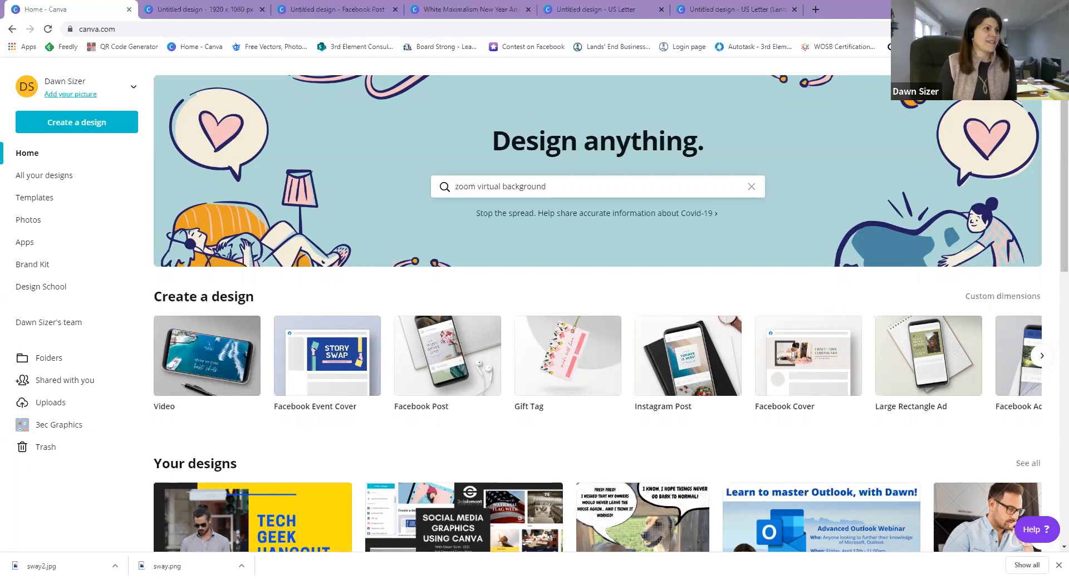
# Search the Design anything box for 'Zoom Virtual Background' templates.
pyautogui.click(547, 186)
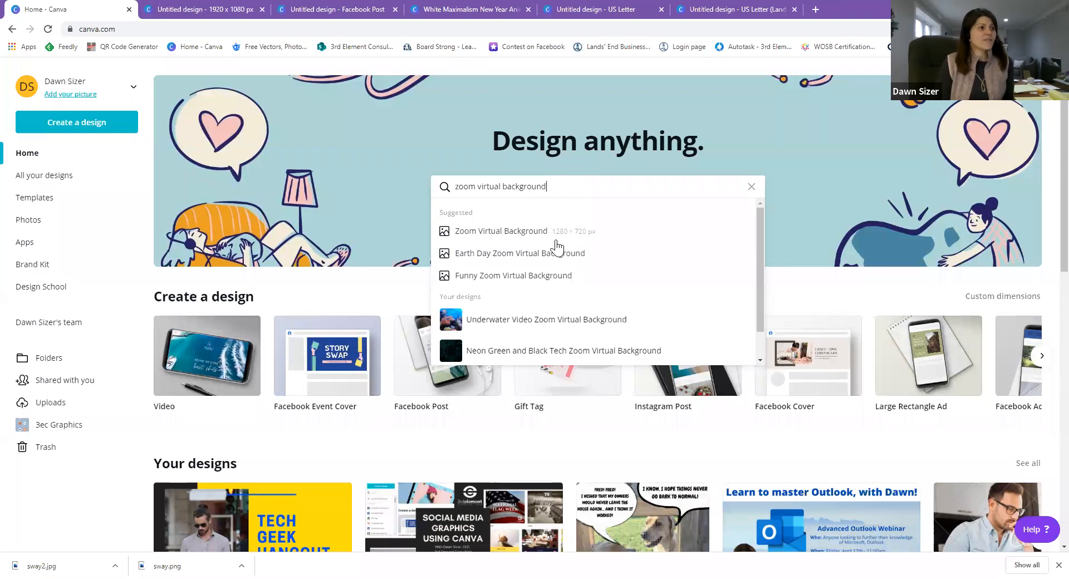
pyautogui.click(515, 230)
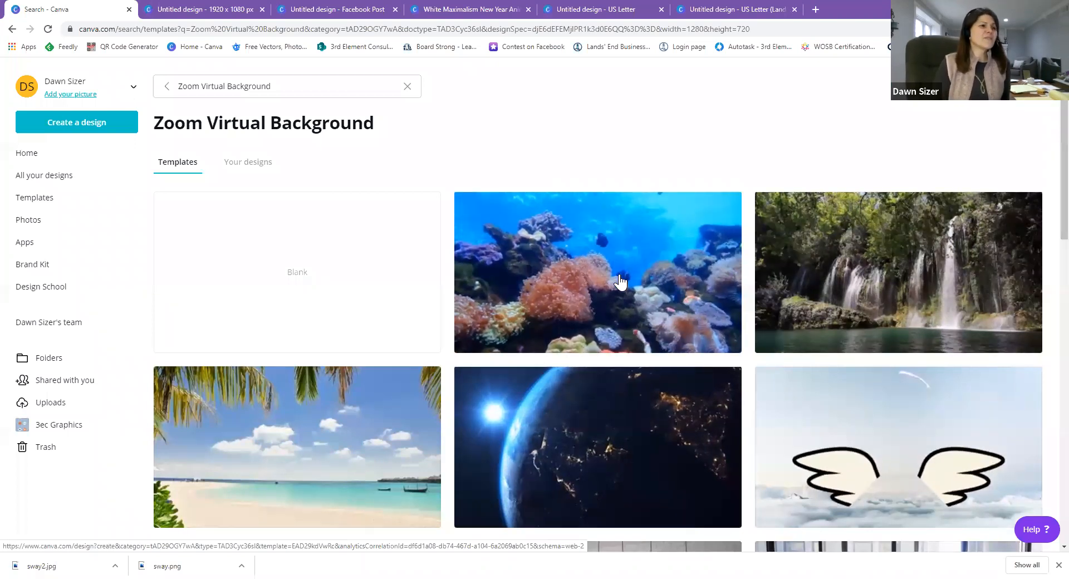
pyautogui.scroll(-2, 621, 282)
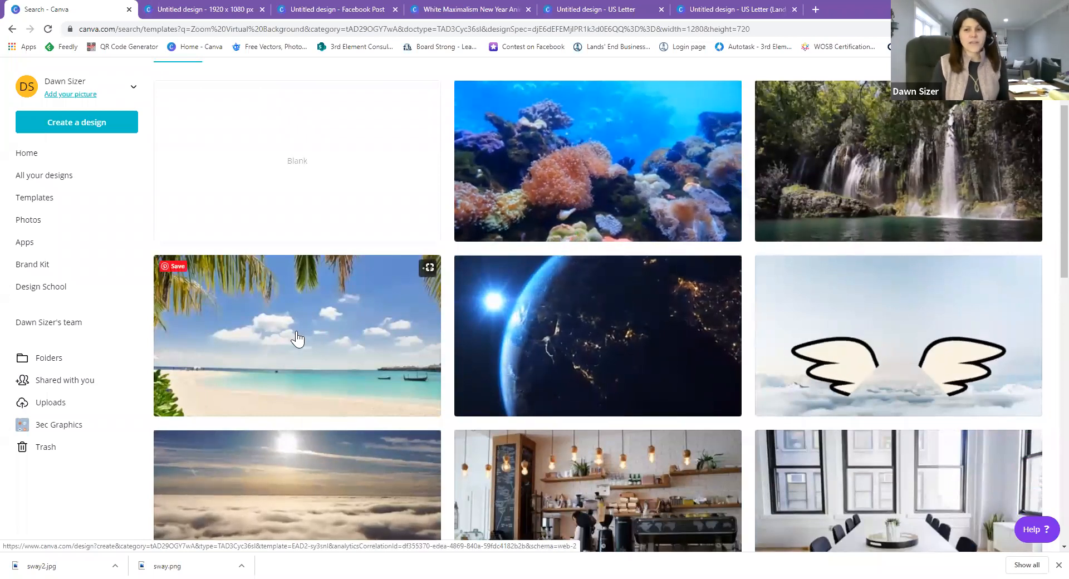
pyautogui.scroll(-4, 298, 338)
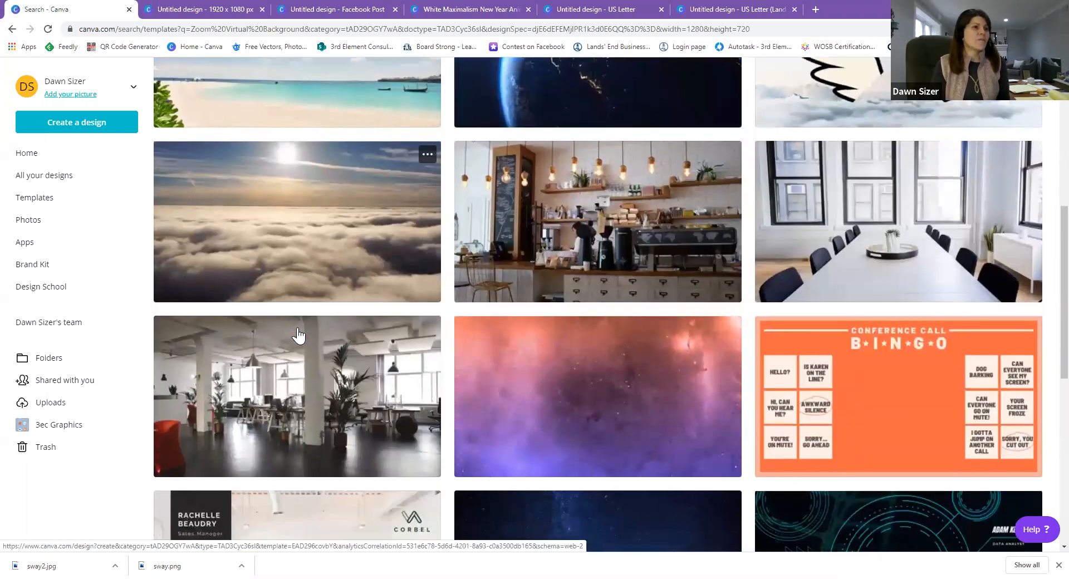
pyautogui.scroll(-2, 298, 335)
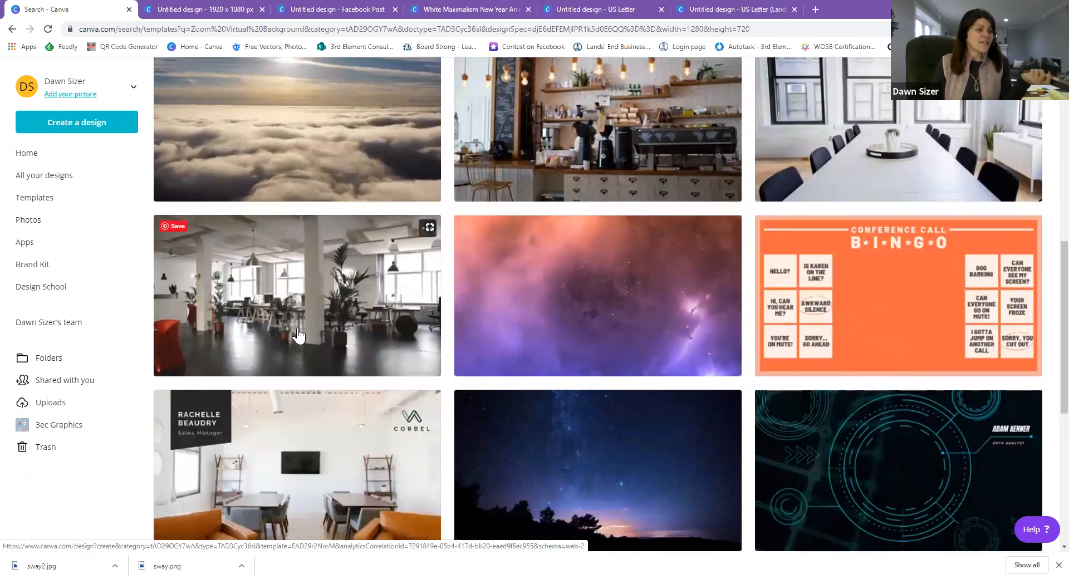
pyautogui.scroll(-5, 298, 334)
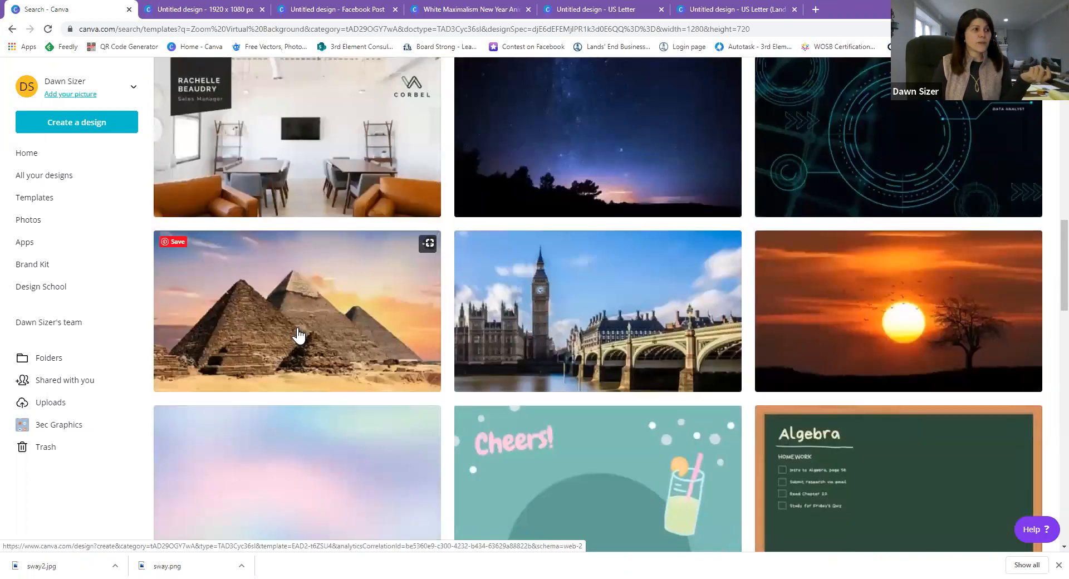
pyautogui.scroll(-3, 298, 335)
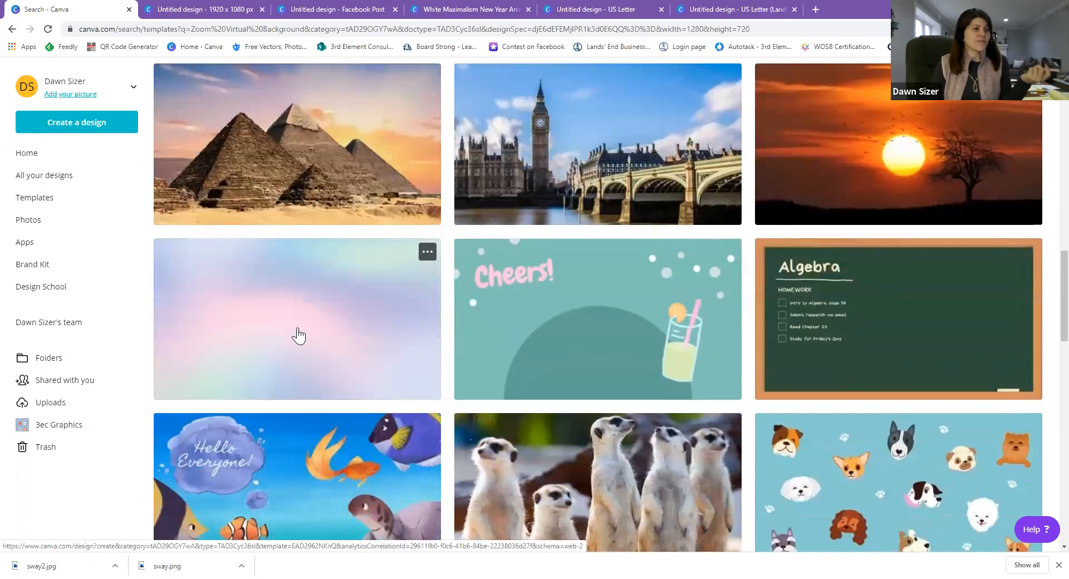
pyautogui.scroll(-6, 298, 335)
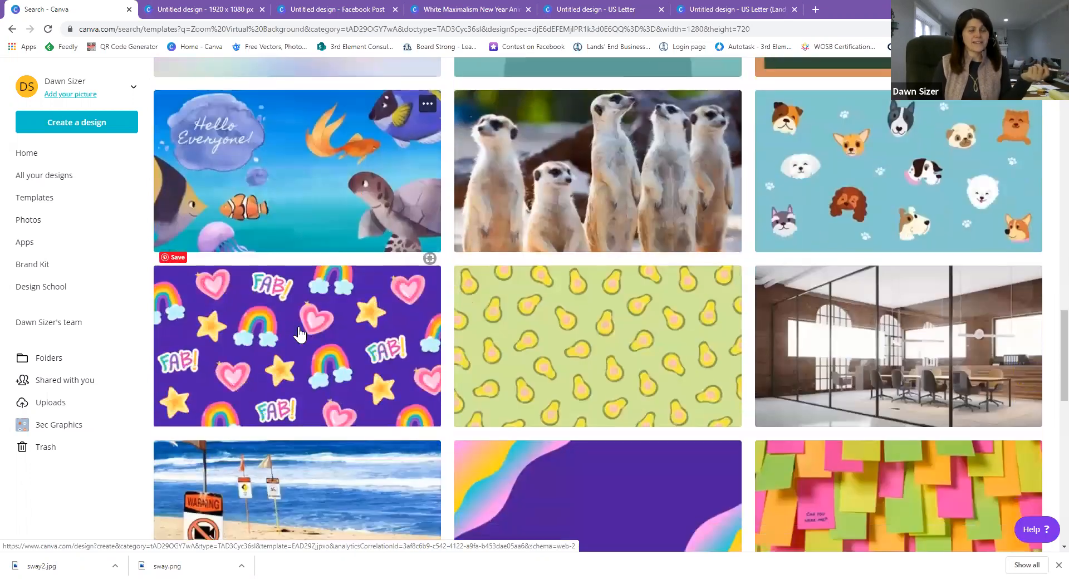
pyautogui.scroll(-2, 299, 334)
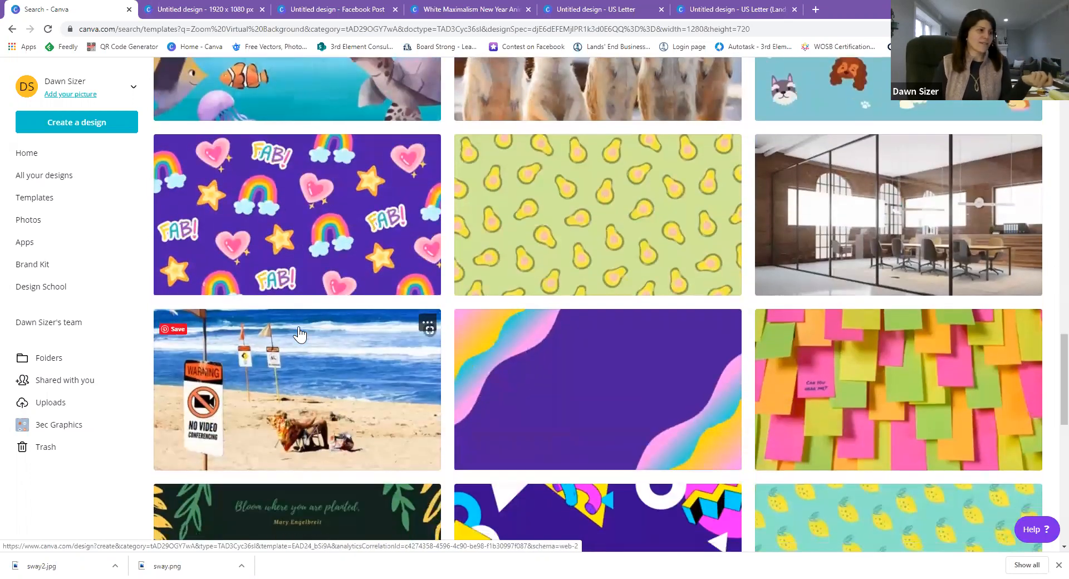
pyautogui.scroll(-4, 299, 335)
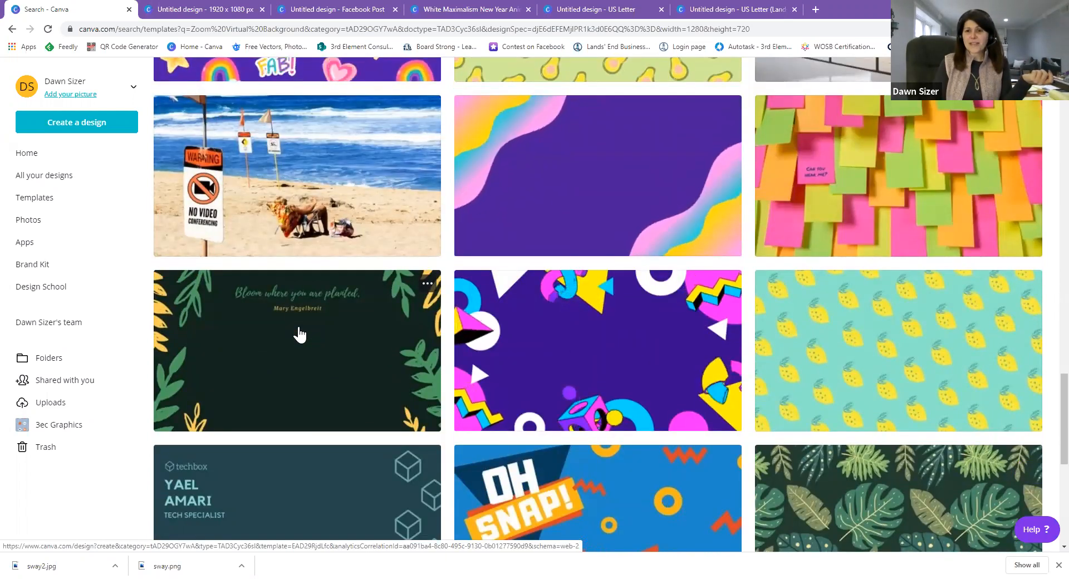
pyautogui.scroll(2, 405, 430)
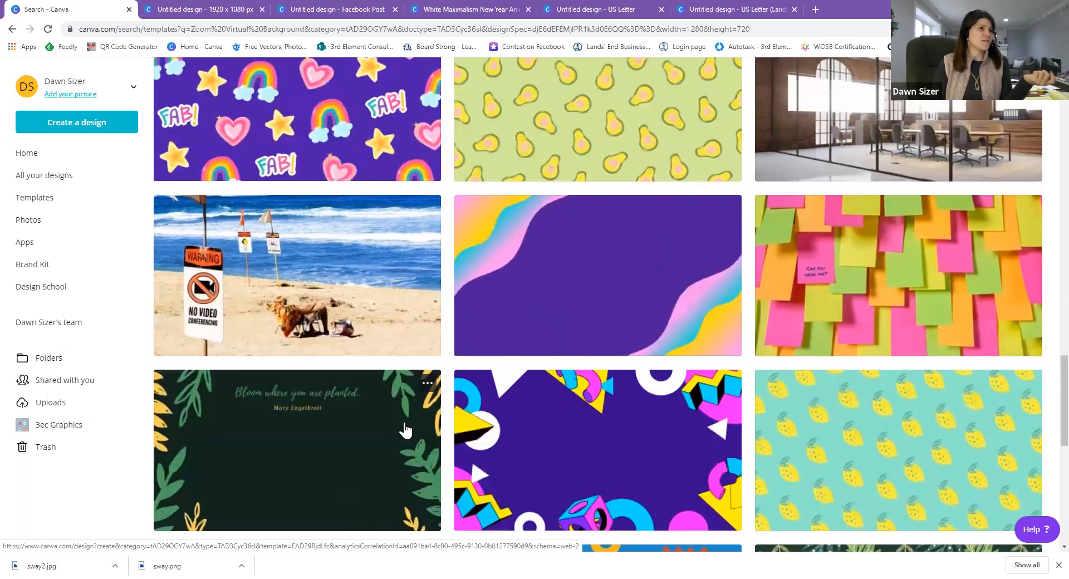
pyautogui.scroll(6, 552, 295)
# Start a new design from the meerkat group template and show the Elements library.
pyautogui.click(573, 303)
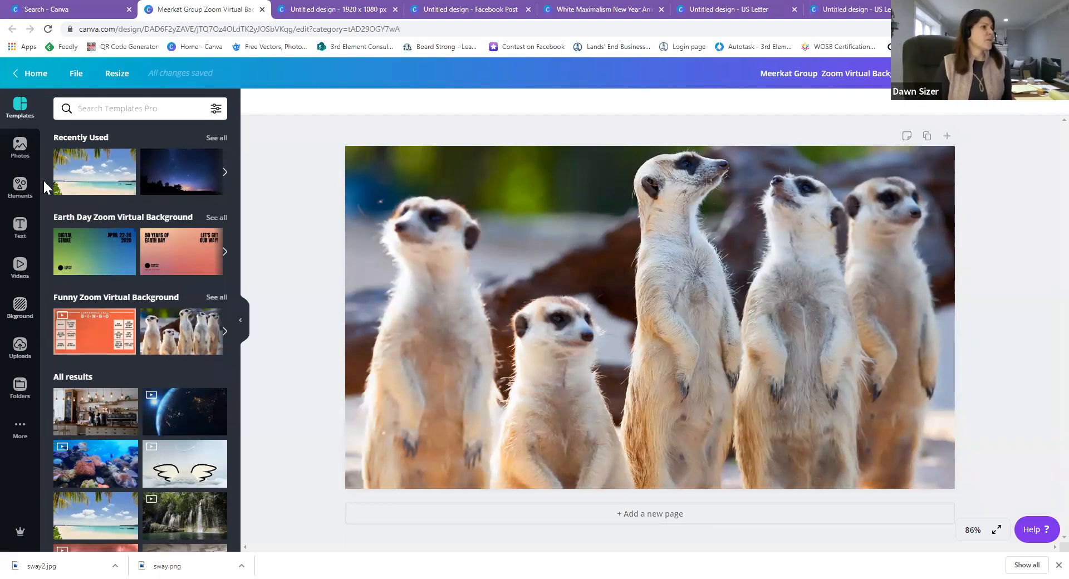
pyautogui.click(14, 192)
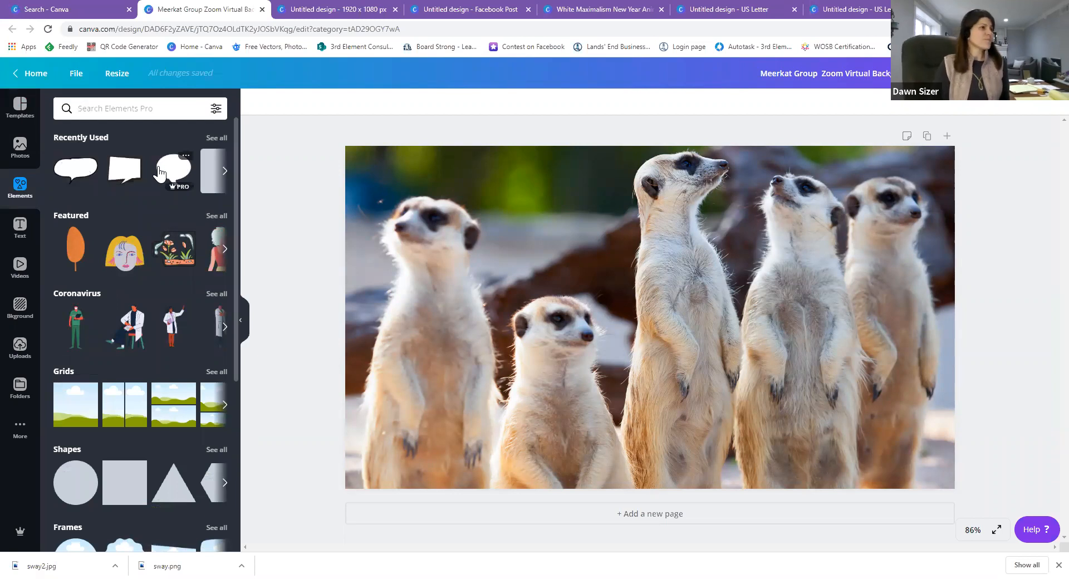
# Add a speech bubble, shrink it and place it at the top above the meerkats.
pyautogui.click(77, 177)
pyautogui.moveTo(589, 268); pyautogui.dragTo(497, 192)
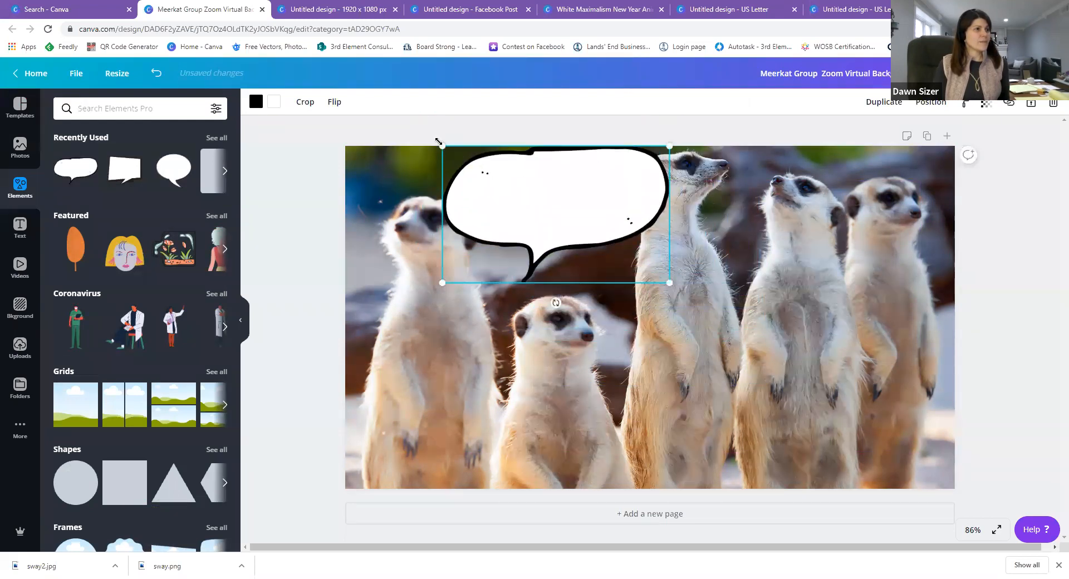
pyautogui.moveTo(443, 147); pyautogui.dragTo(517, 191)
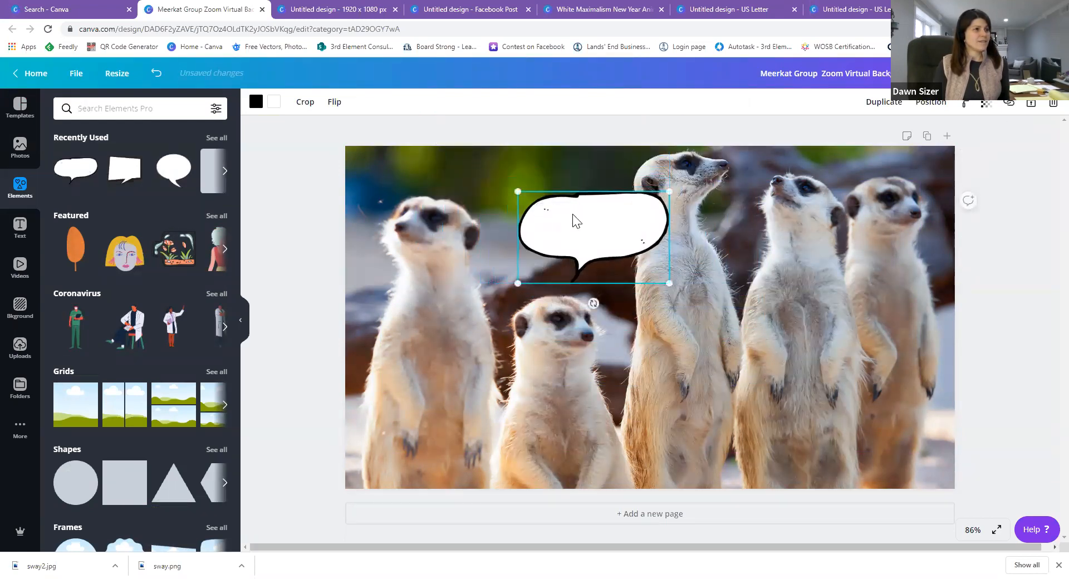
pyautogui.moveTo(570, 220); pyautogui.dragTo(511, 174)
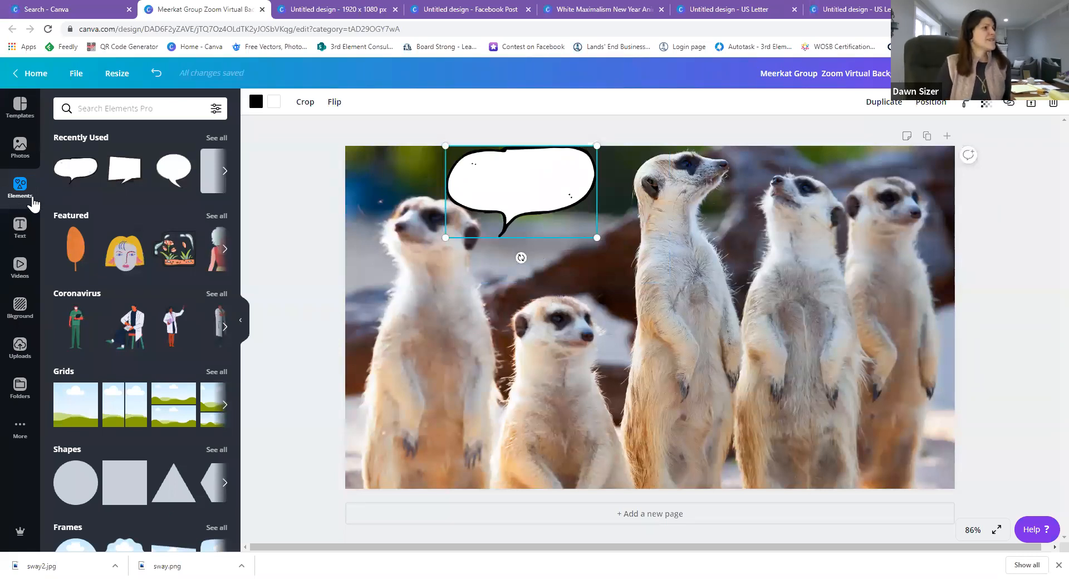
# Add a subheading reading 'What's goin' on man?' and colour it black.
pyautogui.click(23, 229)
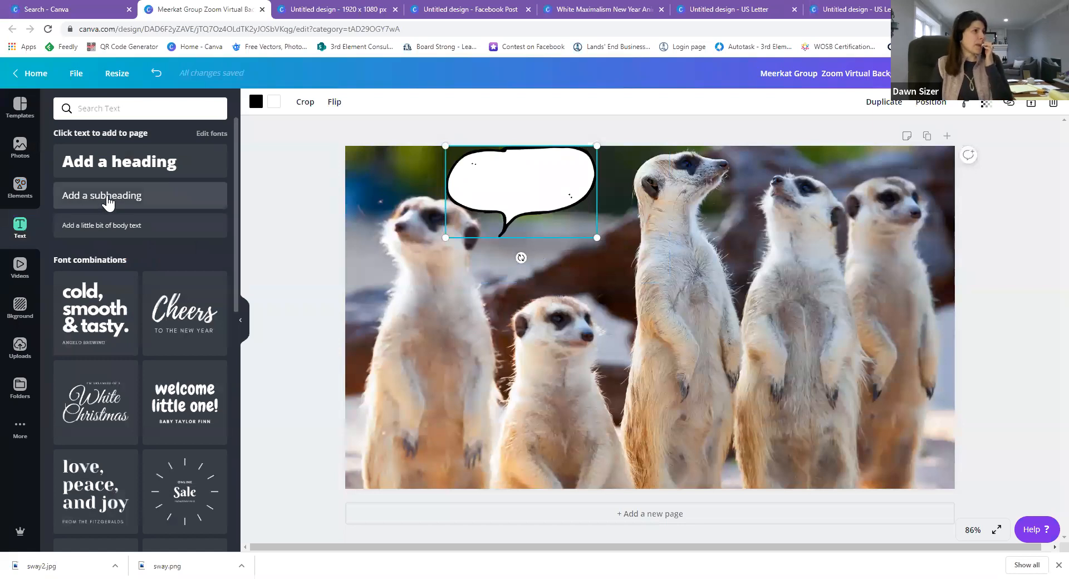
pyautogui.click(109, 203)
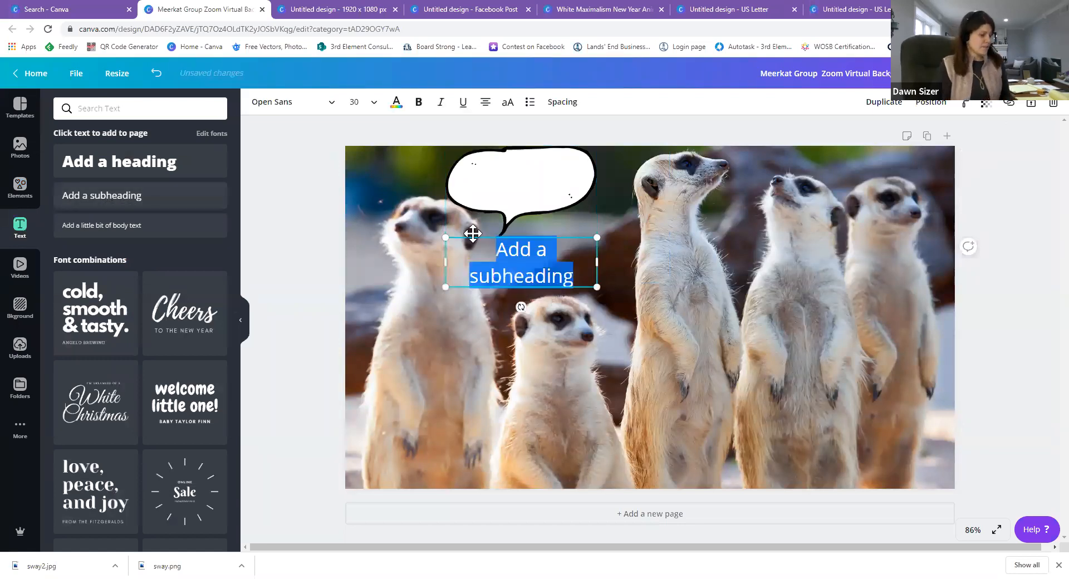
pyautogui.write('What')
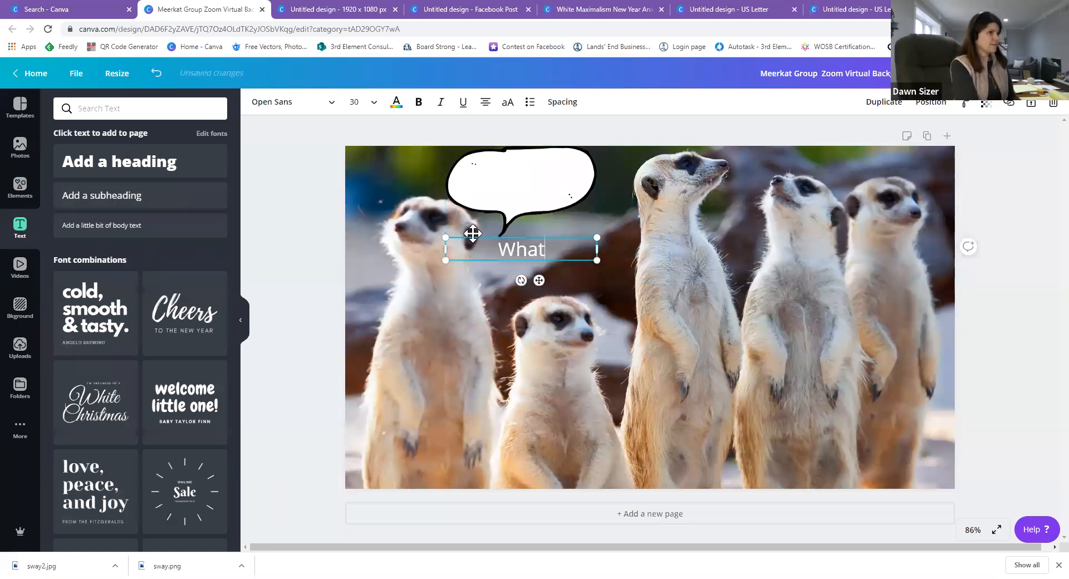
pyautogui.write("'s goin")
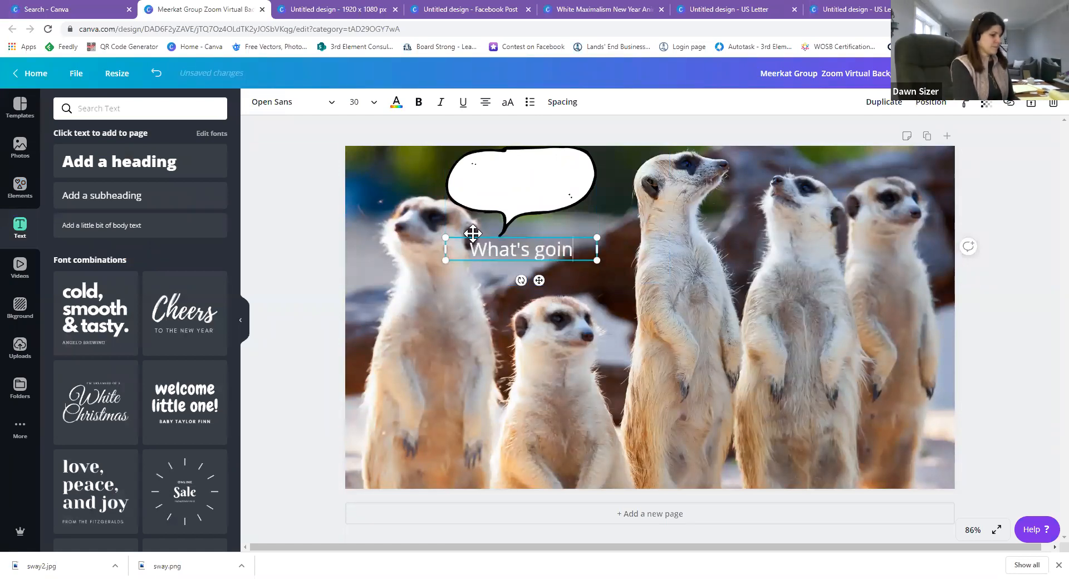
pyautogui.write("' on man")
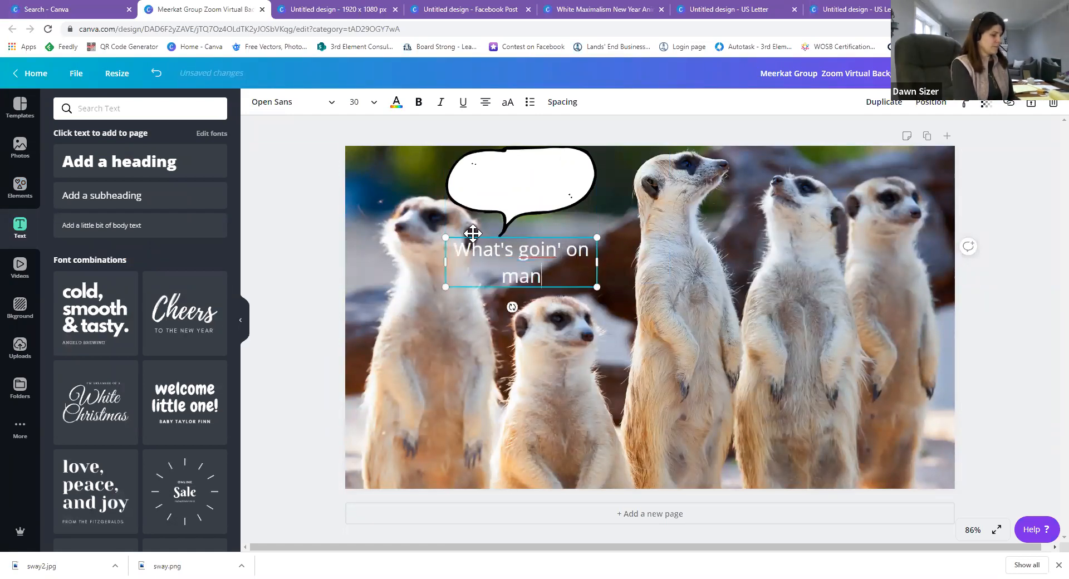
pyautogui.write('?')
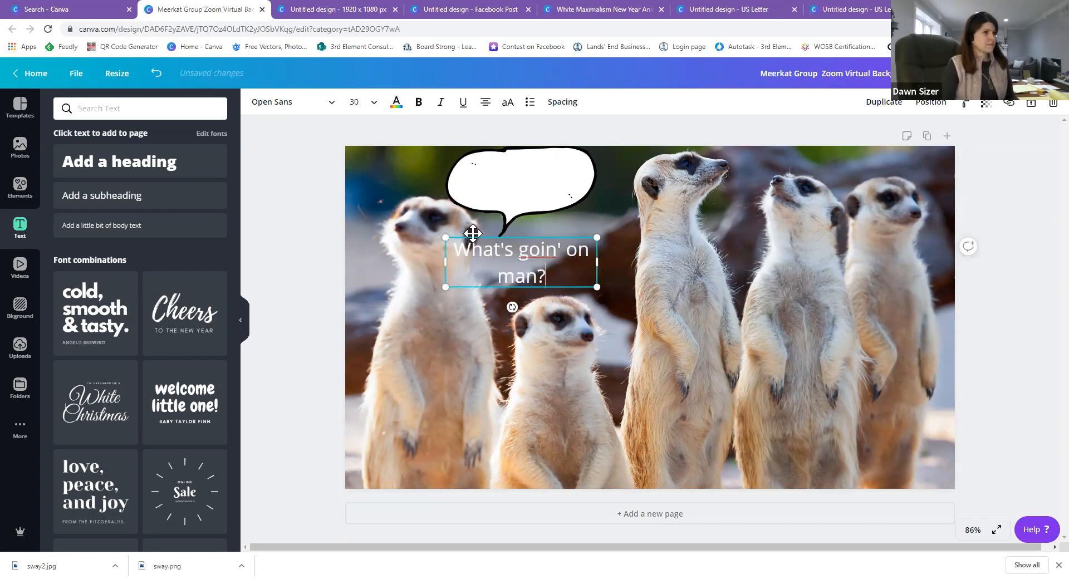
pyautogui.hotkey('ctrl', 'a')
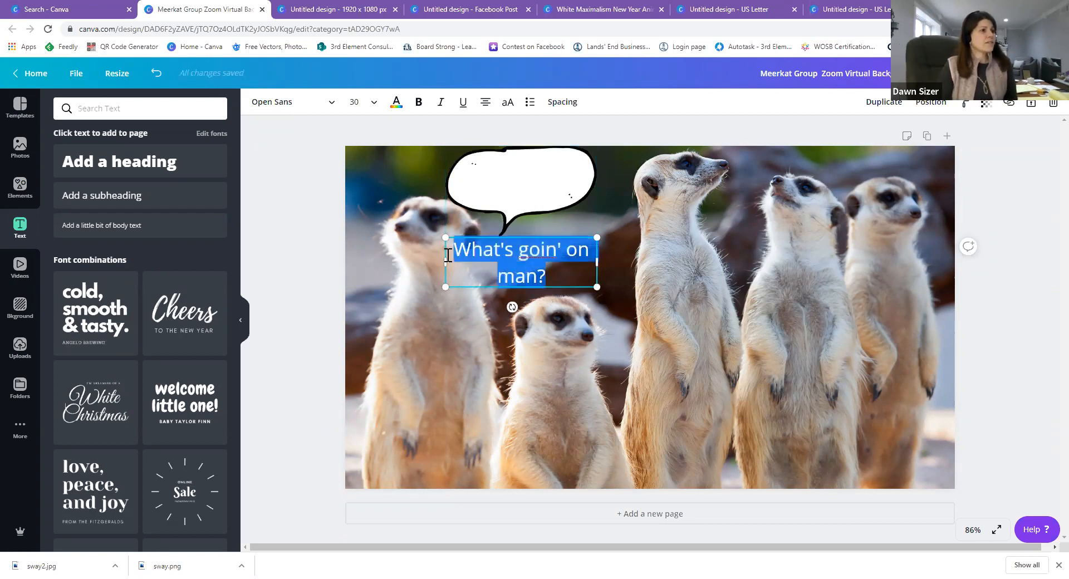
pyautogui.click(398, 105)
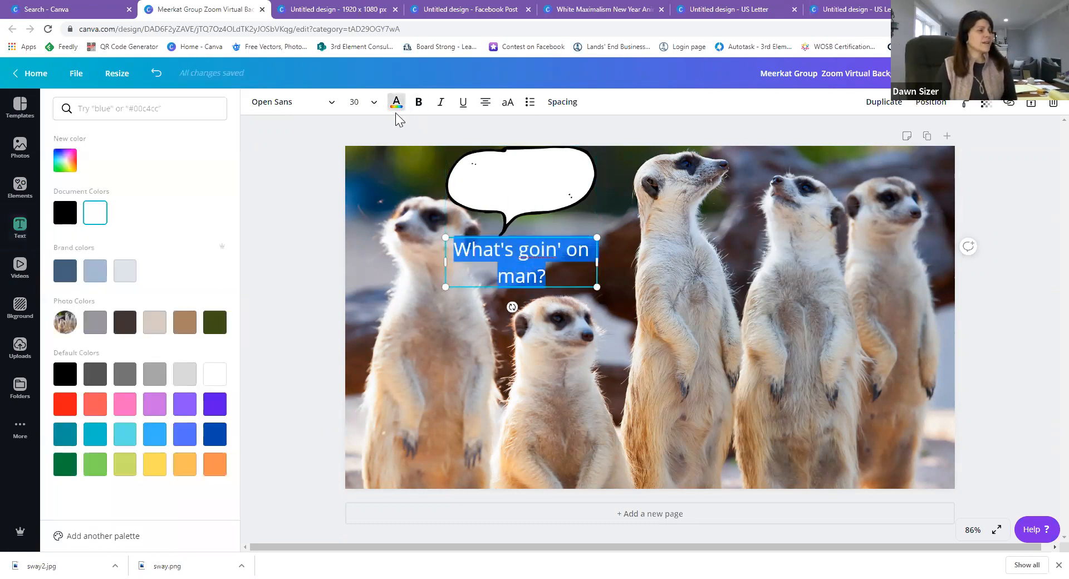
pyautogui.click(69, 217)
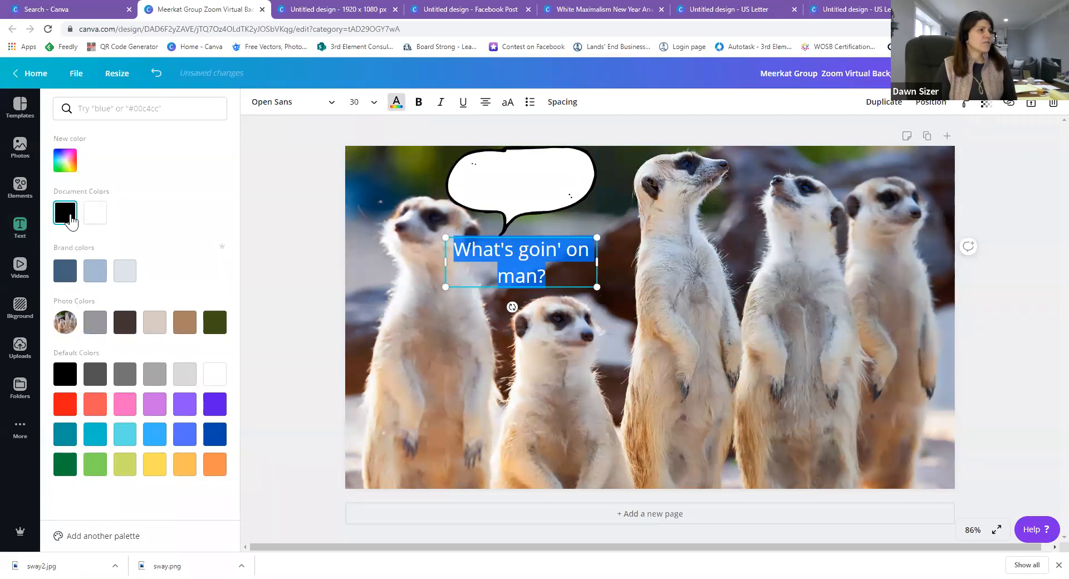
# Shrink the caption and position it inside the speech bubble.
pyautogui.moveTo(446, 239); pyautogui.dragTo(485, 250)
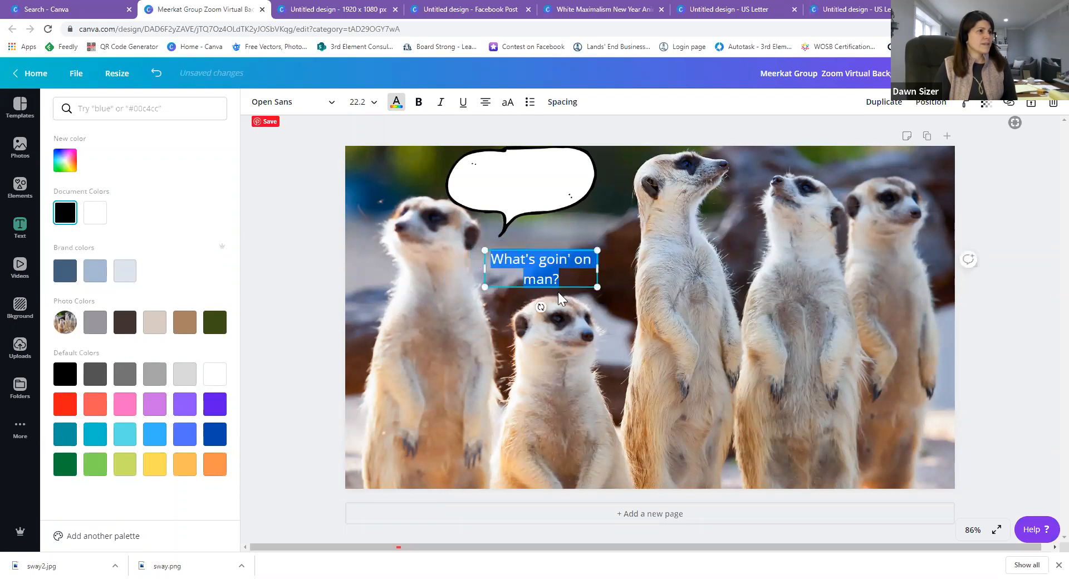
pyautogui.moveTo(563, 287); pyautogui.dragTo(538, 197)
pyautogui.click(559, 240)
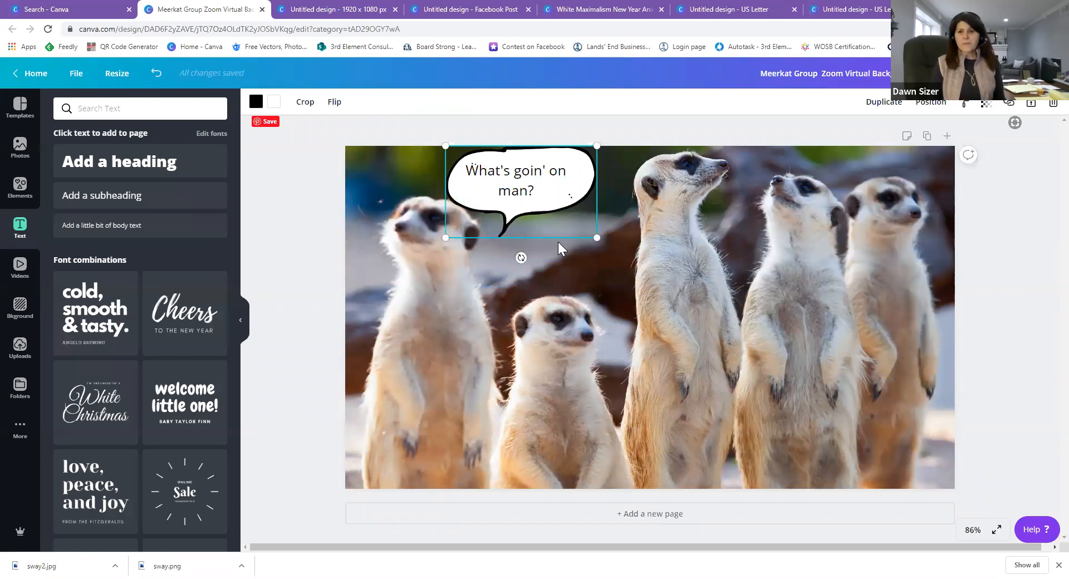
pyautogui.click(572, 493)
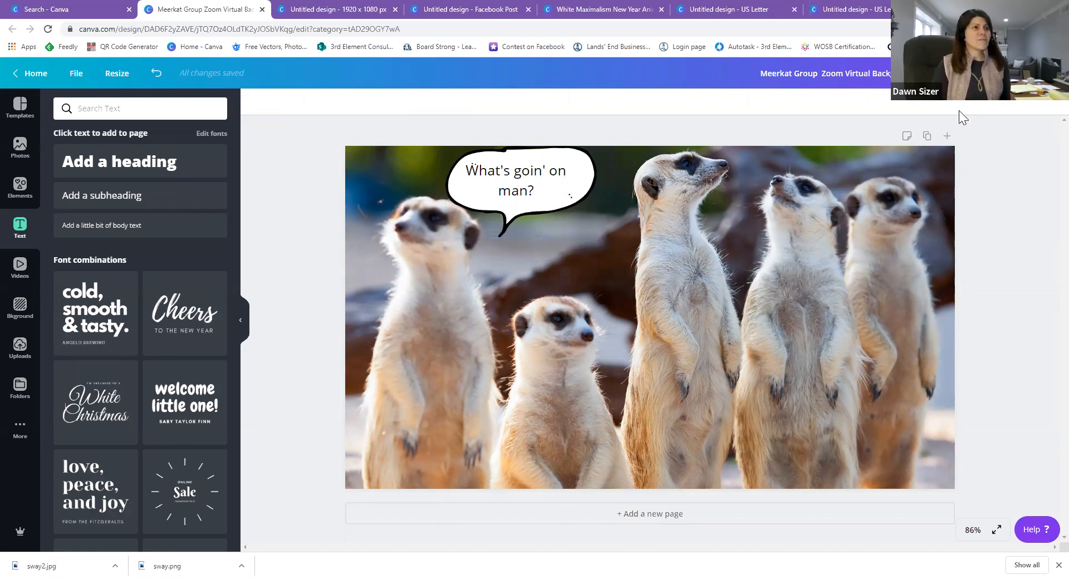
# Trim the design title down to 'Meerkat Background'.
pyautogui.click(870, 74)
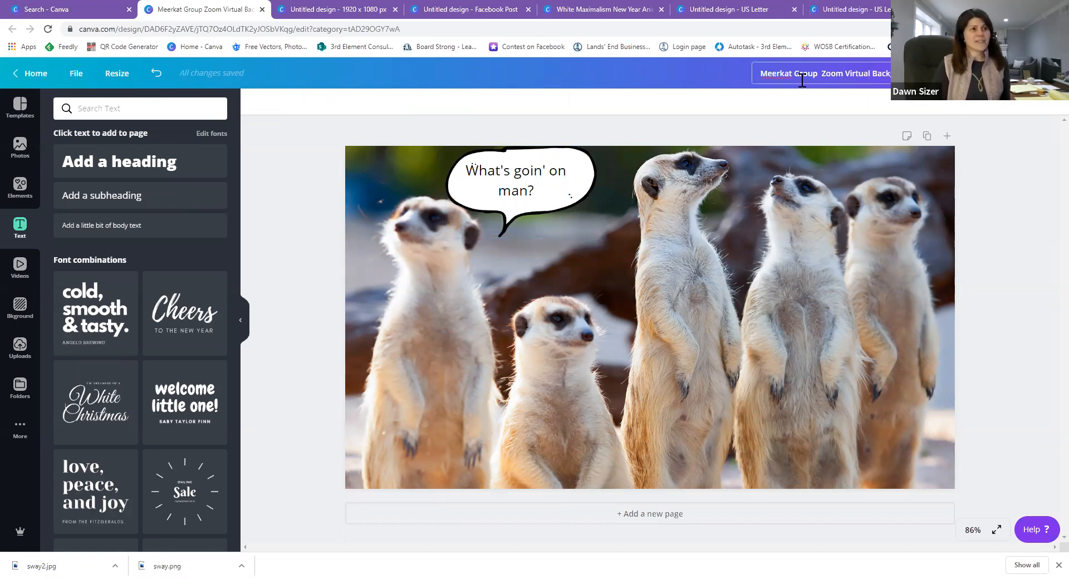
pyautogui.moveTo(796, 73); pyautogui.dragTo(865, 75)
pyautogui.press('BackSpace')
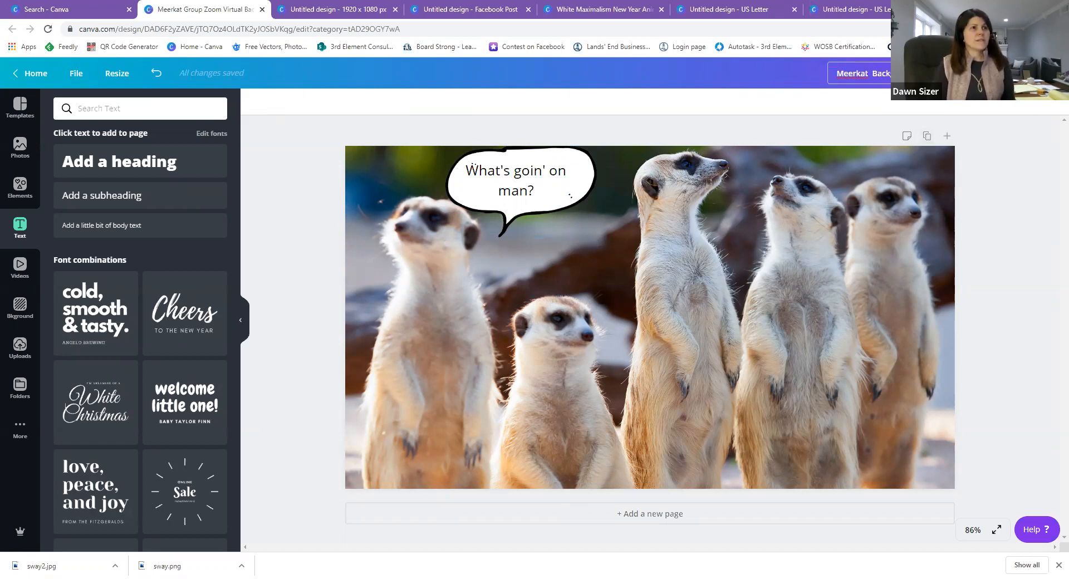
# Download the design as a JPG, dismiss the publish confirmation, and close the design.
pyautogui.click(1022, 73)
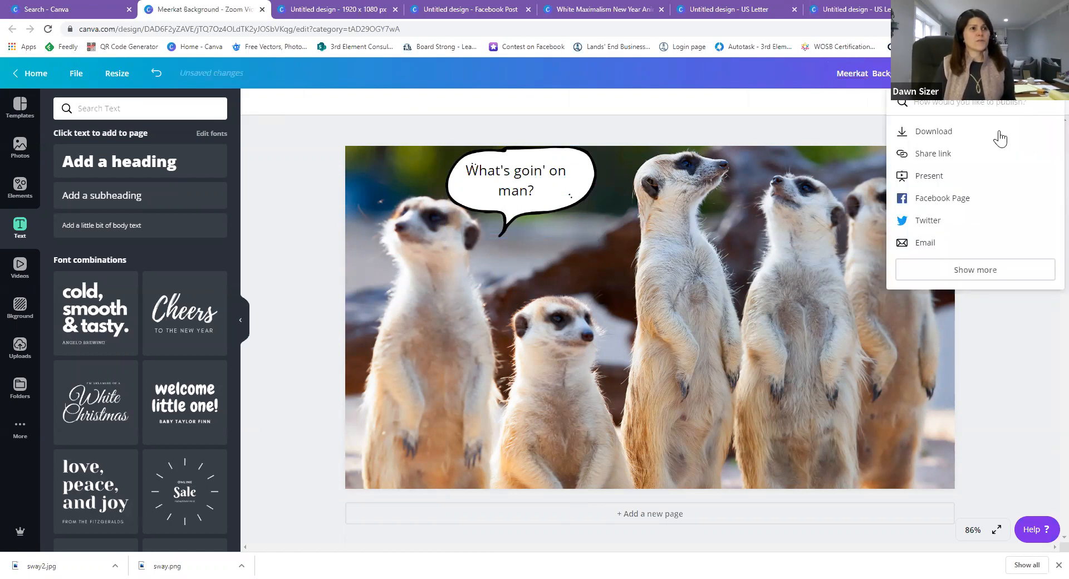
pyautogui.click(926, 140)
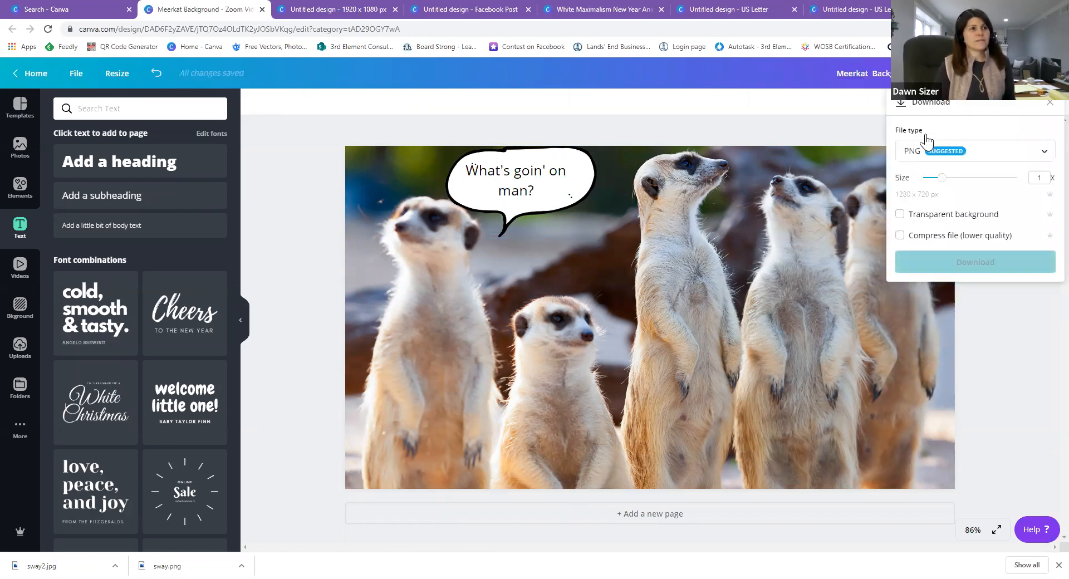
pyautogui.click(1028, 152)
pyautogui.click(926, 186)
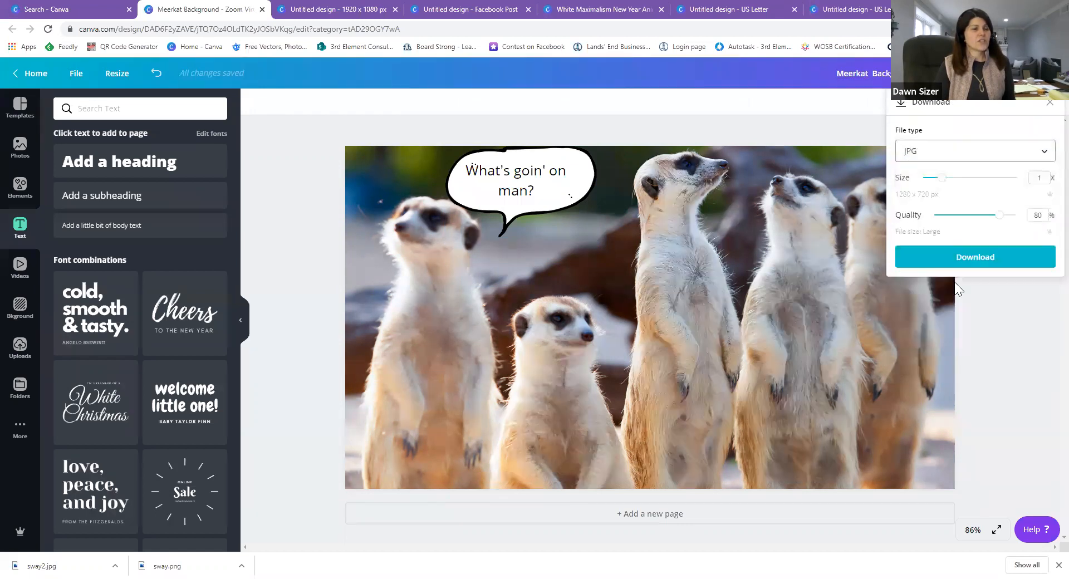
pyautogui.click(962, 259)
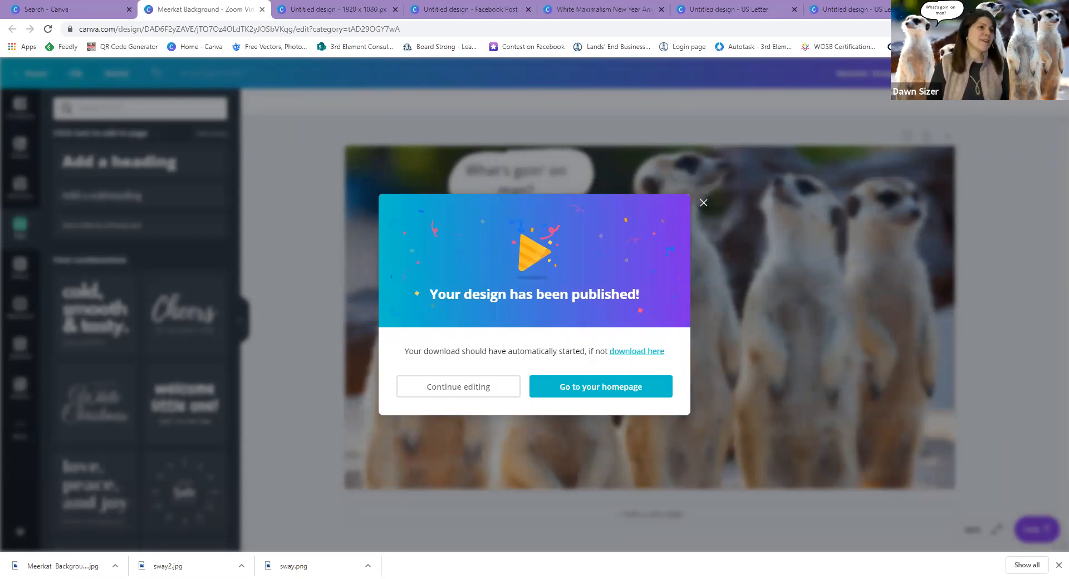
pyautogui.click(704, 203)
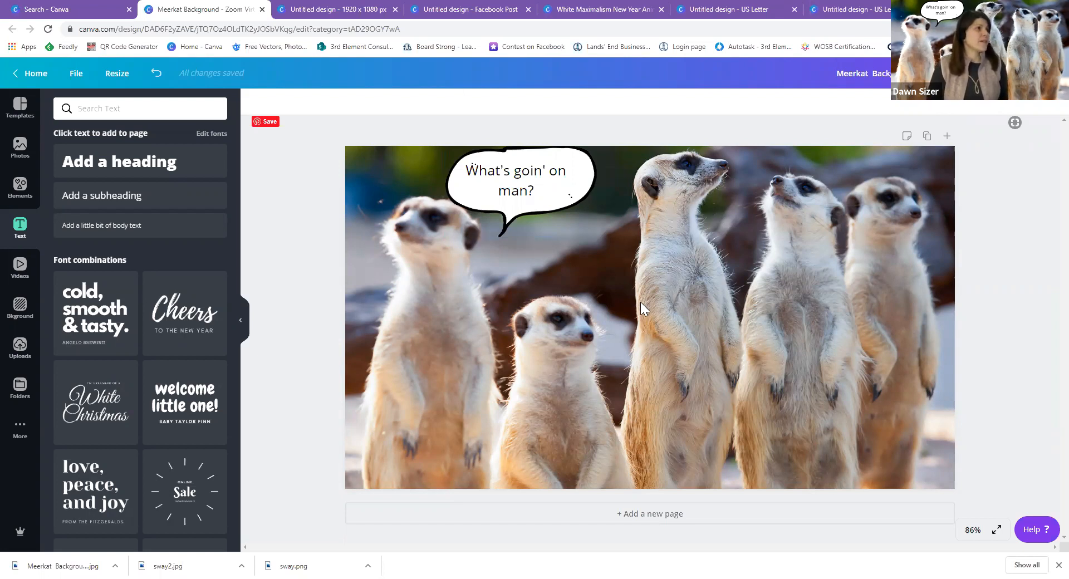
pyautogui.click(262, 9)
# Close the Meerkat Background tab and return to the Canva home page from the search results.
pyautogui.click(202, 9)
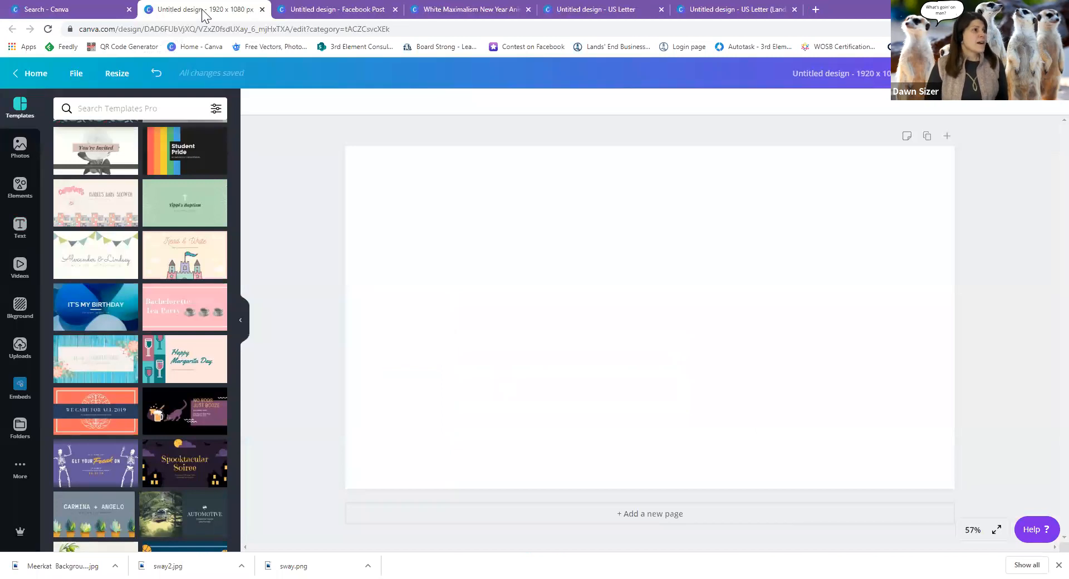
pyautogui.click(89, 10)
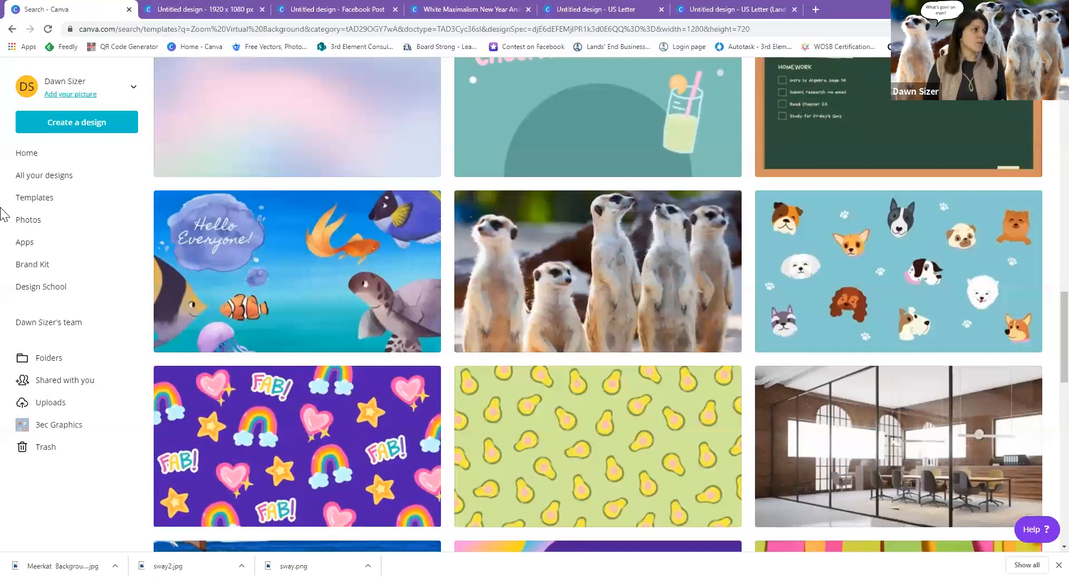
pyautogui.click(73, 162)
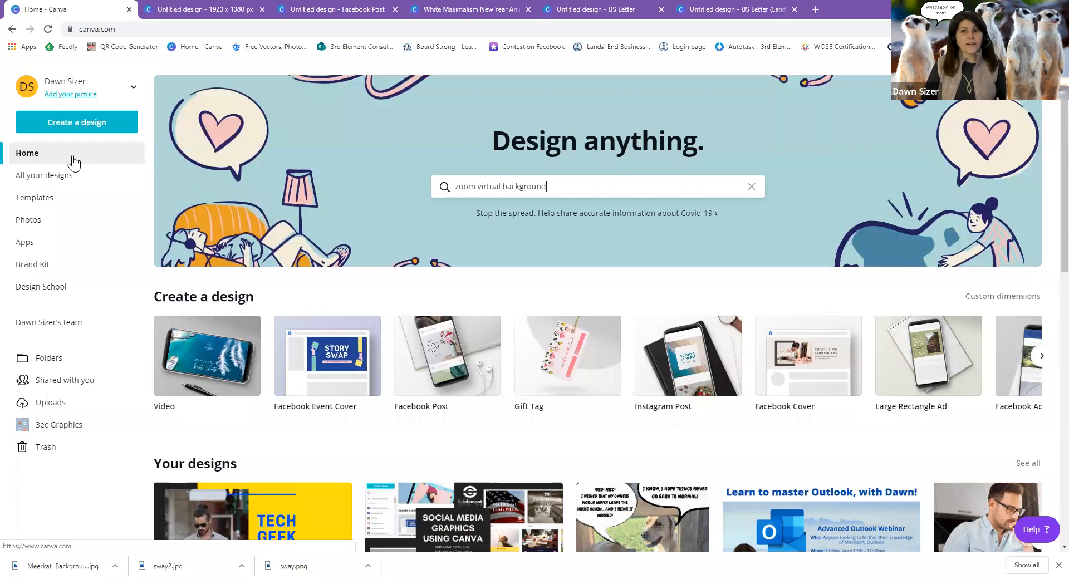
# Browse the Photos and Apps pages, view the Brand Kit, then open Design School.
pyautogui.click(62, 230)
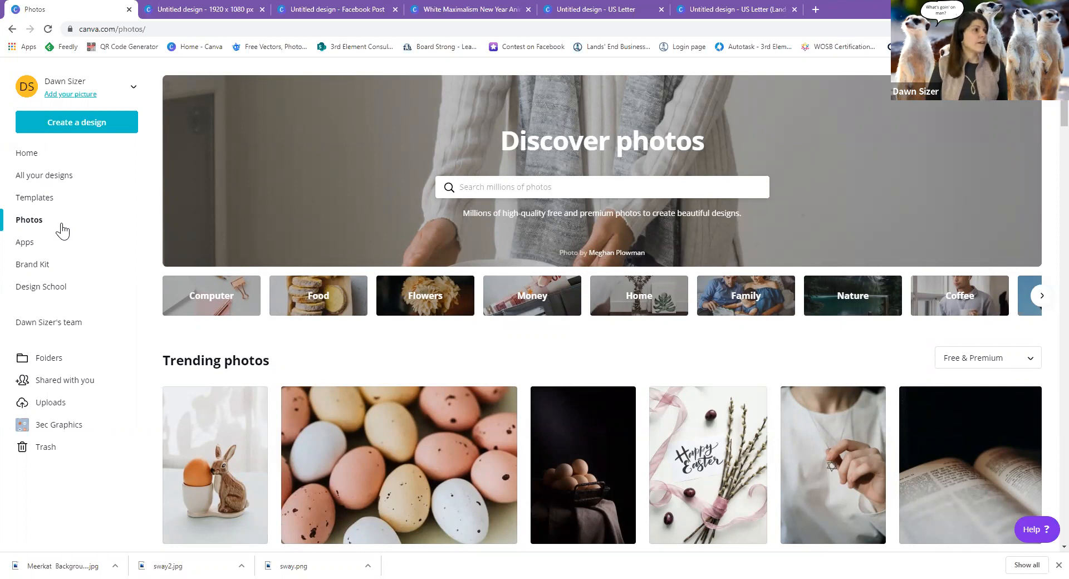
pyautogui.click(24, 246)
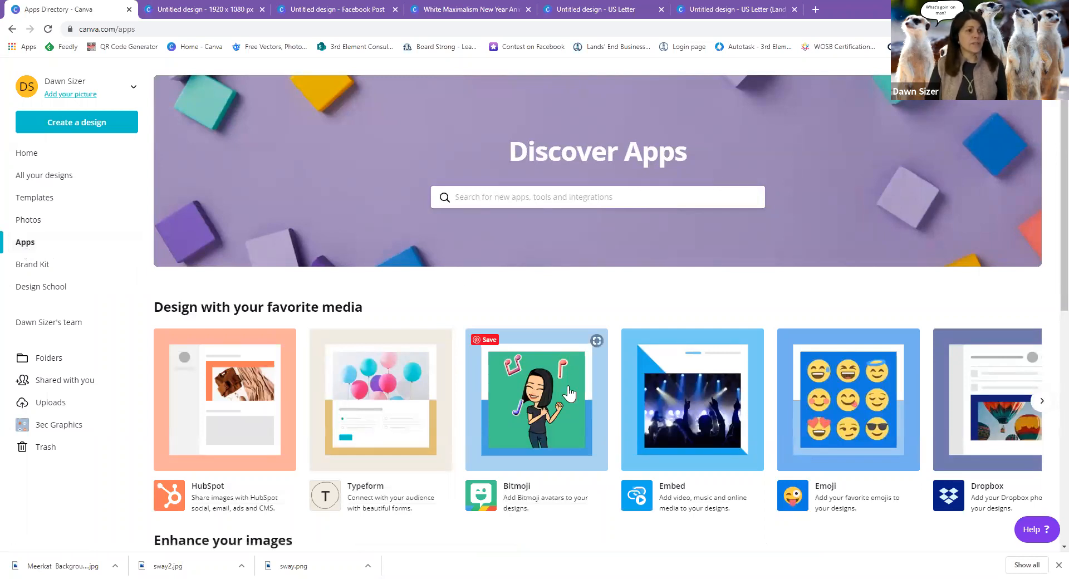
pyautogui.scroll(-1, 572, 415)
pyautogui.scroll(-4, 573, 415)
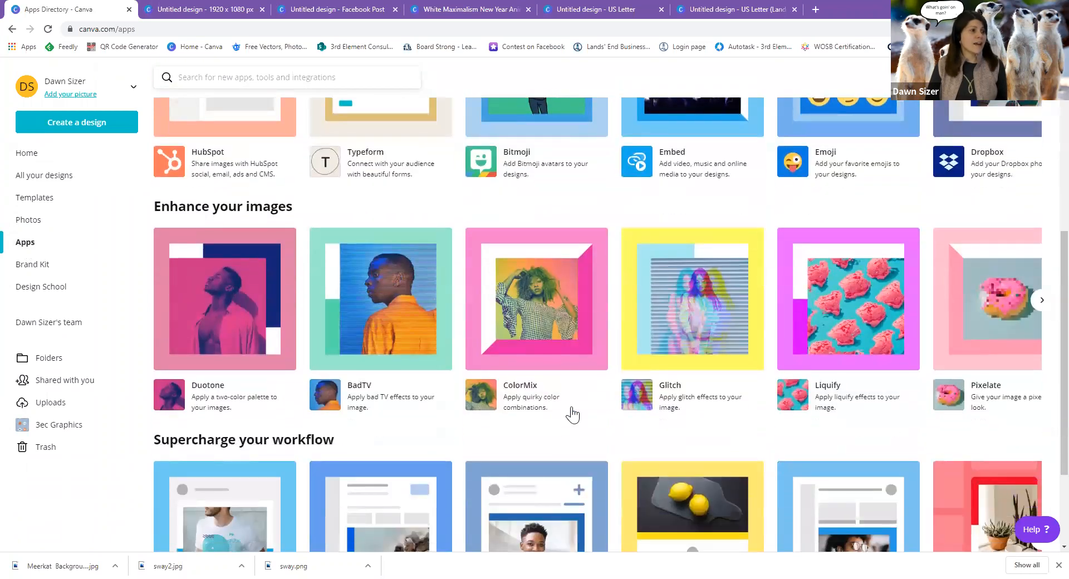
pyautogui.scroll(-2, 572, 415)
pyautogui.moveTo(572, 415)
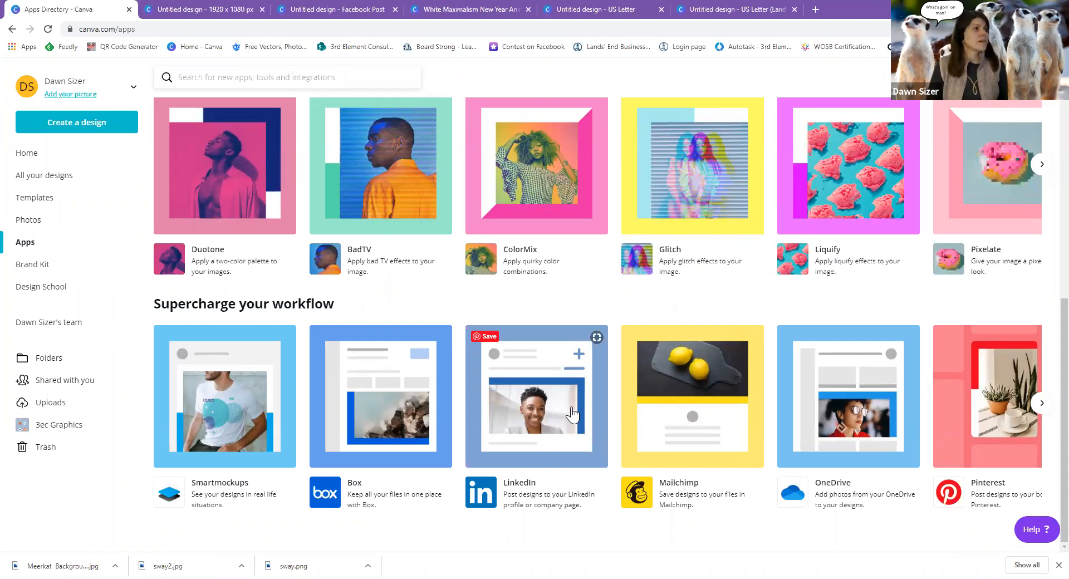
pyautogui.click(79, 273)
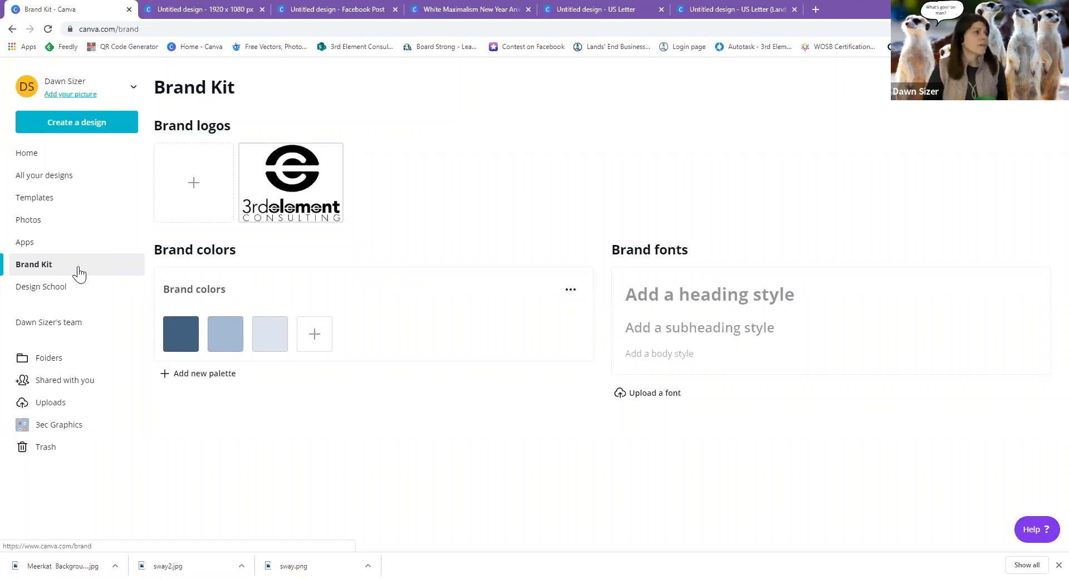
pyautogui.click(78, 286)
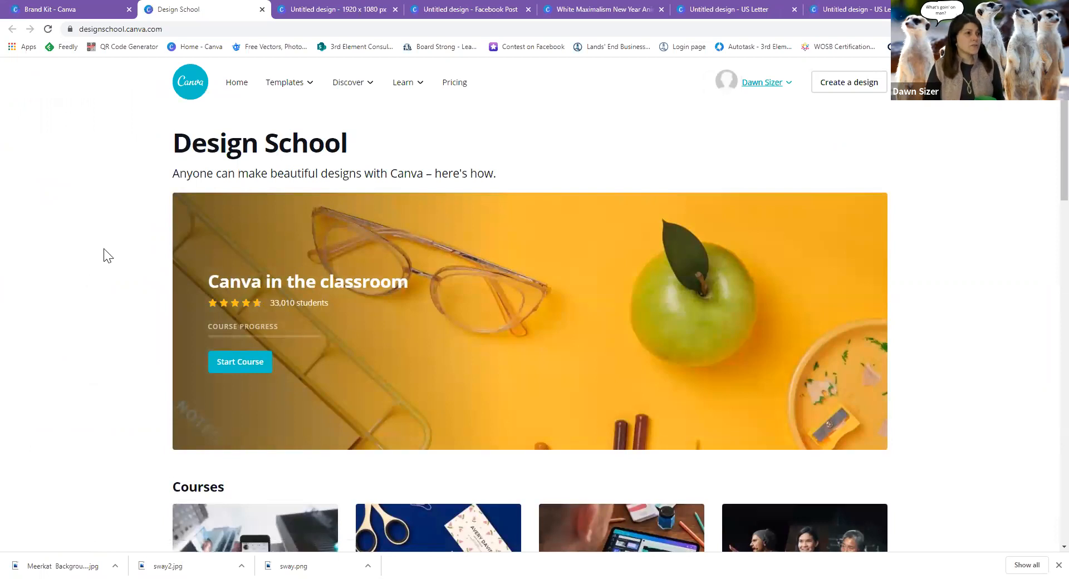
pyautogui.scroll(-6, 501, 359)
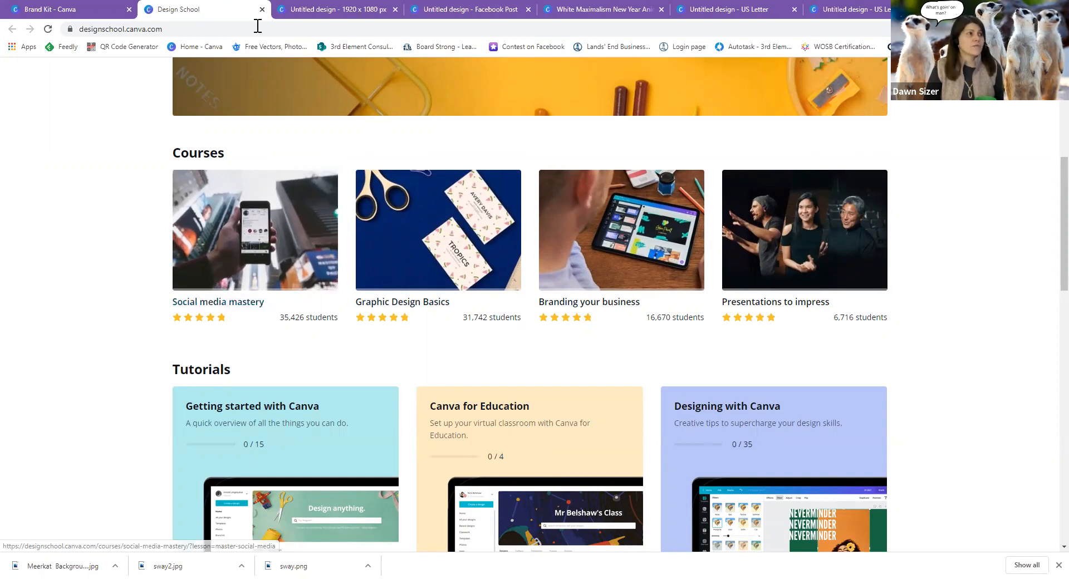
pyautogui.click(262, 9)
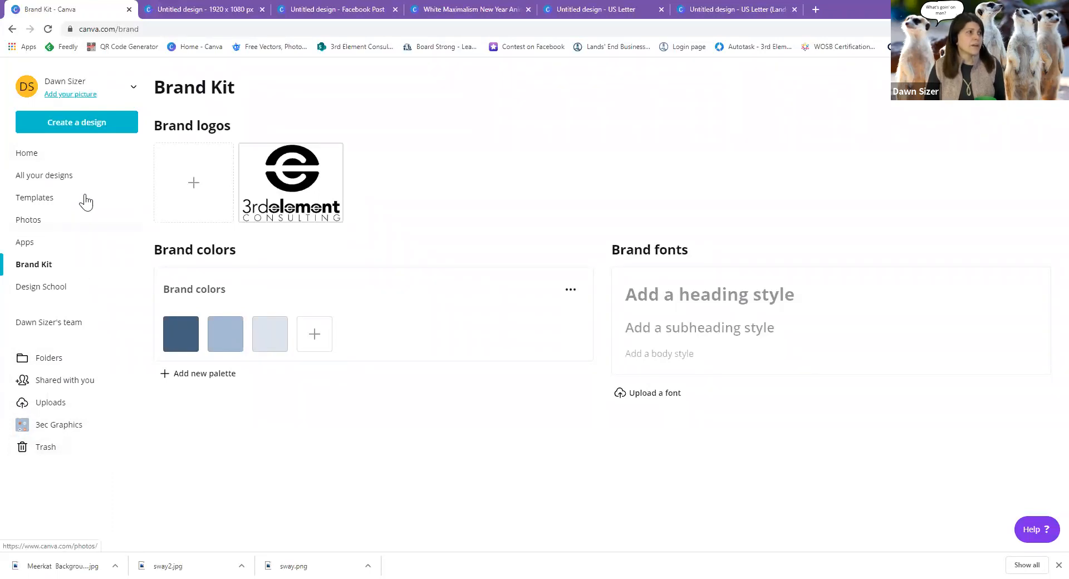
# Go back home, then switch to the blank 1920 x 1080 untitled design.
pyautogui.click(87, 165)
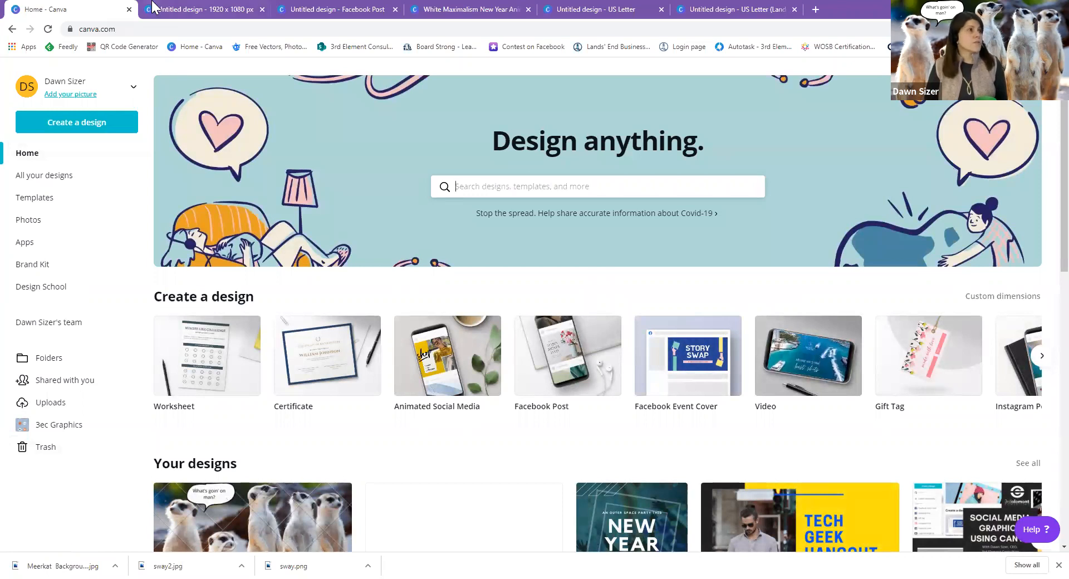
pyautogui.click(183, 9)
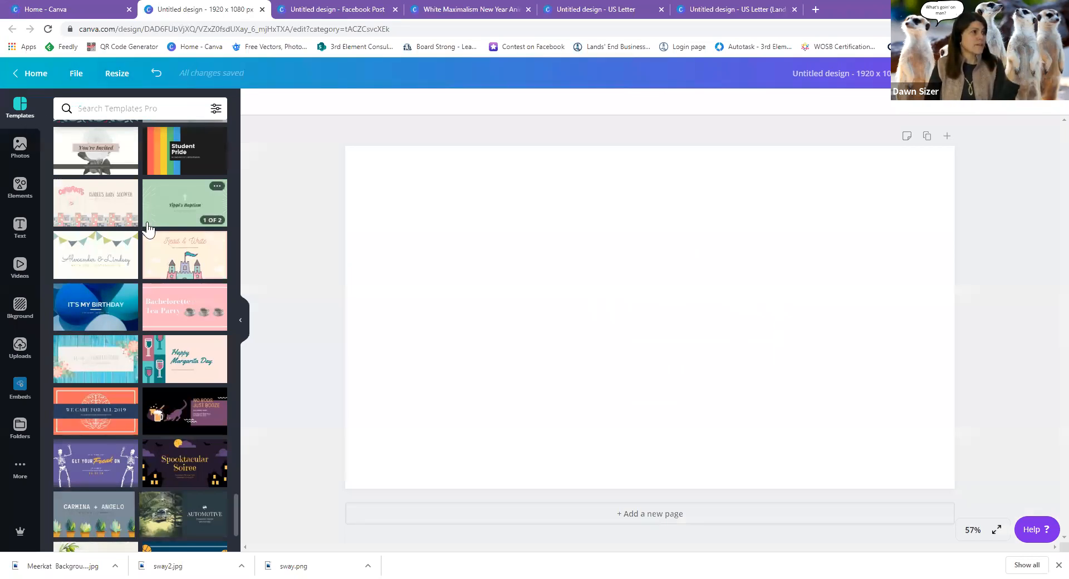
# Scroll through the Templates panel, then show the stock Photos library beside the blank design.
pyautogui.scroll(-10, 183, 390)
pyautogui.scroll(10, 186, 424)
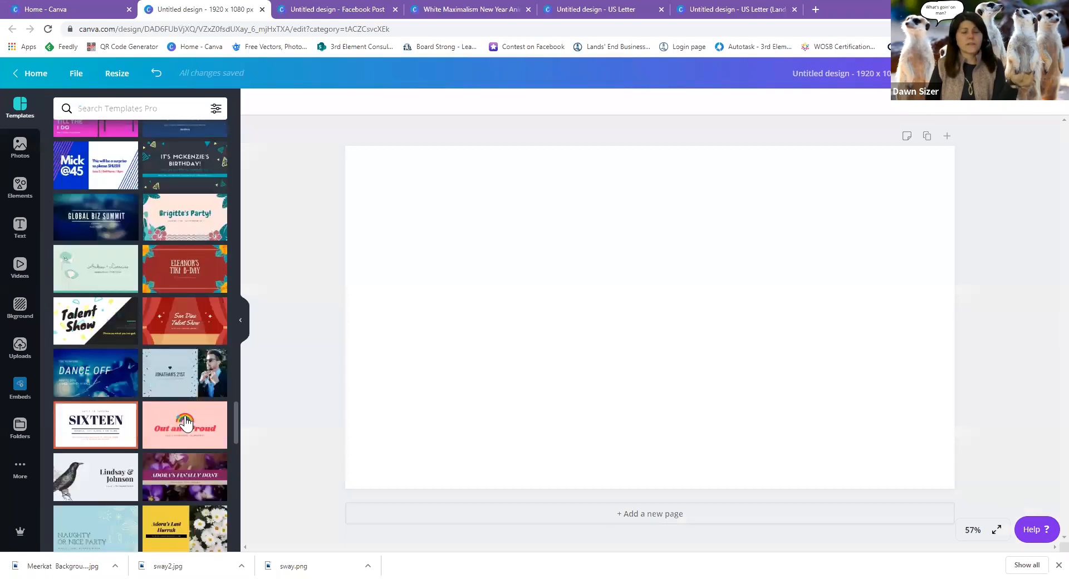
pyautogui.scroll(8, 186, 425)
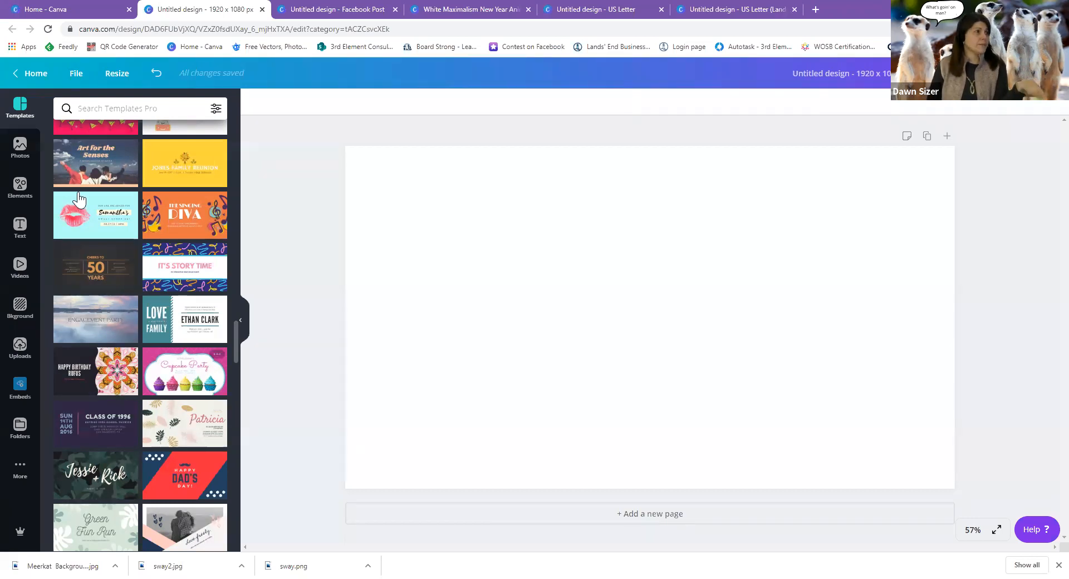
pyautogui.click(20, 147)
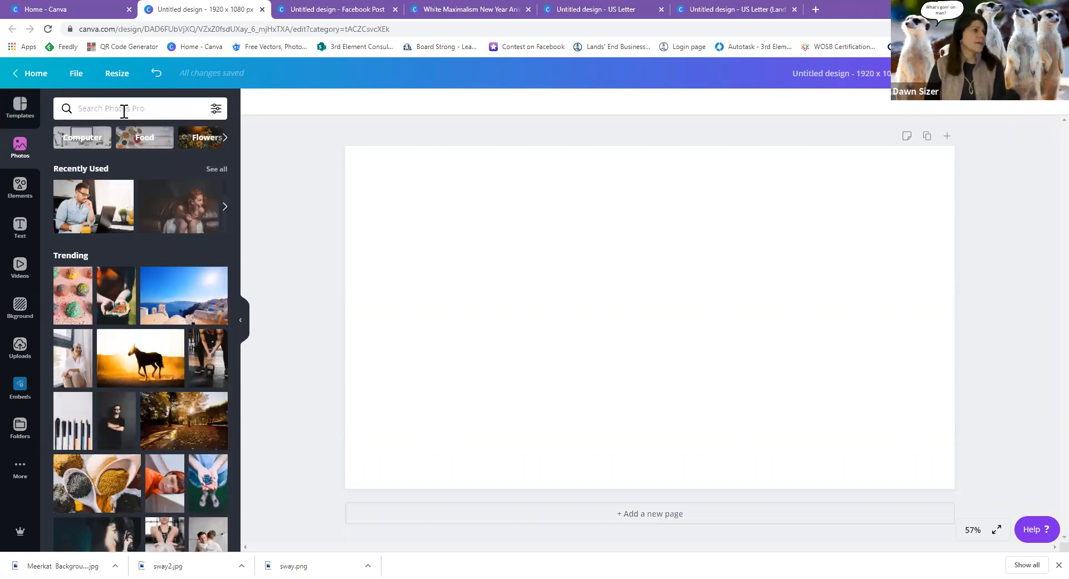
# Browse through the graphic Elements library.
pyautogui.click(20, 187)
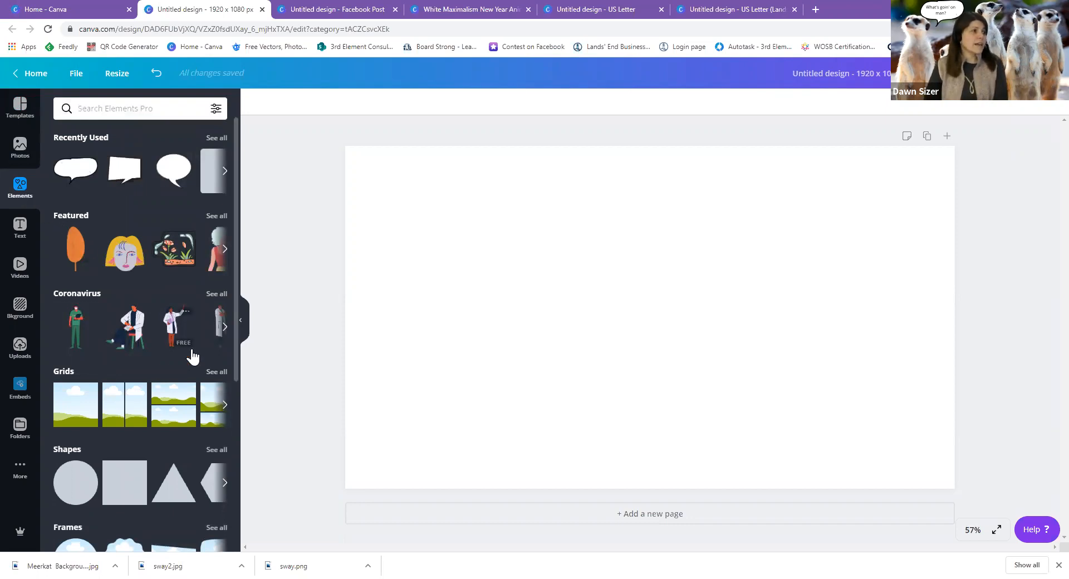
pyautogui.scroll(-5, 192, 346)
pyautogui.scroll(-3, 192, 347)
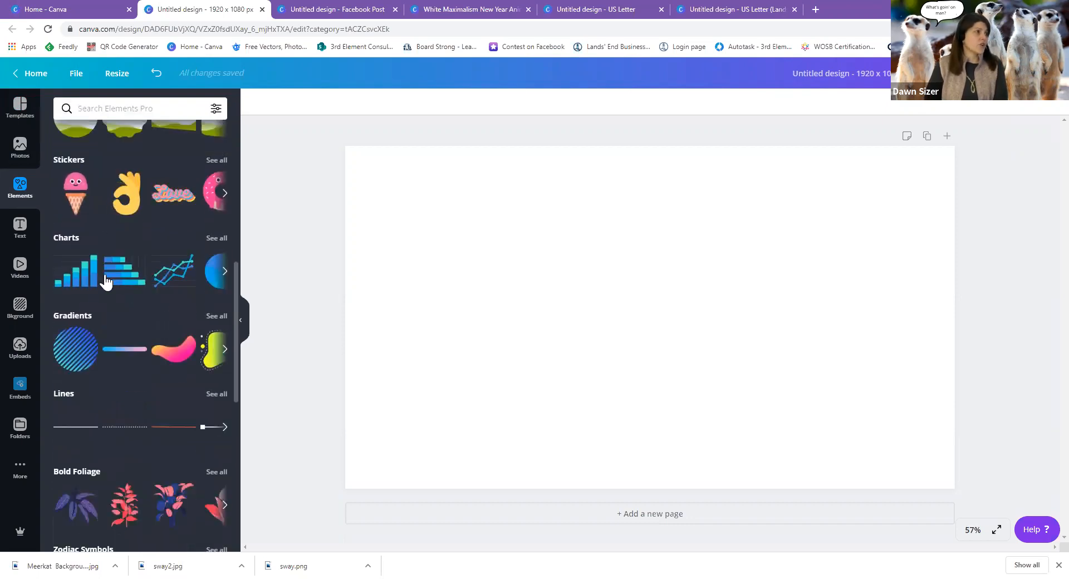
pyautogui.scroll(-5, 157, 399)
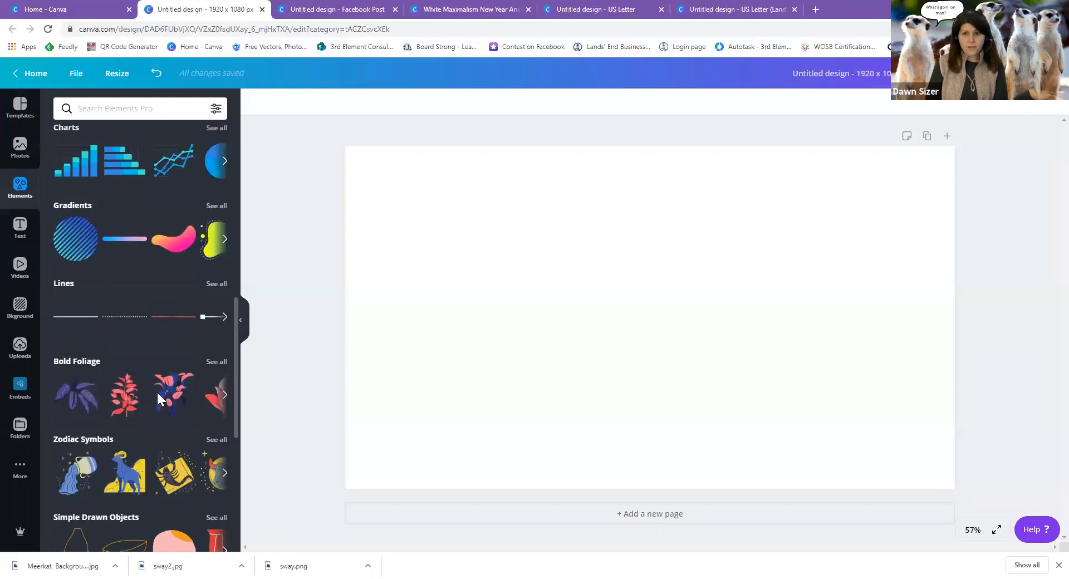
pyautogui.scroll(-1, 157, 392)
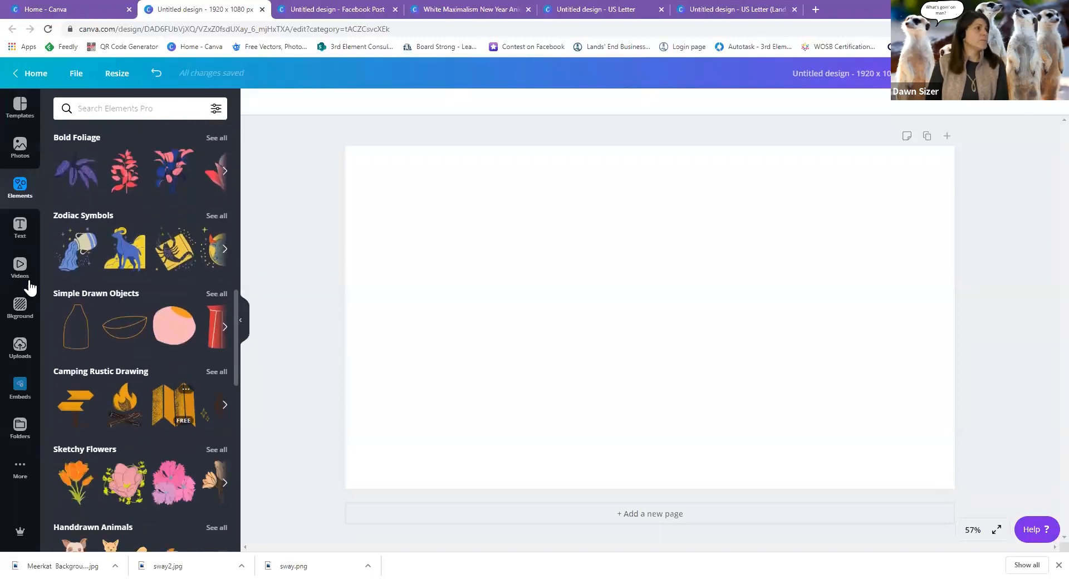
# Scroll through the text styles and font combinations, then show the stock video library.
pyautogui.click(22, 229)
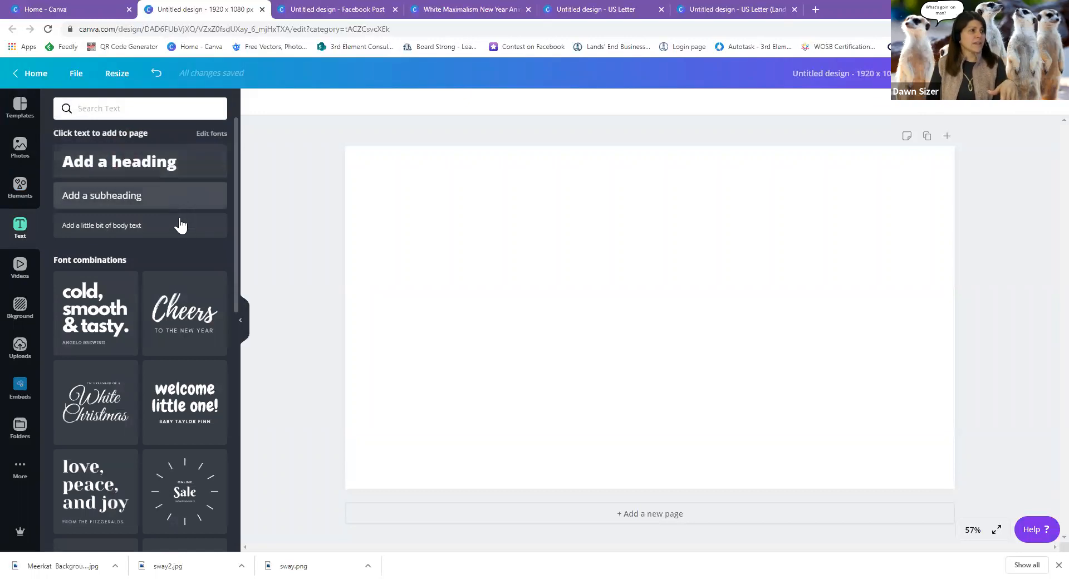
pyautogui.scroll(-4, 158, 311)
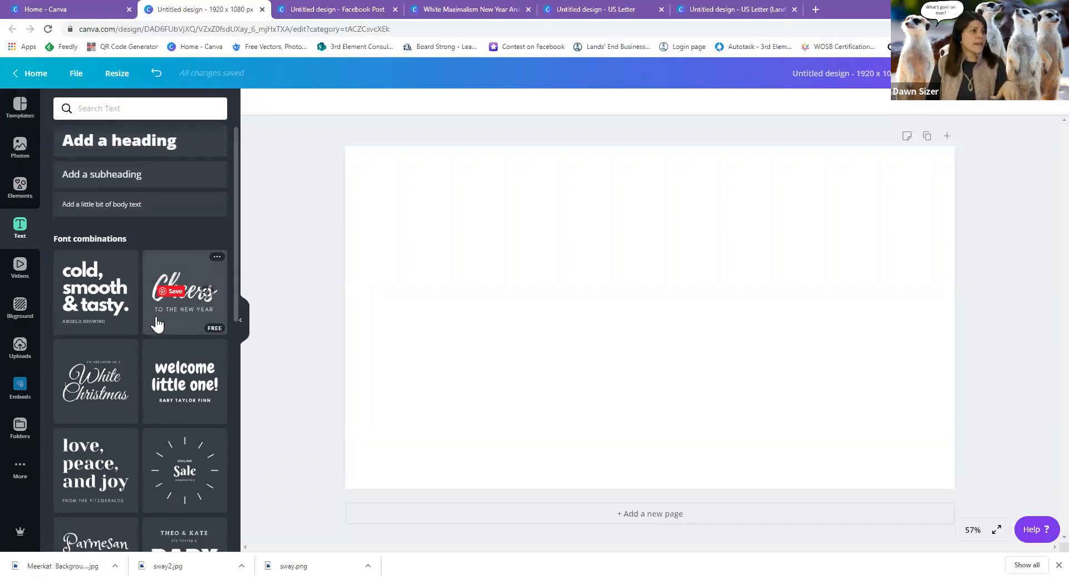
pyautogui.scroll(-3, 157, 323)
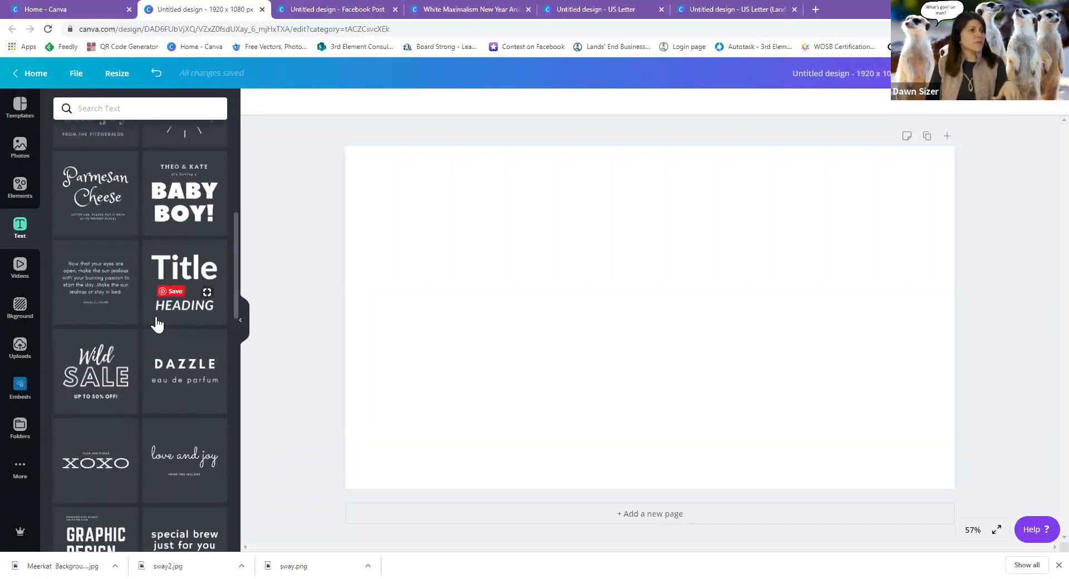
pyautogui.scroll(-2, 156, 323)
pyautogui.scroll(-4, 157, 323)
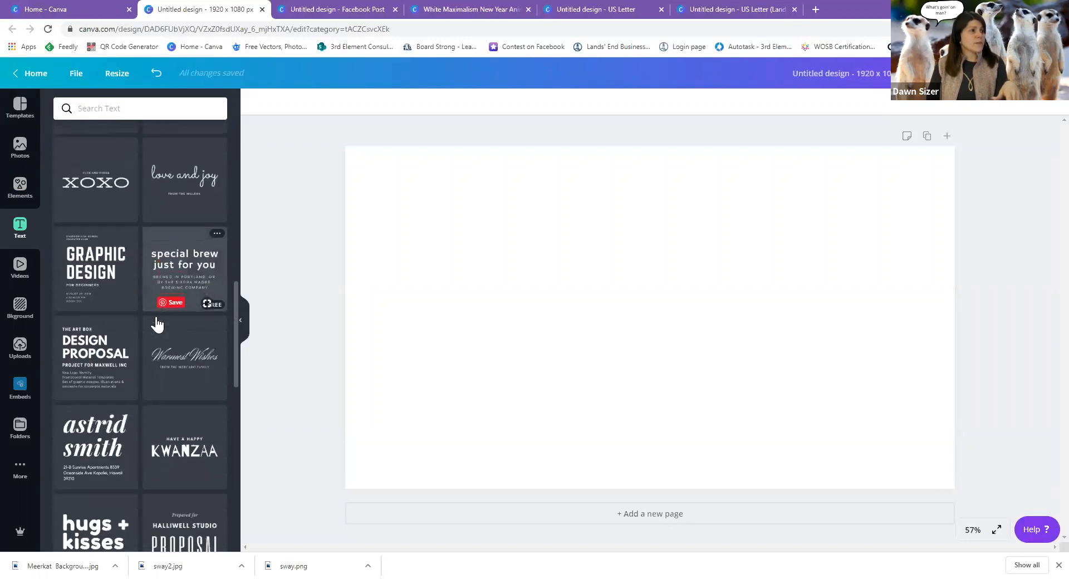
pyautogui.scroll(-2, 156, 323)
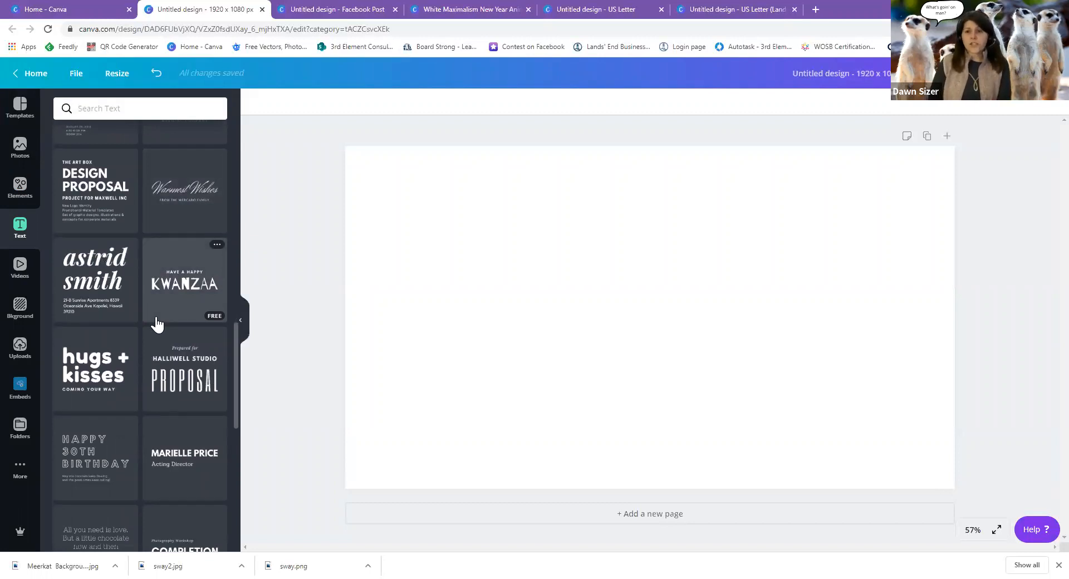
pyautogui.scroll(-2, 157, 323)
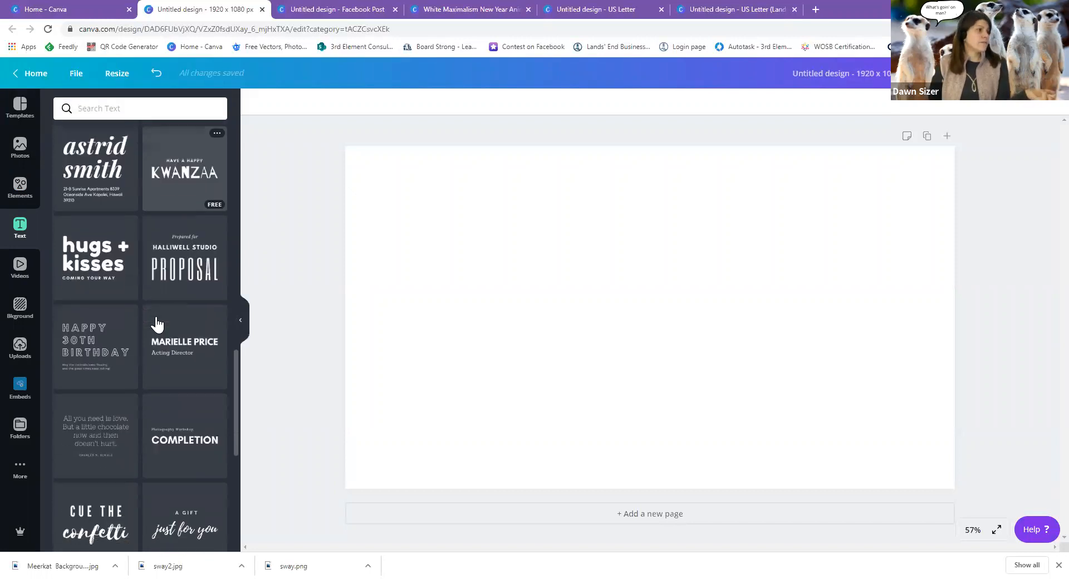
pyautogui.click(20, 270)
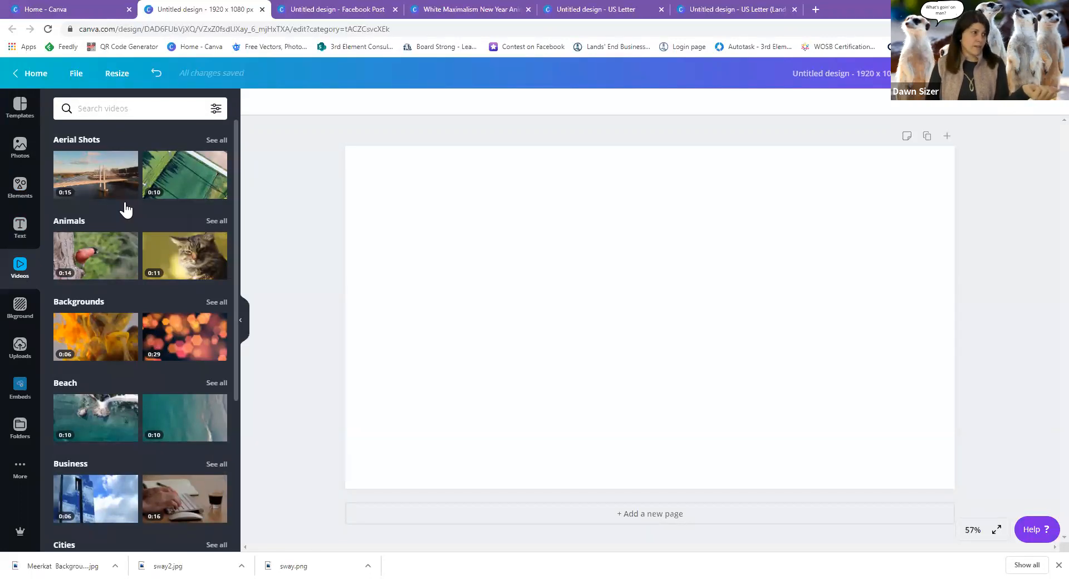
# Glance at Backgrounds and Embeds, ending on the Uploads library with the Sway logo and Outlook icons.
pyautogui.click(31, 312)
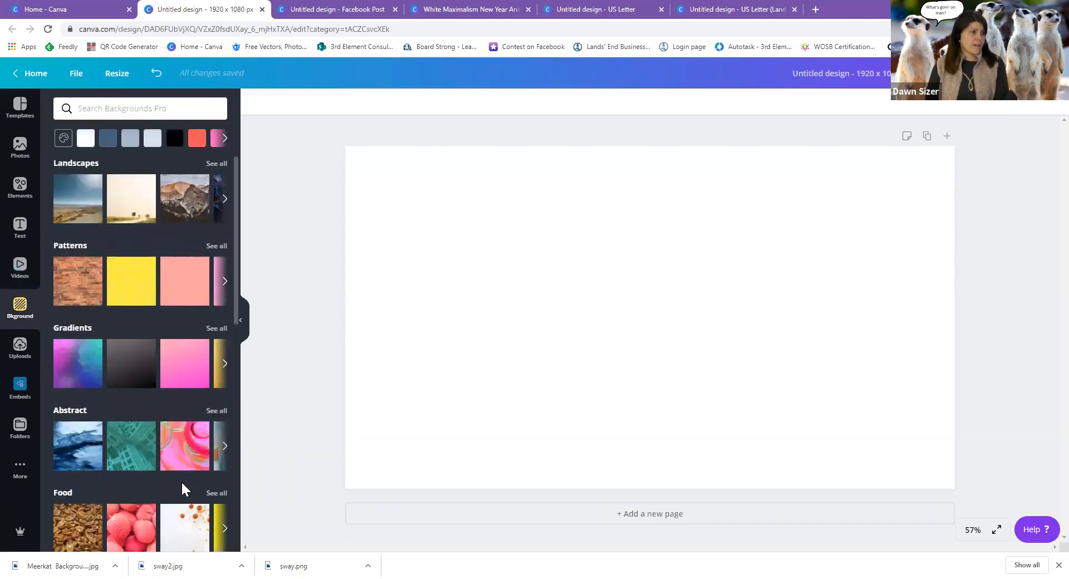
pyautogui.scroll(-3, 181, 485)
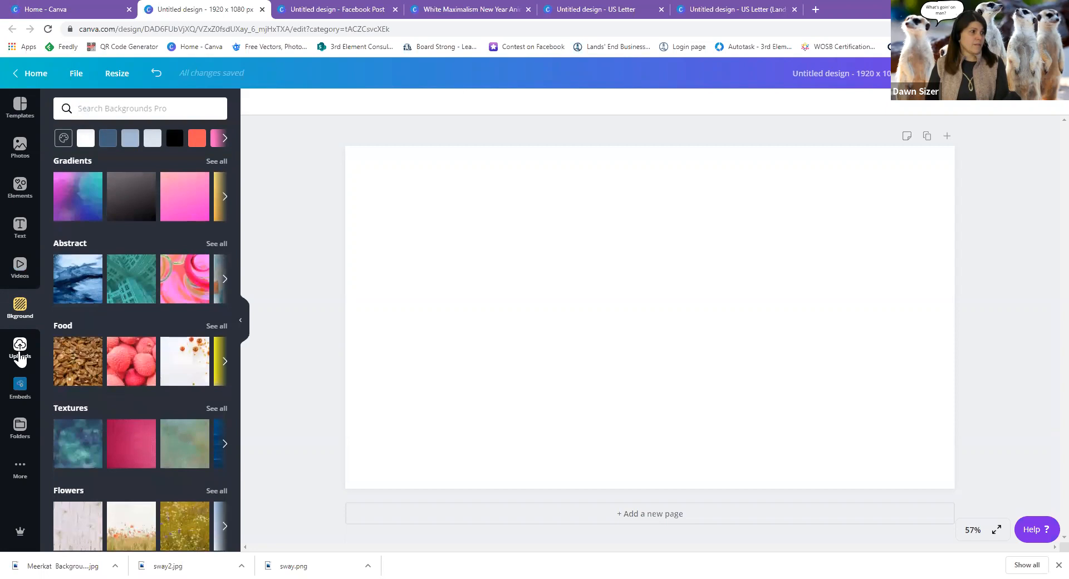
pyautogui.click(20, 351)
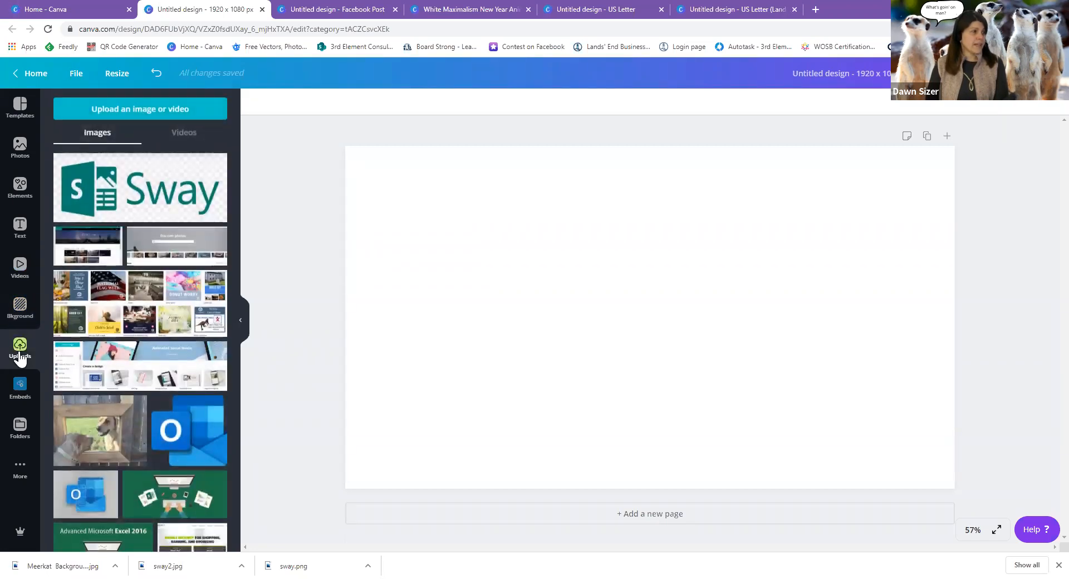
pyautogui.click(25, 394)
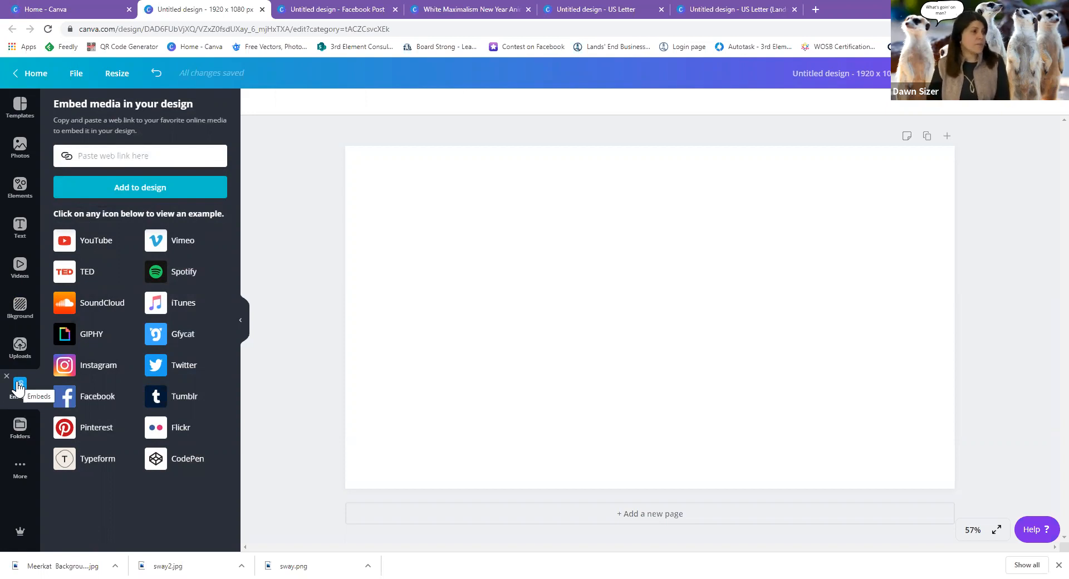
pyautogui.click(19, 350)
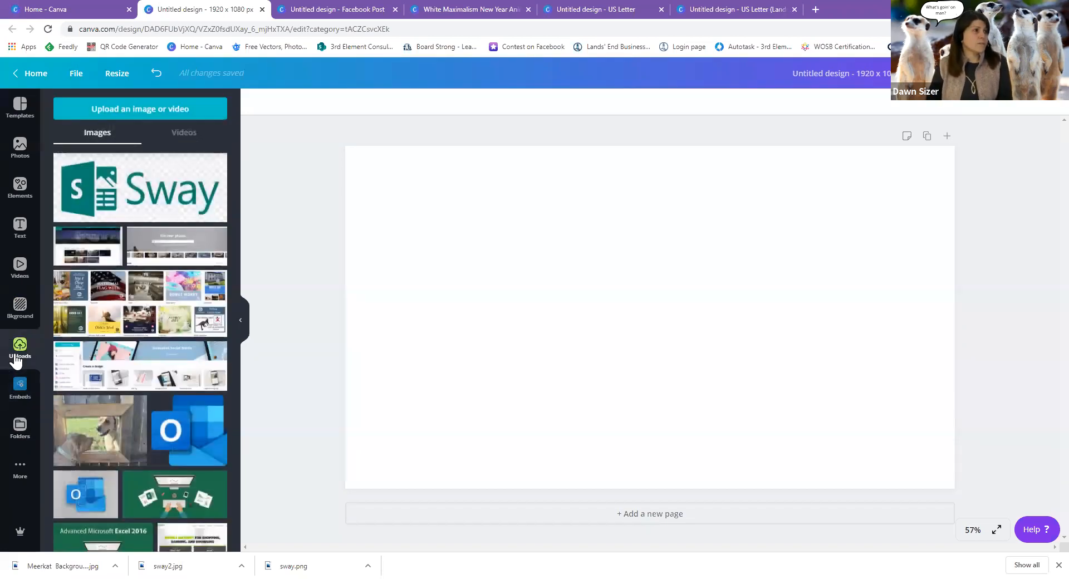
# Add the Welcome to Sway screenshot from Uploads and stretch it to cover the entire page.
pyautogui.click(101, 256)
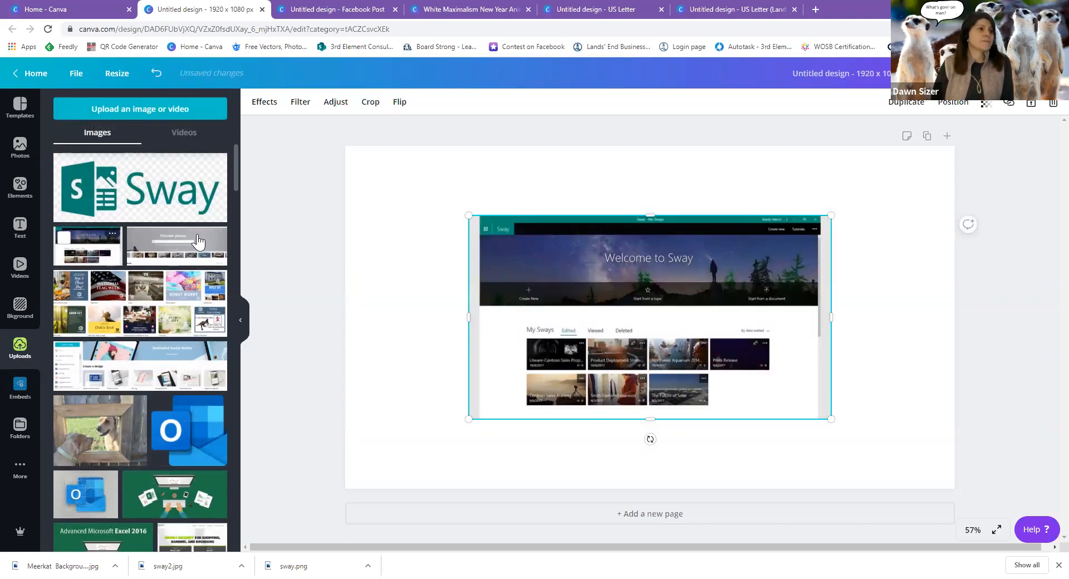
pyautogui.moveTo(466, 215); pyautogui.dragTo(395, 202)
pyautogui.moveTo(436, 249); pyautogui.dragTo(435, 207)
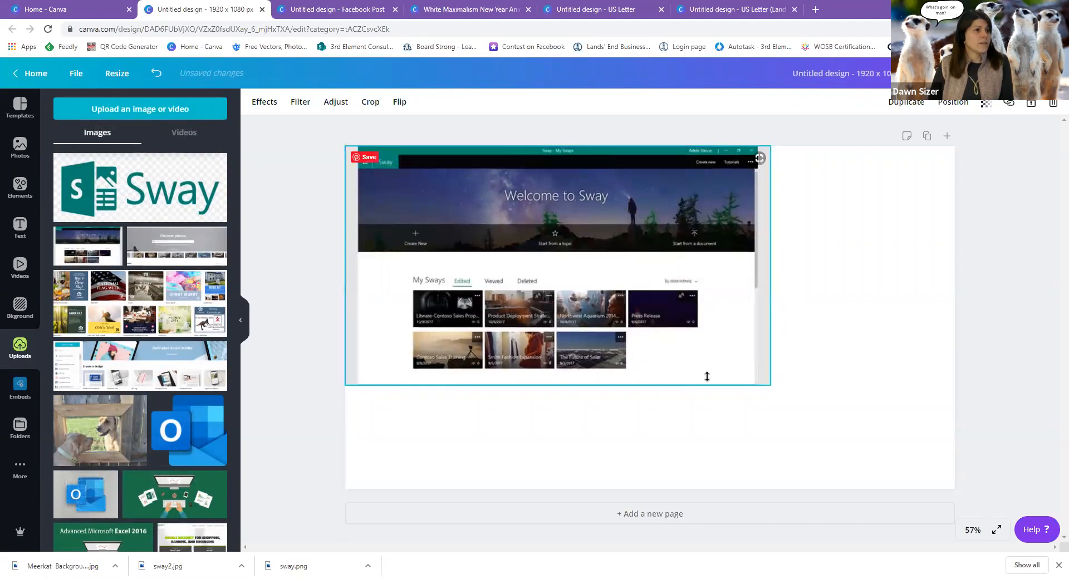
pyautogui.moveTo(891, 436); pyautogui.dragTo(974, 492)
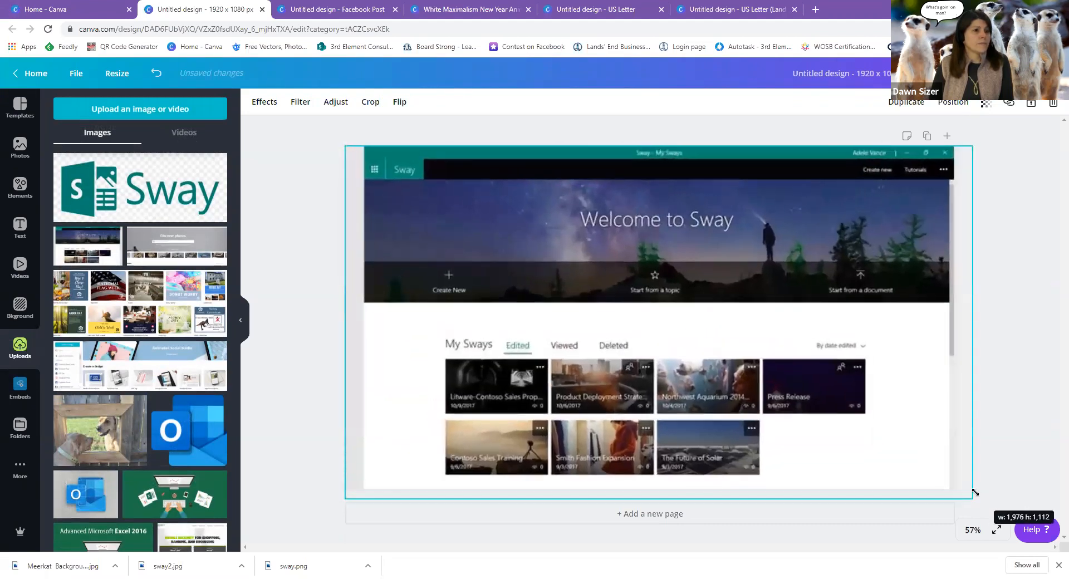
pyautogui.moveTo(707, 337); pyautogui.dragTo(716, 332)
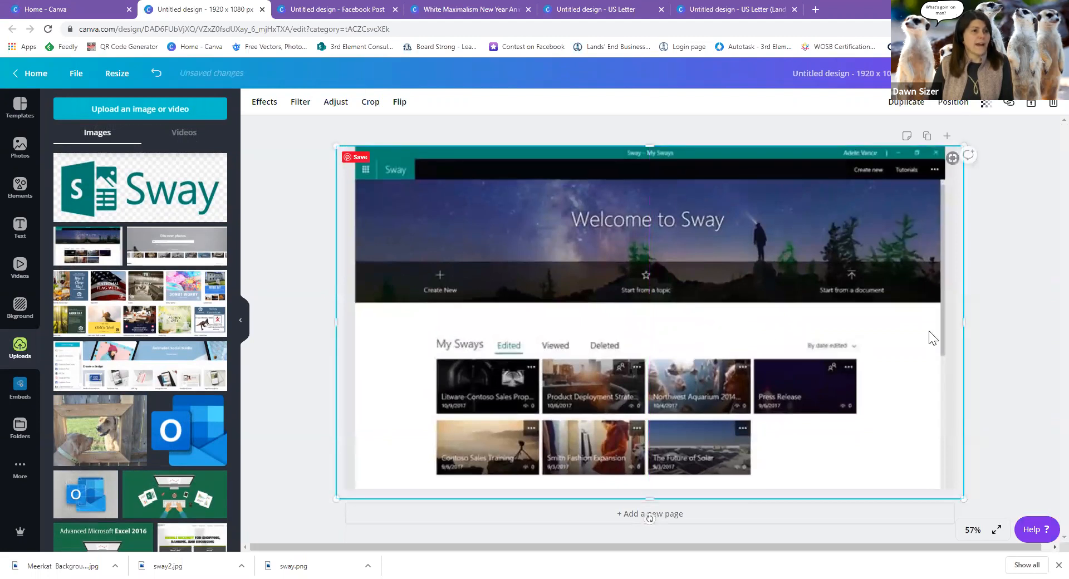
pyautogui.click(994, 326)
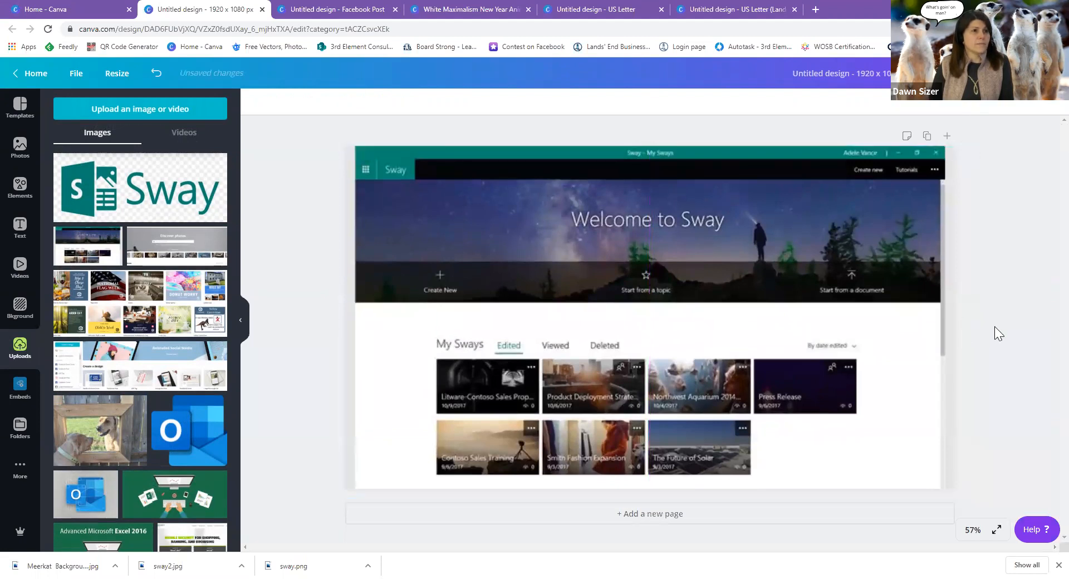
pyautogui.click(763, 339)
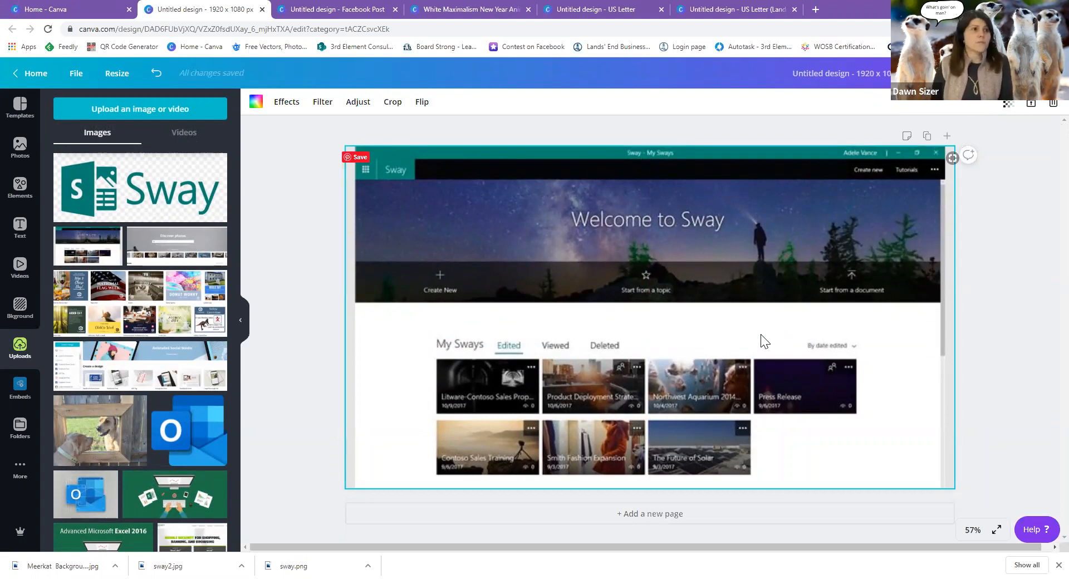
pyautogui.click(1009, 109)
# Lower the Sway screenshot's transparency to 74 so it becomes a soft background.
pyautogui.moveTo(978, 135); pyautogui.dragTo(960, 138)
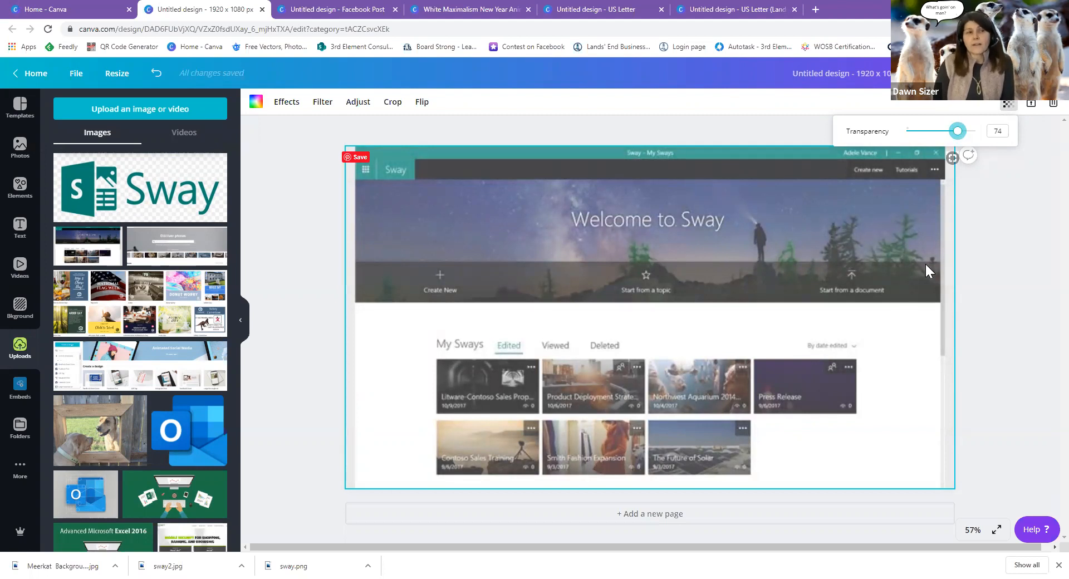
pyautogui.click(678, 128)
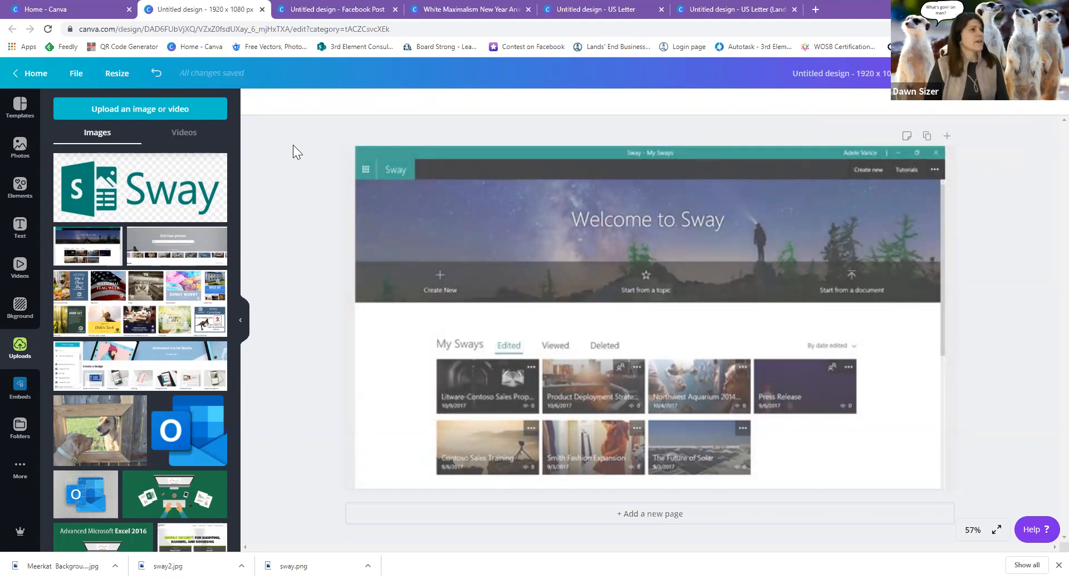
# Add the Sway logo from Uploads, shrink it and place it left of centre over the screenshot.
pyautogui.click(196, 204)
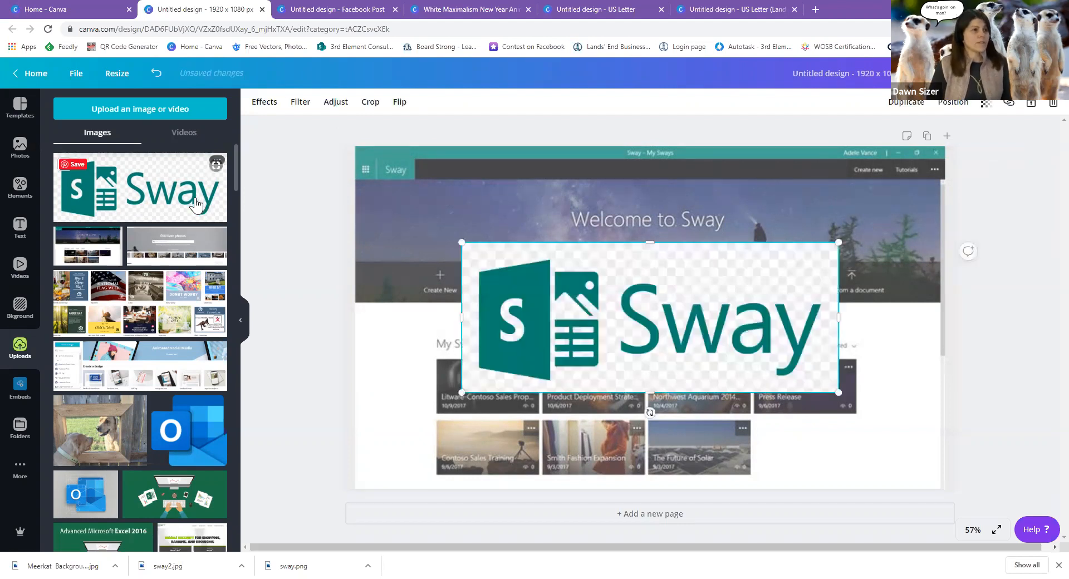
pyautogui.moveTo(641, 292); pyautogui.dragTo(558, 275)
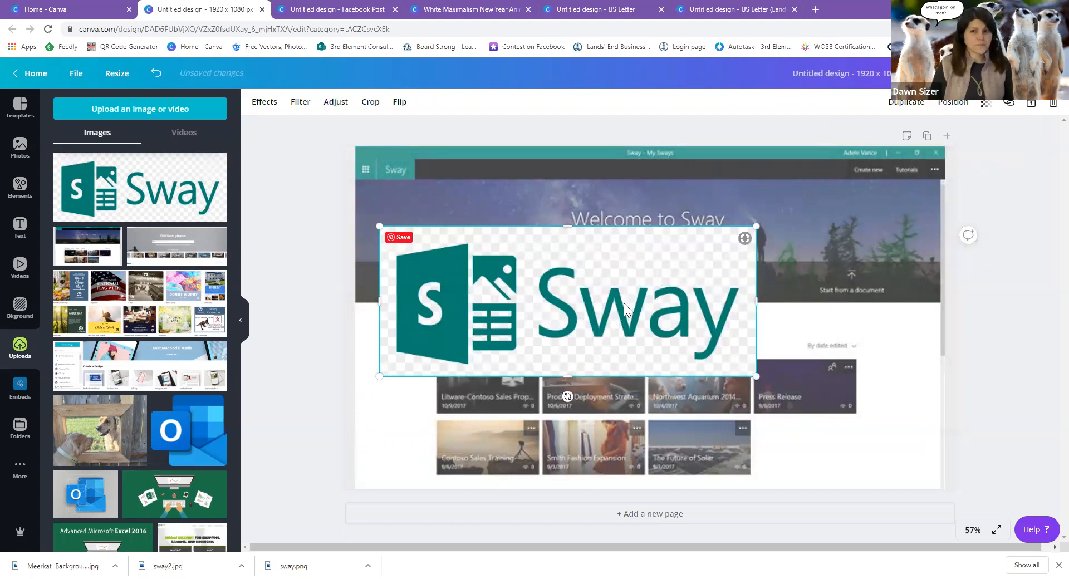
pyautogui.moveTo(552, 297); pyautogui.dragTo(710, 261)
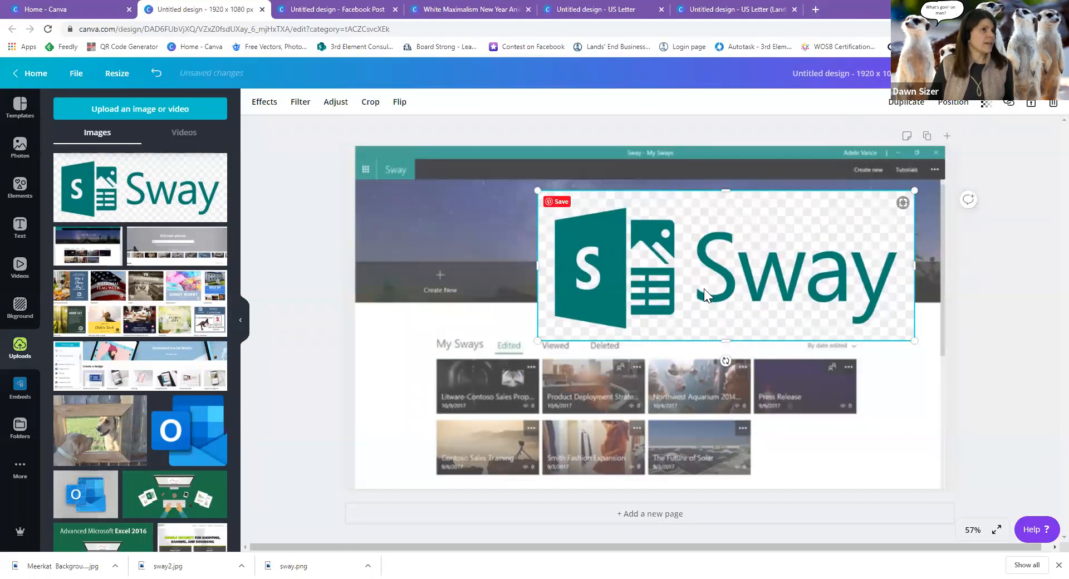
pyautogui.moveTo(637, 284); pyautogui.dragTo(591, 305)
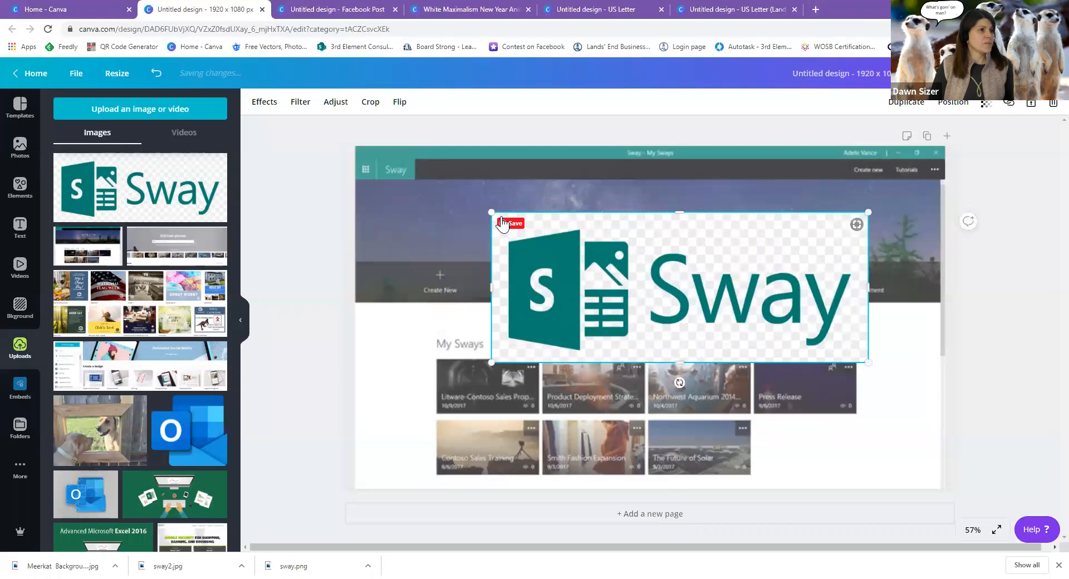
pyautogui.moveTo(583, 240); pyautogui.dragTo(610, 262)
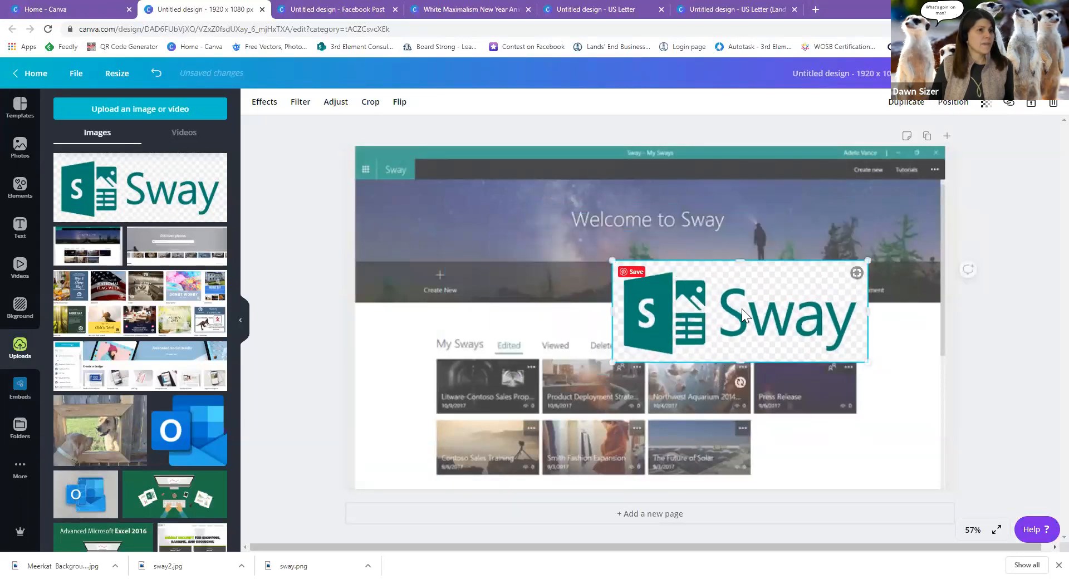
pyautogui.moveTo(742, 308); pyautogui.dragTo(532, 315)
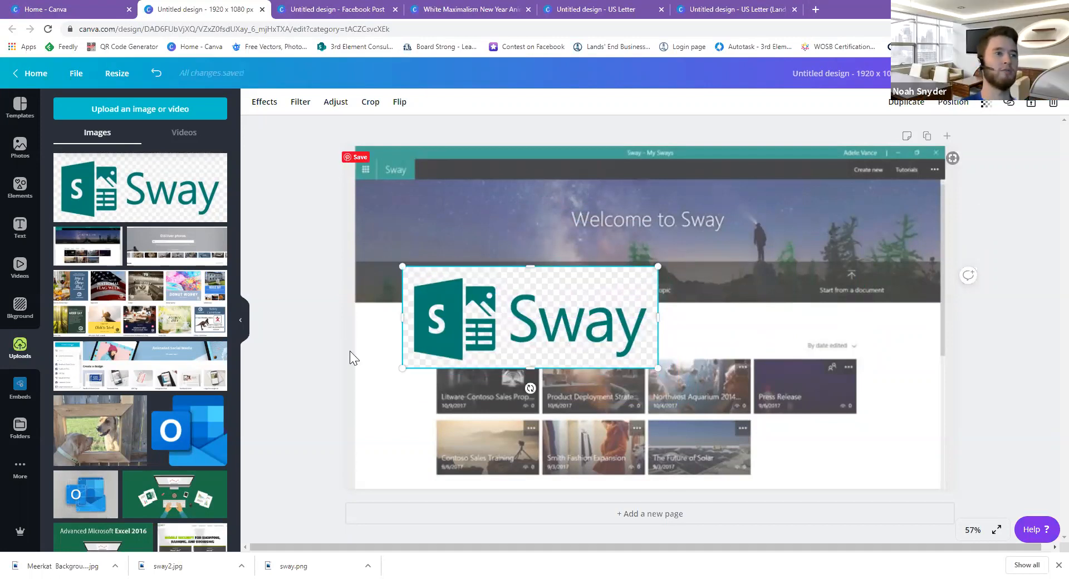
# Nudge the Sway logo slightly left and down, leaving its effects unchanged.
pyautogui.click(269, 106)
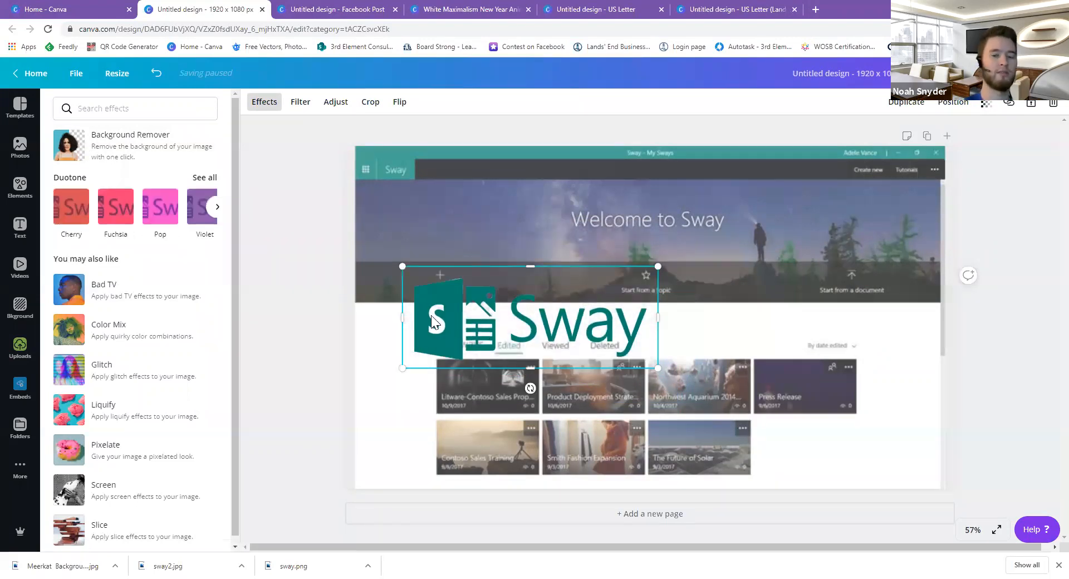
pyautogui.moveTo(437, 295); pyautogui.dragTo(399, 301)
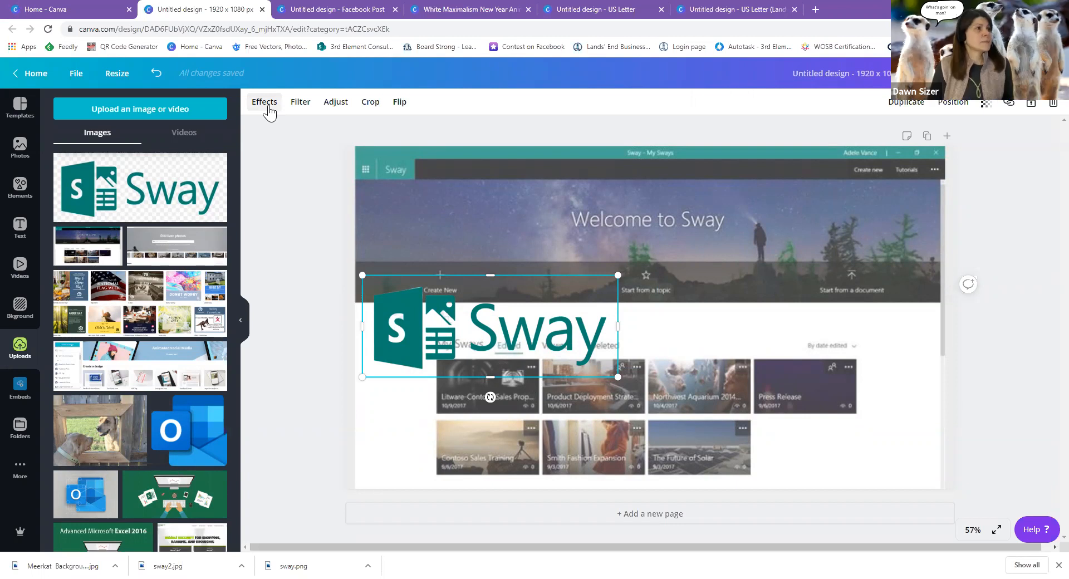
pyautogui.click(265, 103)
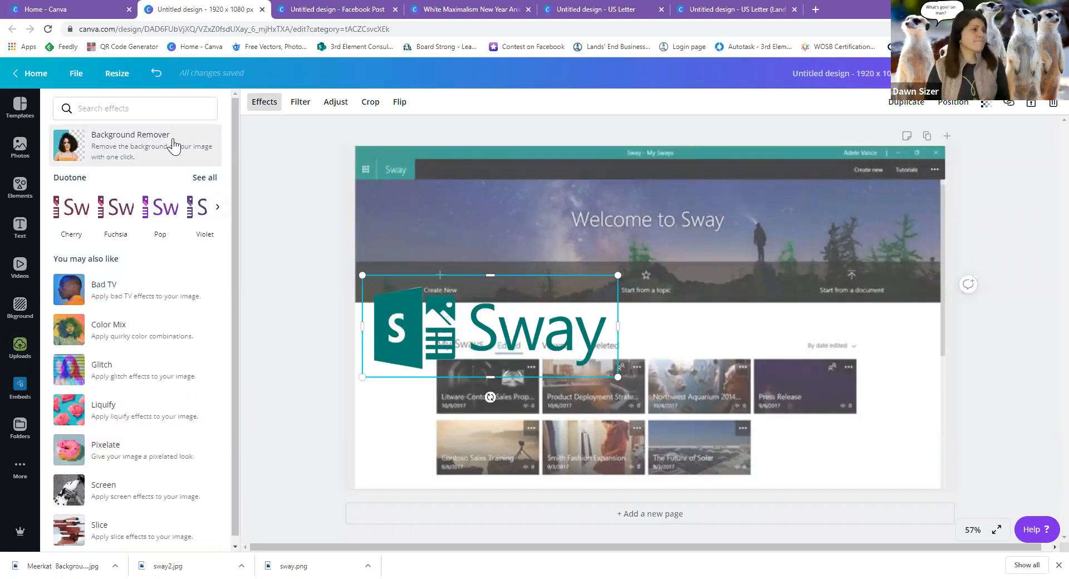
pyautogui.click(310, 252)
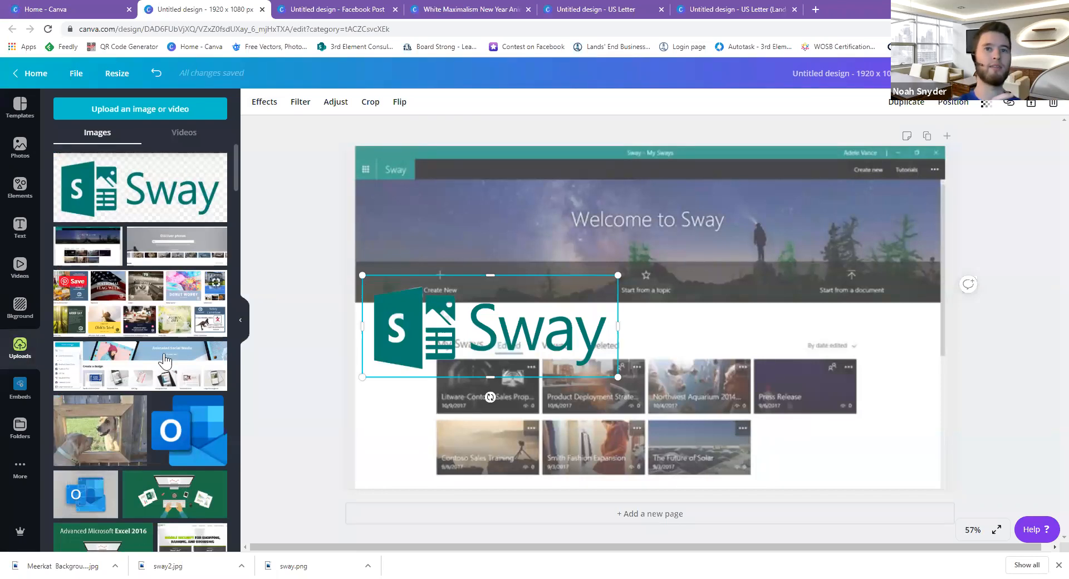
# Add the portrait photo, remove its background, and size it small in the bottom-right corner.
pyautogui.scroll(-7, 160, 423)
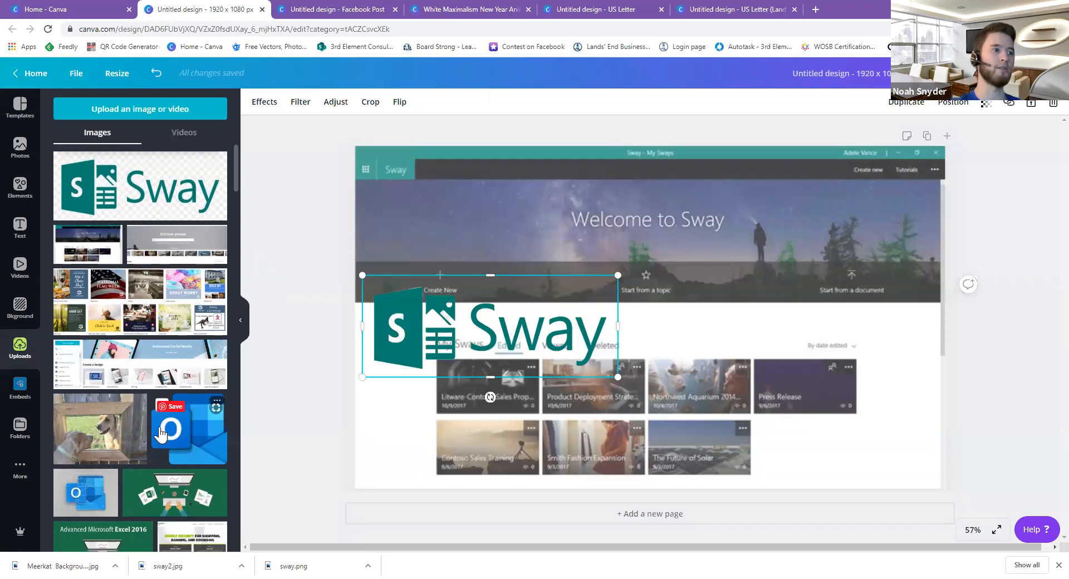
pyautogui.scroll(-10, 159, 431)
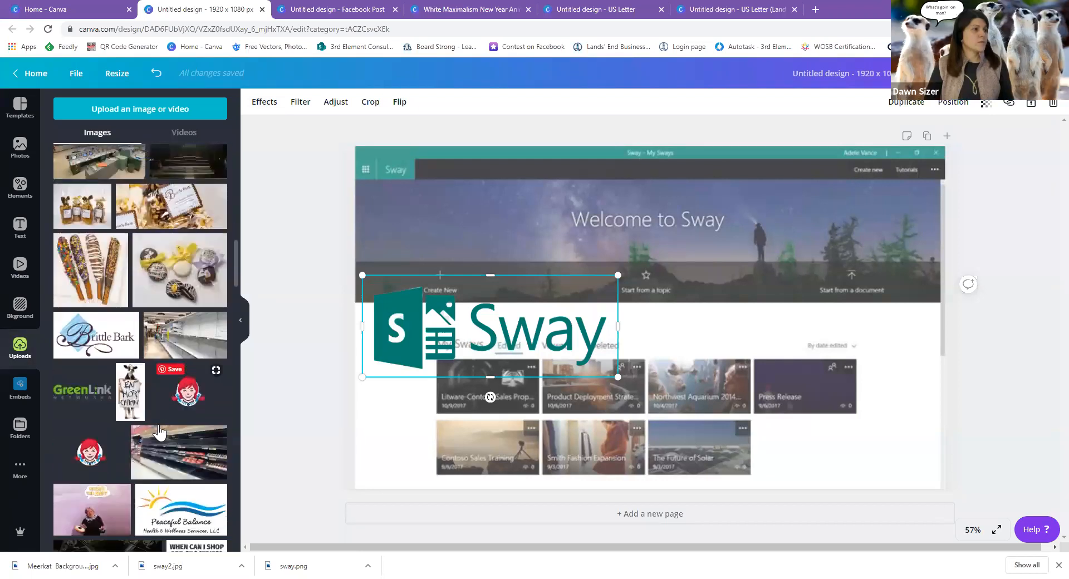
pyautogui.scroll(-6, 160, 431)
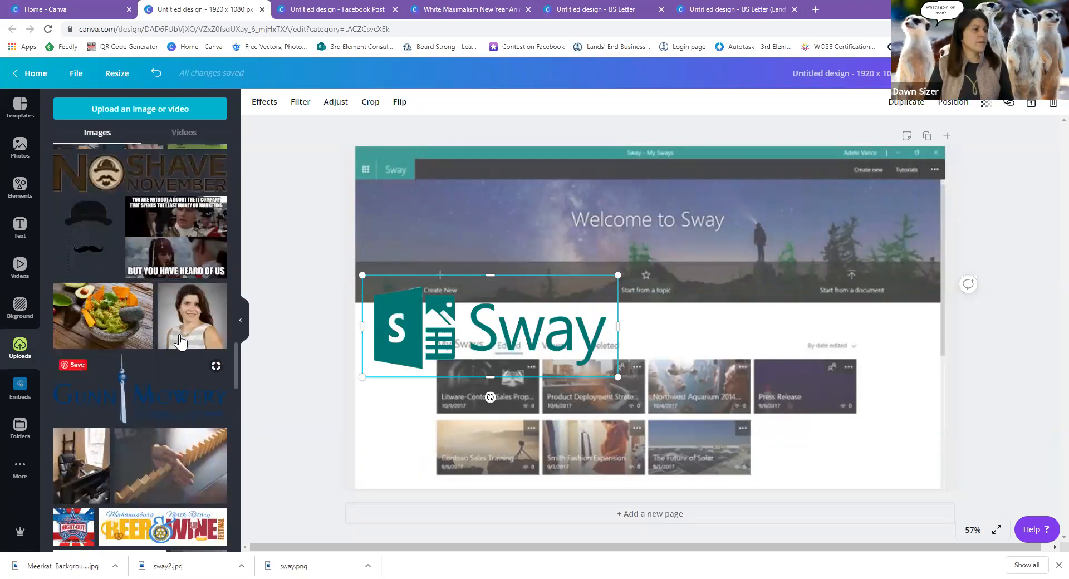
pyautogui.click(195, 323)
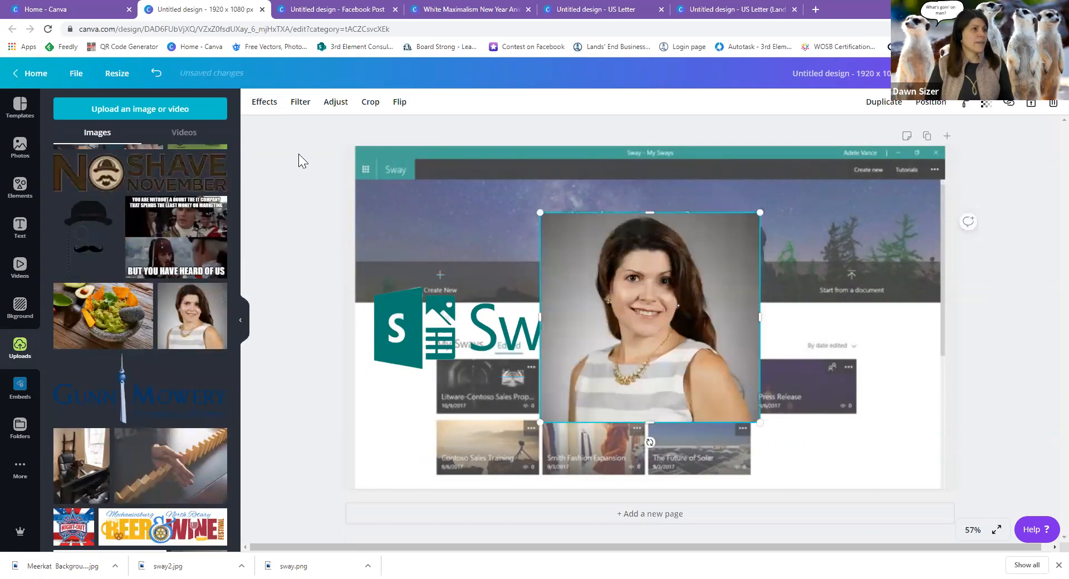
pyautogui.click(265, 102)
pyautogui.click(169, 144)
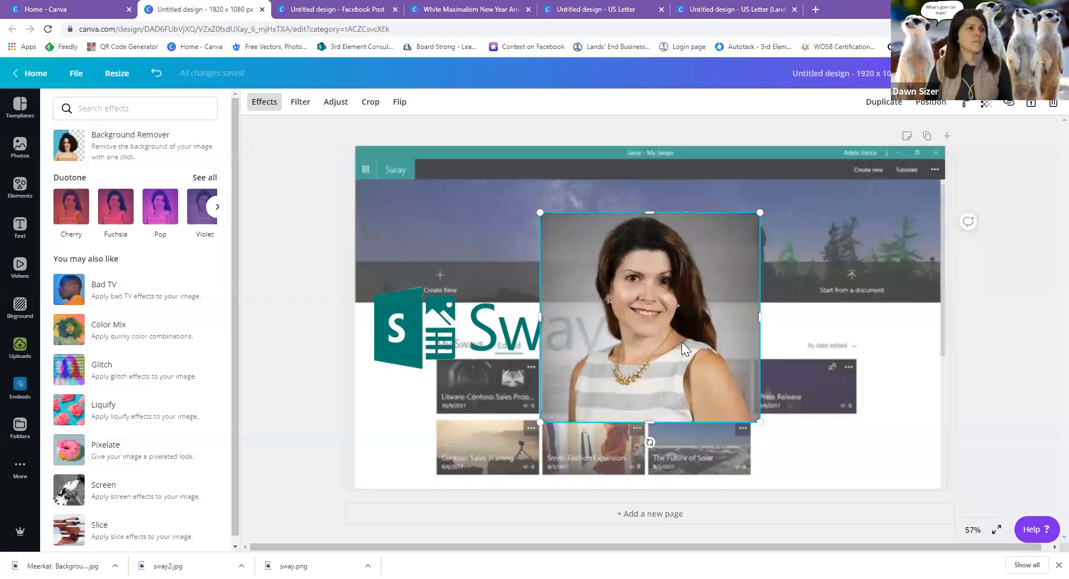
pyautogui.moveTo(543, 211); pyautogui.dragTo(682, 296)
pyautogui.moveTo(722, 360); pyautogui.dragTo(871, 422)
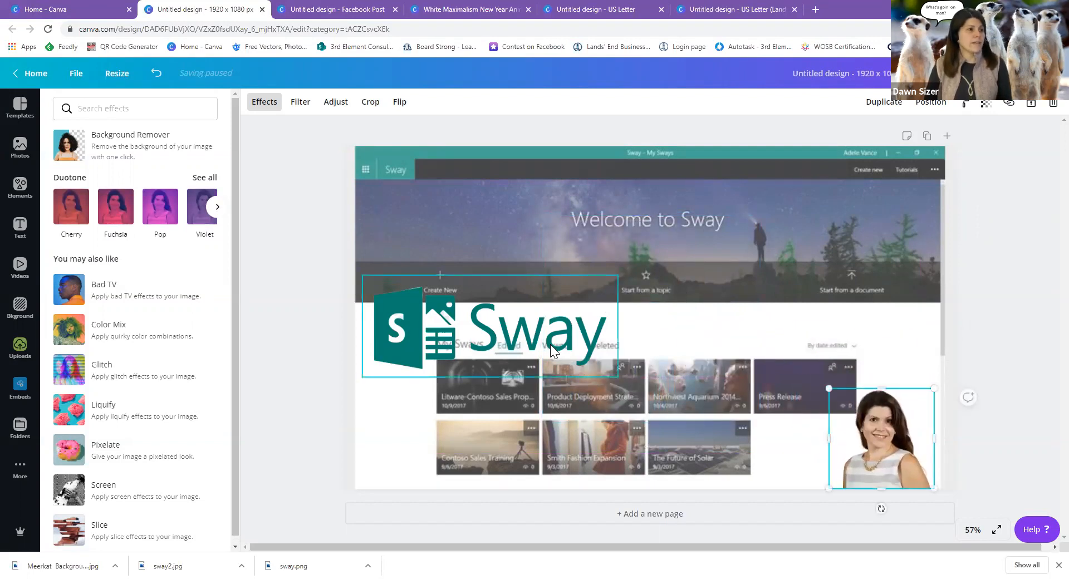
pyautogui.press('Escape')
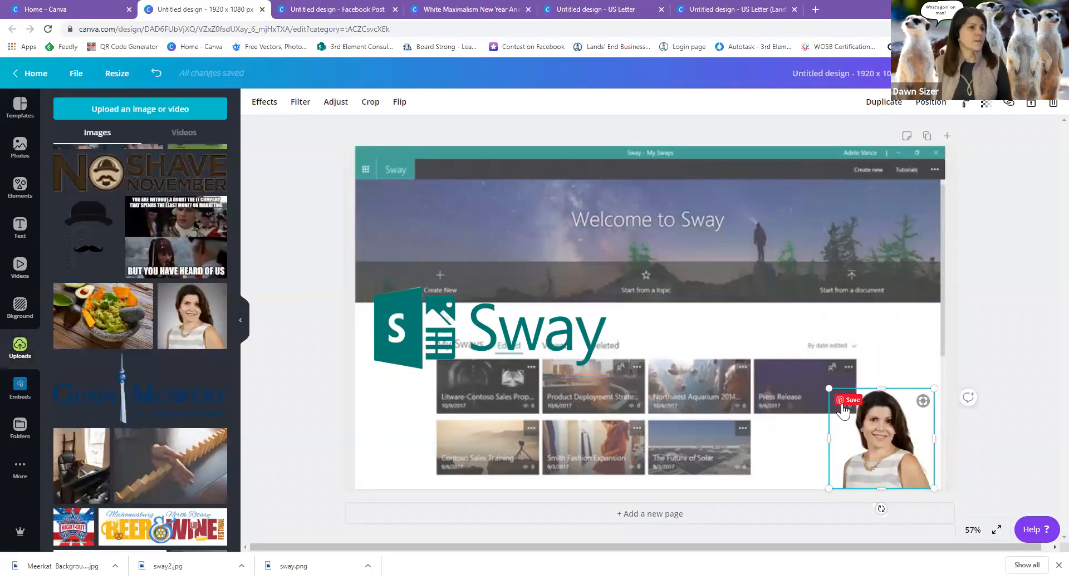
pyautogui.moveTo(819, 381); pyautogui.dragTo(813, 376)
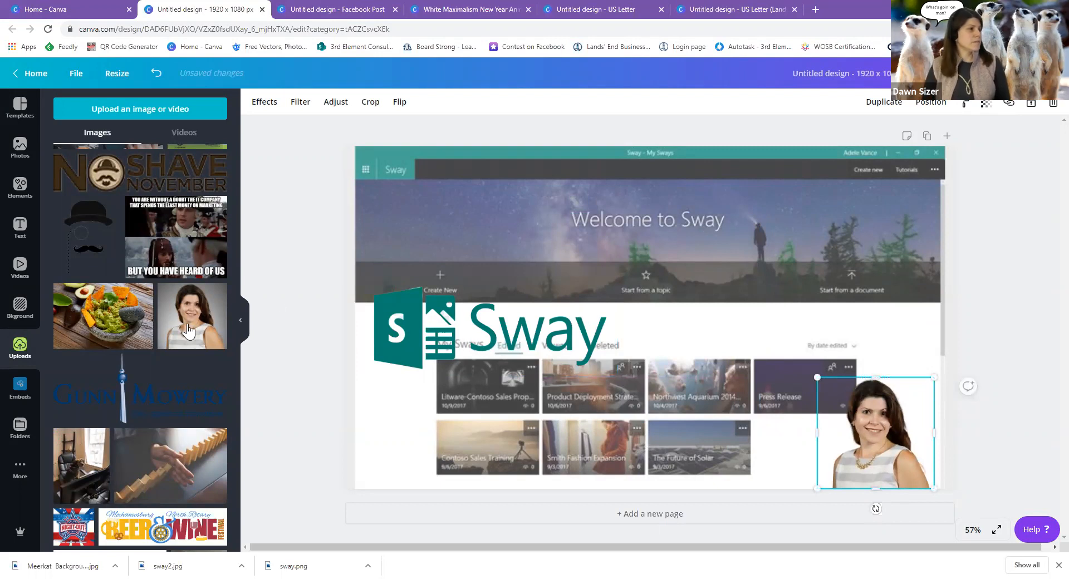
# Add the 3rdelement consulting logo, shrink it and place it in the bottom-left corner.
pyautogui.scroll(-15, 152, 356)
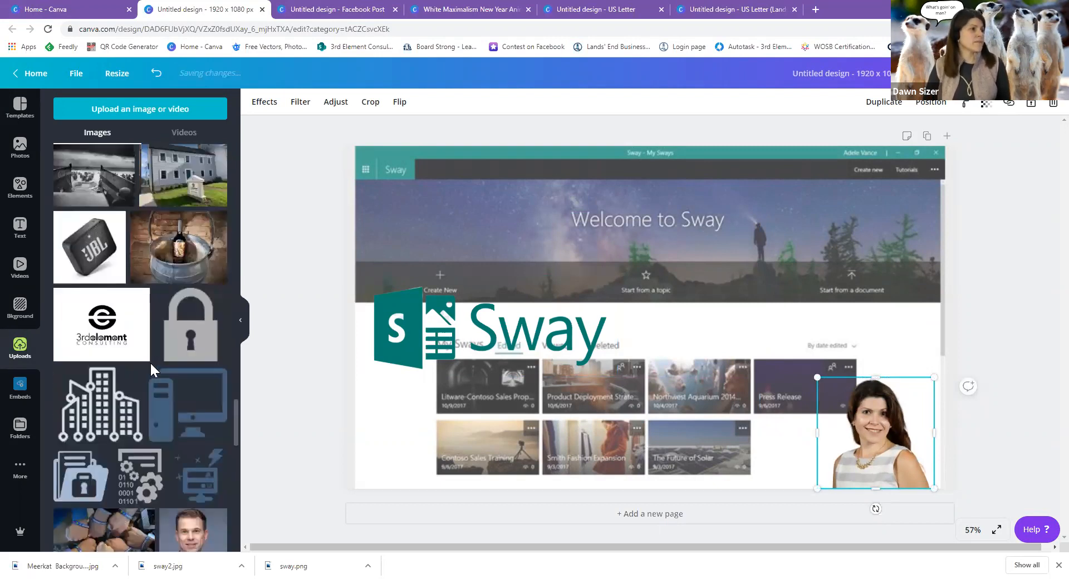
pyautogui.scroll(-15, 151, 369)
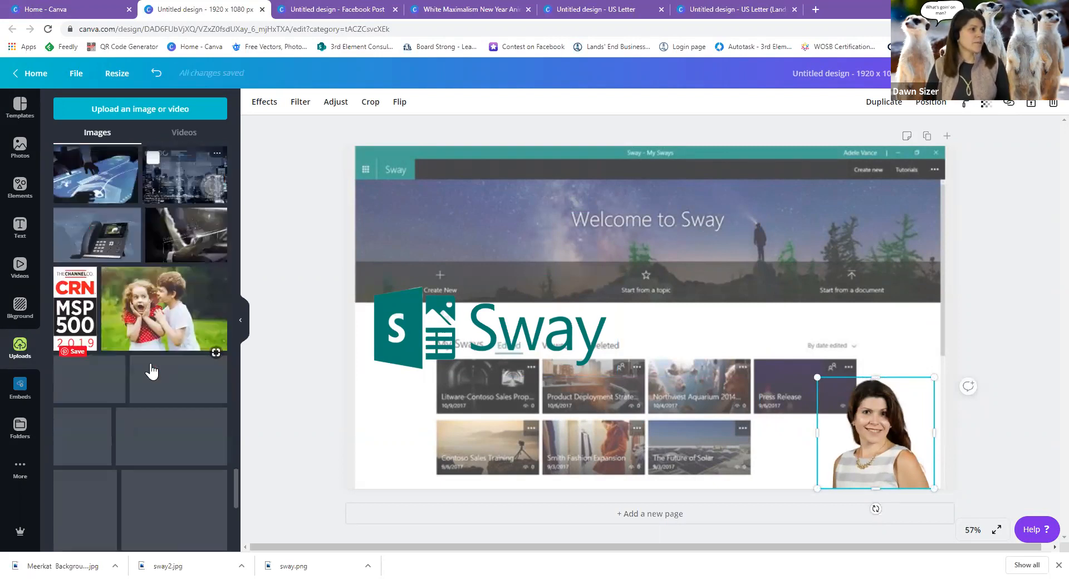
pyautogui.scroll(-3, 151, 369)
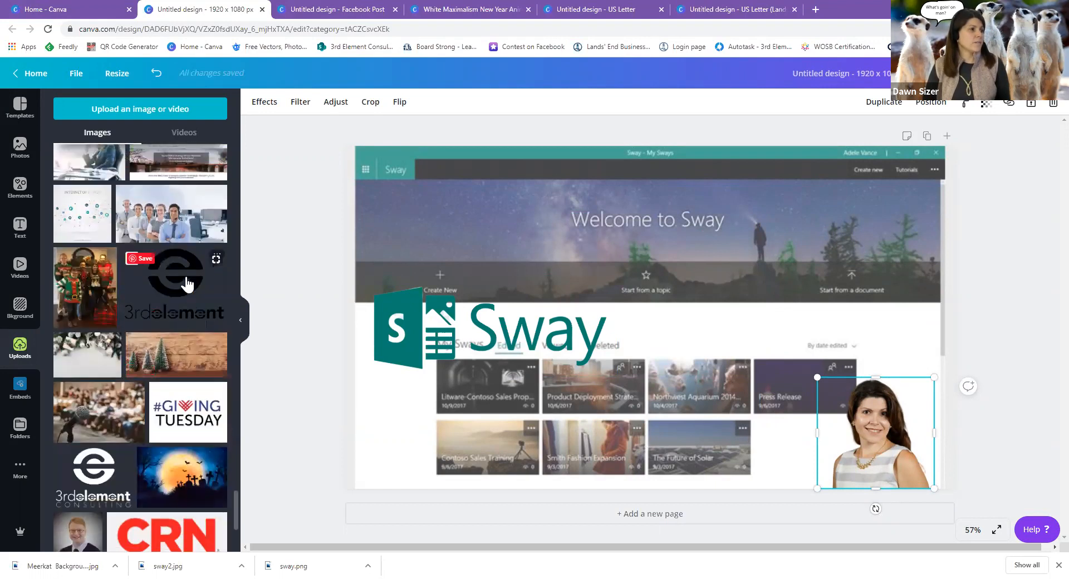
pyautogui.click(177, 281)
pyautogui.moveTo(778, 221); pyautogui.dragTo(663, 306)
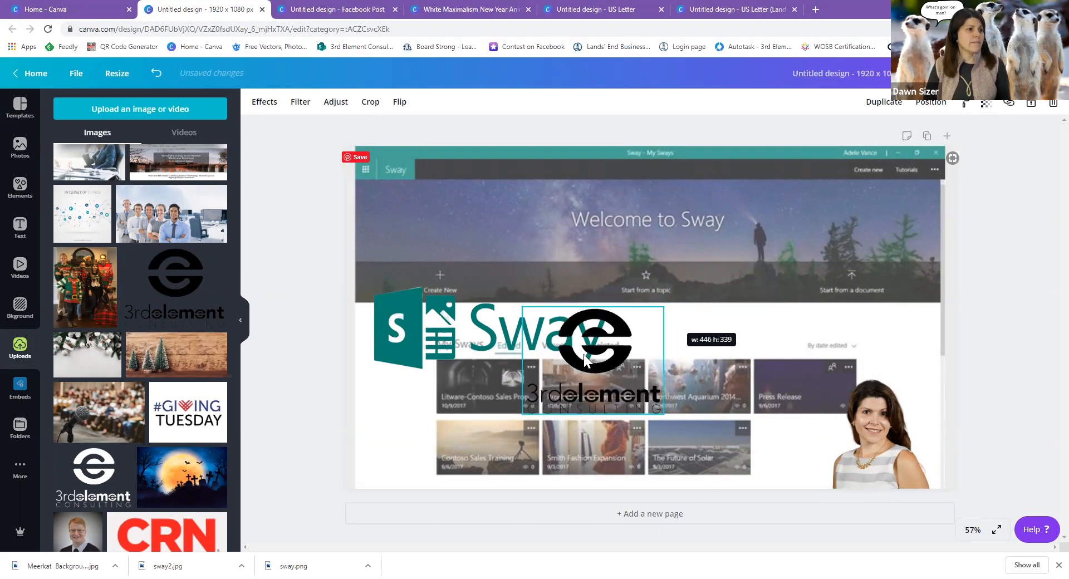
pyautogui.moveTo(606, 323); pyautogui.dragTo(527, 404)
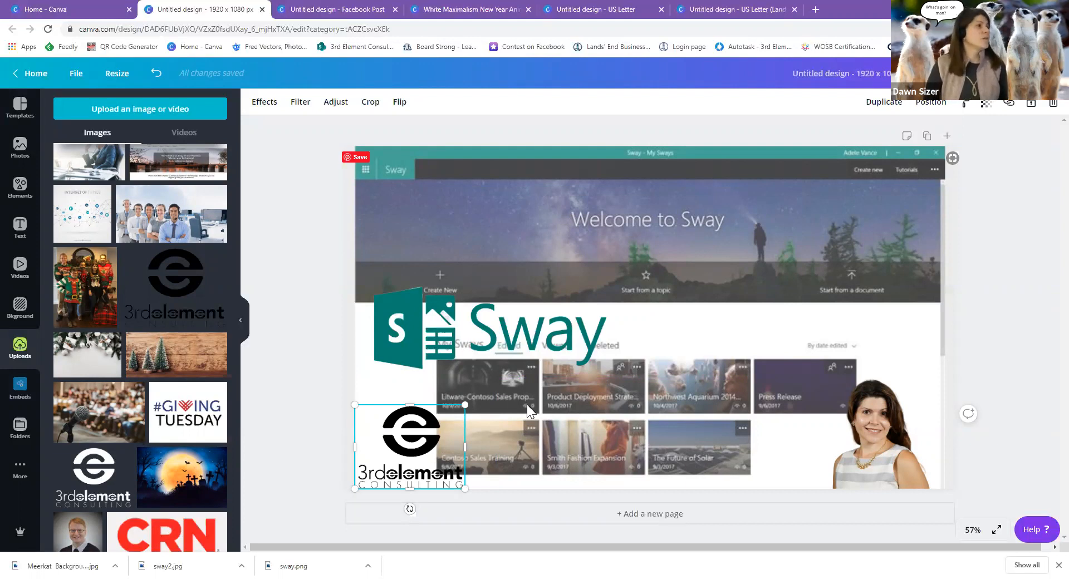
# Add a 'Webinar' heading at the top left and enlarge it to size 92.7.
pyautogui.click(20, 225)
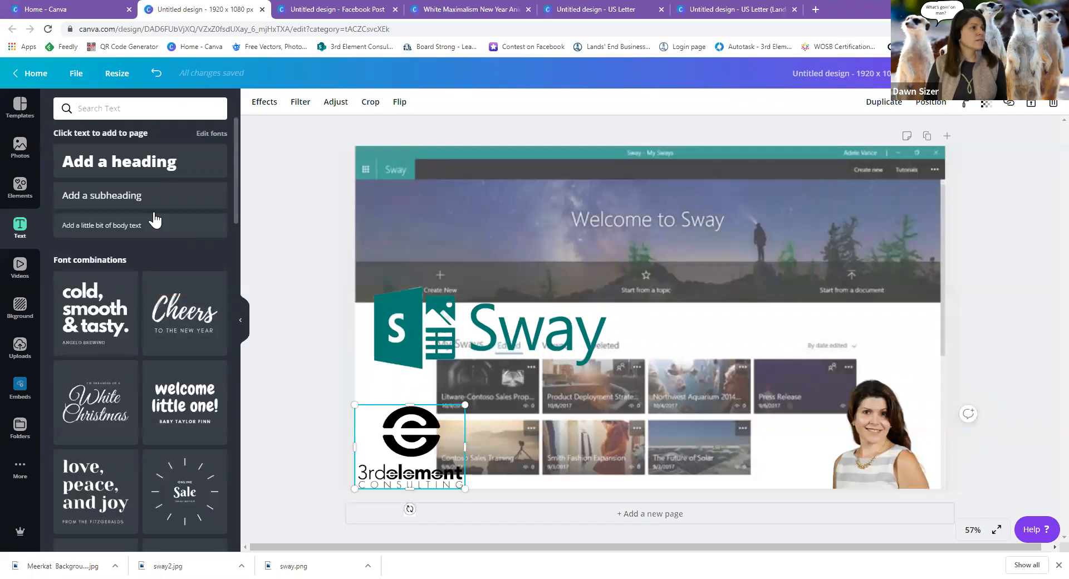
pyautogui.click(149, 170)
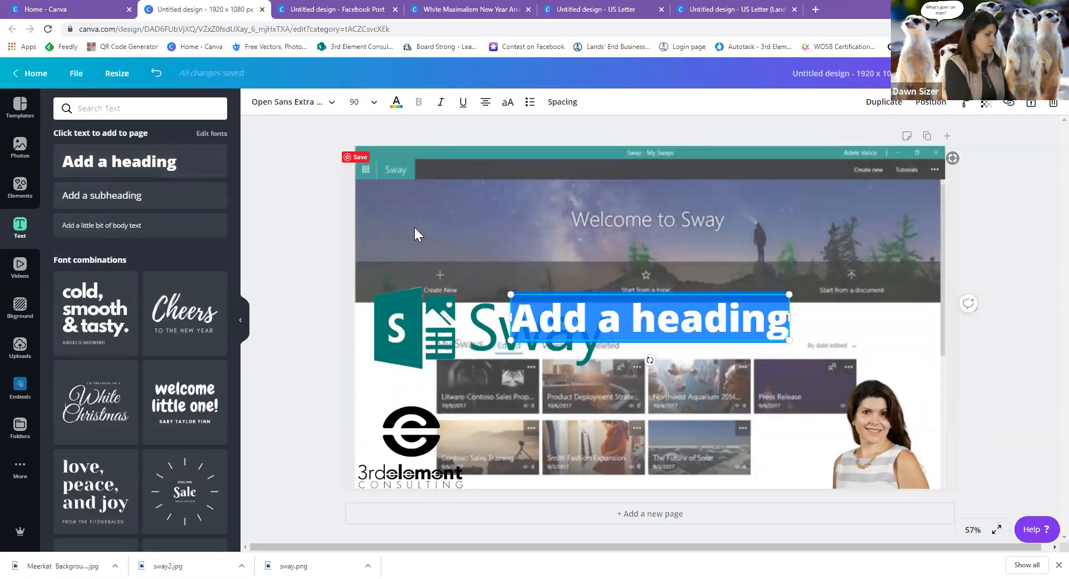
pyautogui.write('Webinar')
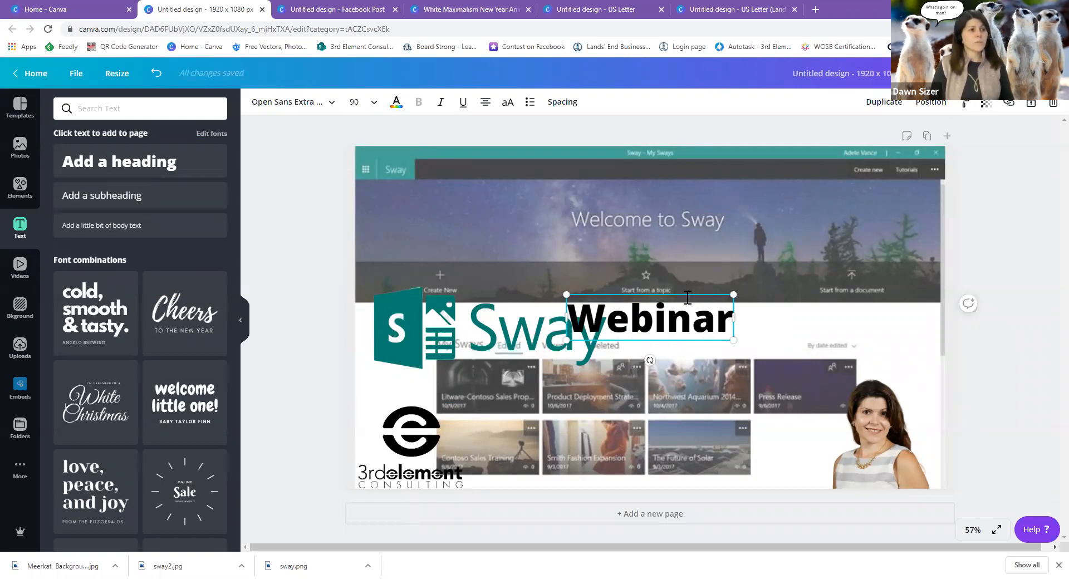
pyautogui.moveTo(688, 294); pyautogui.dragTo(518, 207)
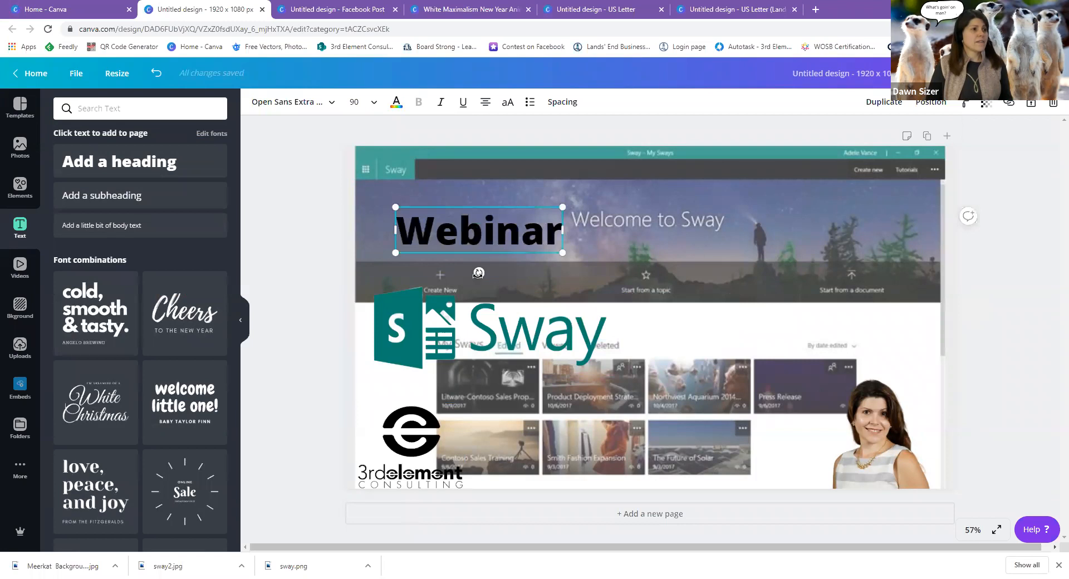
pyautogui.moveTo(479, 272)
pyautogui.mouseDown()
pyautogui.moveTo(573, 193)
pyautogui.moveTo(570, 243)
pyautogui.moveTo(557, 233)
pyautogui.moveTo(480, 304)
pyautogui.moveTo(425, 280)
pyautogui.moveTo(504, 286)
pyautogui.moveTo(478, 292)
pyautogui.mouseUp()
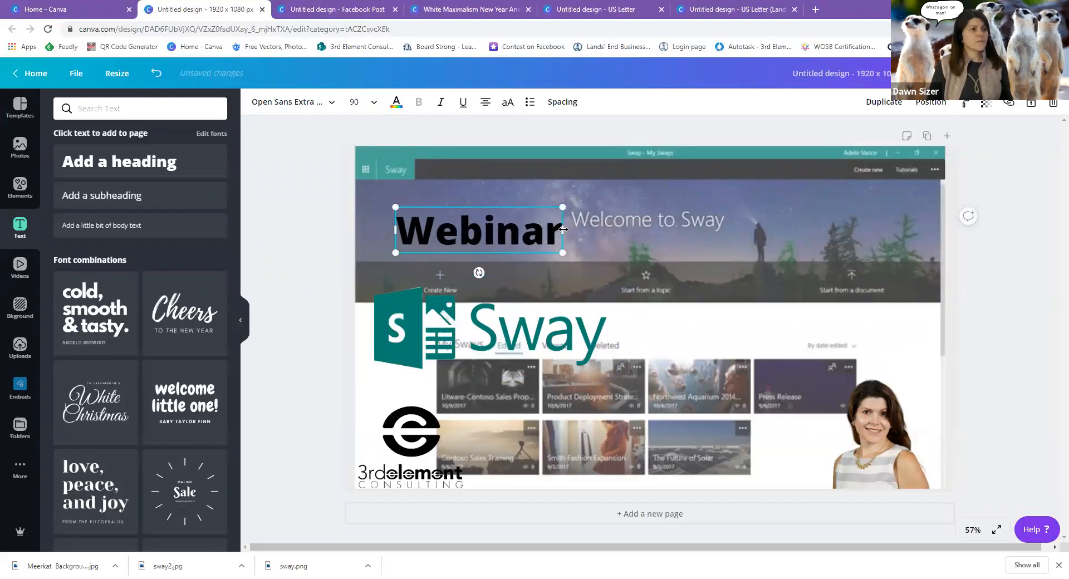
pyautogui.moveTo(392, 229)
pyautogui.mouseDown()
pyautogui.moveTo(350, 228)
pyautogui.moveTo(407, 229)
pyautogui.moveTo(377, 227)
pyautogui.moveTo(386, 228)
pyautogui.mouseUp()
pyautogui.moveTo(563, 253)
pyautogui.mouseDown()
pyautogui.moveTo(651, 284)
pyautogui.moveTo(712, 324)
pyautogui.moveTo(657, 282)
pyautogui.moveTo(563, 246)
pyautogui.moveTo(585, 263)
pyautogui.moveTo(568, 253)
pyautogui.mouseUp()
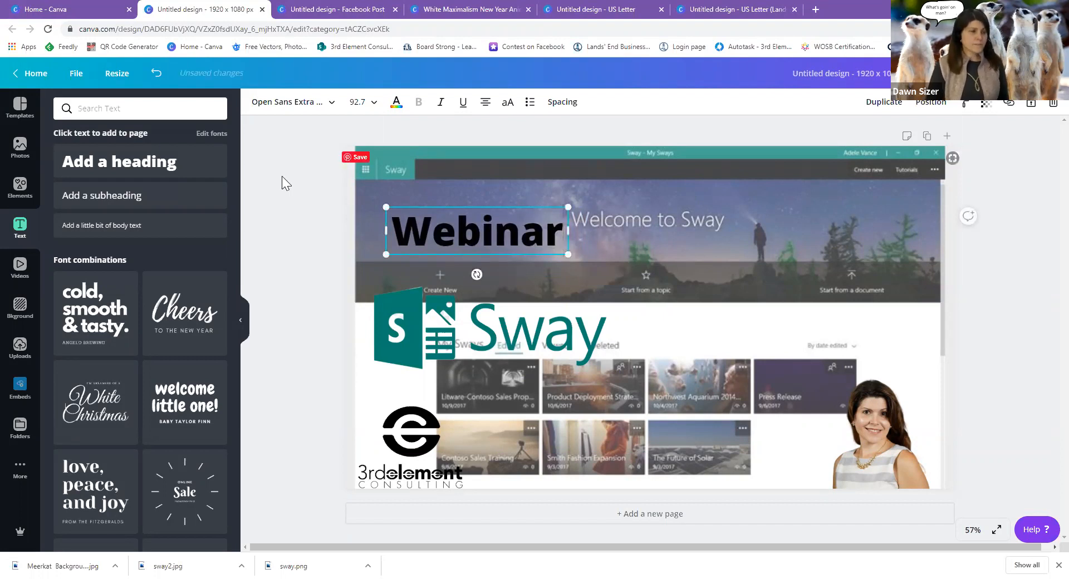
# Duplicate the Webinar heading and change the copy to 'Awesome Presentations in 5 minutes' at the top right.
pyautogui.click(889, 103)
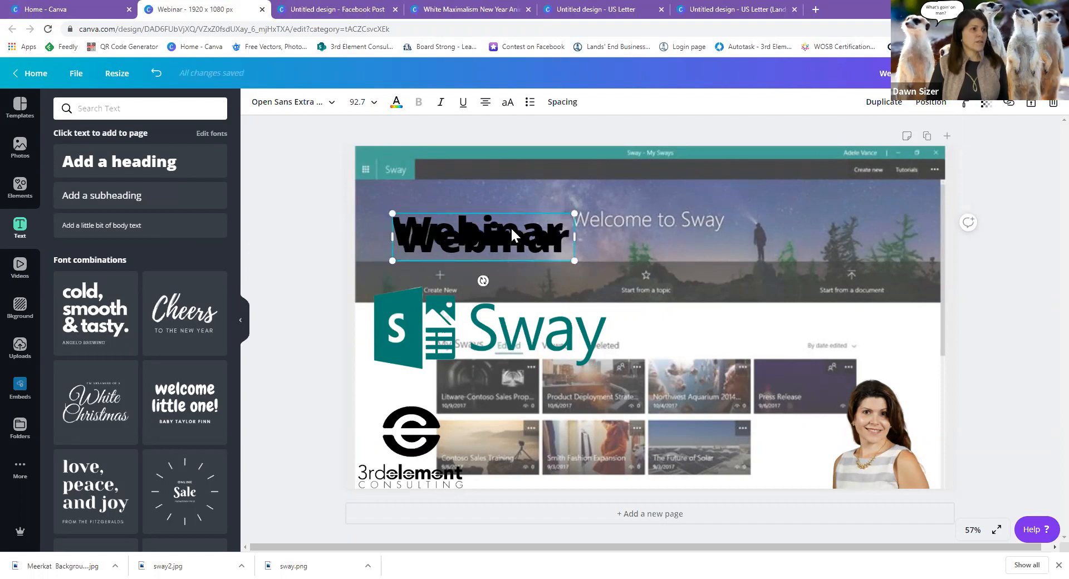
pyautogui.click(576, 239)
pyautogui.moveTo(552, 228); pyautogui.dragTo(746, 236)
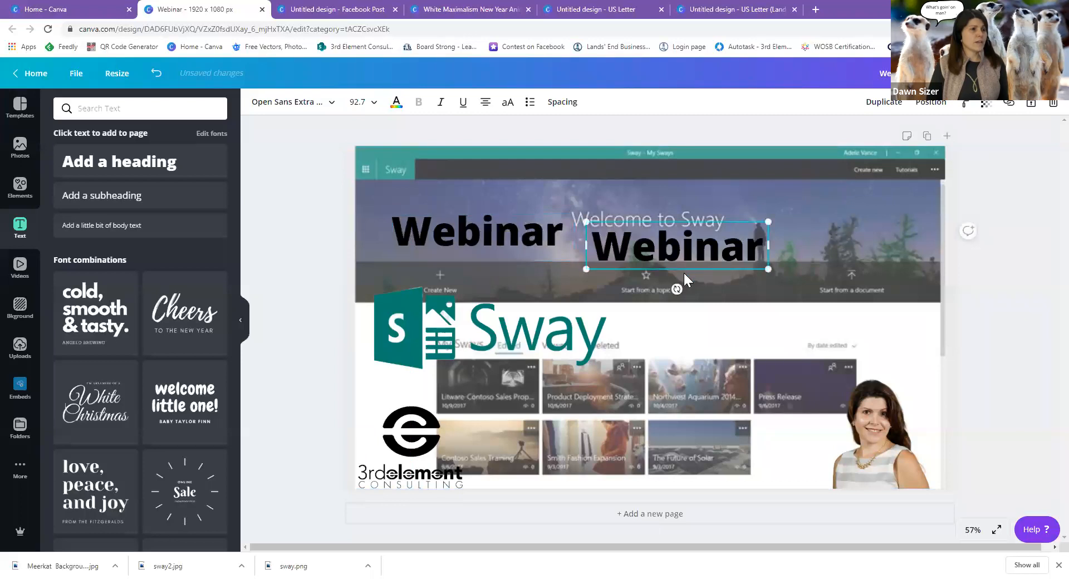
pyautogui.doubleClick(660, 253)
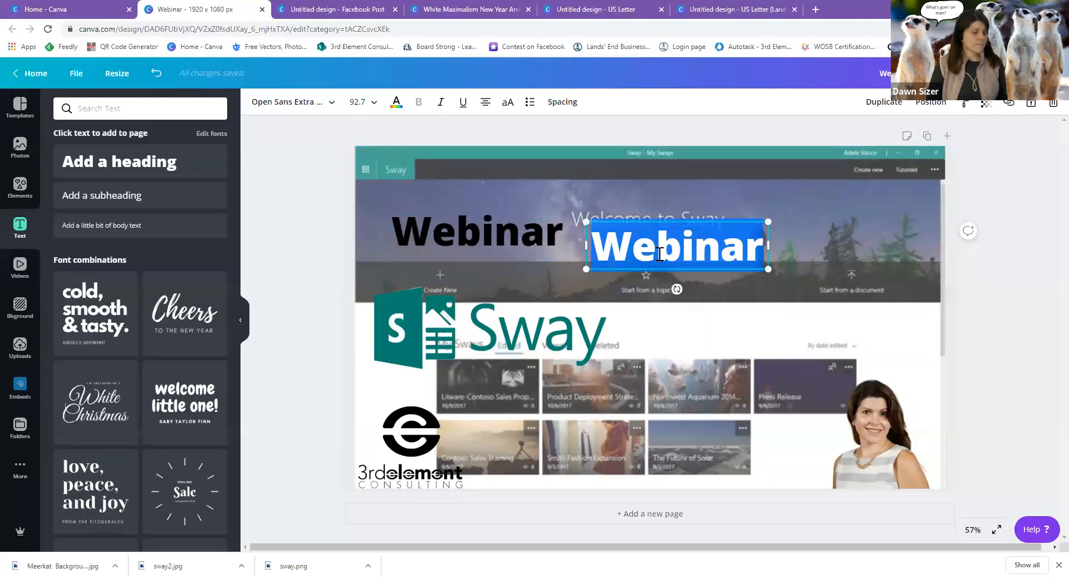
pyautogui.write('Awesom')
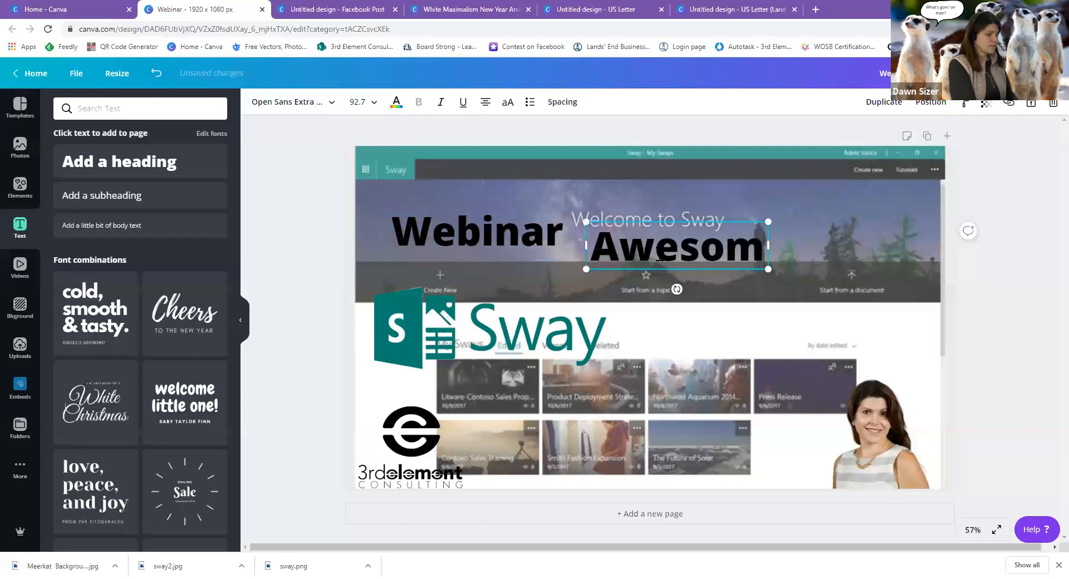
pyautogui.write('e Presentations in')
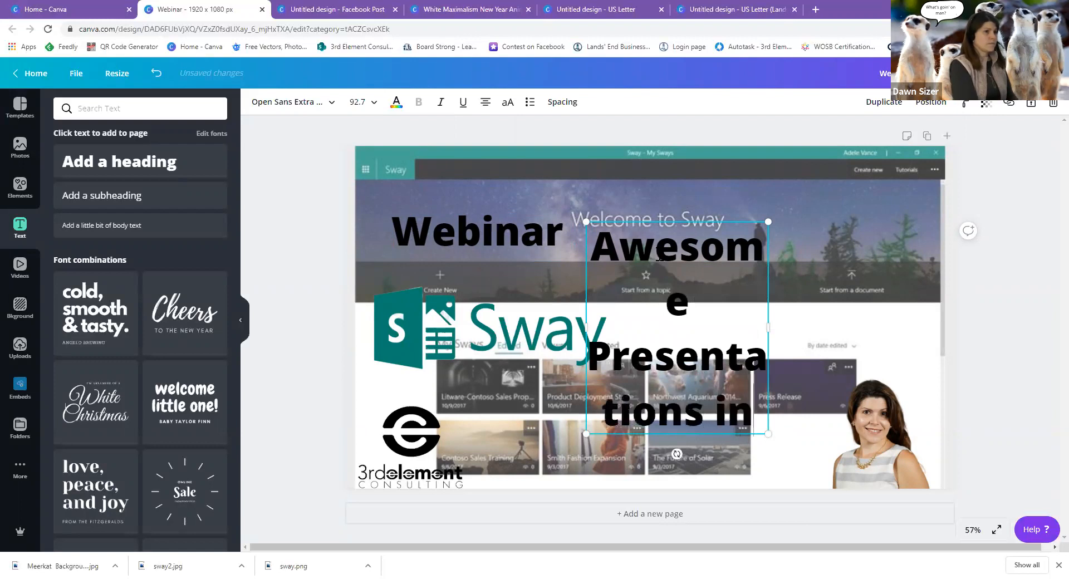
pyautogui.write(' 5 minutes')
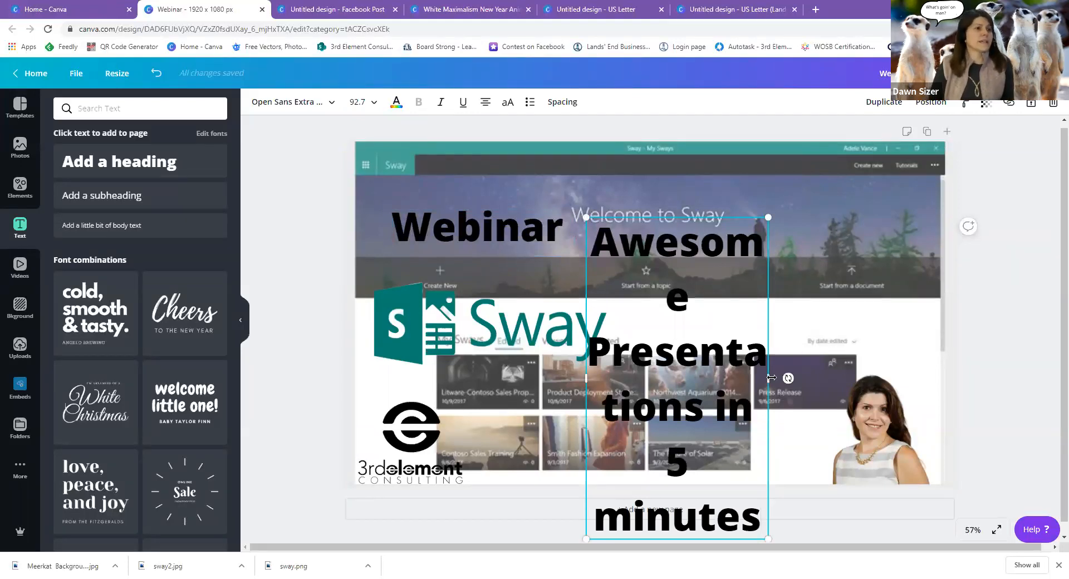
pyautogui.moveTo(872, 352); pyautogui.dragTo(927, 333)
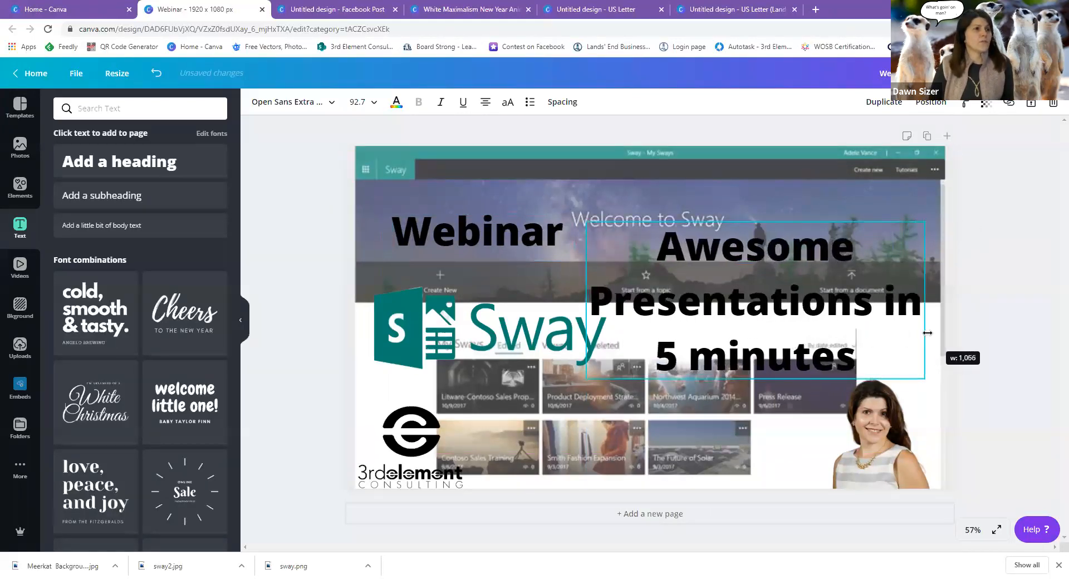
pyautogui.moveTo(773, 219); pyautogui.dragTo(780, 191)
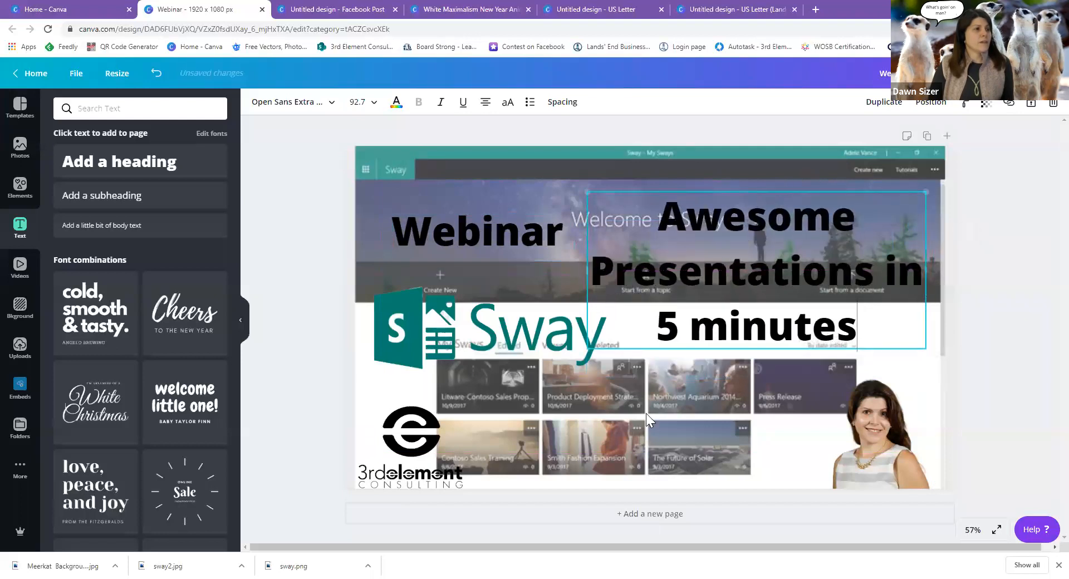
pyautogui.click(797, 443)
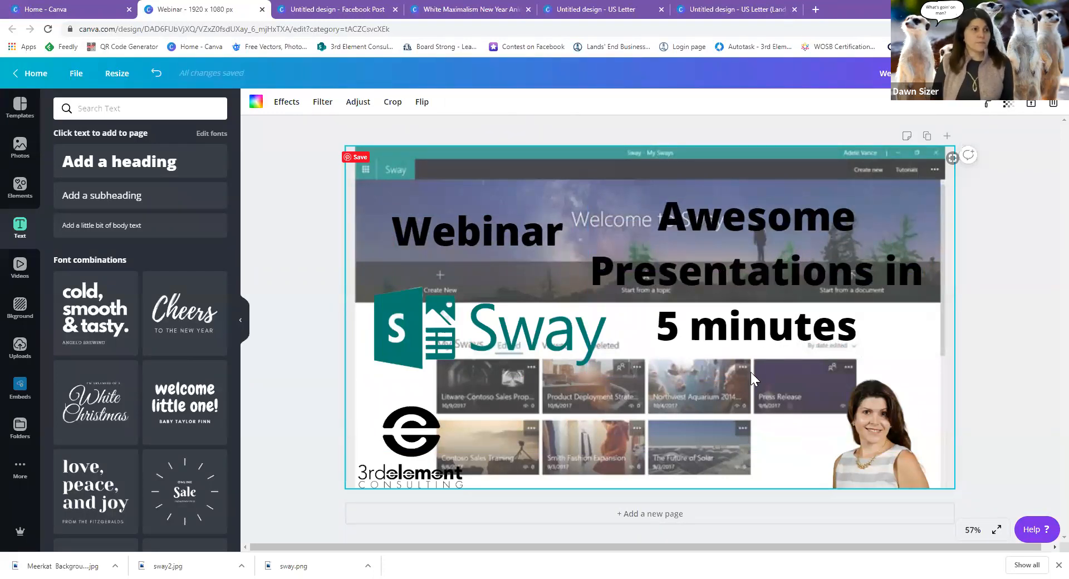
pyautogui.click(763, 247)
# Cut 'Presentations in 5 minutes' into its own new heading and make it black.
pyautogui.moveTo(589, 271); pyautogui.dragTo(856, 312)
pyautogui.rightClick(825, 302)
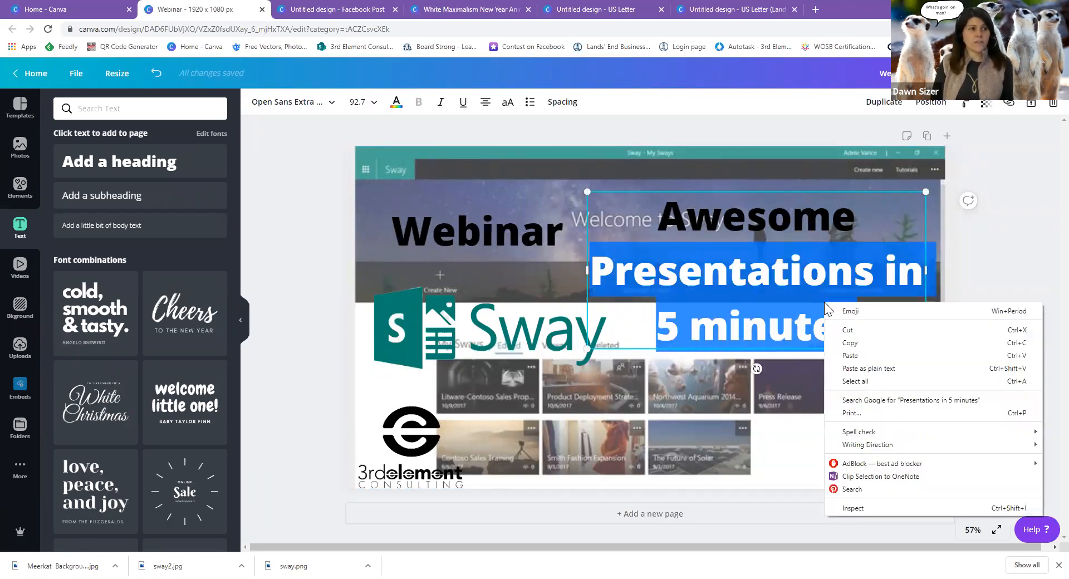
pyautogui.click(853, 328)
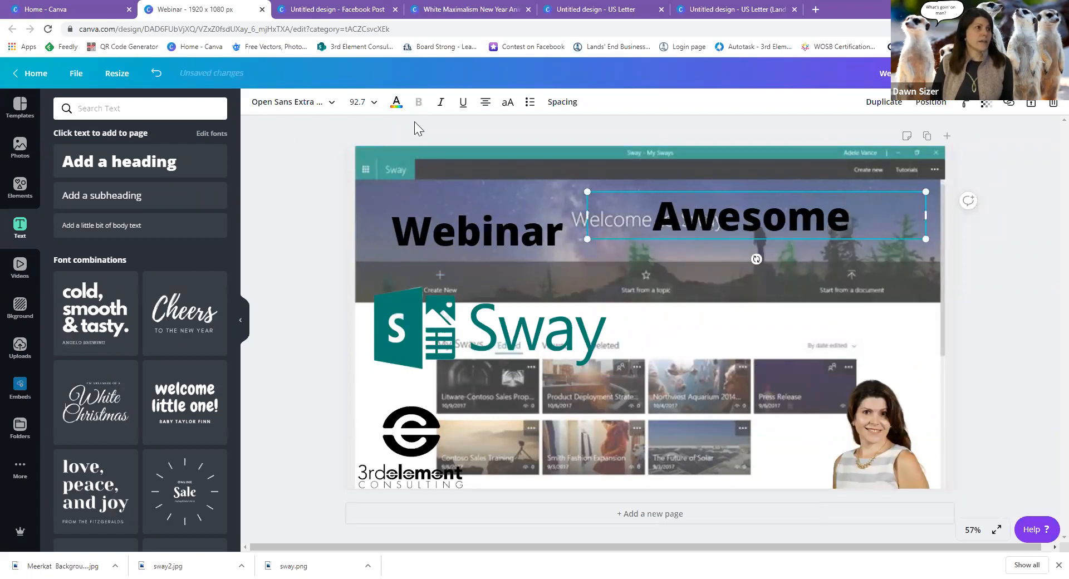
pyautogui.click(159, 170)
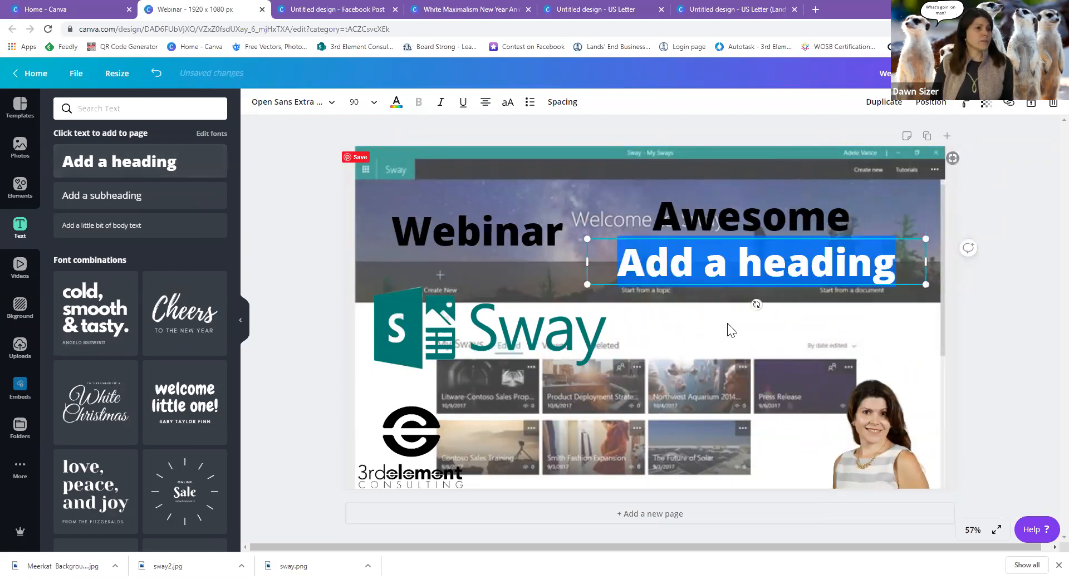
pyautogui.rightClick(750, 270)
pyautogui.click(785, 325)
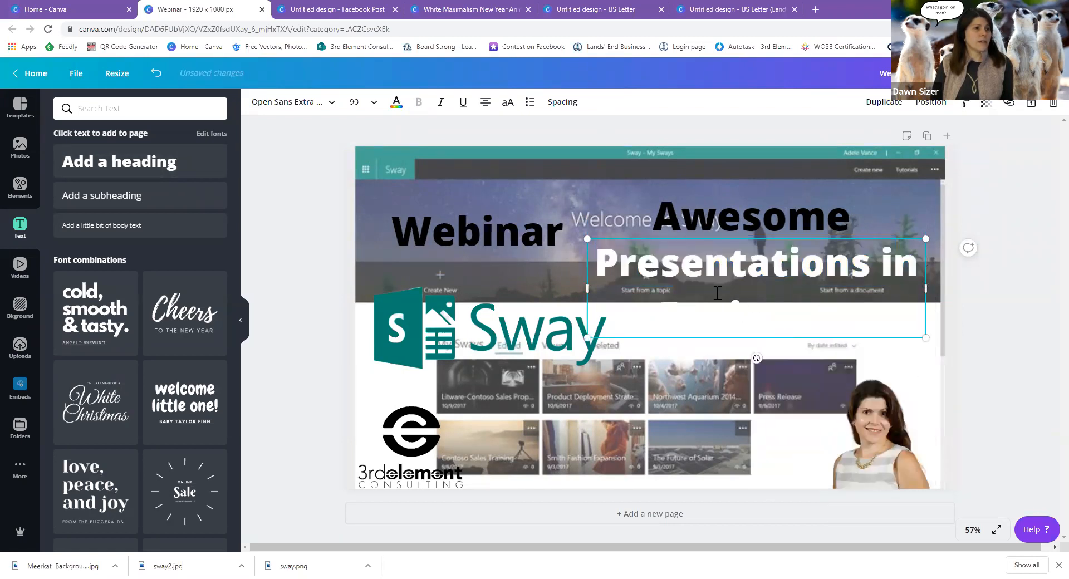
pyautogui.click(397, 104)
pyautogui.click(65, 212)
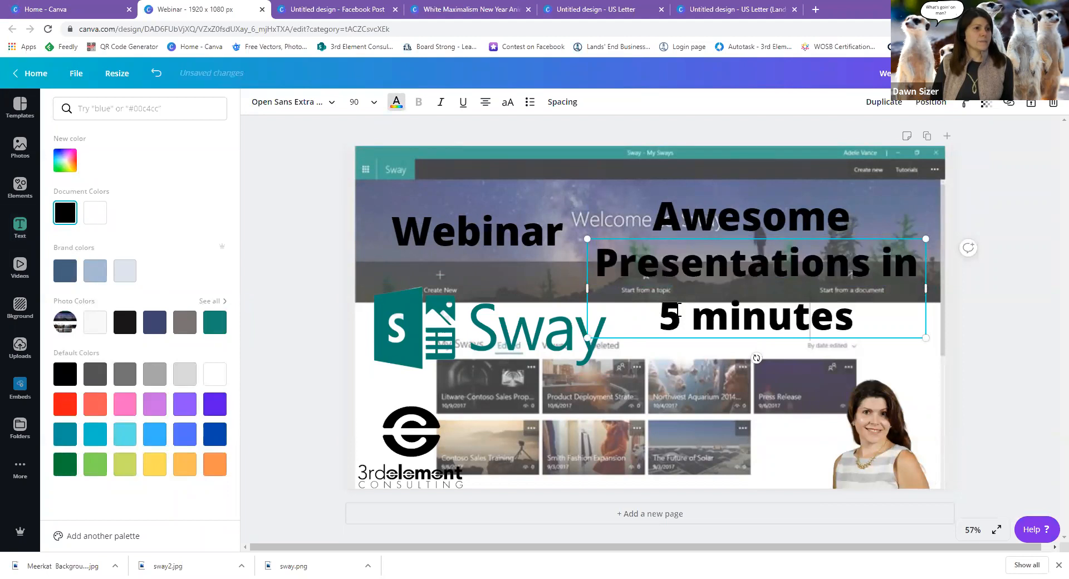
# Move '5 minutes' into a separate heading placed below 'Presentations in'.
pyautogui.moveTo(667, 318); pyautogui.dragTo(858, 317)
pyautogui.rightClick(807, 320)
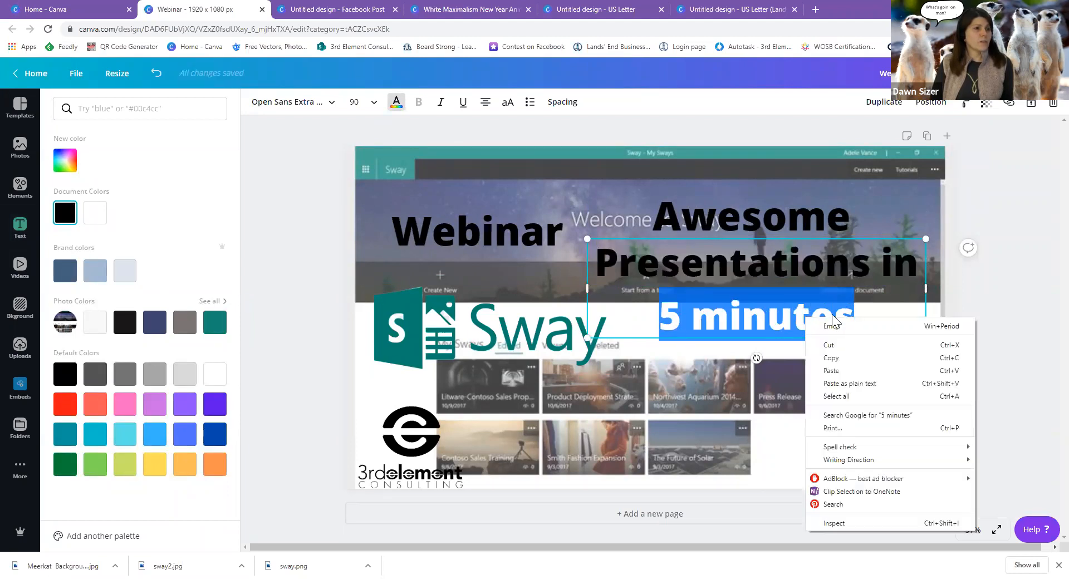
pyautogui.click(844, 346)
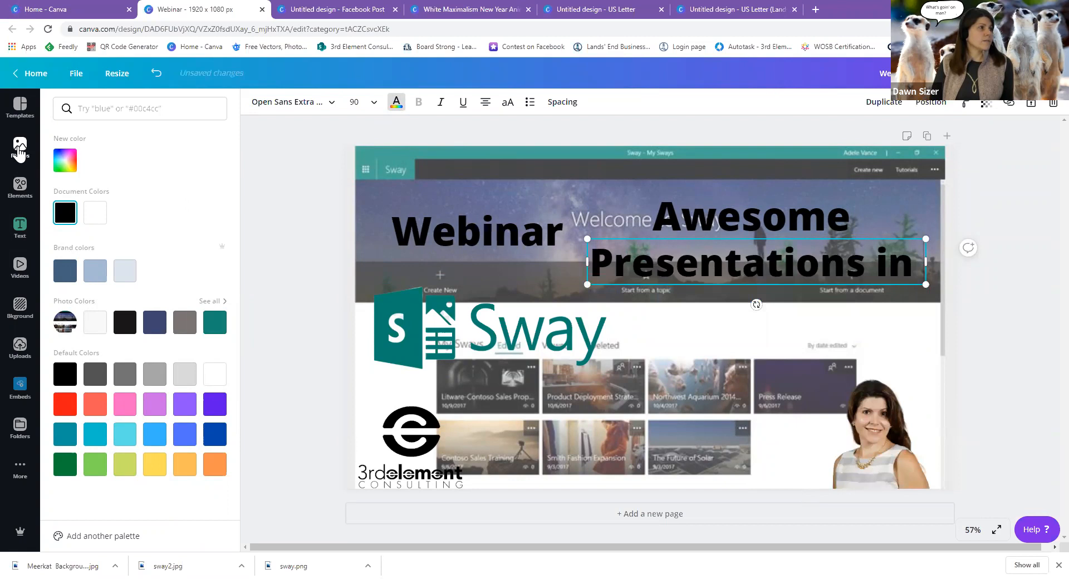
pyautogui.click(20, 227)
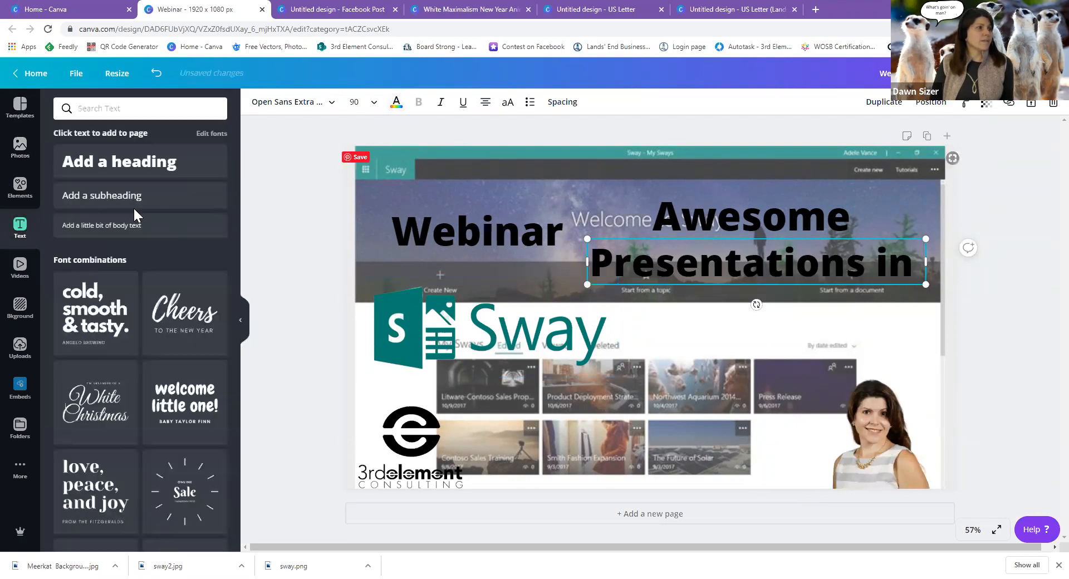
pyautogui.click(83, 167)
pyautogui.rightClick(675, 299)
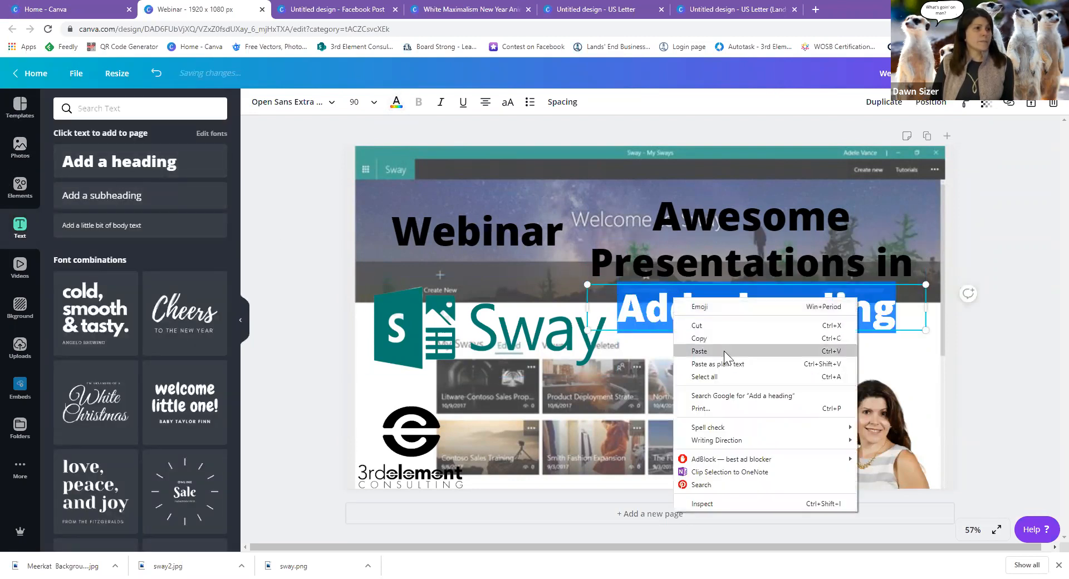
pyautogui.click(724, 351)
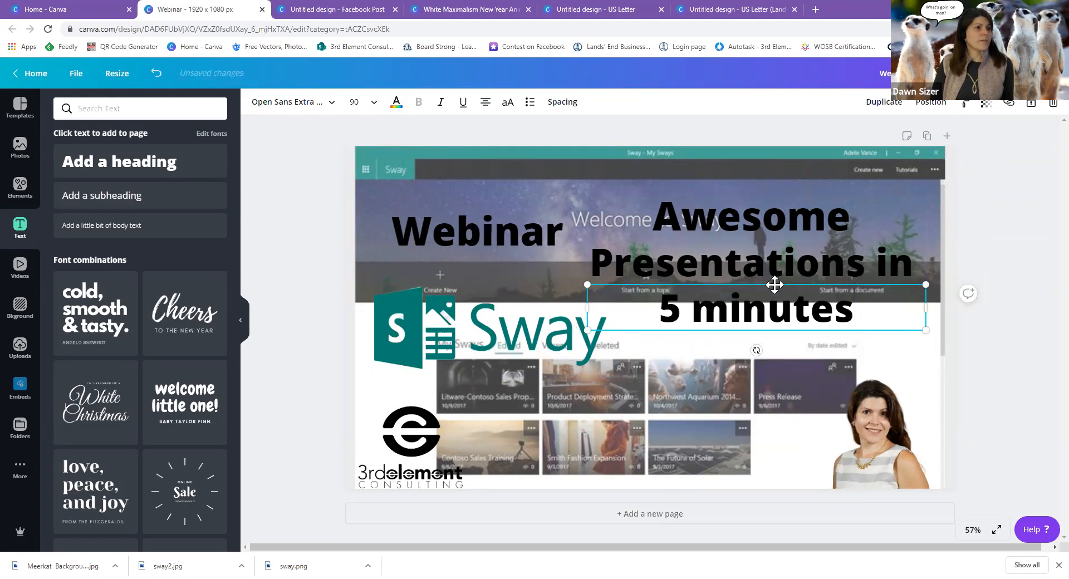
pyautogui.moveTo(780, 298); pyautogui.dragTo(788, 325)
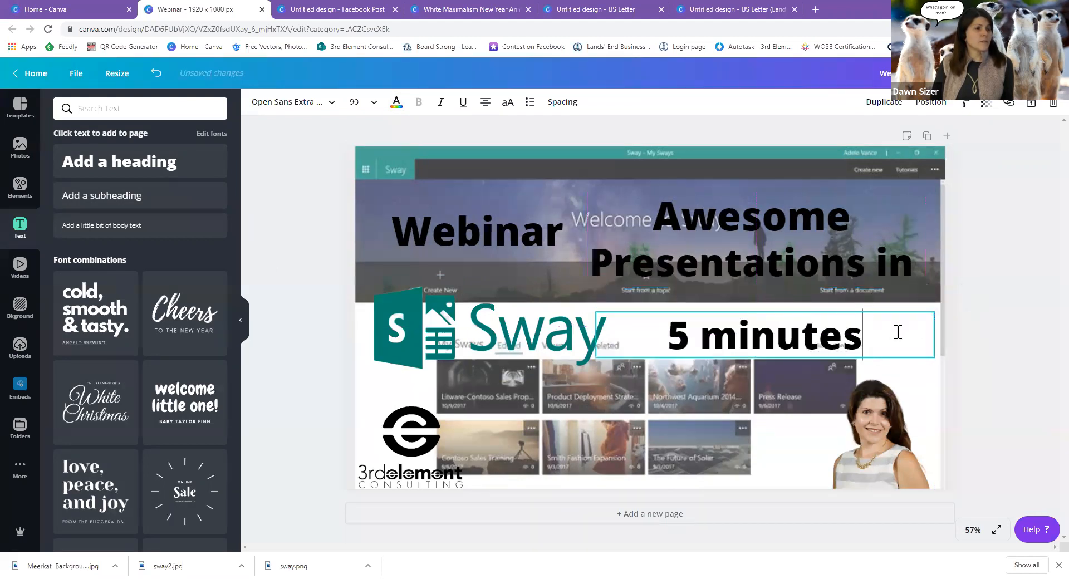
# Give the Awesome, Presentations in and 5 minutes lines each a slight tilt and align them.
pyautogui.moveTo(766, 377); pyautogui.dragTo(794, 394)
pyautogui.click(716, 266)
pyautogui.moveTo(753, 304); pyautogui.dragTo(755, 304)
pyautogui.click(774, 343)
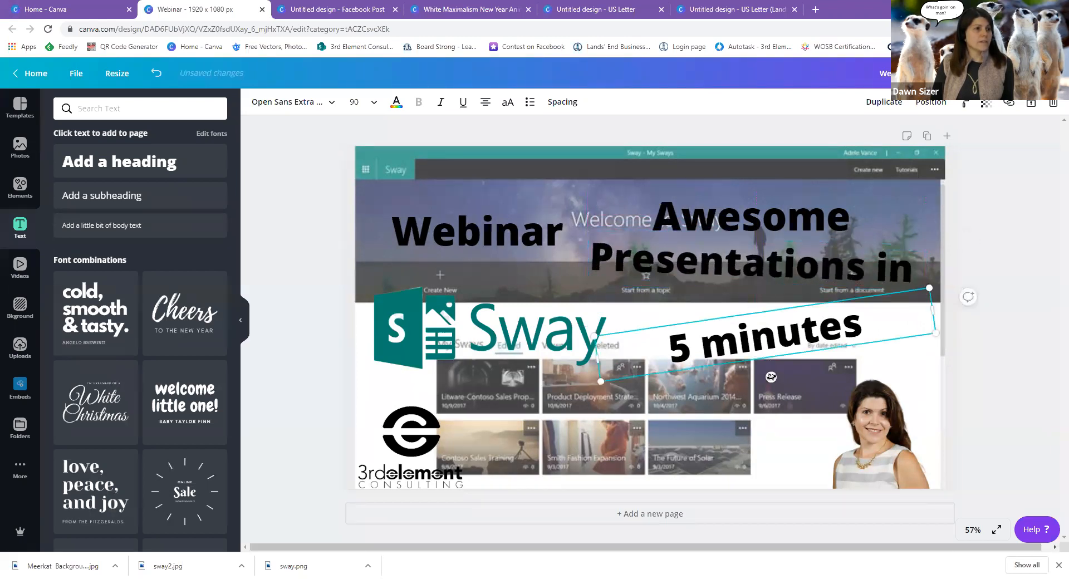
pyautogui.moveTo(768, 377); pyautogui.dragTo(764, 366)
pyautogui.moveTo(752, 308); pyautogui.dragTo(750, 291)
pyautogui.click(740, 223)
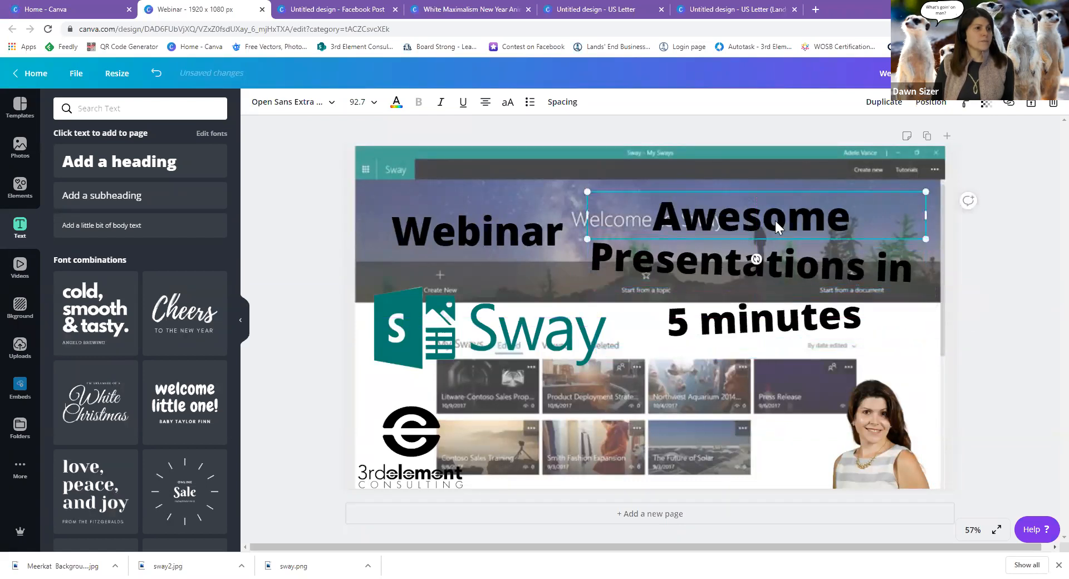
pyautogui.moveTo(756, 258); pyautogui.dragTo(733, 276)
pyautogui.click(731, 273)
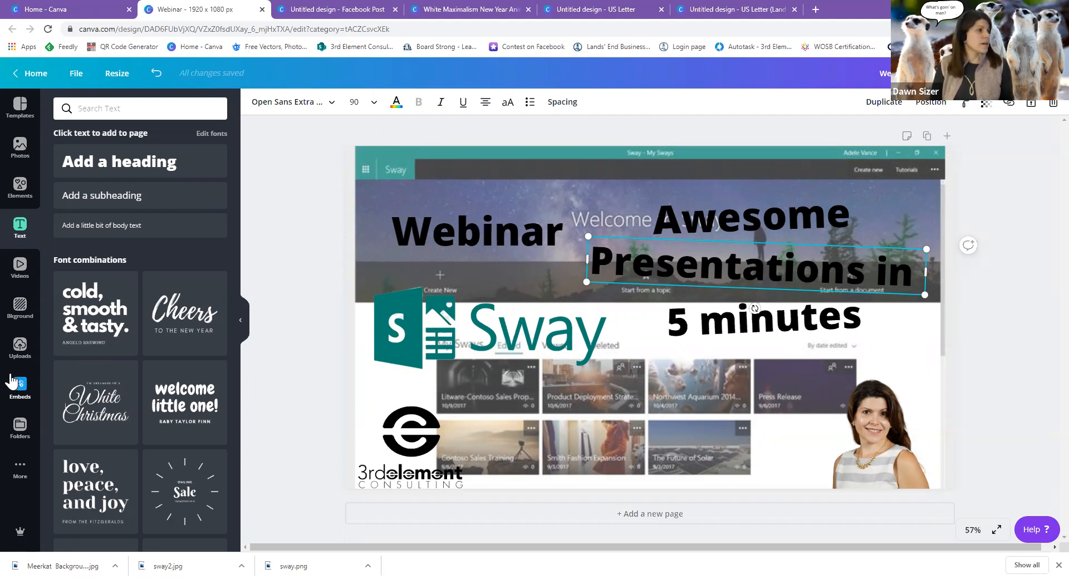
# Add the scalloped banner shape from the Elements shapes library to the design.
pyautogui.click(20, 188)
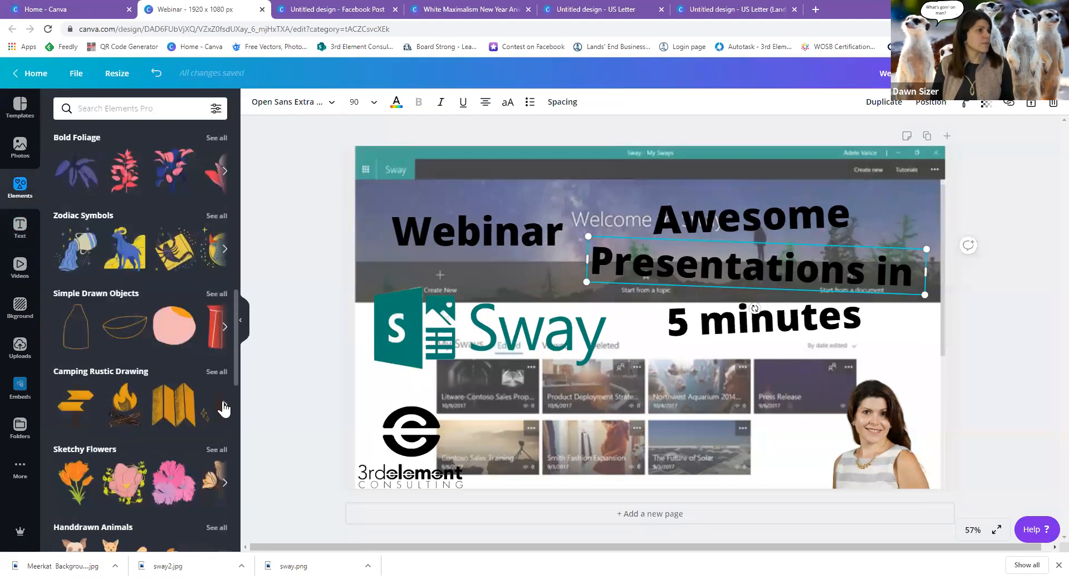
pyautogui.scroll(10, 195, 396)
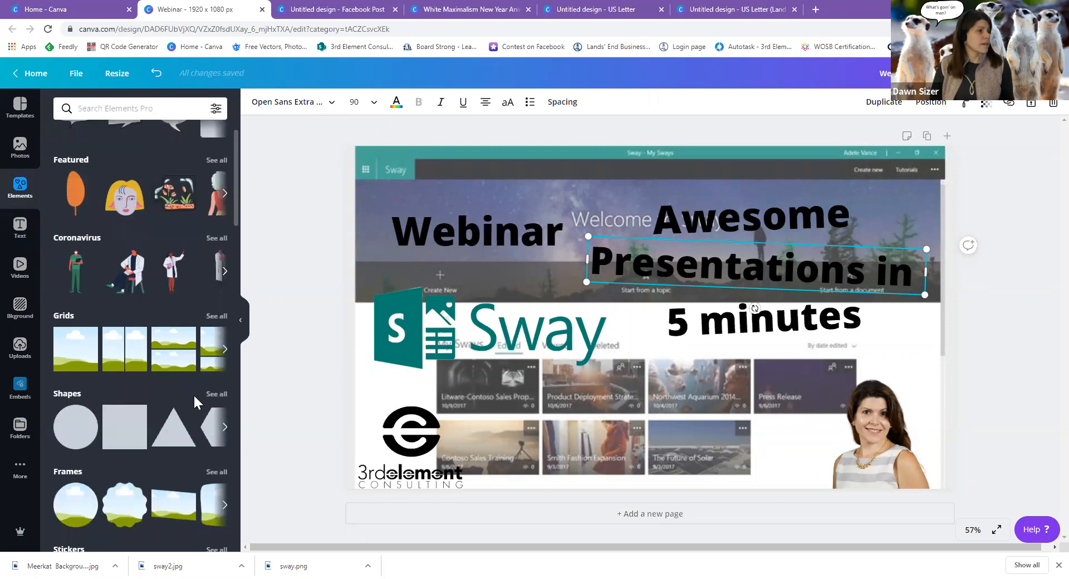
pyautogui.scroll(-2, 193, 393)
pyautogui.click(220, 285)
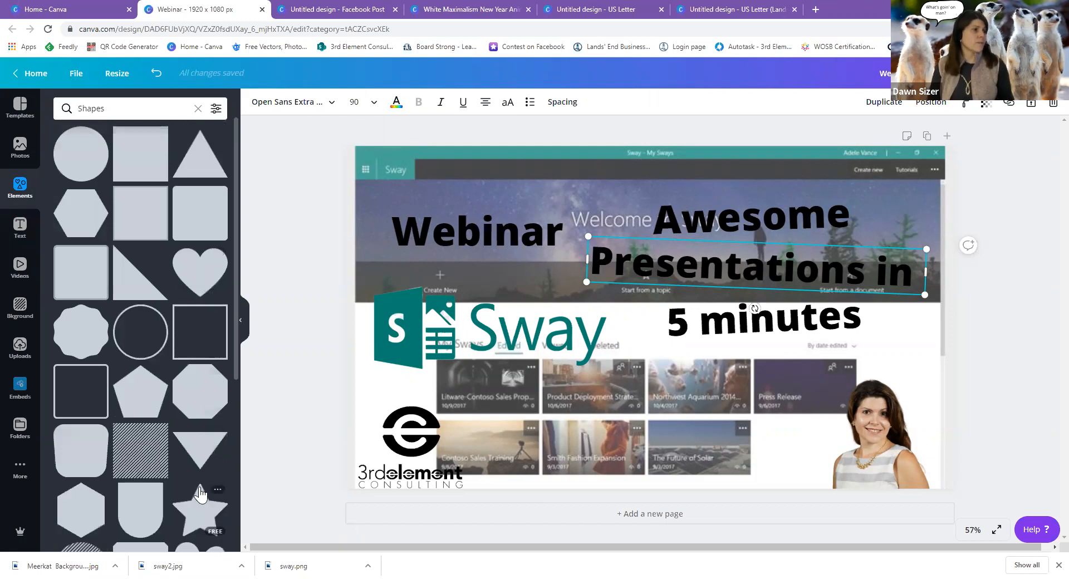
pyautogui.scroll(-2, 140, 480)
pyautogui.scroll(-10, 140, 480)
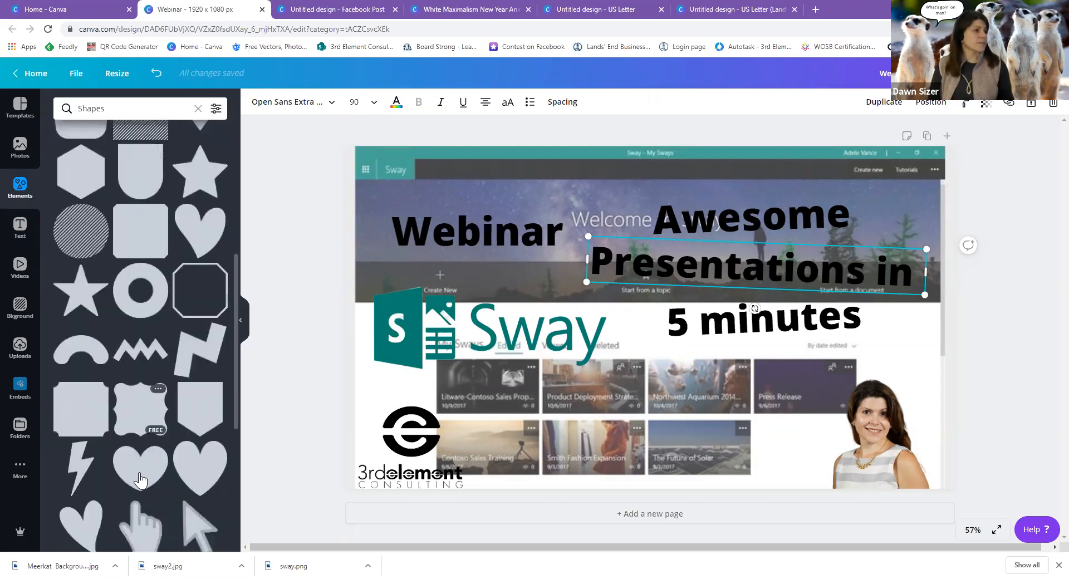
pyautogui.scroll(-7, 140, 480)
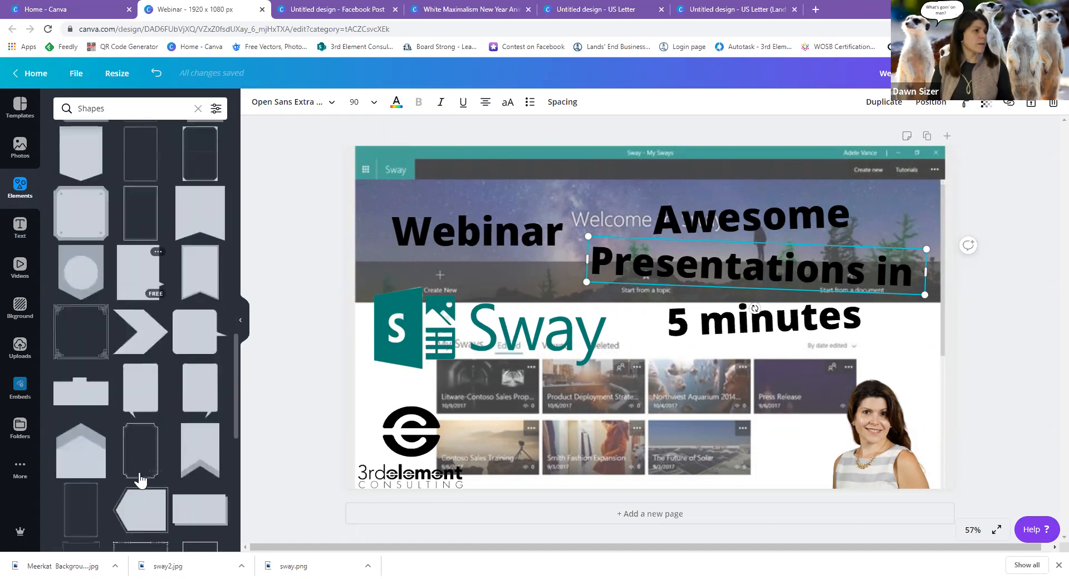
pyautogui.scroll(-3, 140, 479)
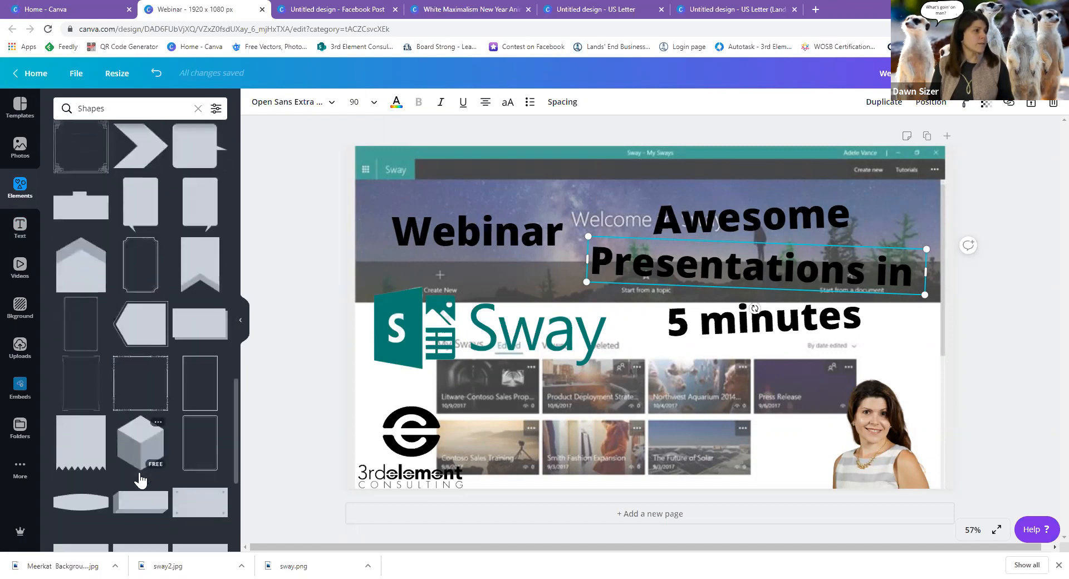
pyautogui.scroll(-2, 140, 480)
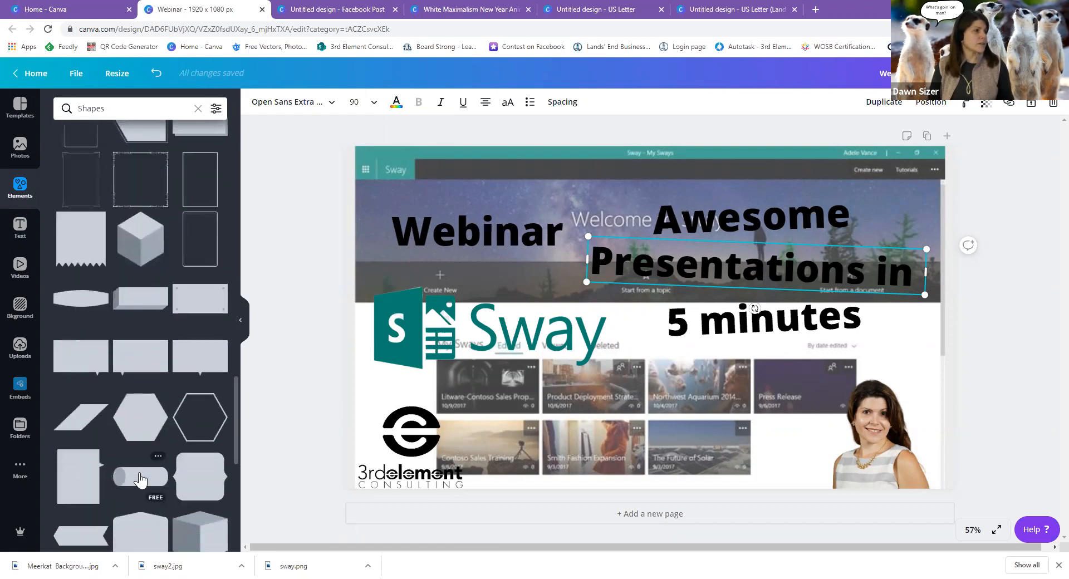
pyautogui.scroll(-6, 140, 480)
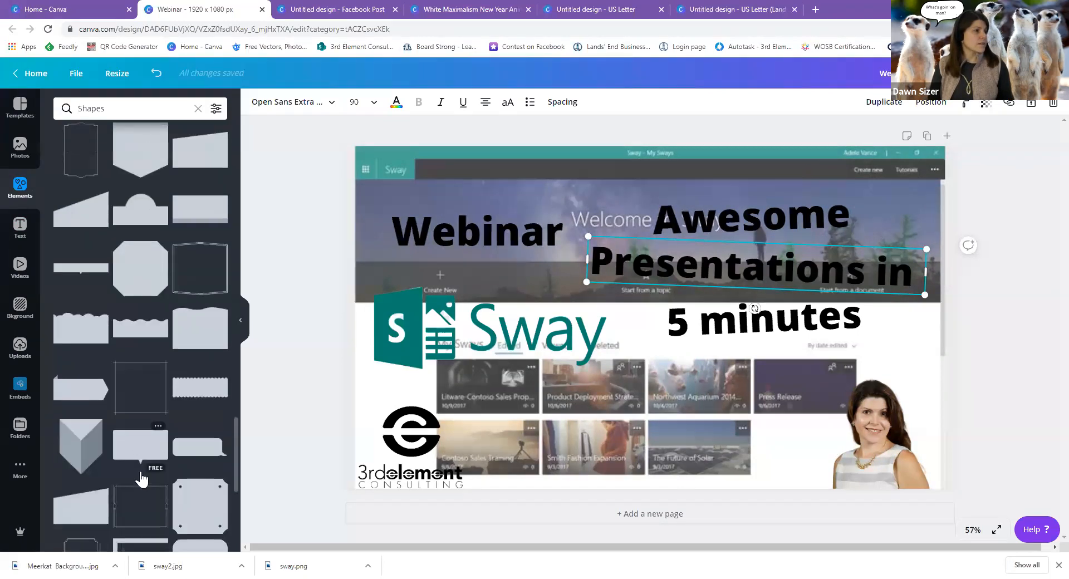
pyautogui.scroll(-2, 140, 476)
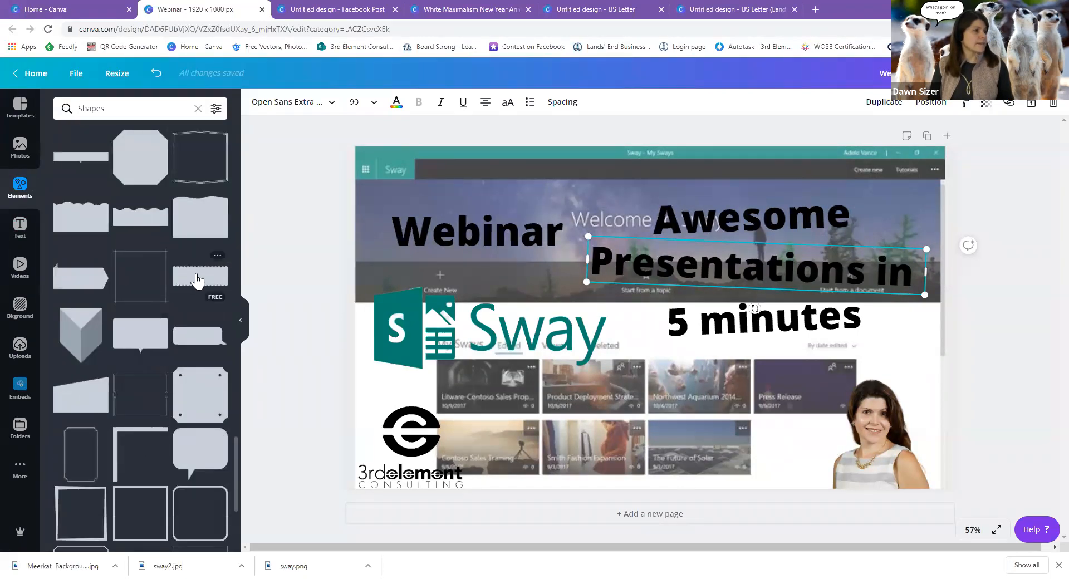
pyautogui.click(196, 277)
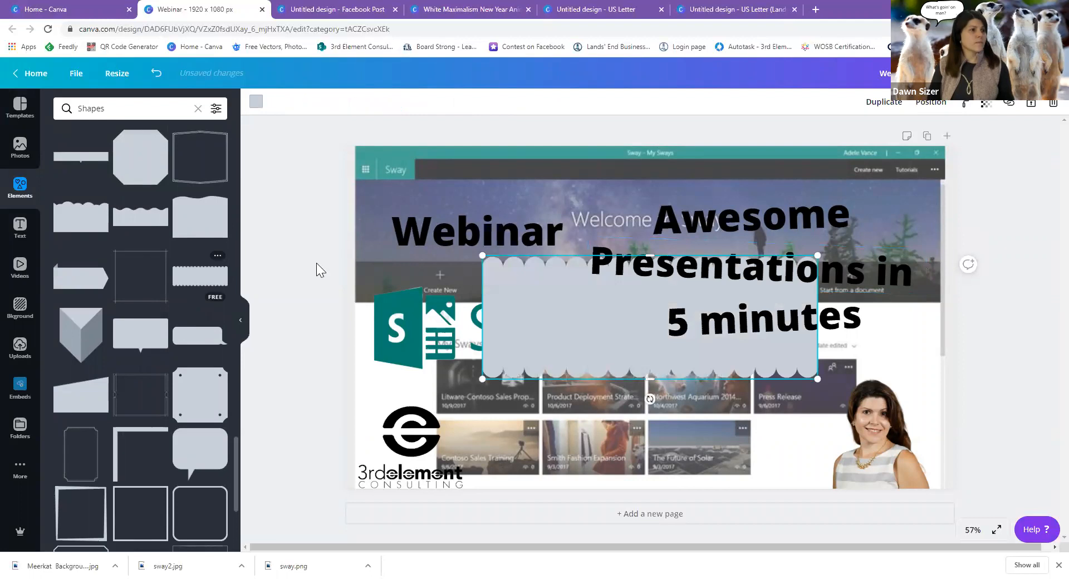
# Shrink the scalloped banner and place it behind the word Awesome.
pyautogui.moveTo(483, 255); pyautogui.dragTo(552, 282)
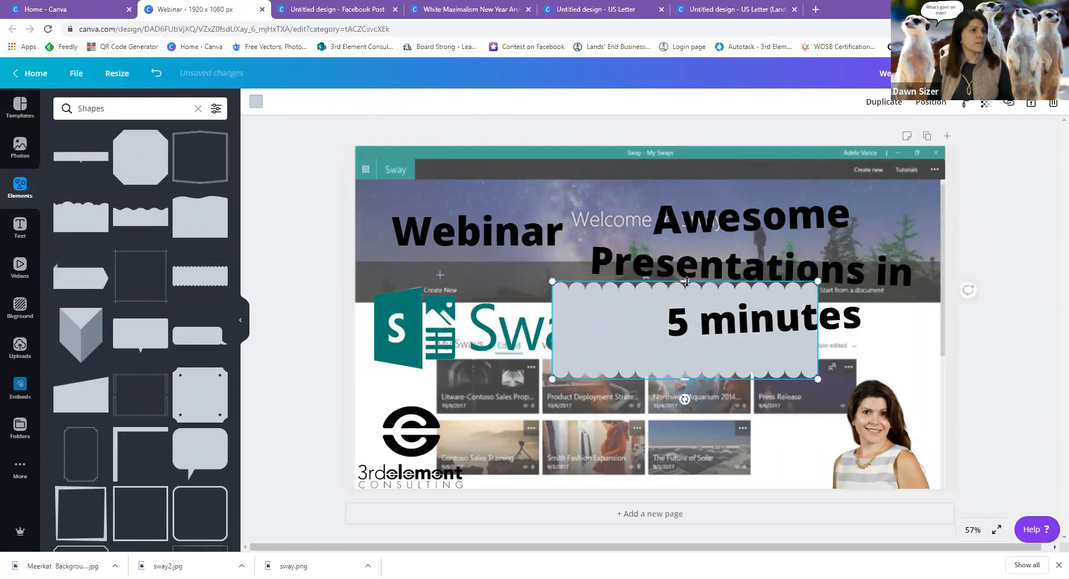
pyautogui.moveTo(685, 297); pyautogui.dragTo(756, 226)
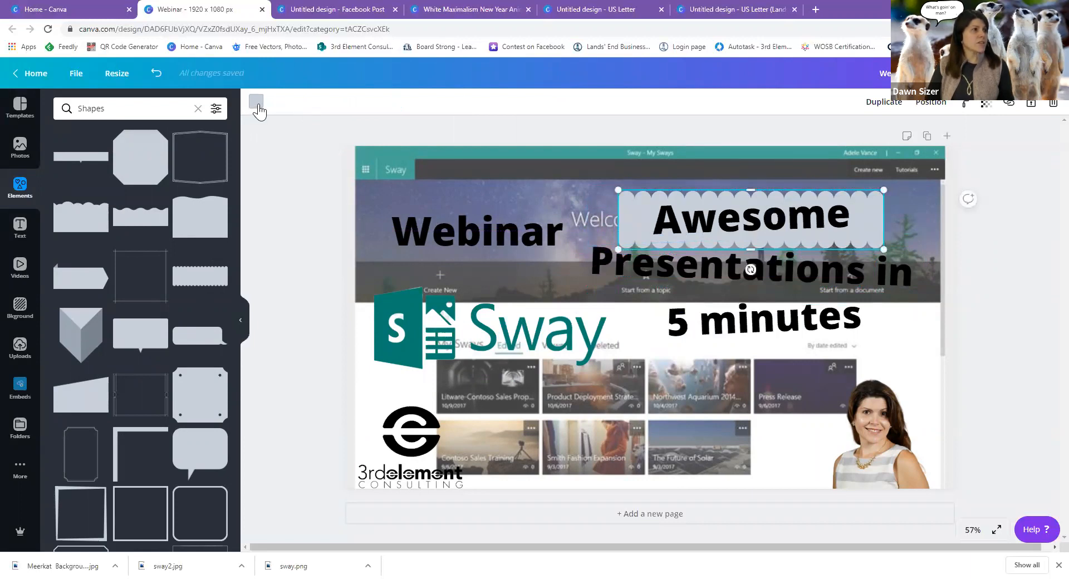
pyautogui.click(256, 102)
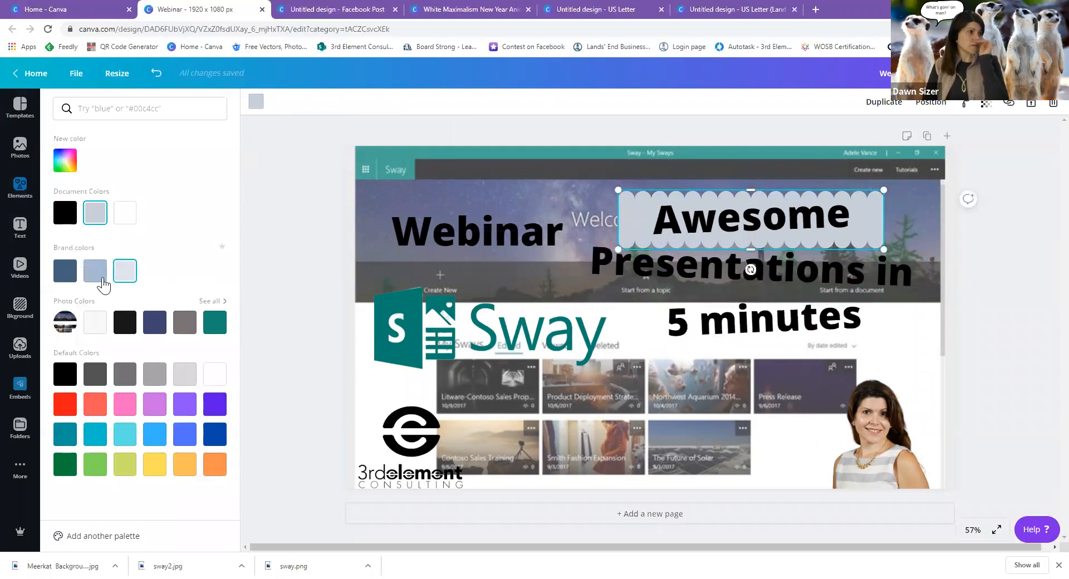
# Fill the scalloped banner behind 'Awesome' with the light blue brand colour and tilt it to -4°.
pyautogui.click(100, 277)
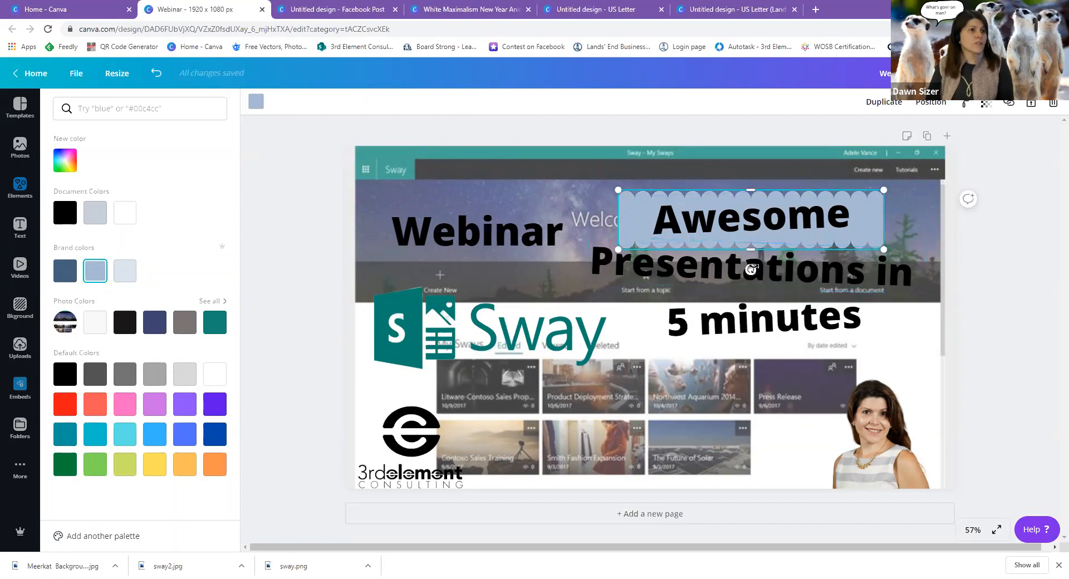
pyautogui.moveTo(751, 269); pyautogui.dragTo(754, 269)
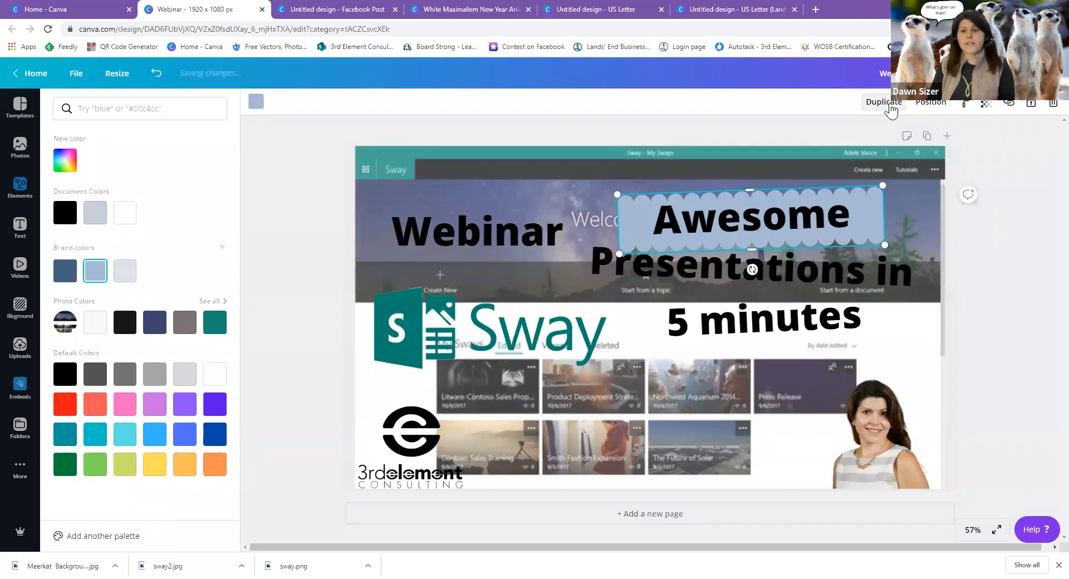
# Duplicate the light blue banner, move the copy over 'Presentations in' and stretch it wider.
pyautogui.click(889, 104)
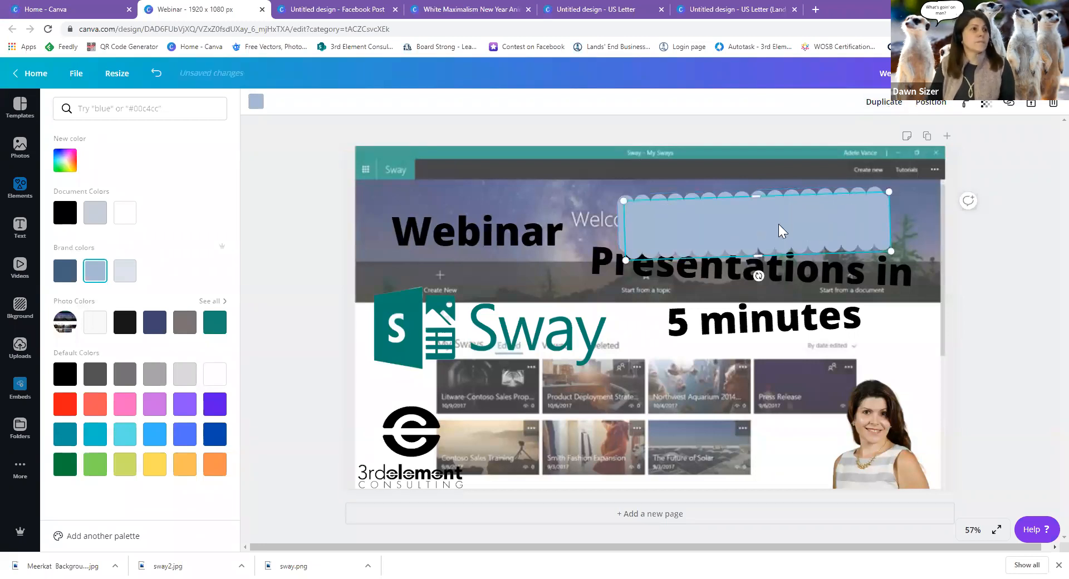
pyautogui.moveTo(780, 231); pyautogui.dragTo(780, 278)
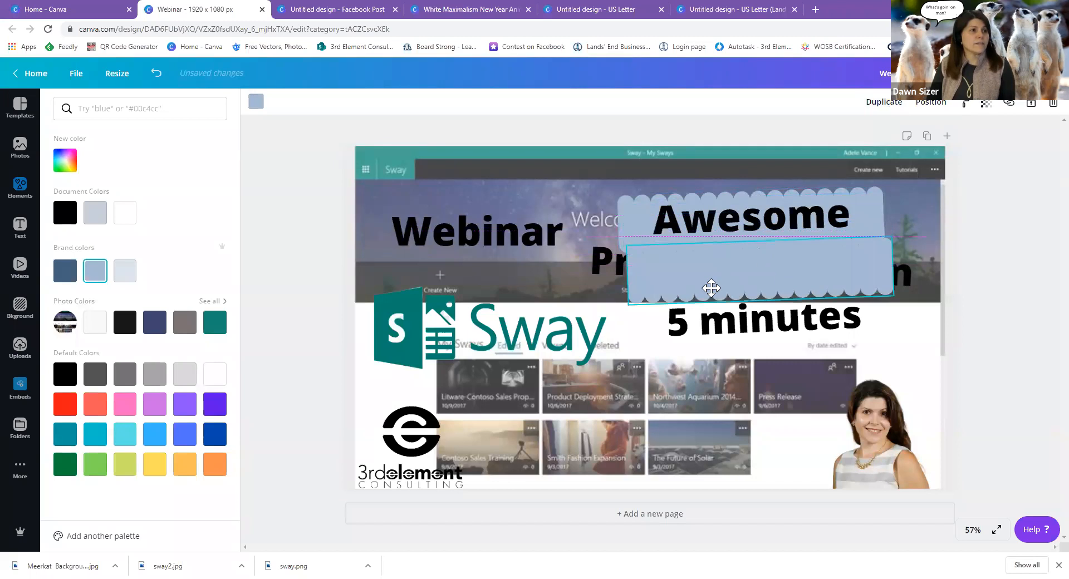
pyautogui.moveTo(712, 288); pyautogui.dragTo(711, 288)
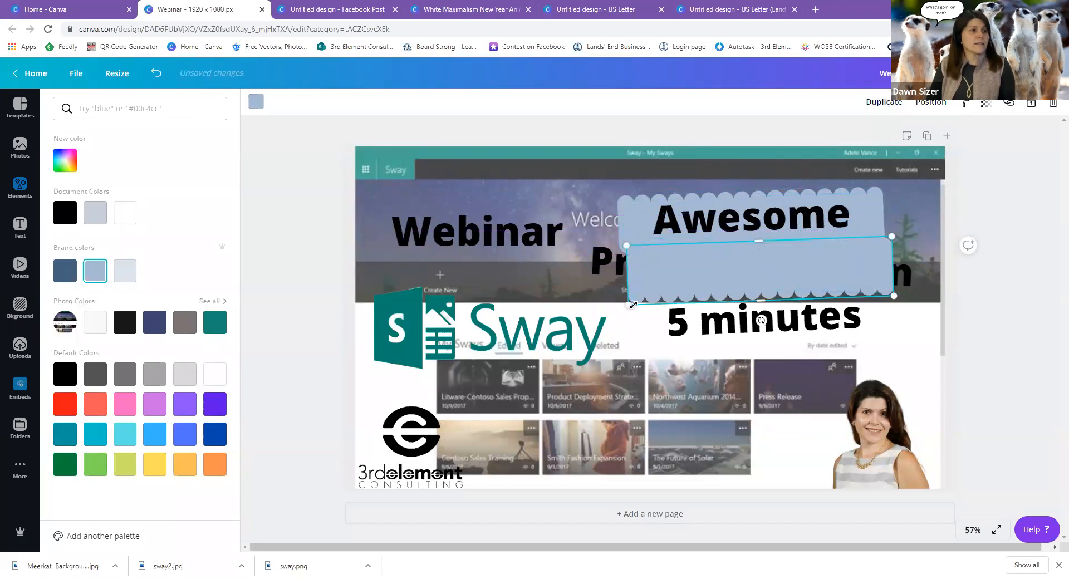
pyautogui.moveTo(603, 308); pyautogui.dragTo(581, 316)
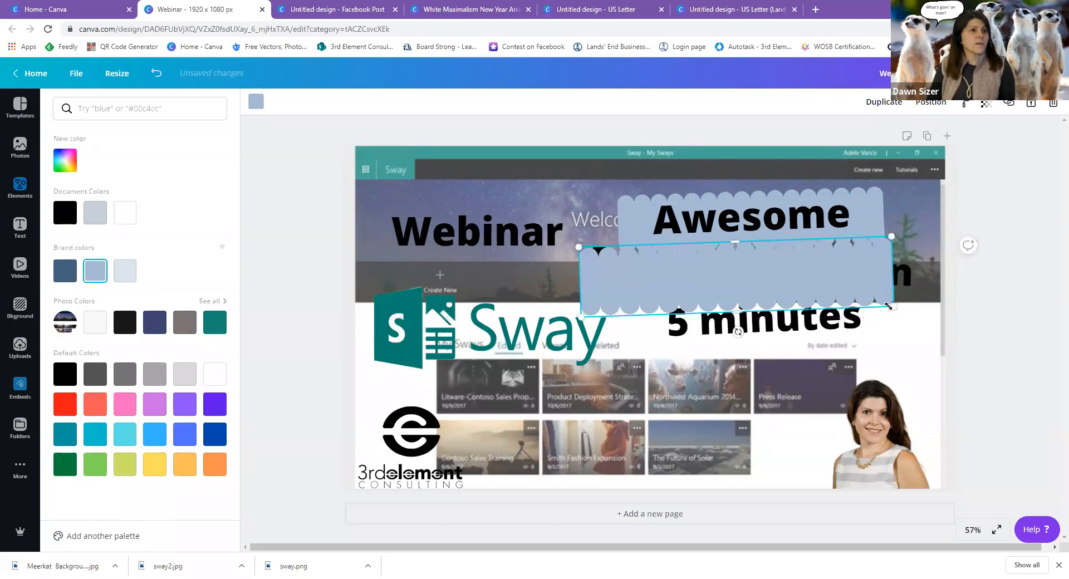
pyautogui.moveTo(913, 300); pyautogui.dragTo(916, 302)
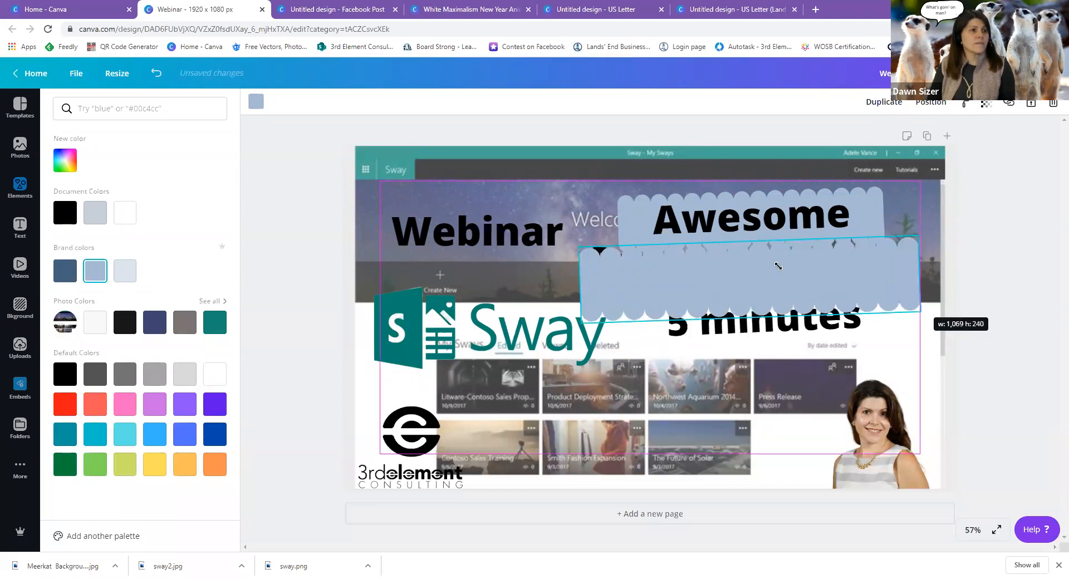
pyautogui.moveTo(749, 255); pyautogui.dragTo(750, 261)
pyautogui.moveTo(766, 305); pyautogui.dragTo(750, 342)
pyautogui.moveTo(752, 294); pyautogui.dragTo(753, 285)
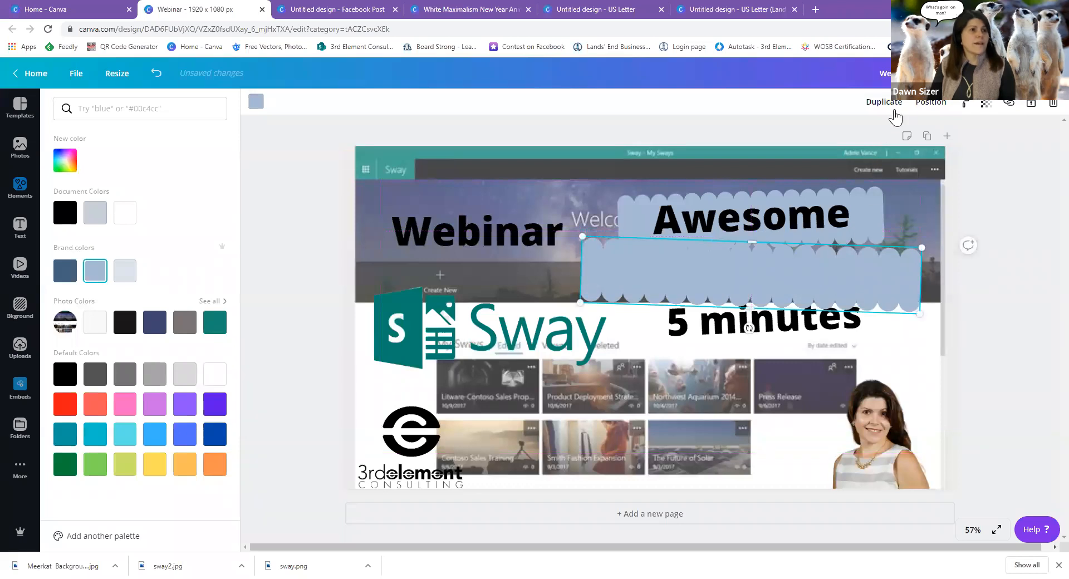
# Send the copy behind the 'Presentations in' text and fill it dark blue, deleting an extra duplicate.
pyautogui.click(921, 112)
pyautogui.click(888, 140)
pyautogui.click(887, 141)
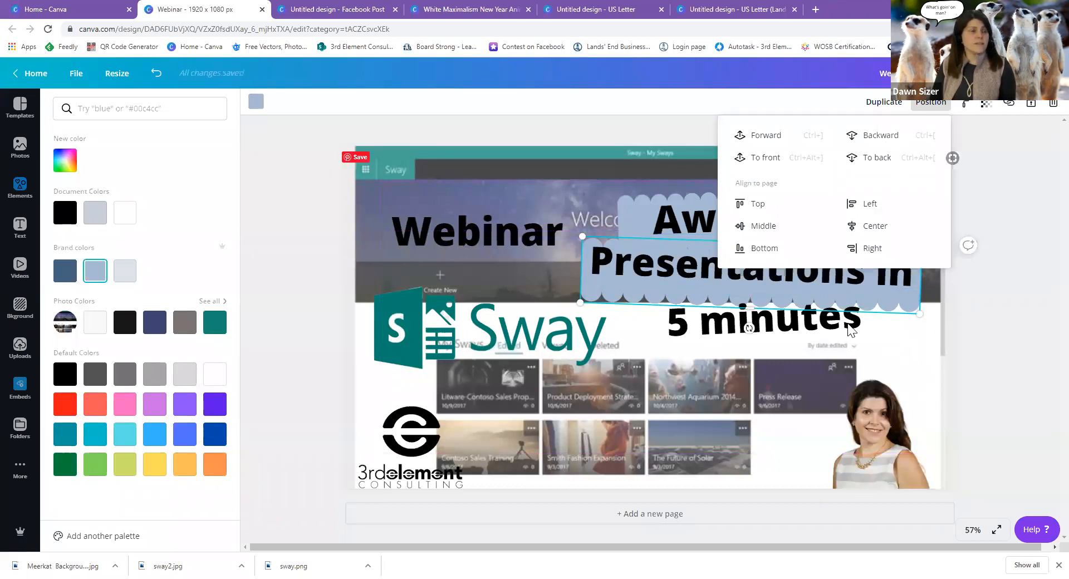
pyautogui.click(65, 271)
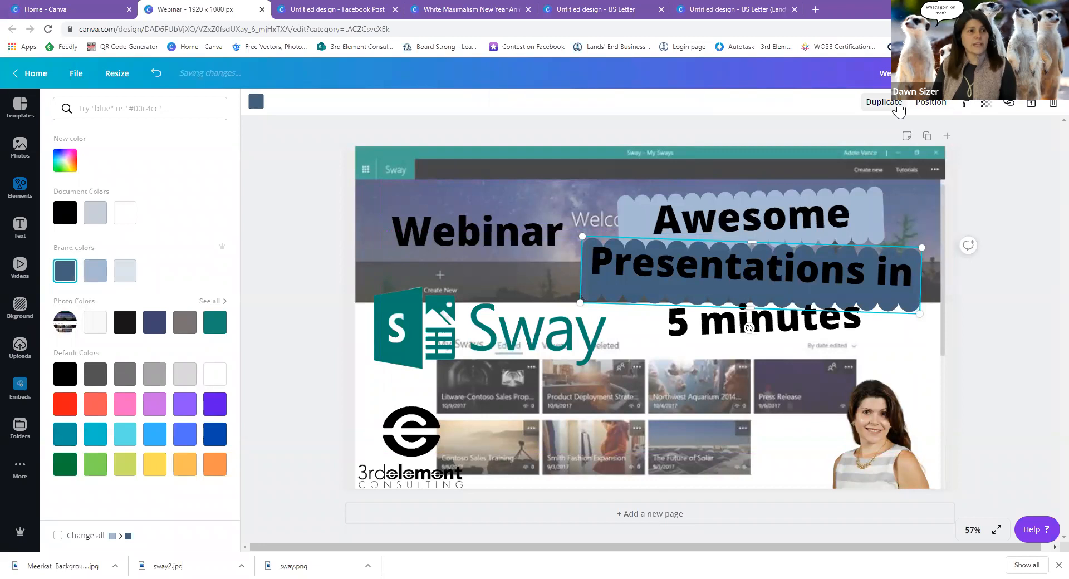
pyautogui.click(898, 107)
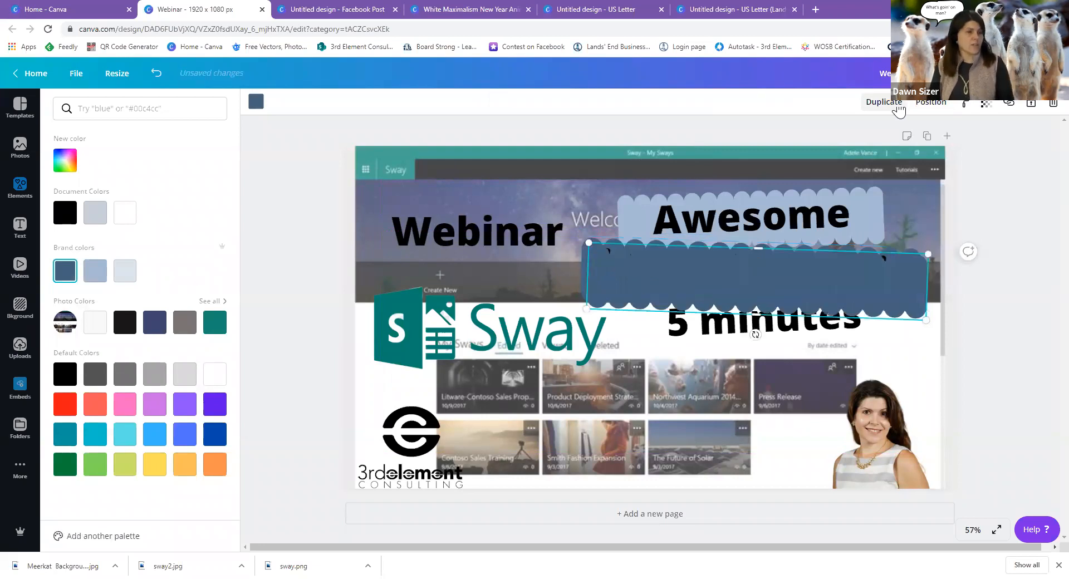
pyautogui.press('Delete')
pyautogui.click(874, 206)
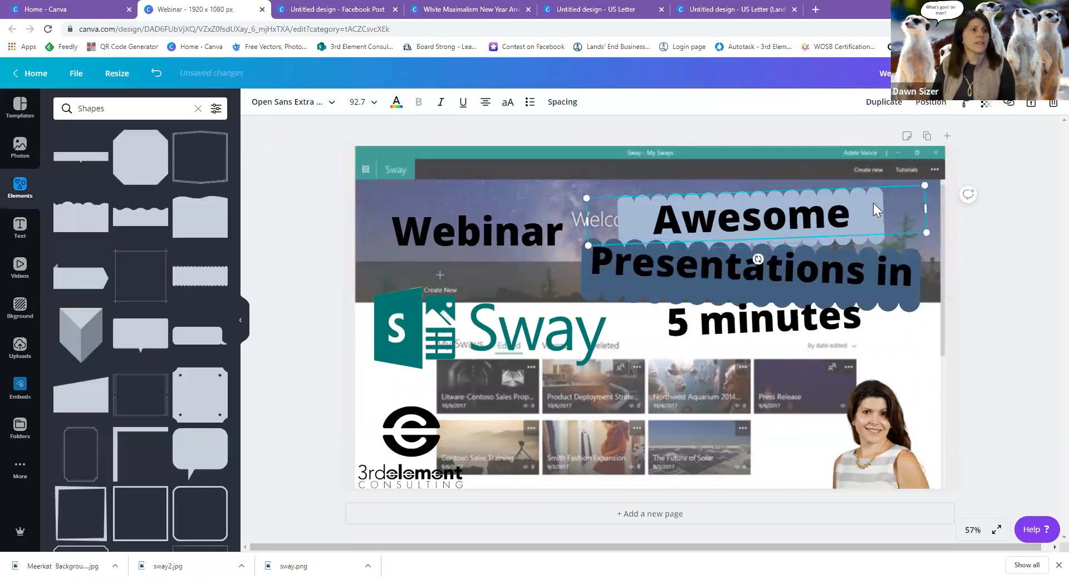
# Duplicate the light blue banner, move the copy under '5 minutes' and send it behind the text.
pyautogui.click(880, 237)
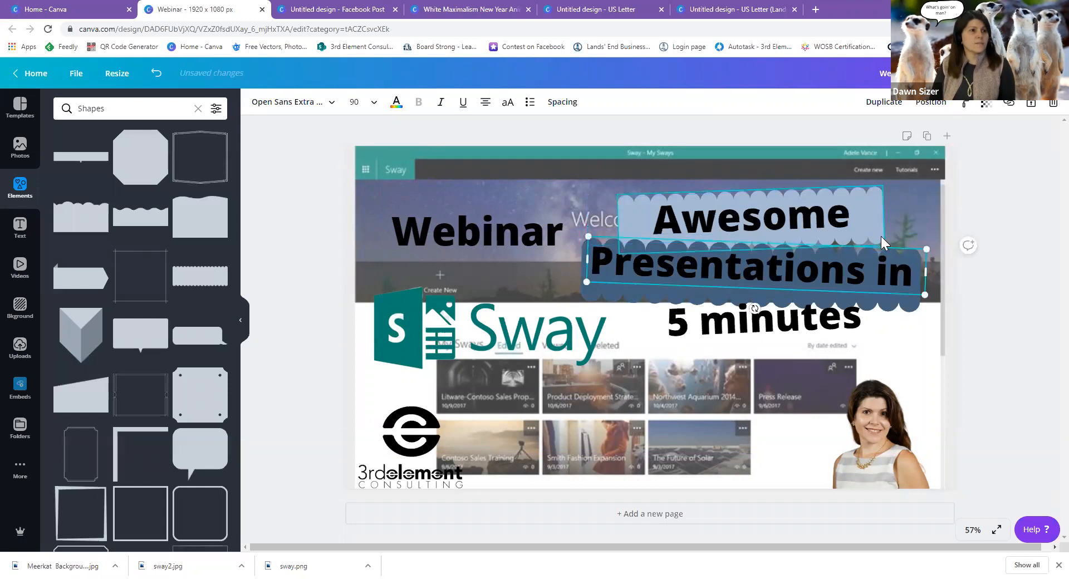
pyautogui.click(884, 102)
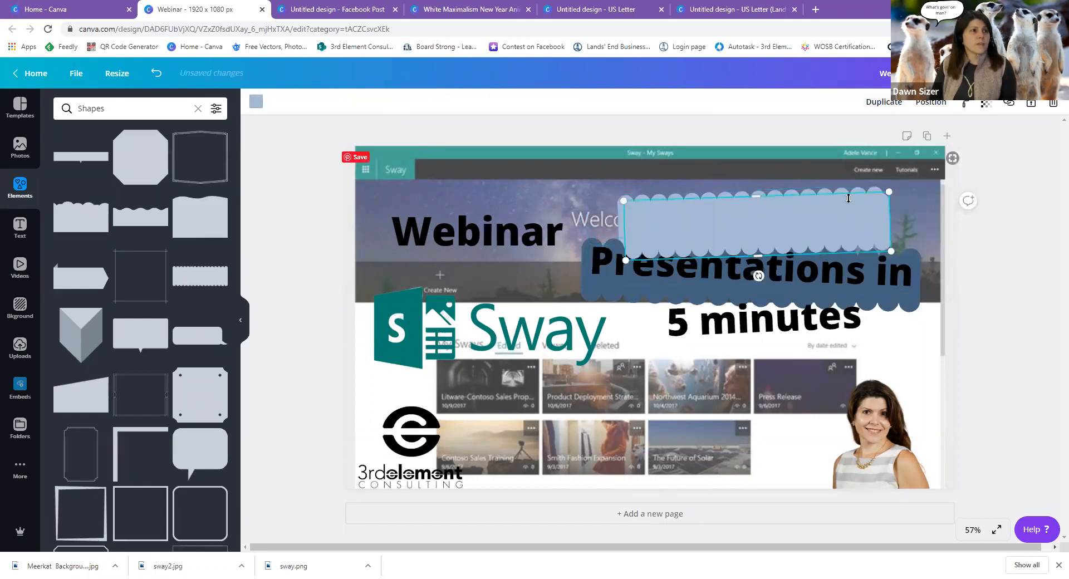
pyautogui.moveTo(772, 235); pyautogui.dragTo(780, 316)
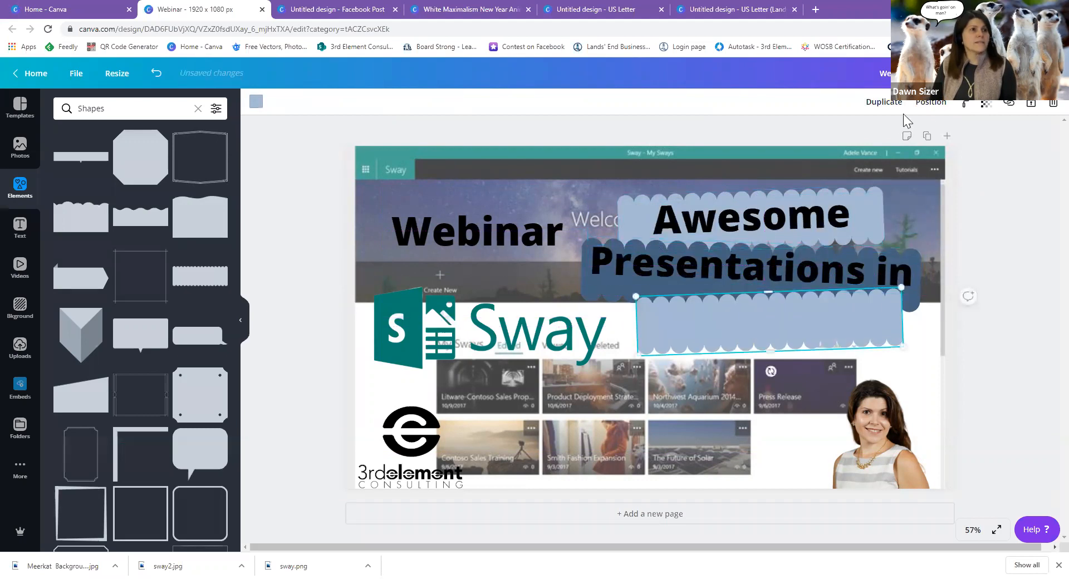
pyautogui.click(931, 103)
pyautogui.click(889, 142)
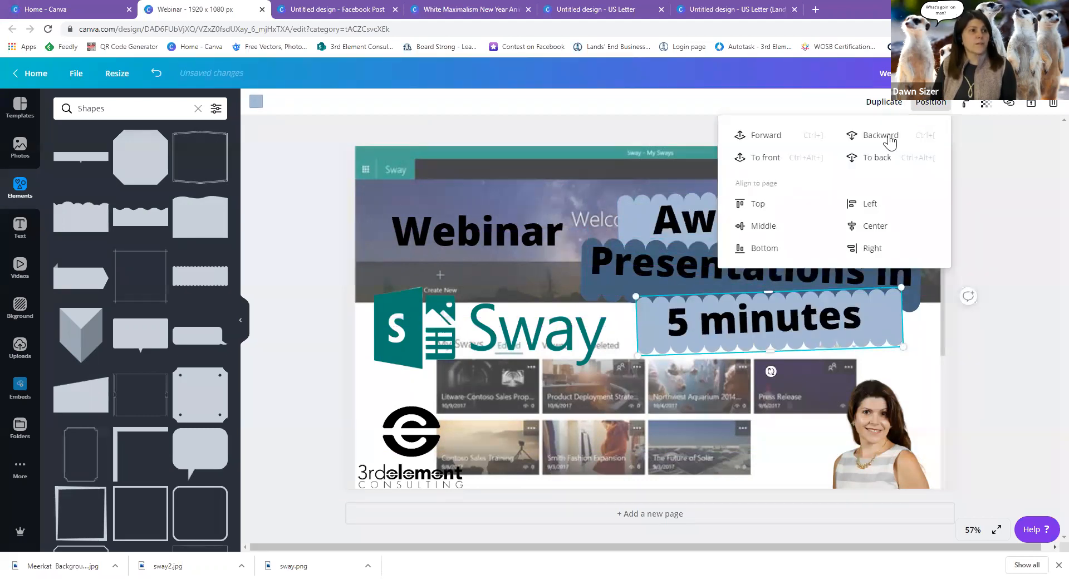
pyautogui.click(923, 357)
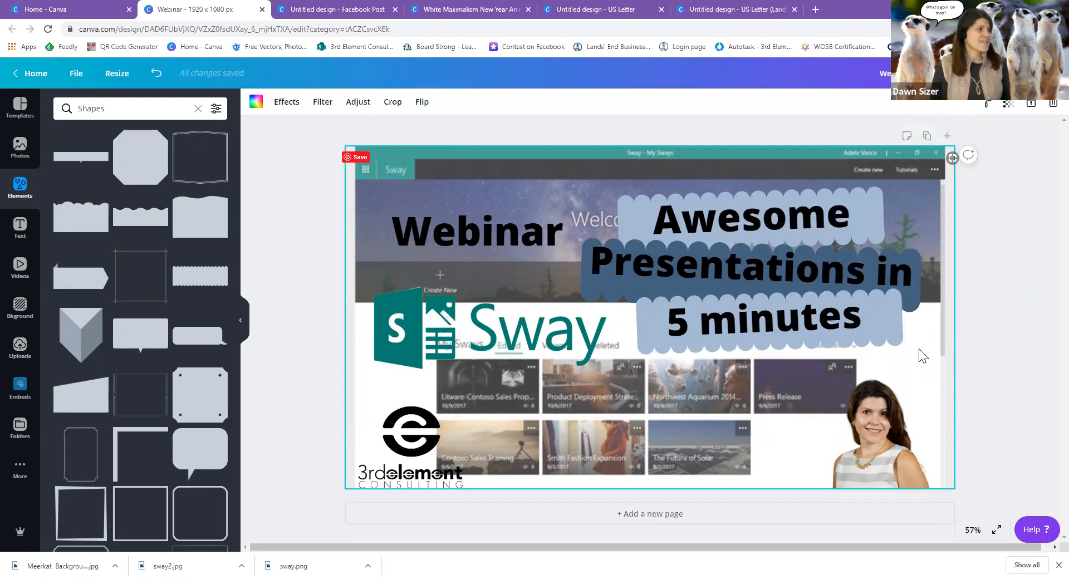
# Browse the template gallery and choose the 'A Backpacker Abroad' travel template.
pyautogui.click(21, 108)
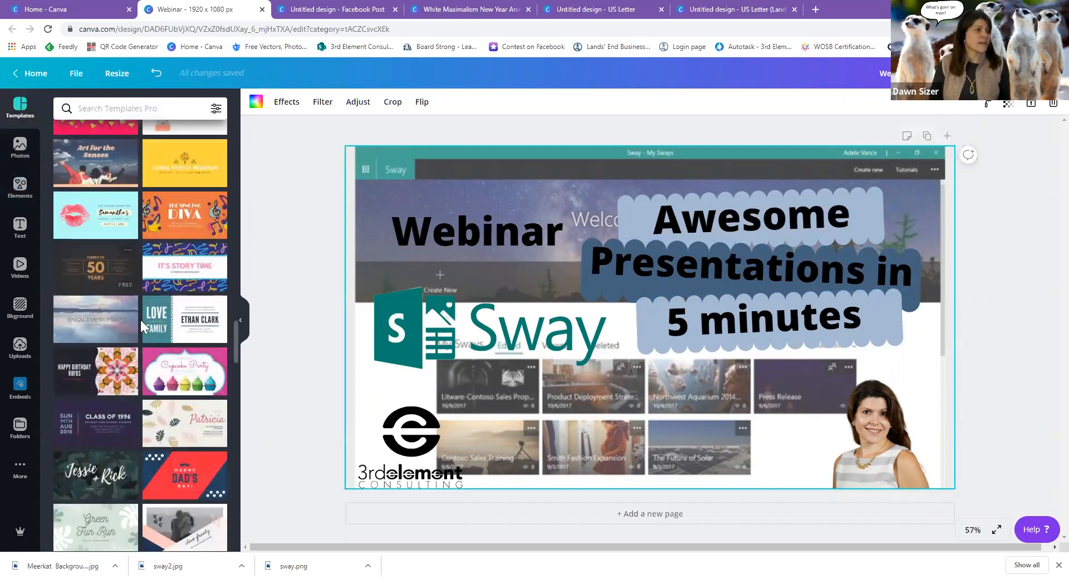
pyautogui.scroll(-10, 184, 501)
pyautogui.scroll(15, 183, 503)
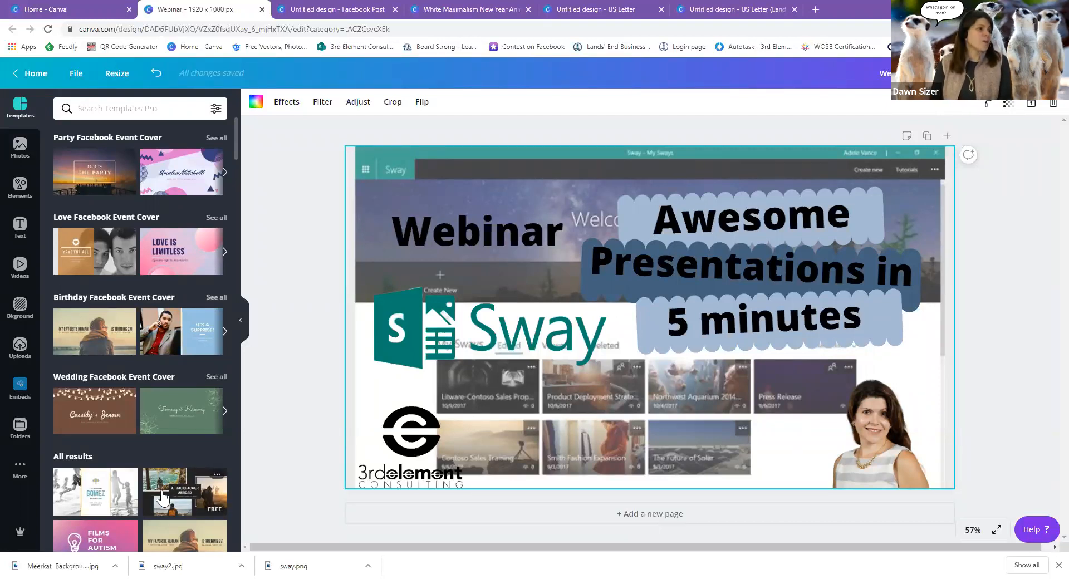
pyautogui.scroll(-2, 163, 499)
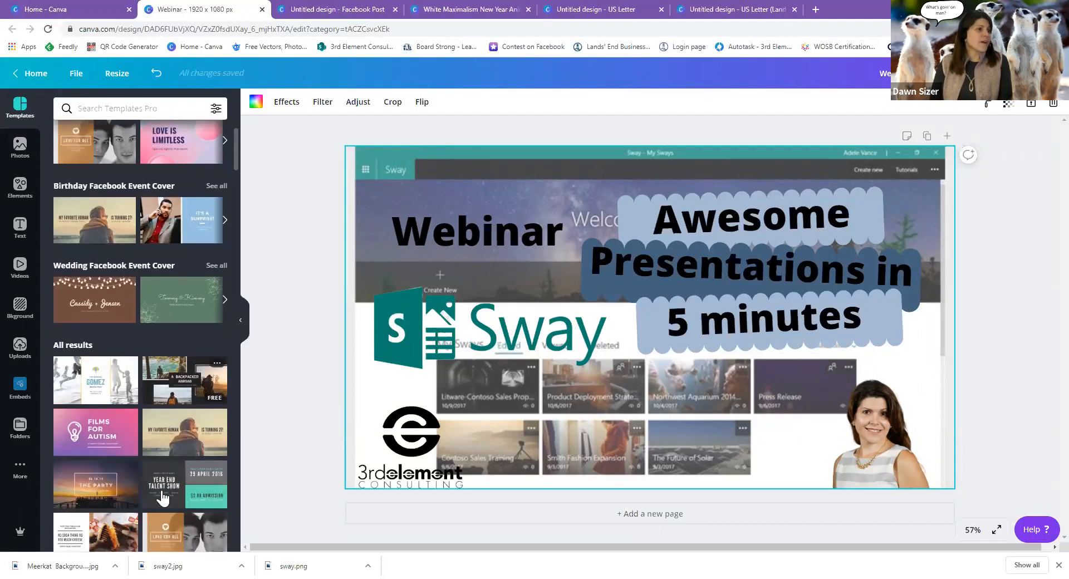
pyautogui.click(216, 393)
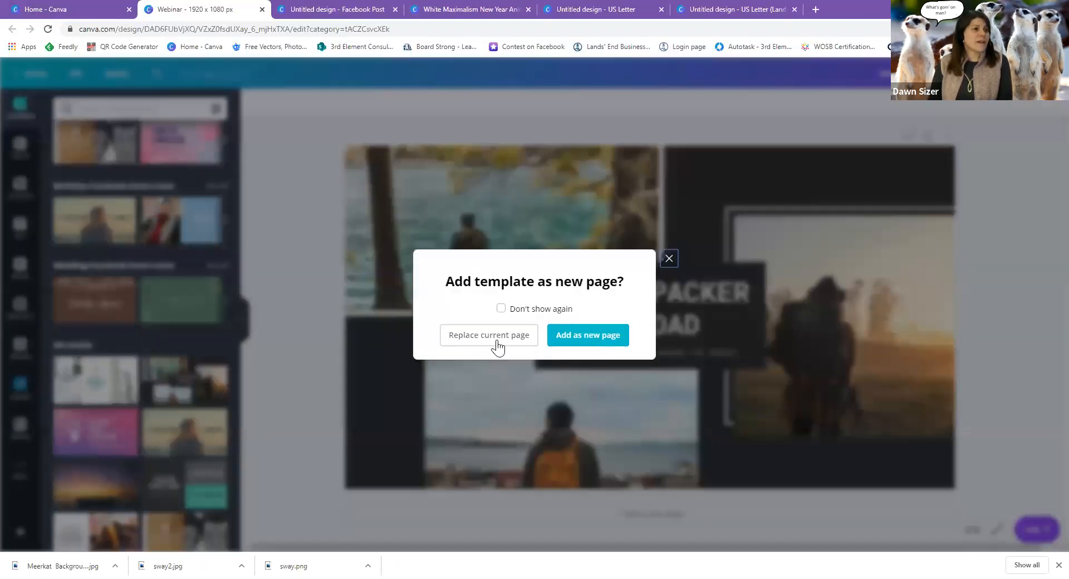
# Add the Backpacker Abroad template as a new page, then delete and restore its lake photo.
pyautogui.click(583, 336)
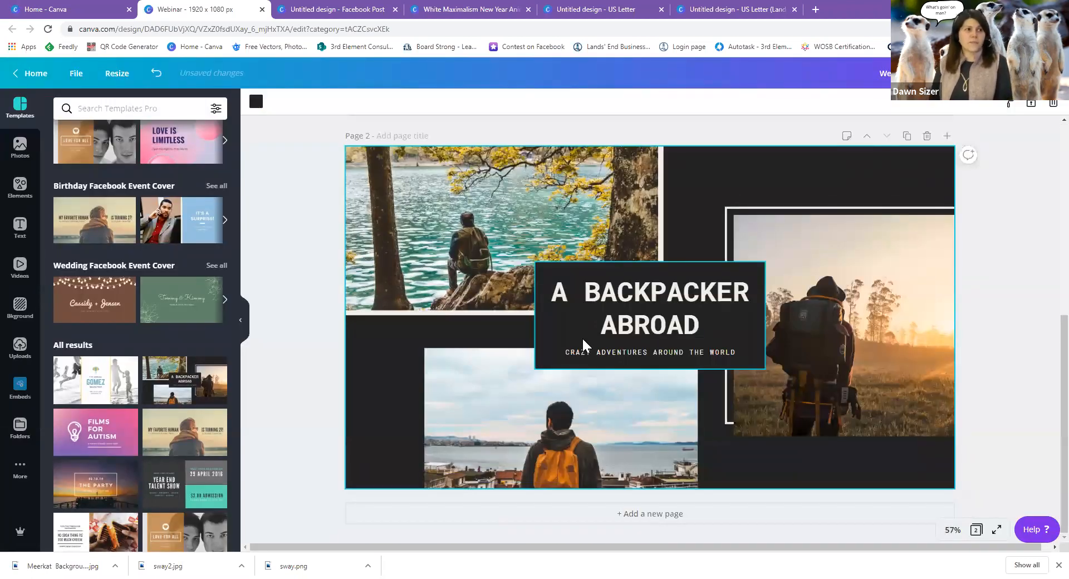
pyautogui.click(443, 232)
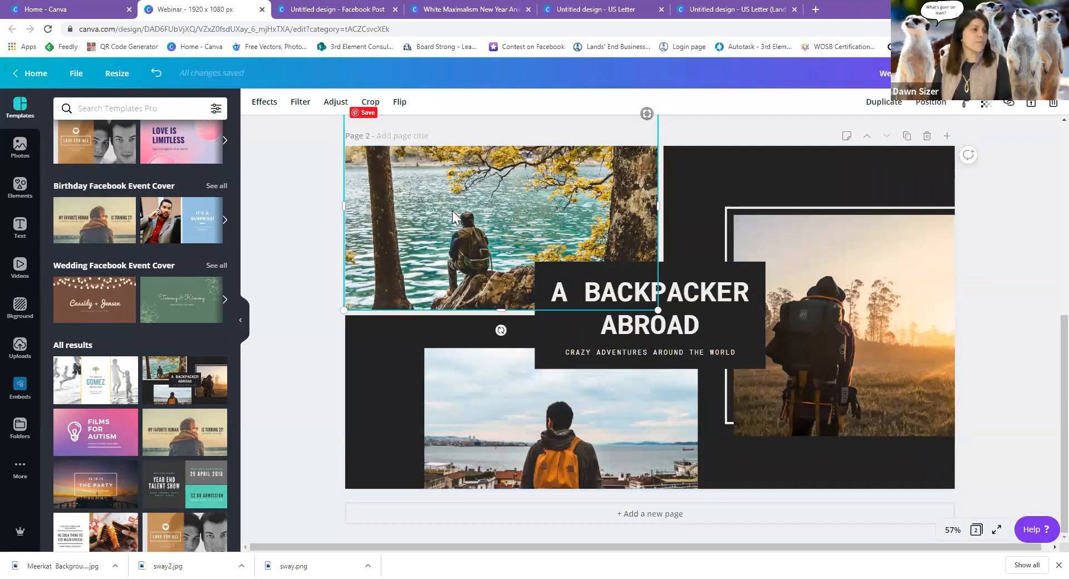
pyautogui.press('Delete')
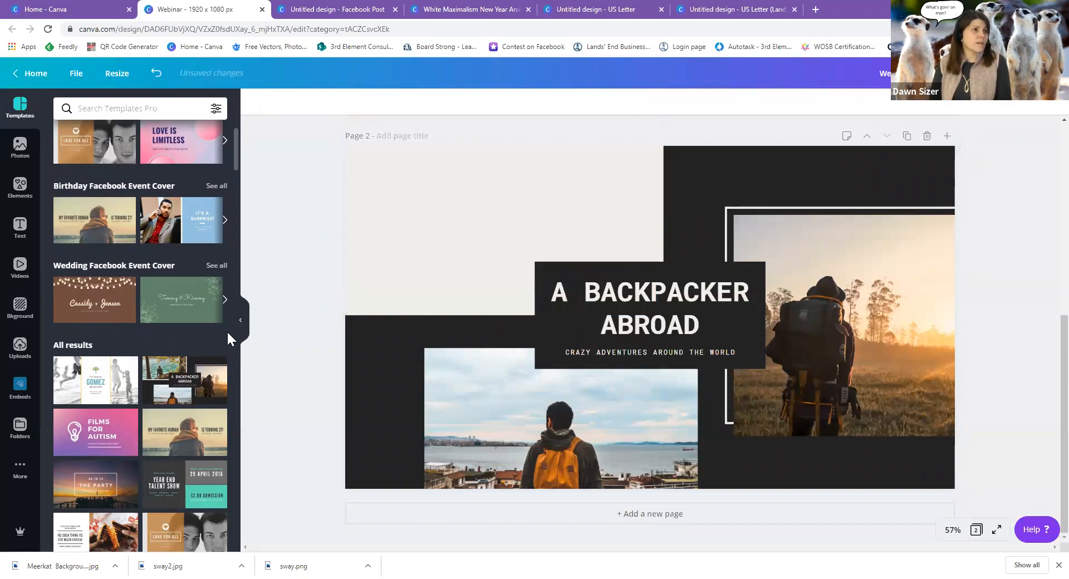
pyautogui.click(156, 74)
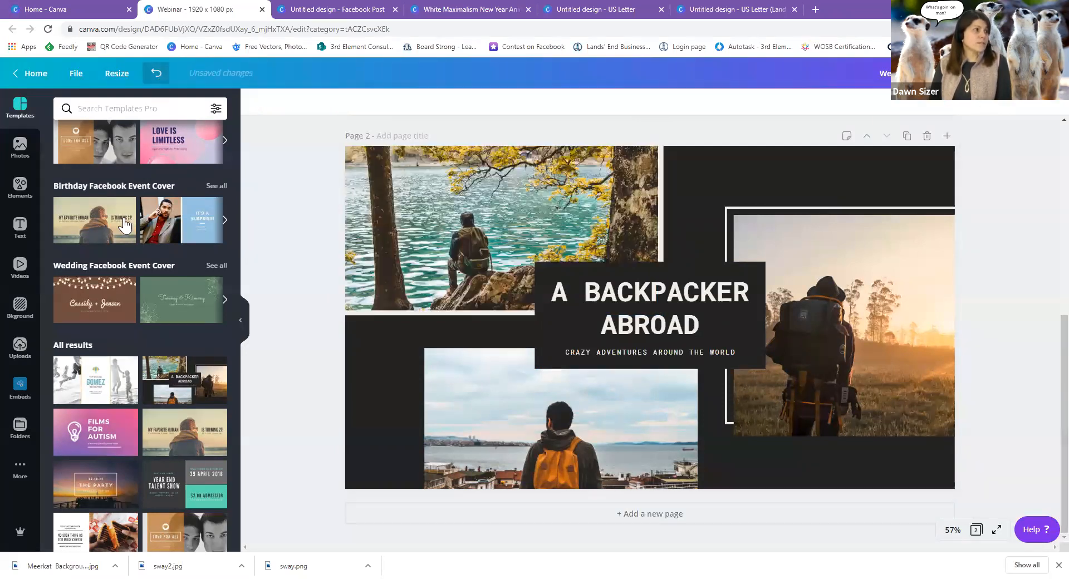
# Drag the uploaded Sway screenshot from Uploads into page 2's top-left photo frame.
pyautogui.click(19, 348)
pyautogui.scroll(-10, 120, 350)
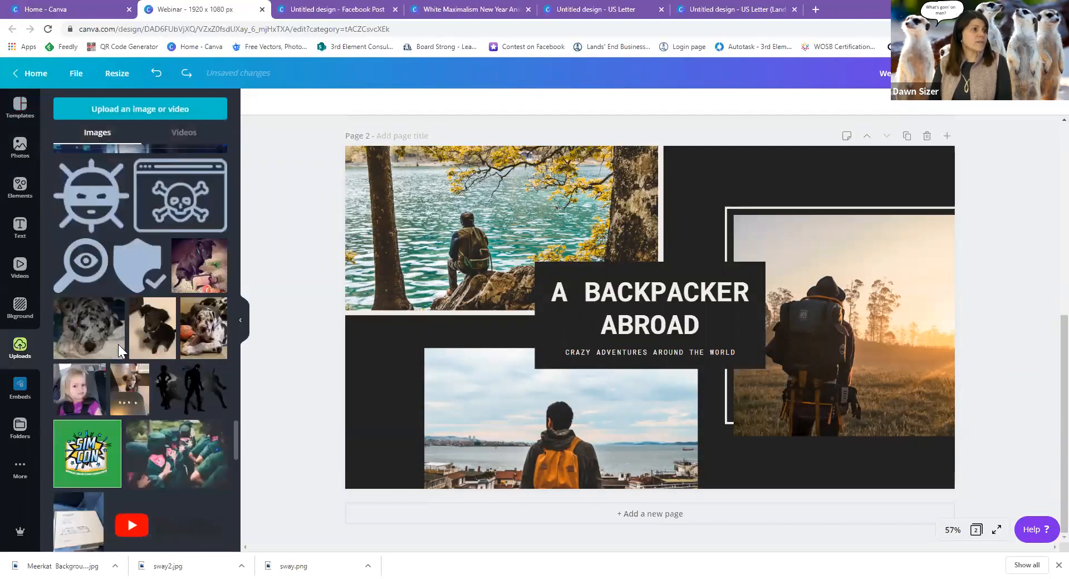
pyautogui.scroll(10, 119, 351)
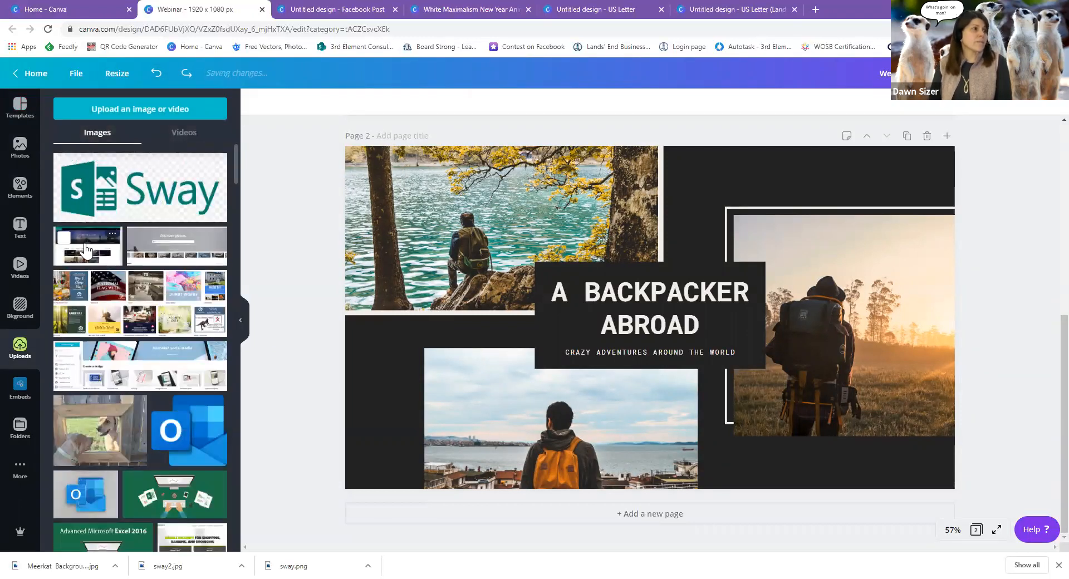
pyautogui.moveTo(272, 244); pyautogui.dragTo(273, 240)
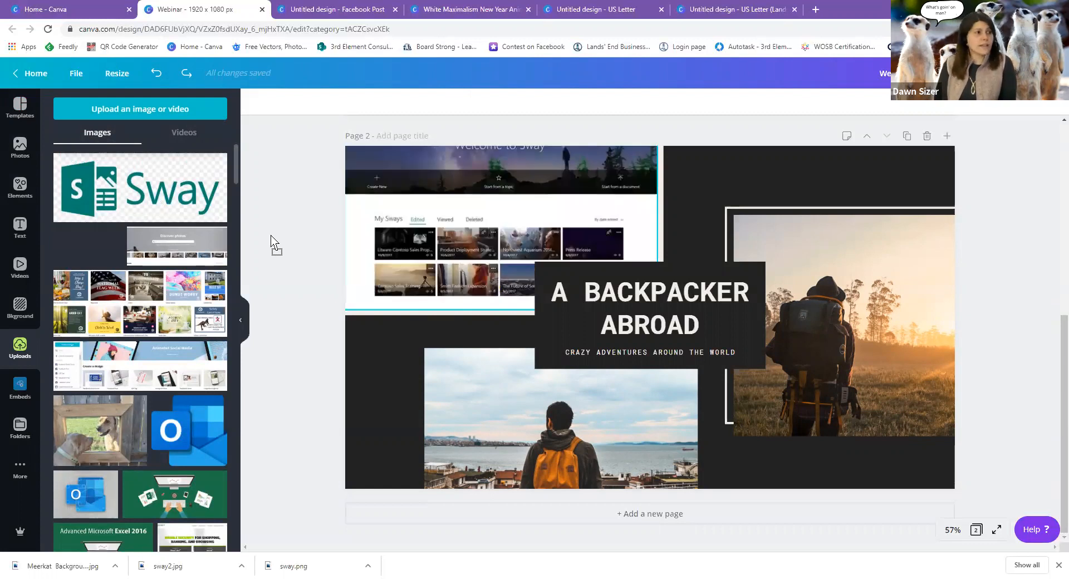
pyautogui.moveTo(271, 236); pyautogui.dragTo(432, 220)
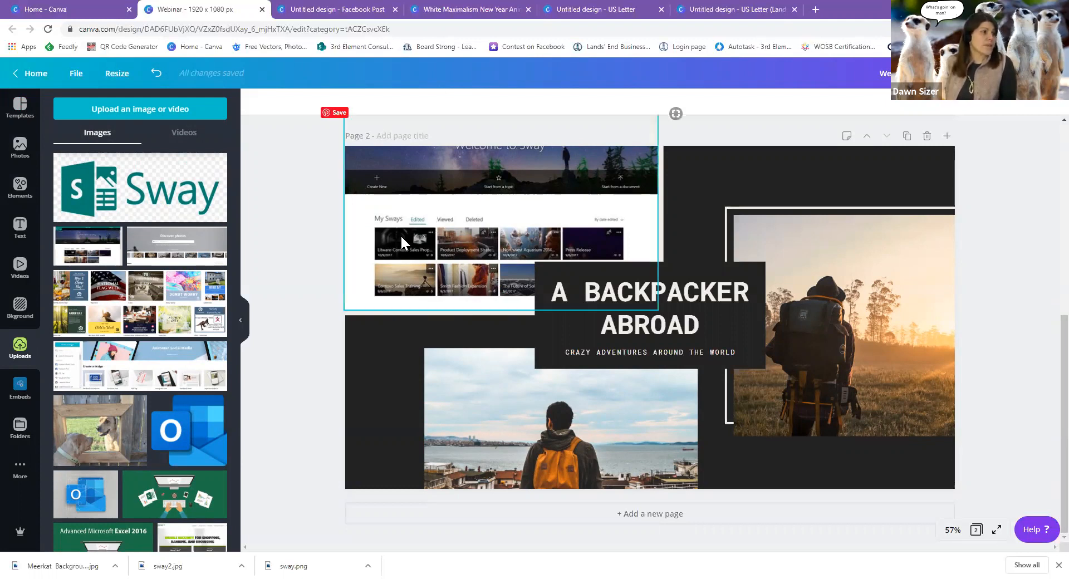
pyautogui.scroll(-3, 193, 457)
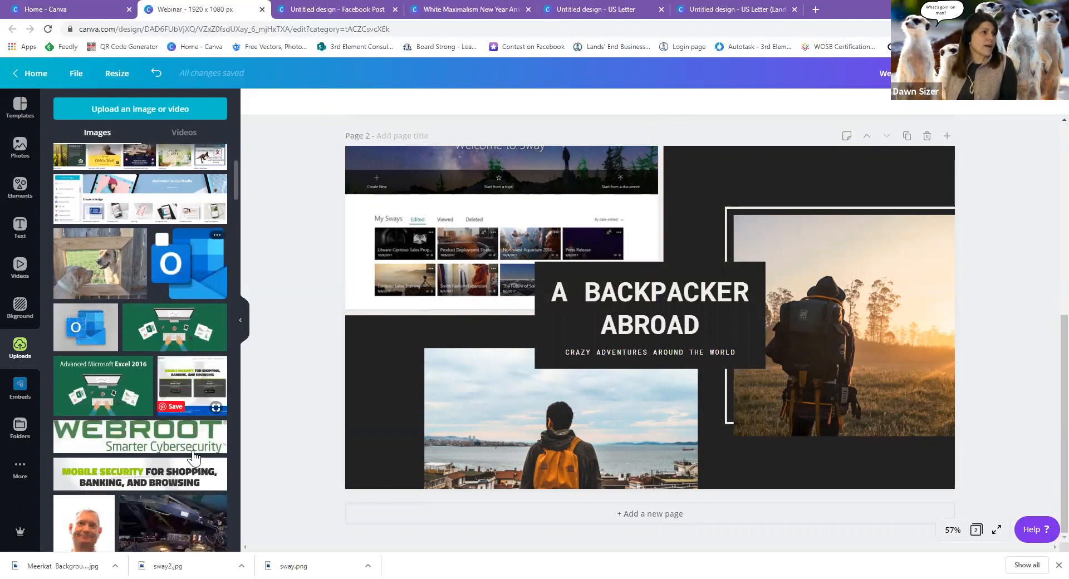
pyautogui.scroll(3, 193, 457)
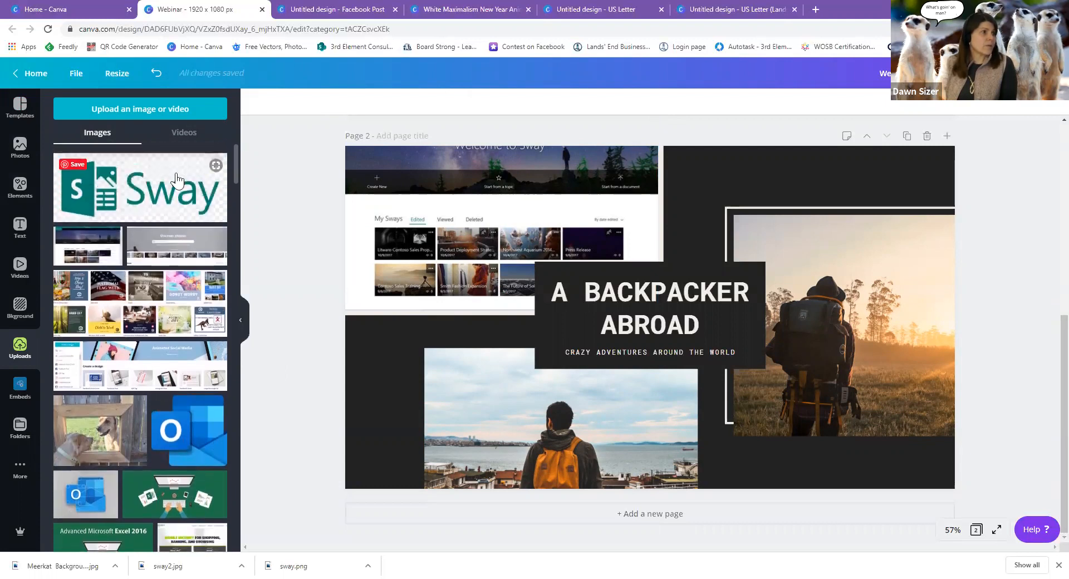
# Add the uploaded Sway logo, shrink it and place it at the page's left edge.
pyautogui.click(222, 210)
pyautogui.click(265, 104)
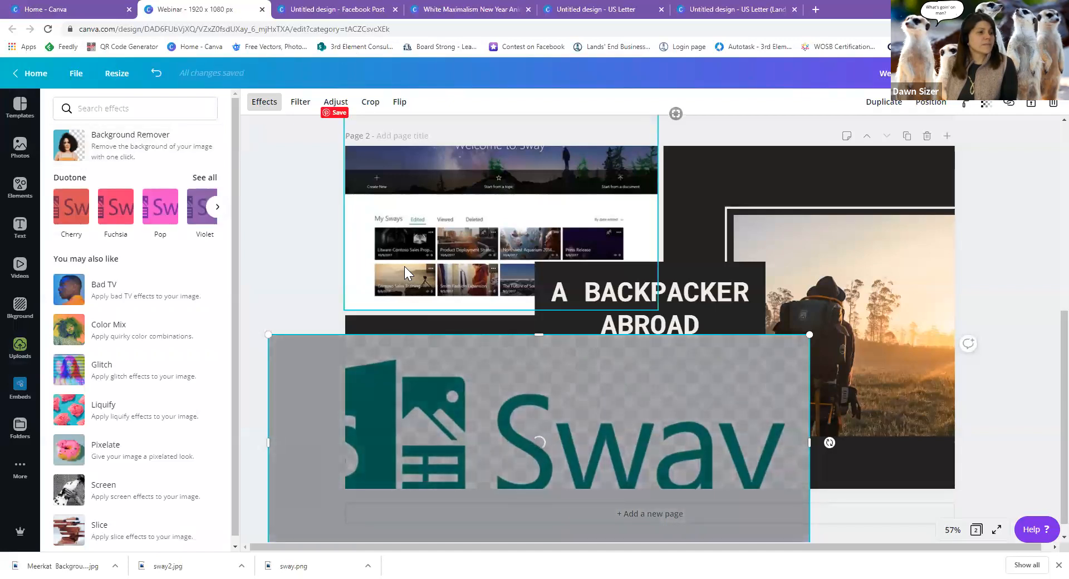
pyautogui.moveTo(267, 336); pyautogui.dragTo(532, 464)
pyautogui.moveTo(649, 349); pyautogui.dragTo(377, 377)
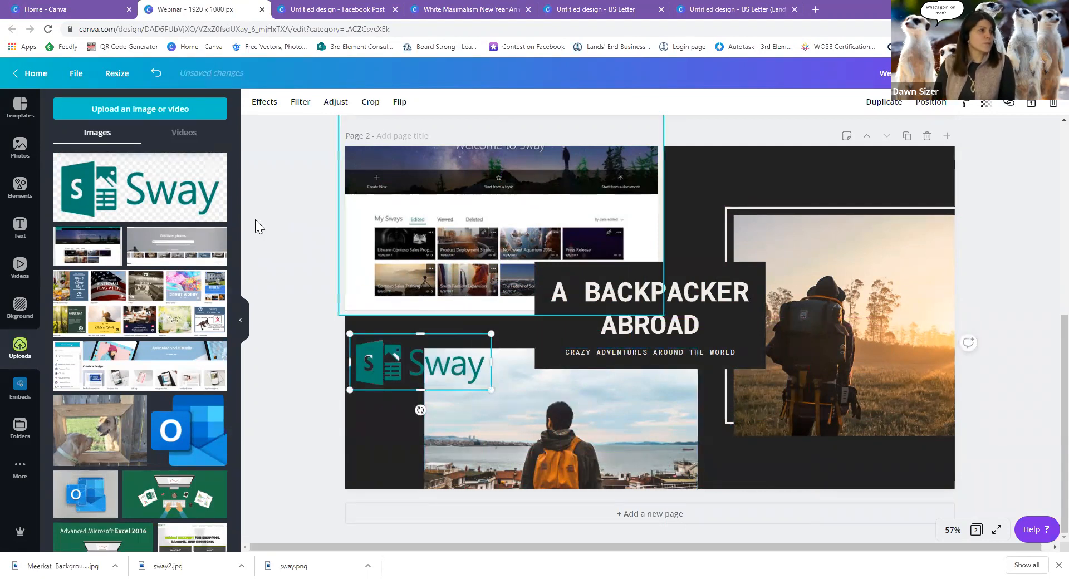
pyautogui.click(20, 147)
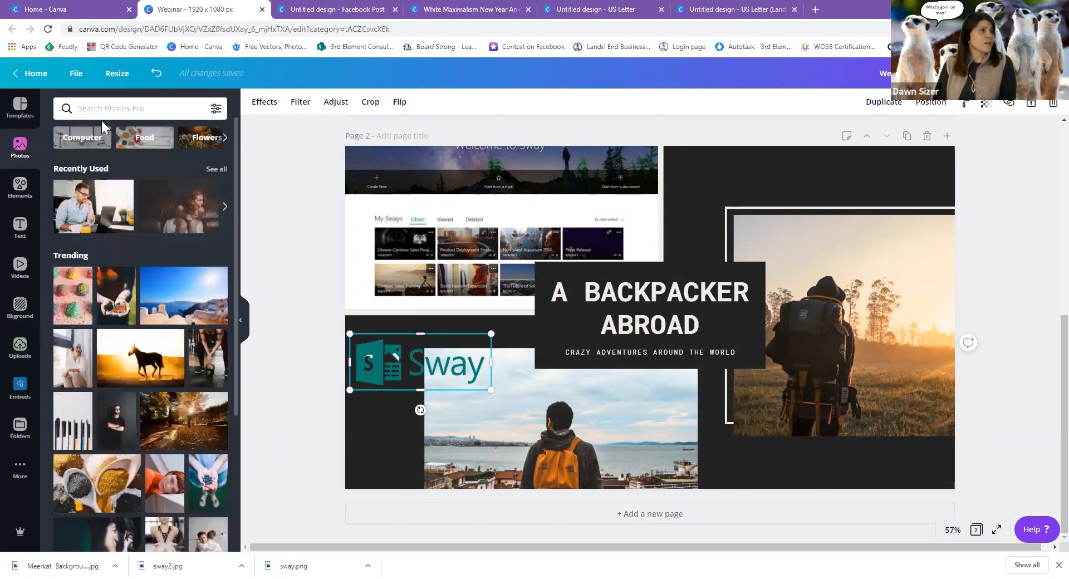
# Search Photos for 'presentation' and drop the Climb to Success monitor photo into the right-hand frame.
pyautogui.click(95, 142)
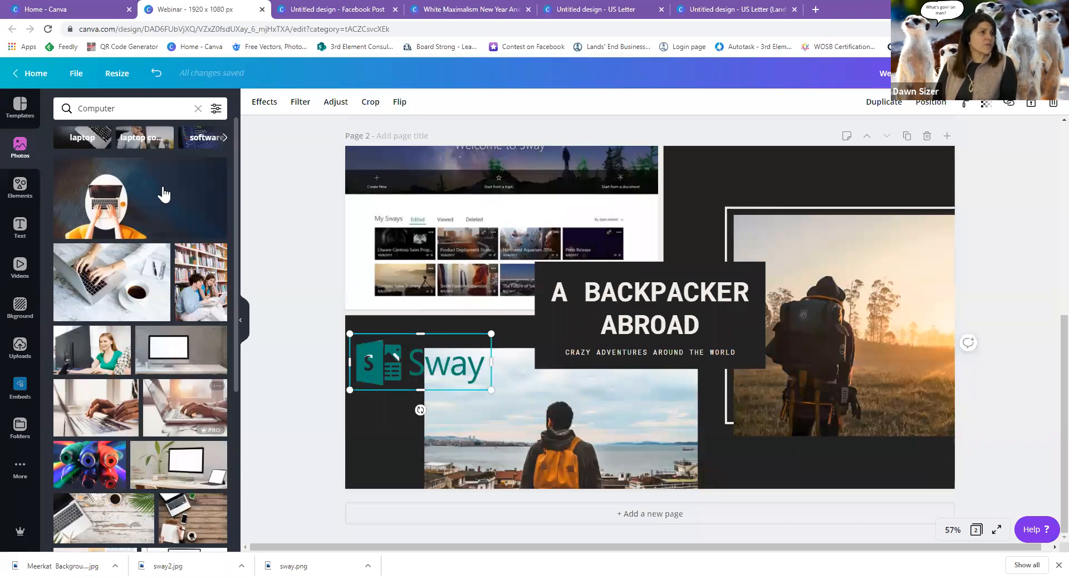
pyautogui.moveTo(119, 106); pyautogui.dragTo(50, 109)
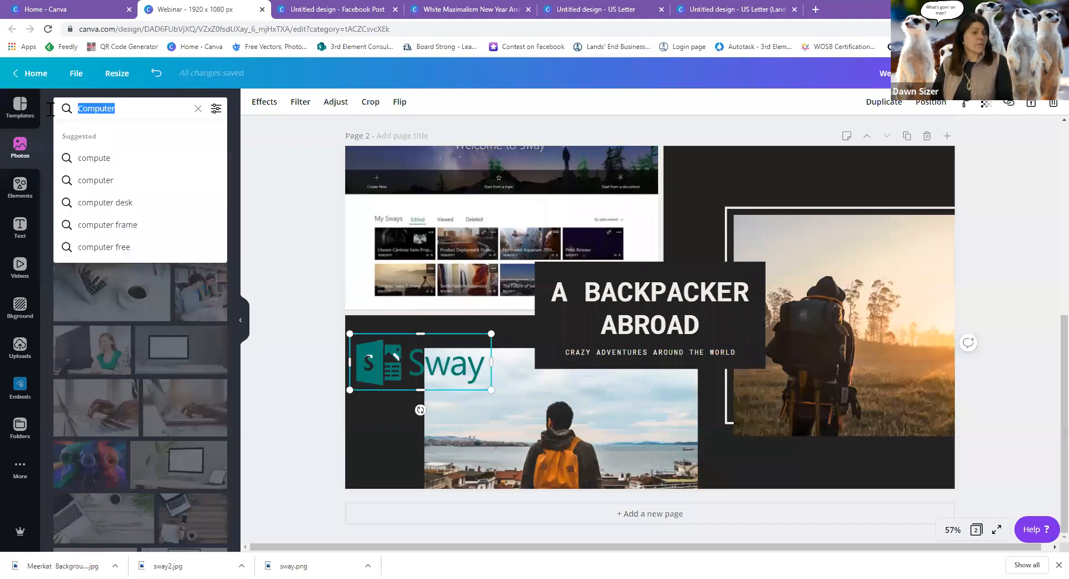
pyautogui.write('p')
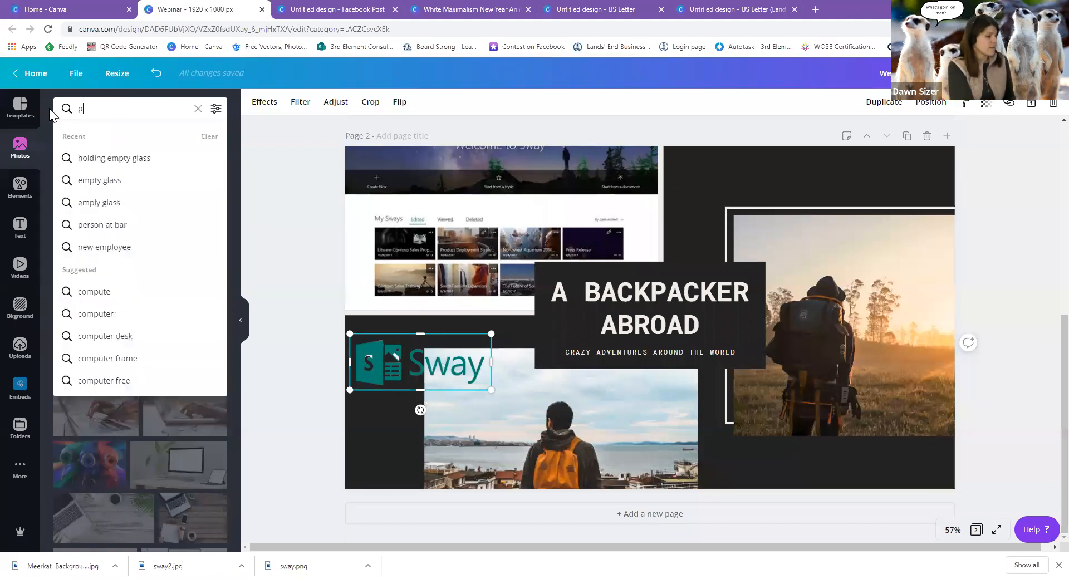
pyautogui.write('resentation')
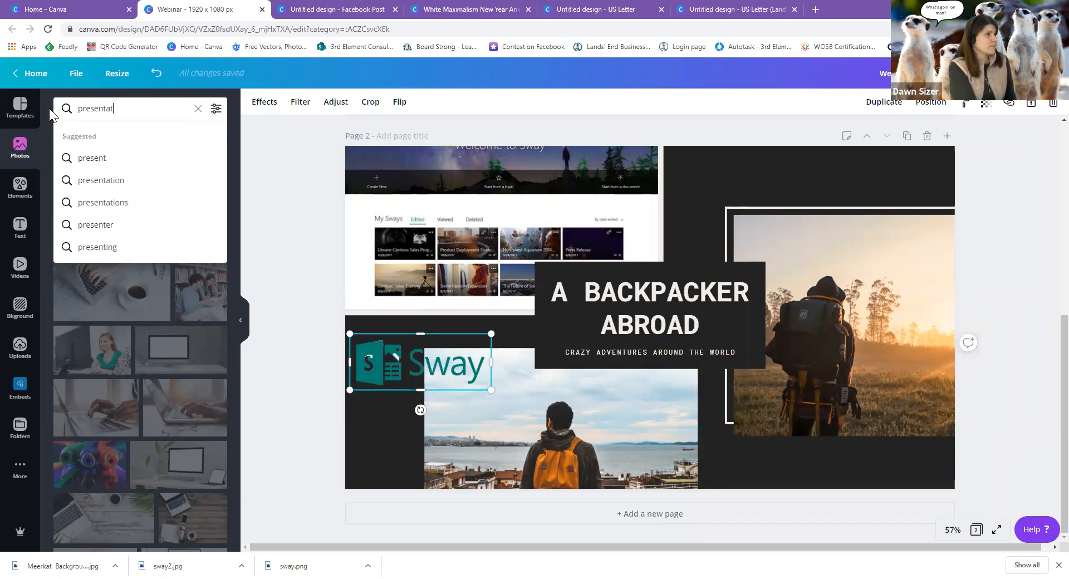
pyautogui.press('Return')
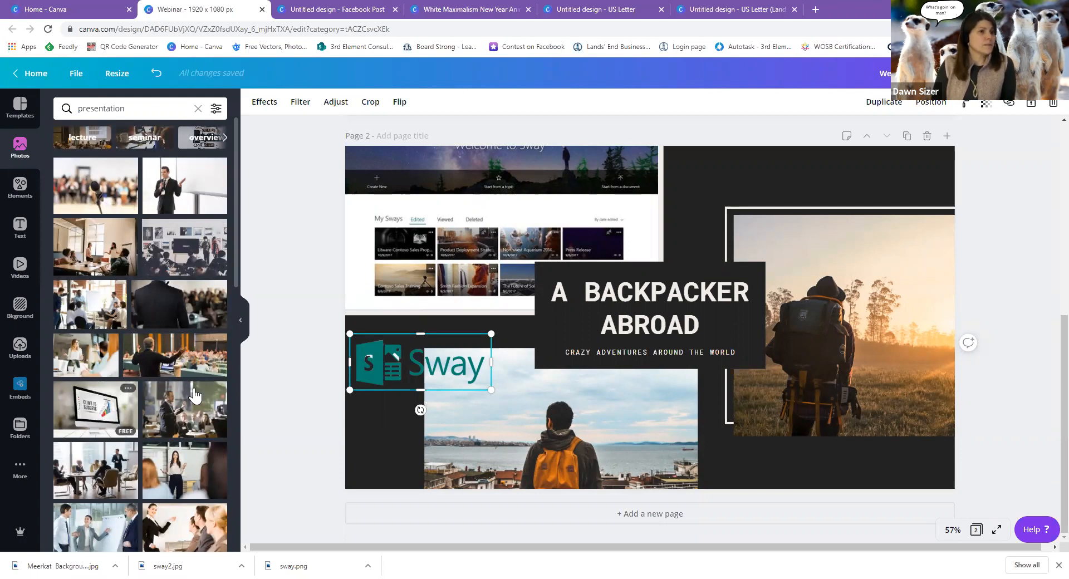
pyautogui.moveTo(96, 409); pyautogui.dragTo(826, 310)
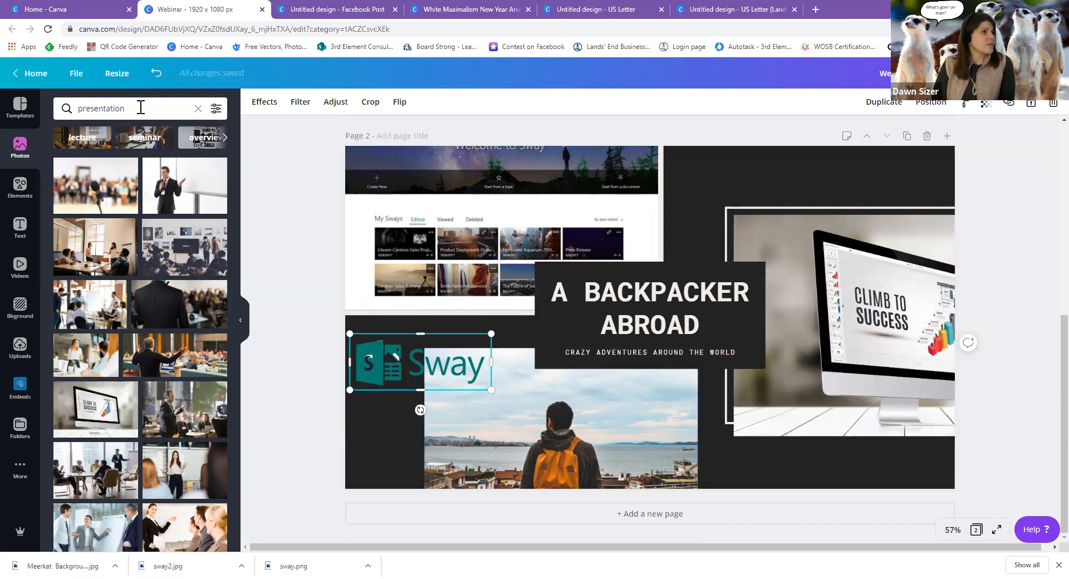
# Search Photos for 'computers' and put the laptop typing photo into the bottom frame.
pyautogui.moveTo(141, 107); pyautogui.dragTo(51, 101)
pyautogui.write('computers')
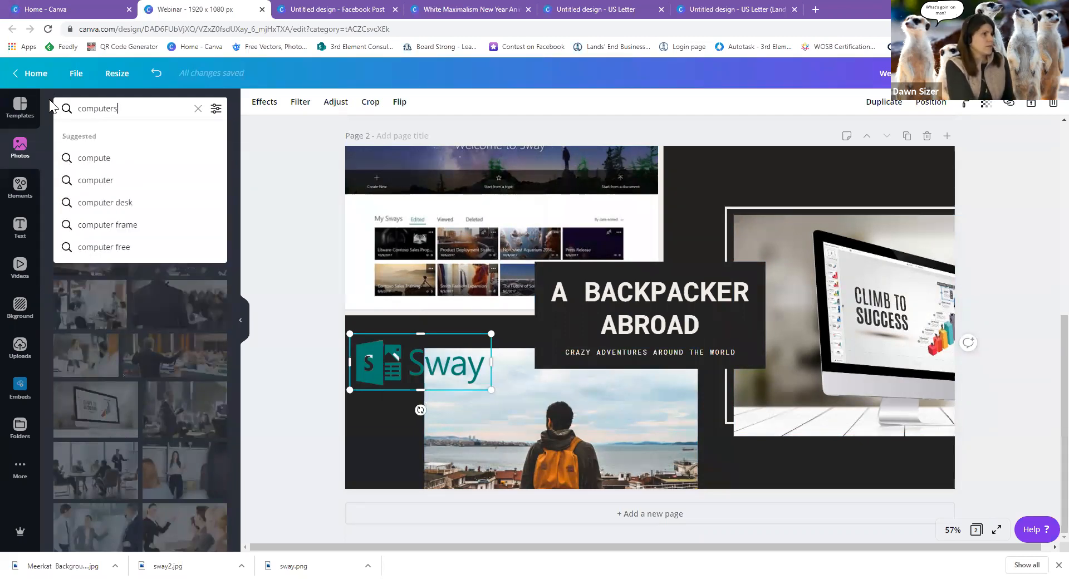
pyautogui.press('Return')
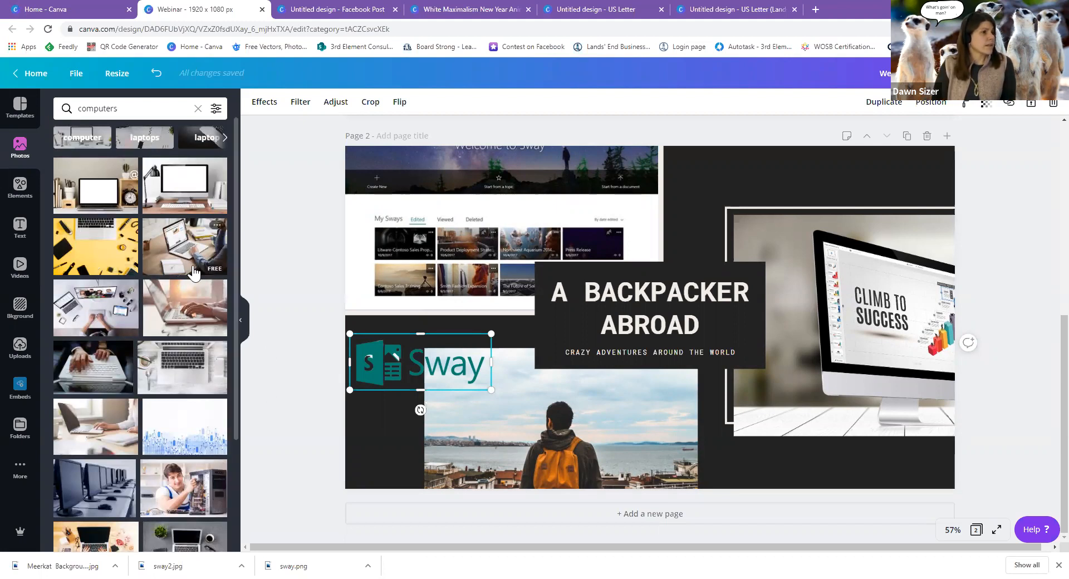
pyautogui.moveTo(193, 273); pyautogui.dragTo(520, 407)
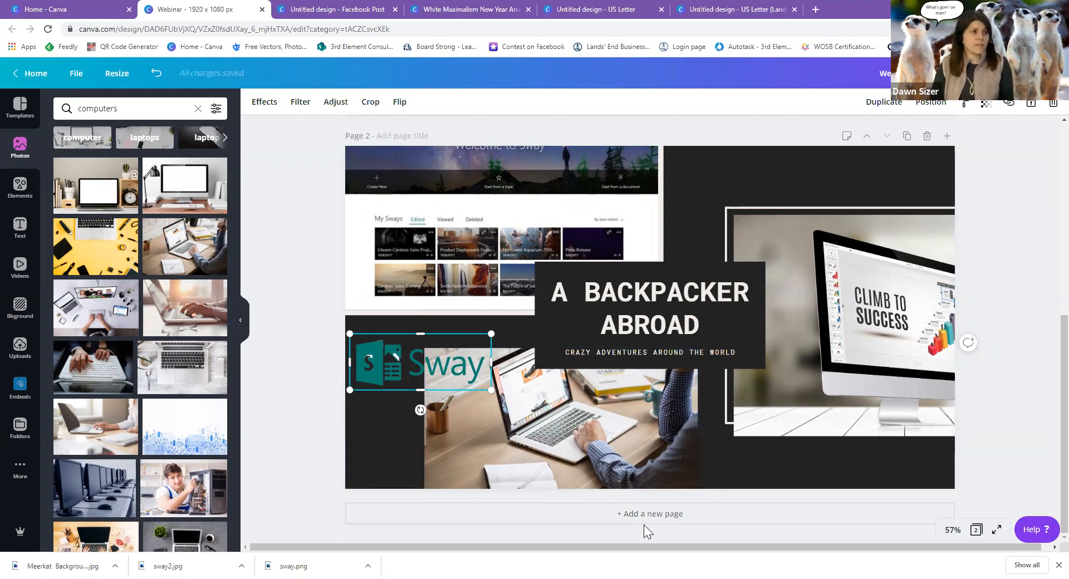
pyautogui.click(611, 275)
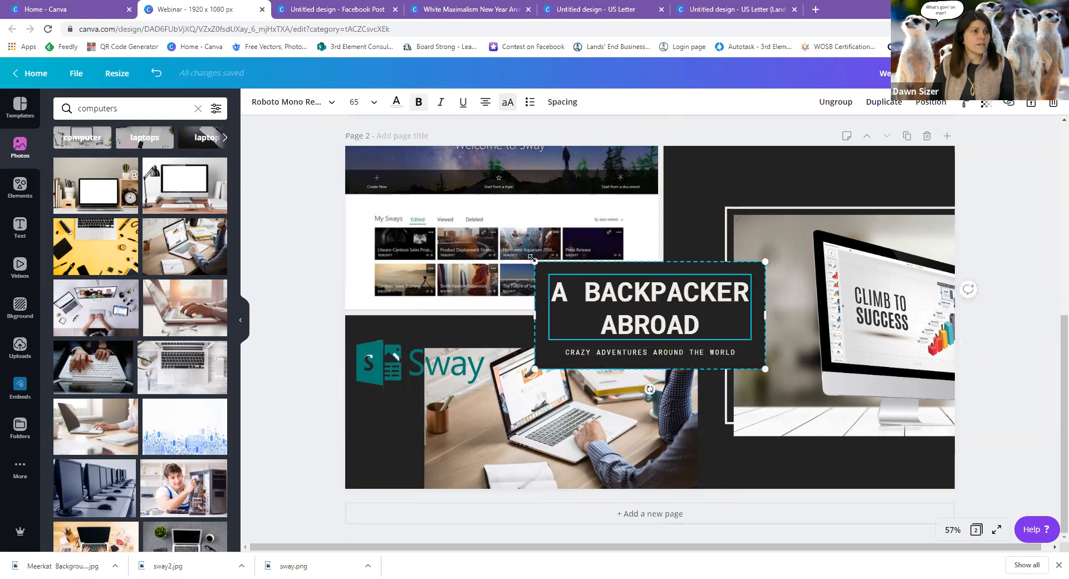
# Enlarge the A BACKPACKER ABROAD title block, shift it toward the centre and start editing its text.
pyautogui.moveTo(535, 262); pyautogui.dragTo(507, 241)
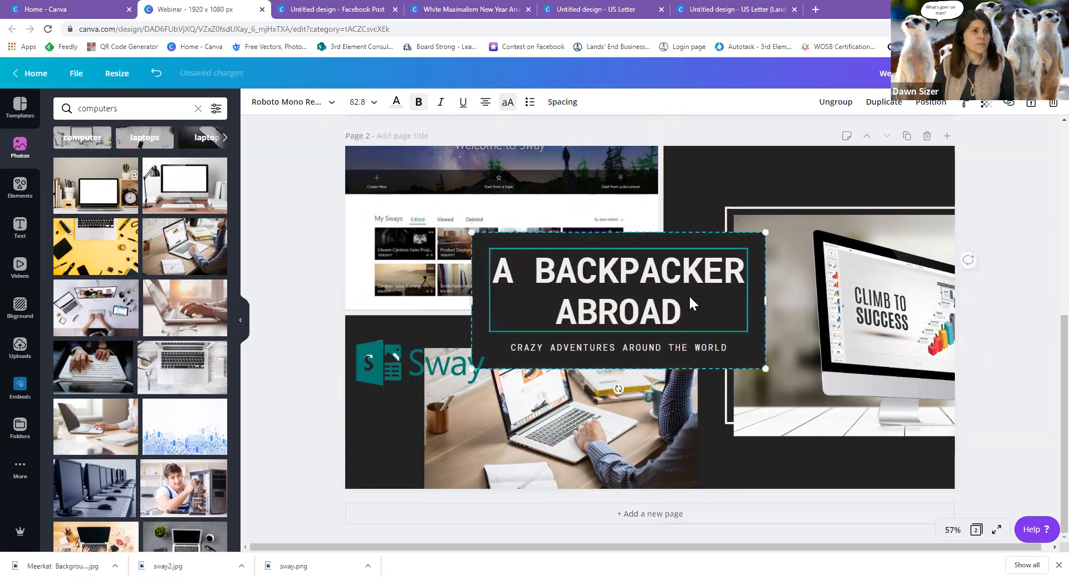
pyautogui.moveTo(739, 342); pyautogui.dragTo(780, 356)
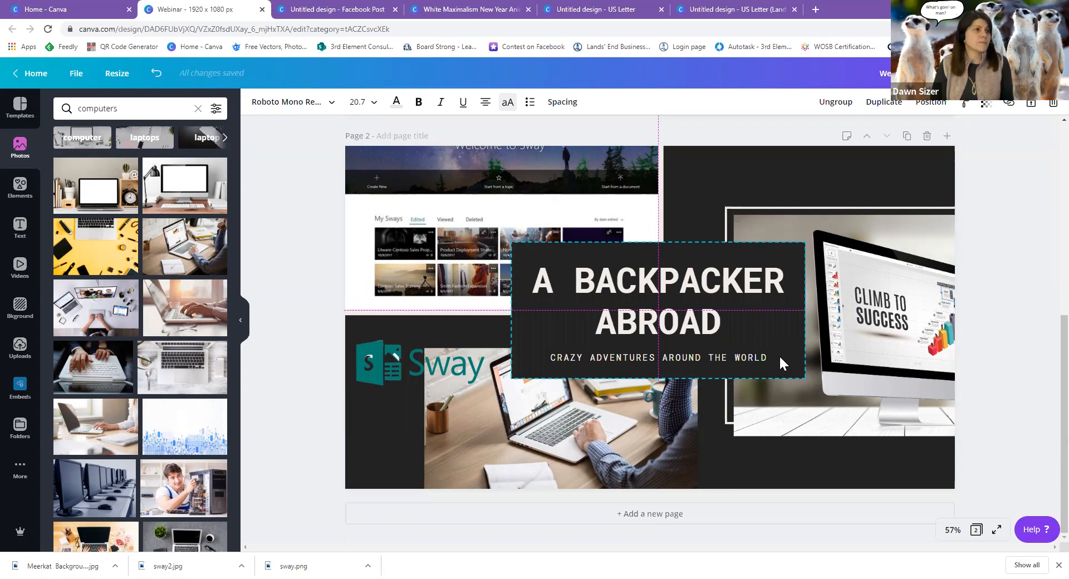
pyautogui.moveTo(780, 356); pyautogui.dragTo(779, 357)
pyautogui.click(543, 287)
pyautogui.doubleClick(543, 286)
# Replace page 2's title text with 'PRESENTATIONS IN 5 MINUTES'.
pyautogui.click(541, 281)
pyautogui.moveTo(541, 281); pyautogui.dragTo(711, 303)
pyautogui.write('PRES')
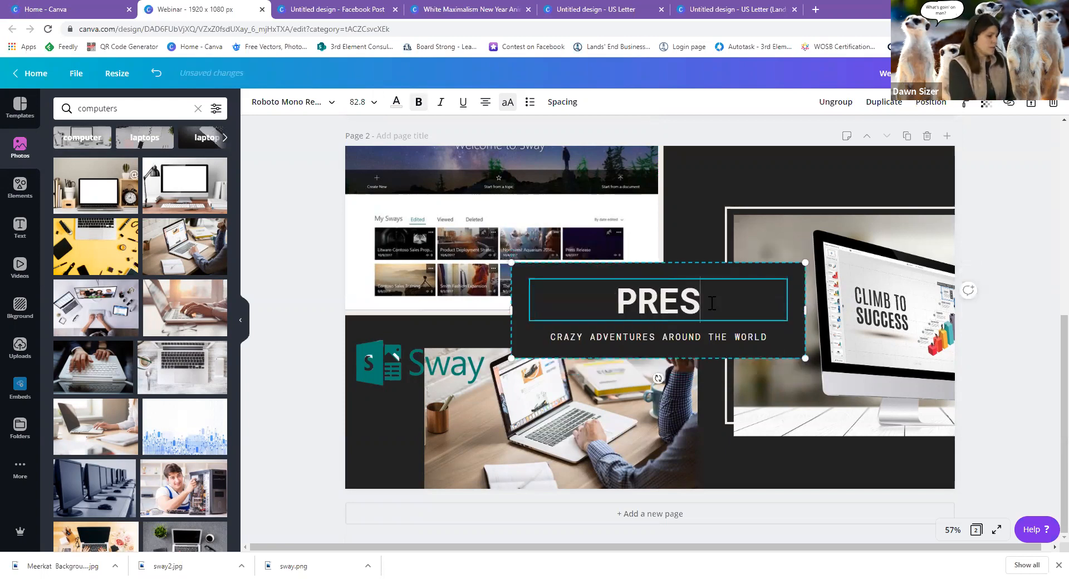
pyautogui.write('ENT')
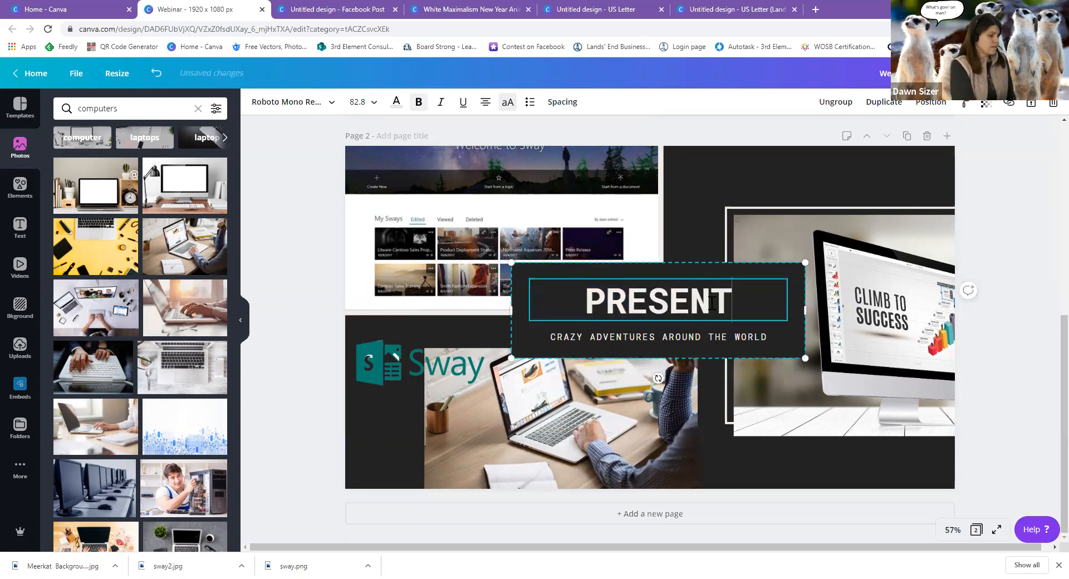
pyautogui.write('ATIONS I')
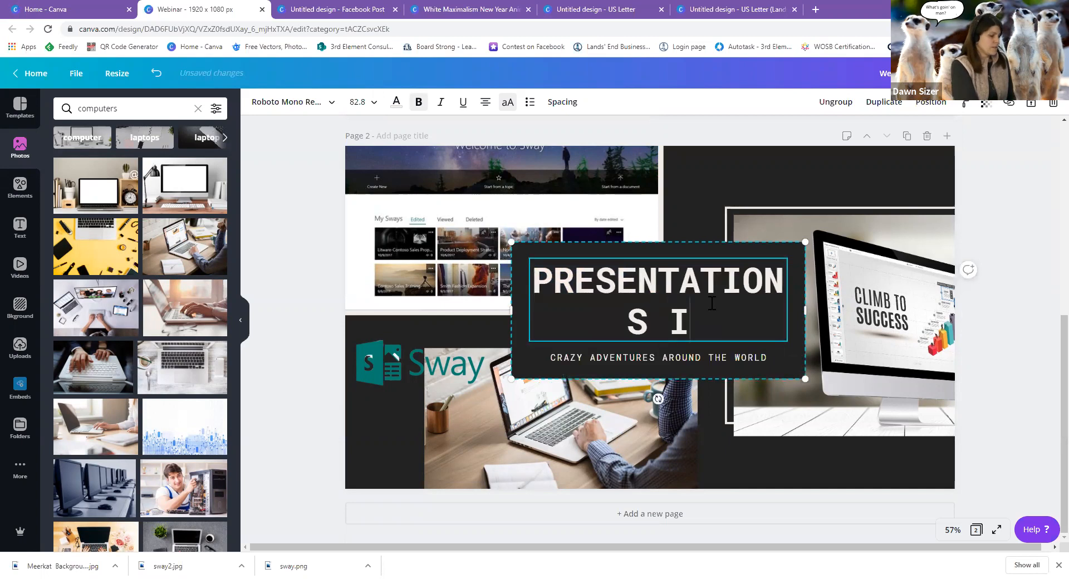
pyautogui.write('N 5 MI')
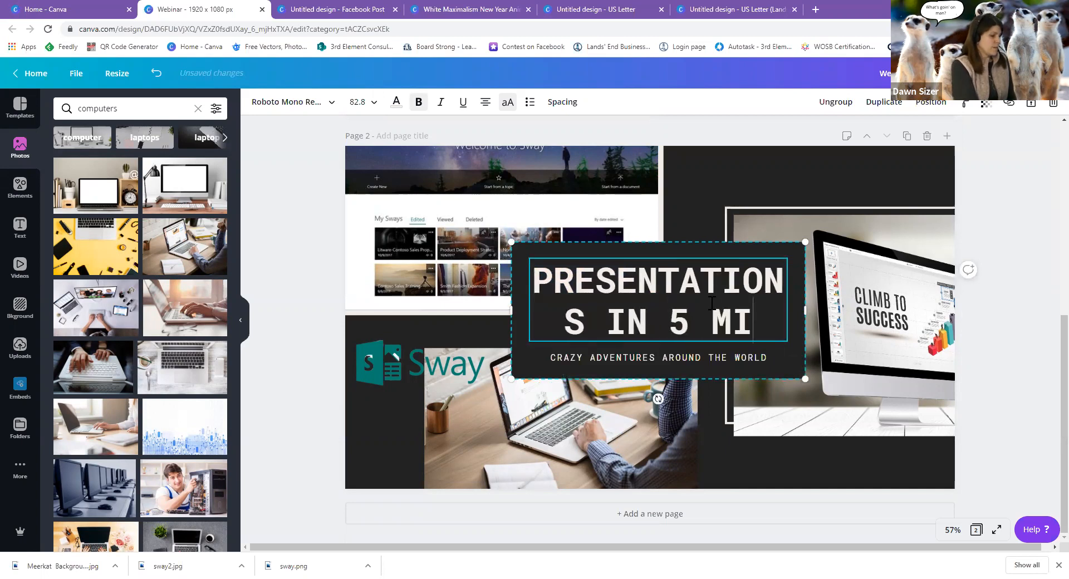
pyautogui.write('NUTES')
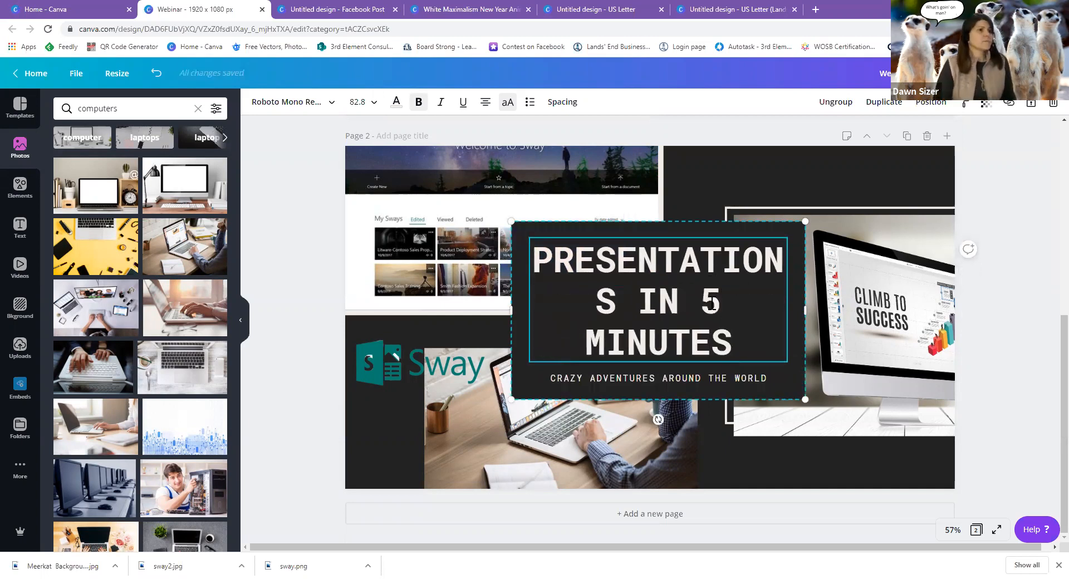
# Set the title's font size to 64 (after trying 42) so it wraps onto two even lines.
pyautogui.moveTo(532, 257); pyautogui.dragTo(733, 340)
pyautogui.click(357, 102)
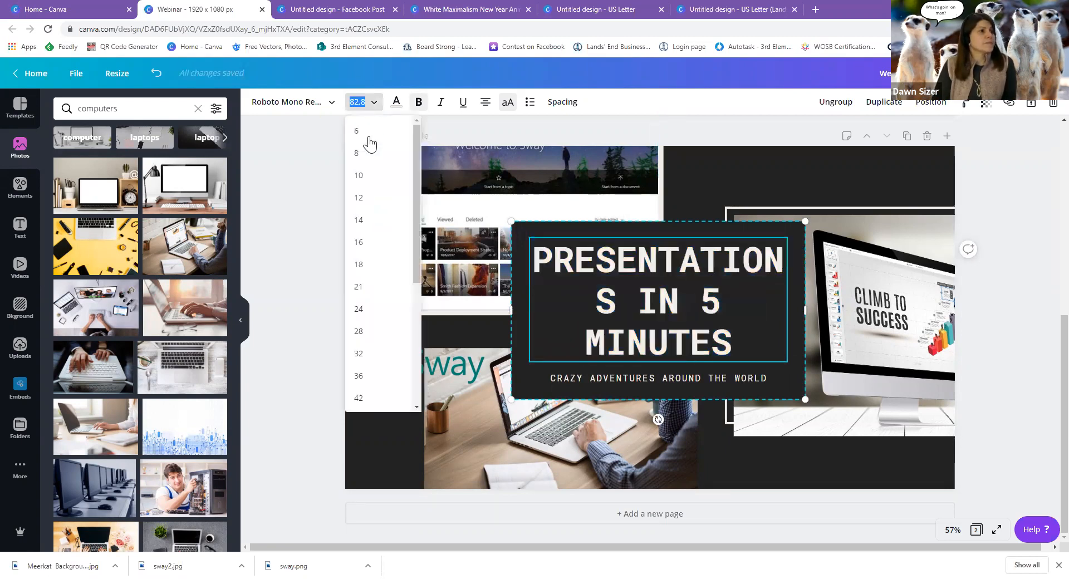
pyautogui.click(383, 396)
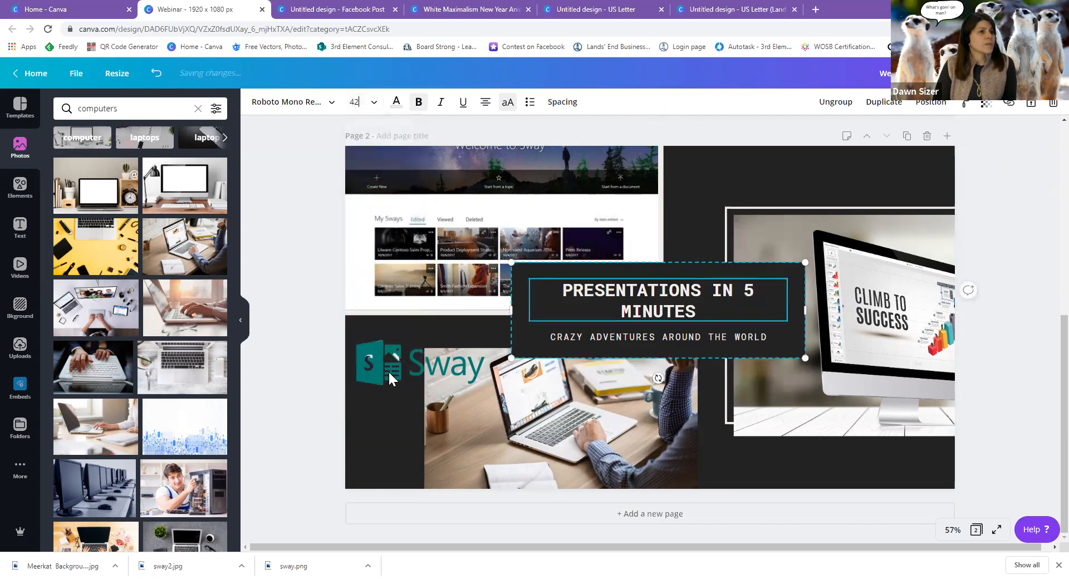
pyautogui.click(368, 103)
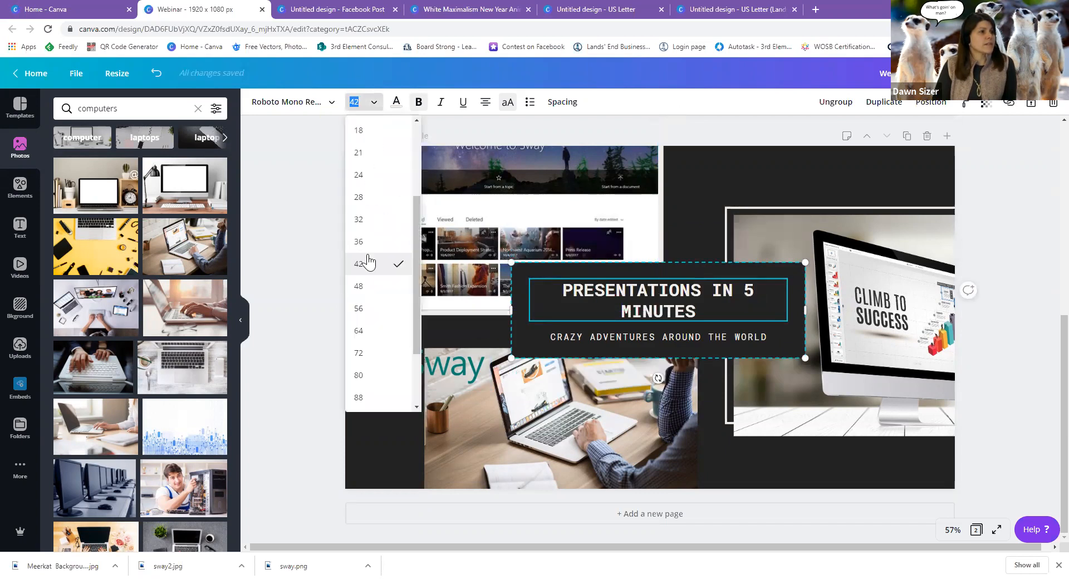
pyautogui.click(361, 331)
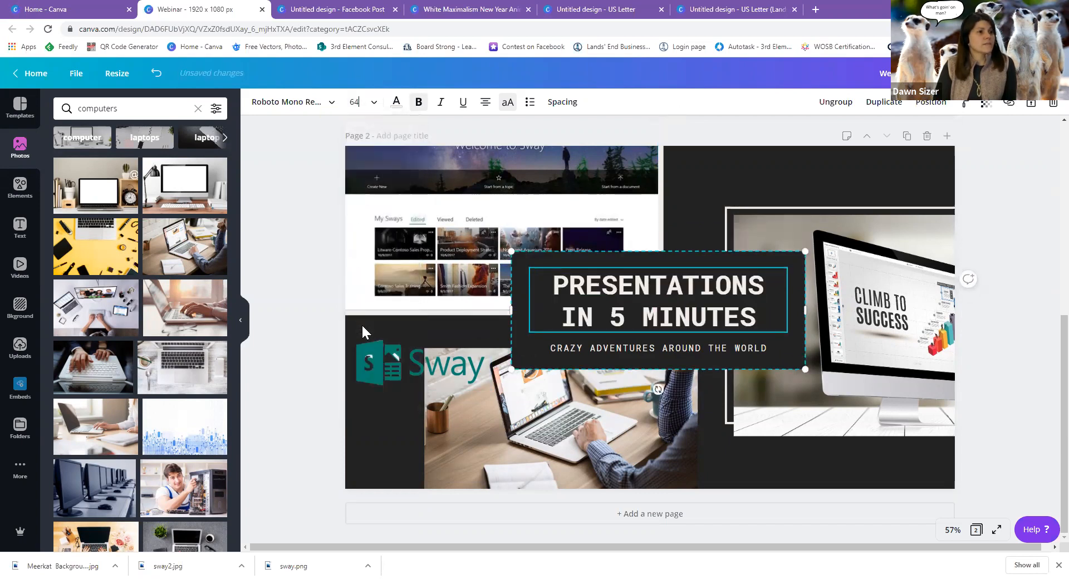
pyautogui.click(580, 353)
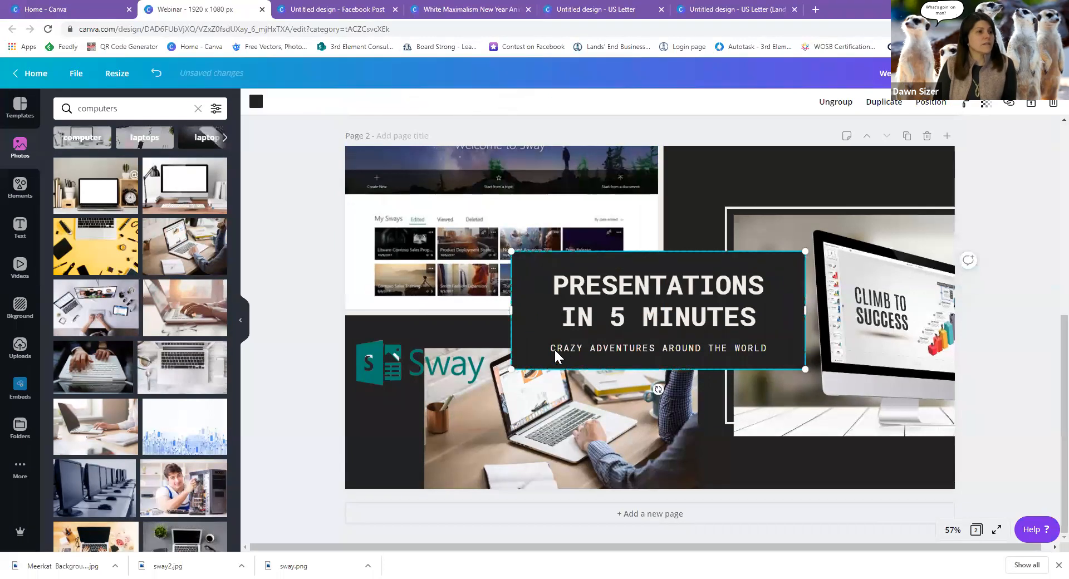
pyautogui.click(568, 353)
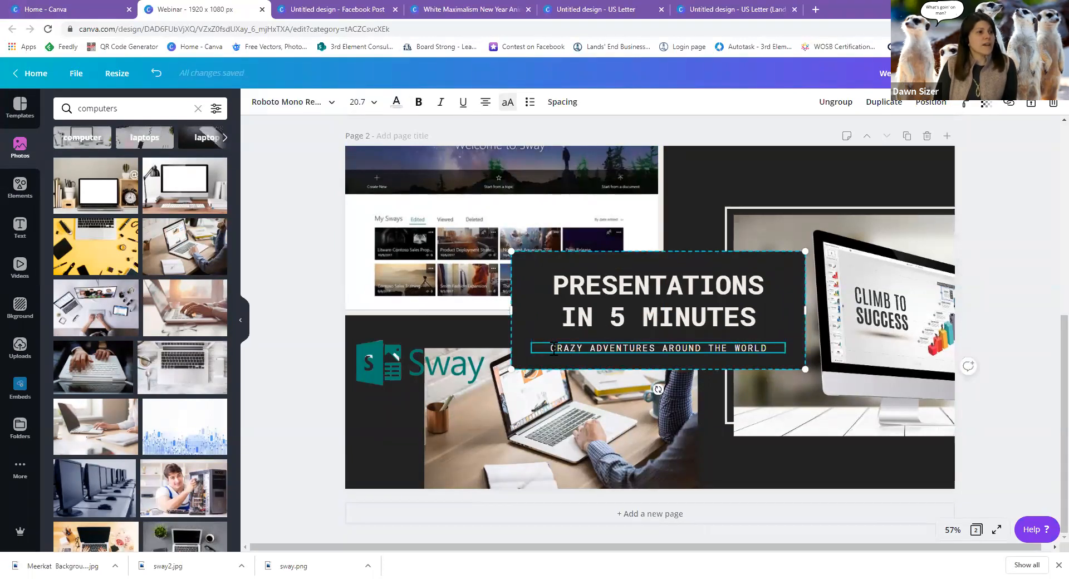
# Replace the travel subtitle with 'USING MICROSOFT SWAY'.
pyautogui.moveTo(550, 348); pyautogui.dragTo(780, 348)
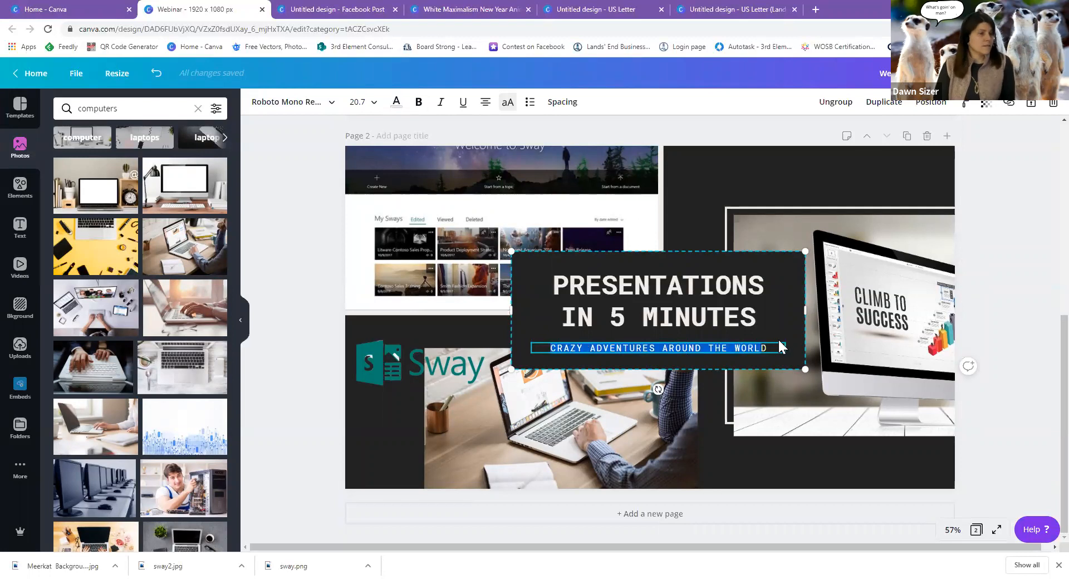
pyautogui.write('USIN')
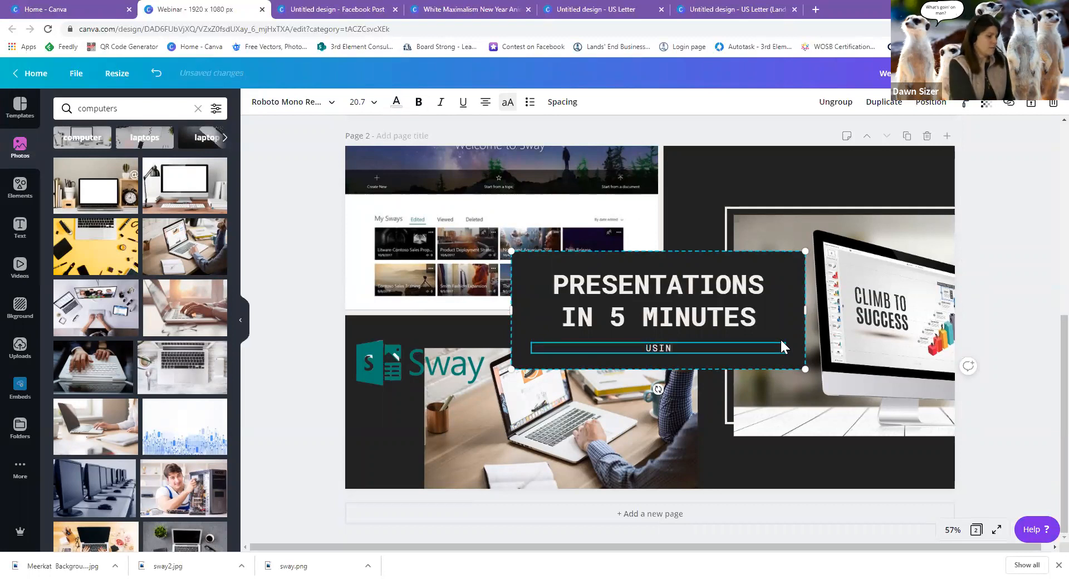
pyautogui.write('G MICROSOFT')
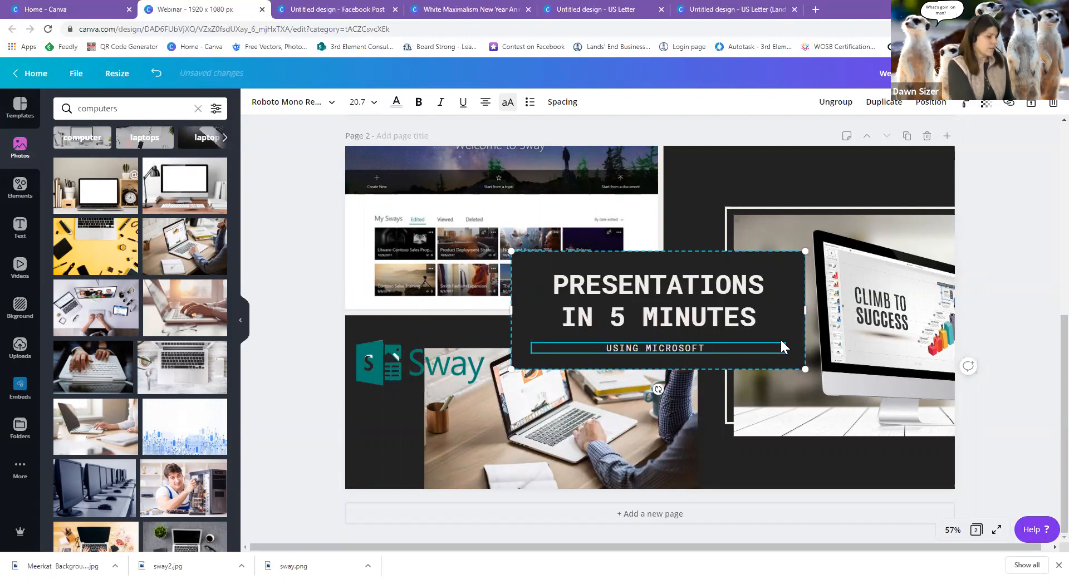
pyautogui.write(' SWAY')
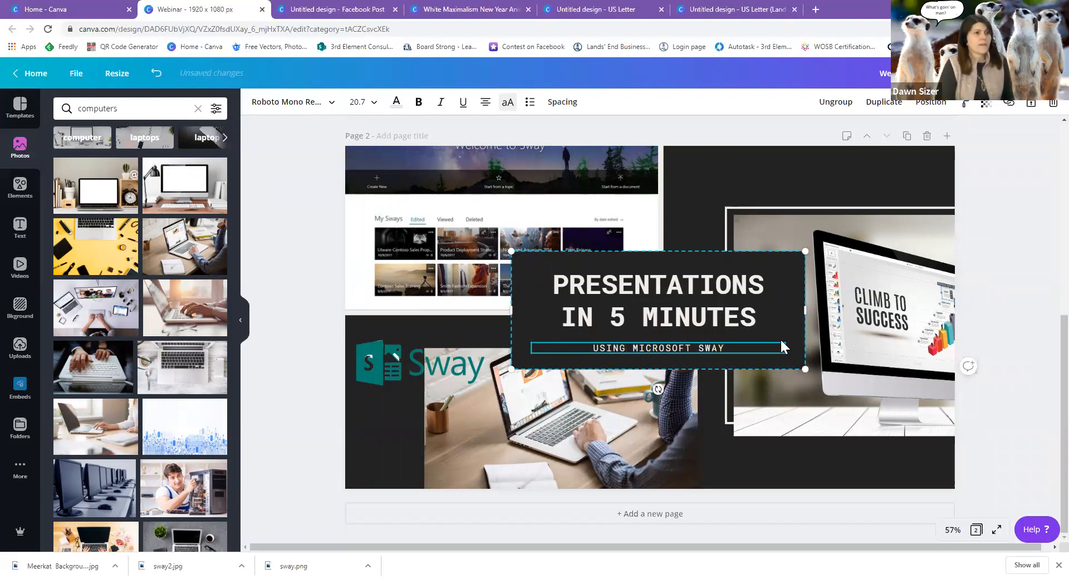
pyautogui.click(796, 469)
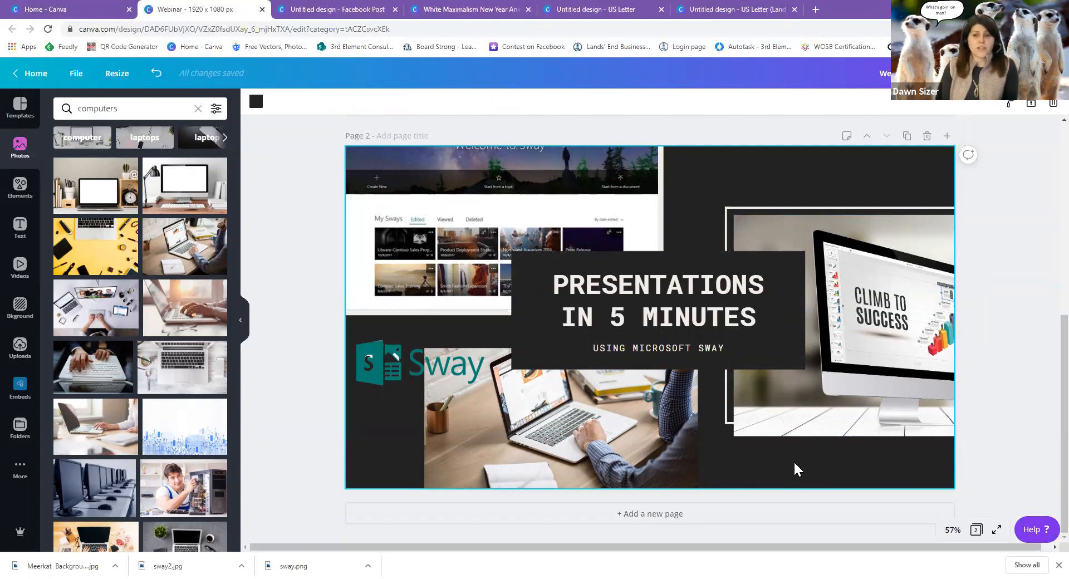
# Place the Sway logo just above the title, enlarged and tilted about 12° clockwise.
pyautogui.moveTo(382, 374); pyautogui.dragTo(548, 217)
pyautogui.moveTo(520, 173); pyautogui.dragTo(483, 162)
pyautogui.moveTo(513, 217); pyautogui.dragTo(653, 254)
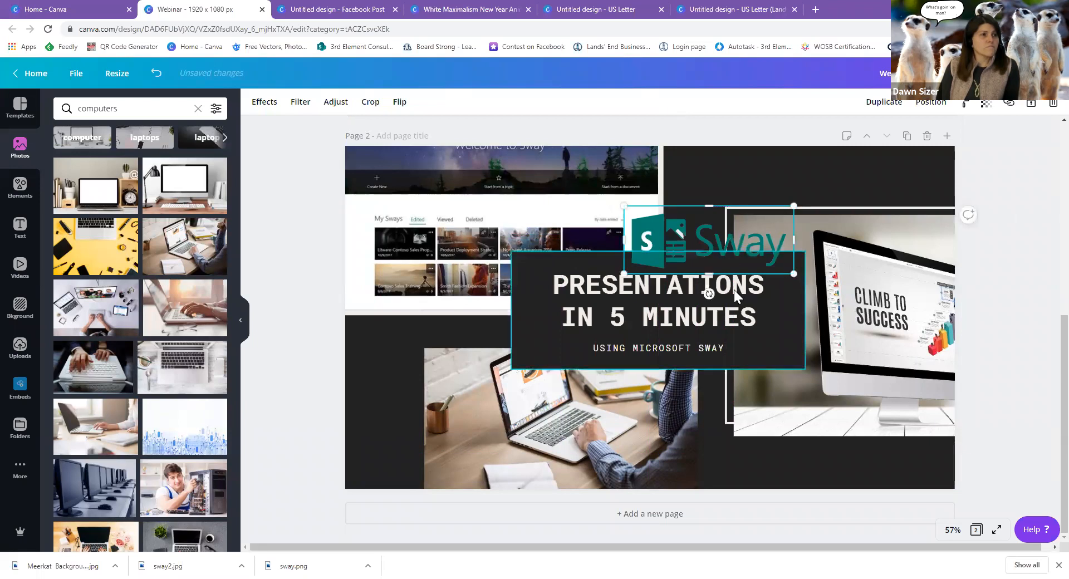
pyautogui.moveTo(709, 294); pyautogui.dragTo(697, 302)
pyautogui.moveTo(701, 247); pyautogui.dragTo(688, 232)
pyautogui.click(808, 198)
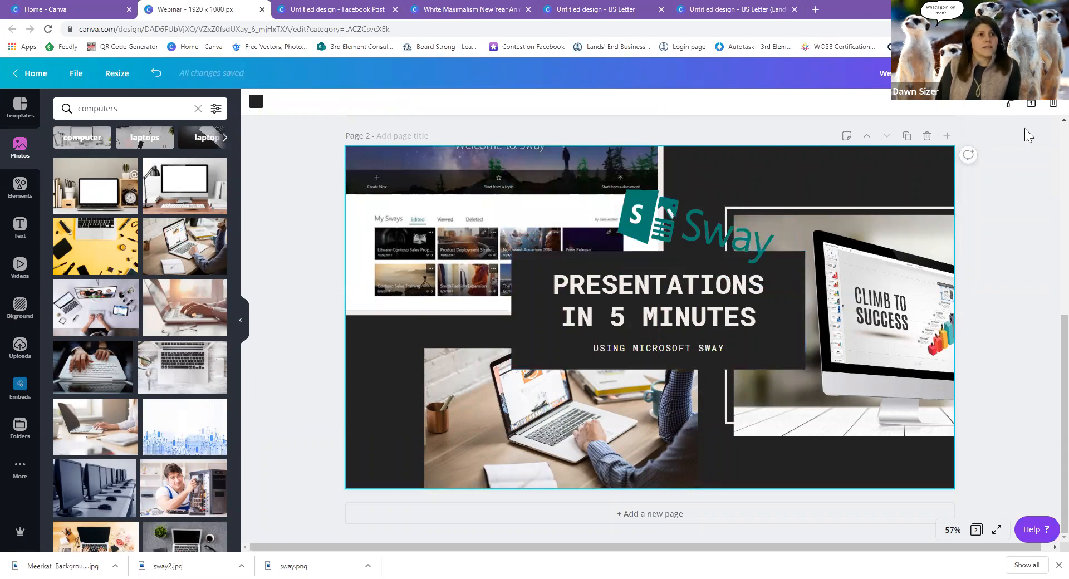
# Download both webinar pages as JPGs in Webinar.zip, then close the webinar design's tab.
pyautogui.click(1030, 103)
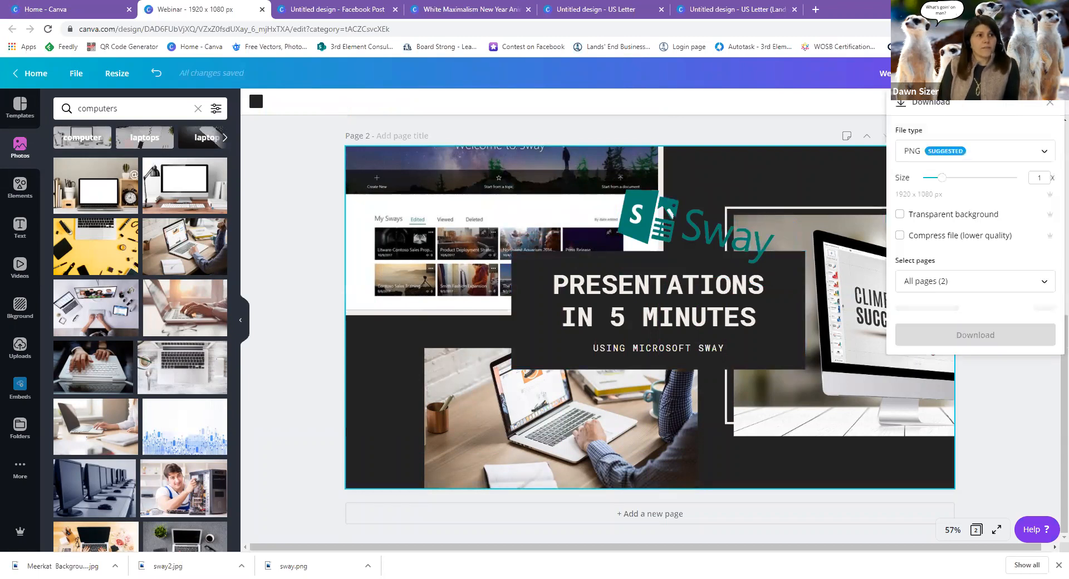
pyautogui.click(1031, 158)
pyautogui.click(1002, 192)
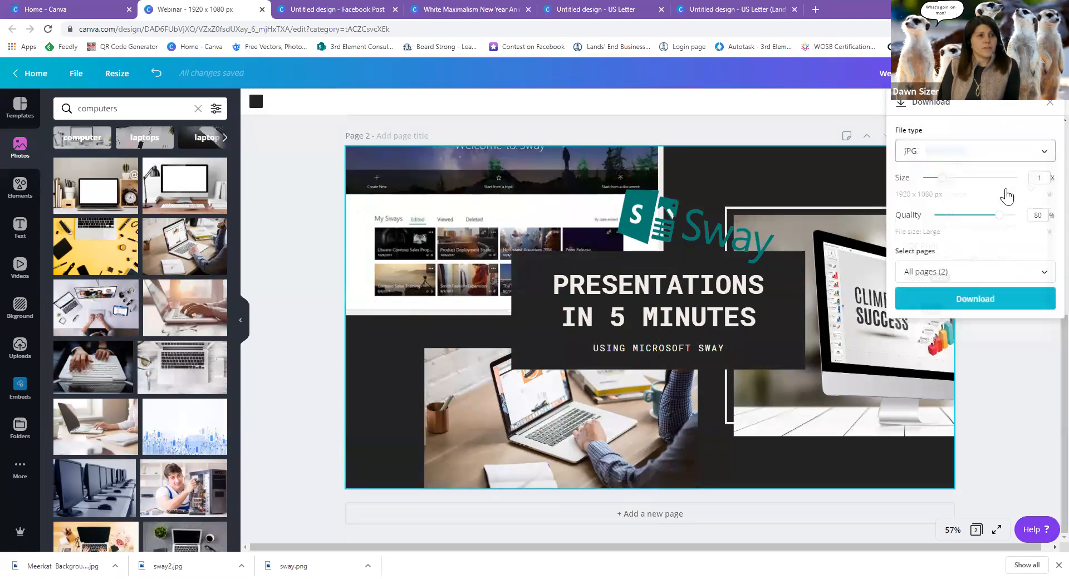
pyautogui.click(993, 303)
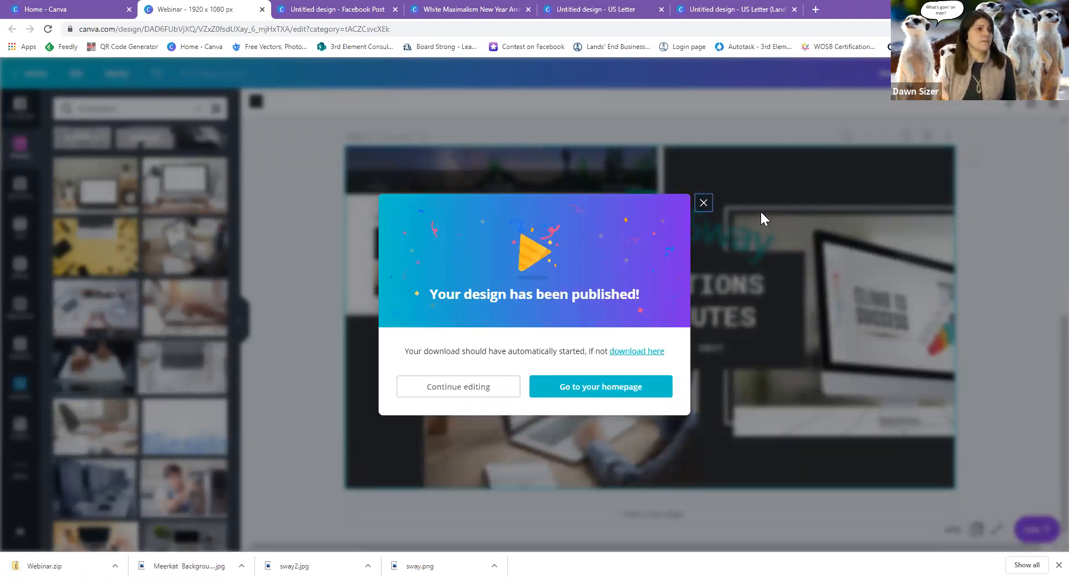
pyautogui.click(704, 204)
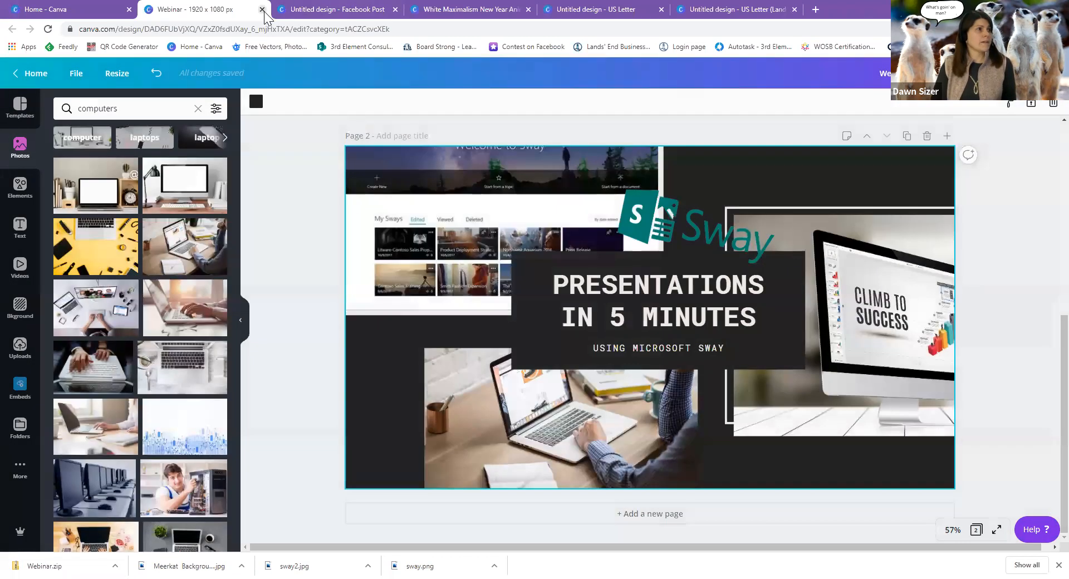
pyautogui.click(261, 9)
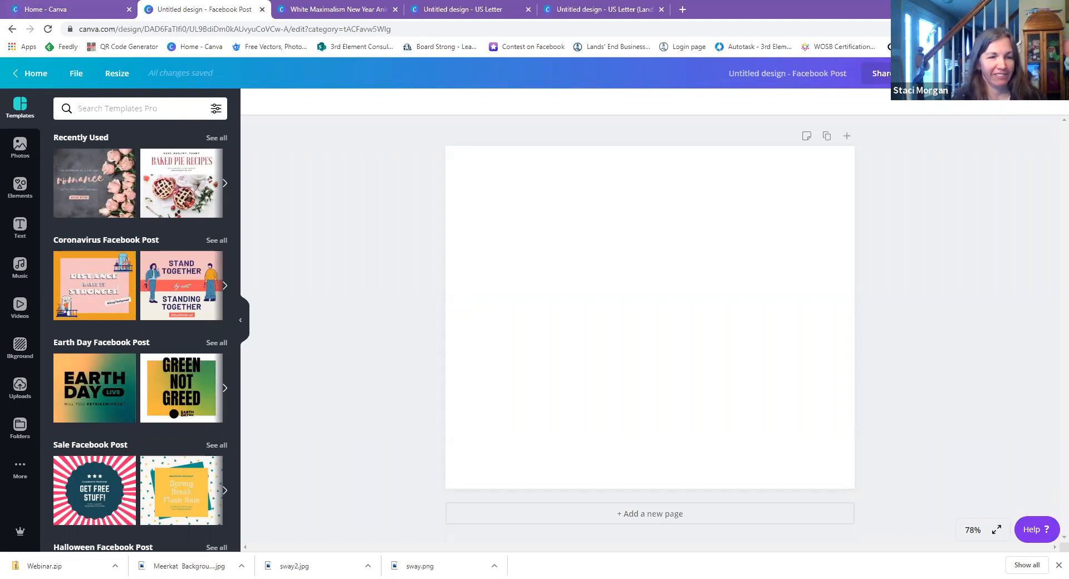
# Show all Earth Day Facebook Post templates beside the blank Facebook post.
pyautogui.click(216, 343)
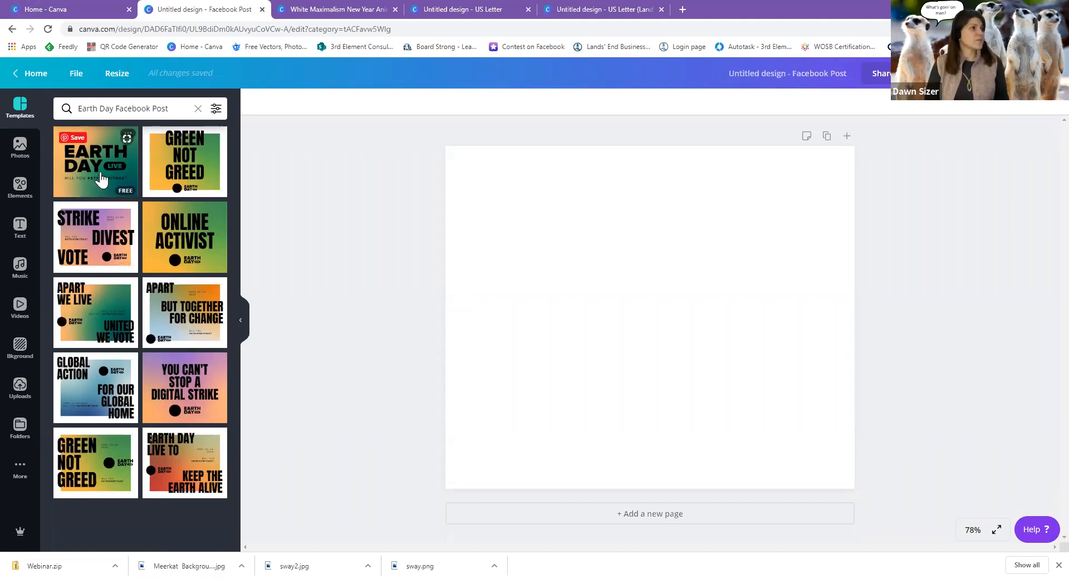
# Search the Facebook Post templates for 'earth' and browse the Earth Hour results.
pyautogui.click(198, 109)
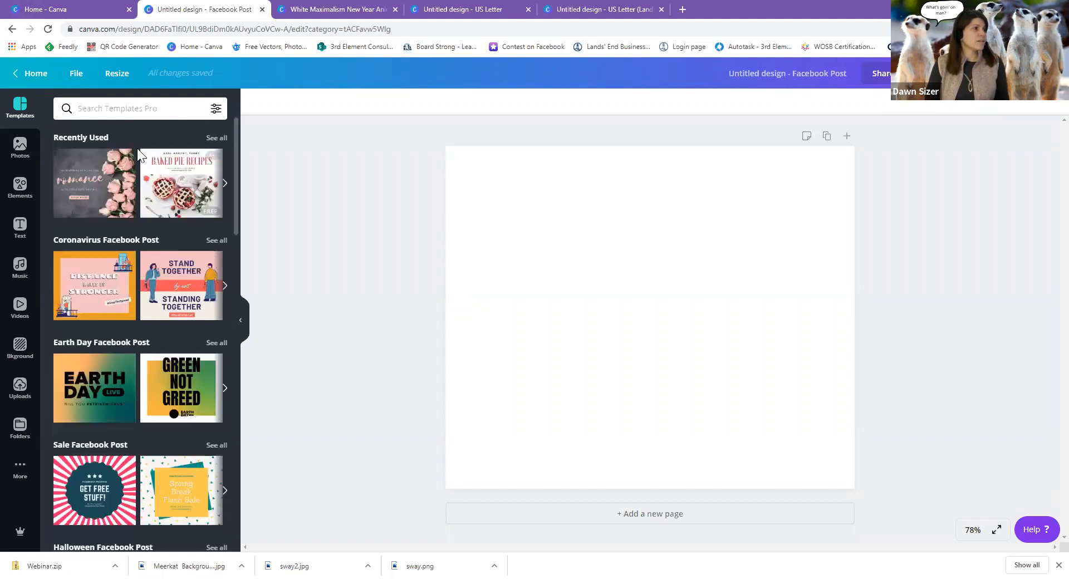
pyautogui.write('earth')
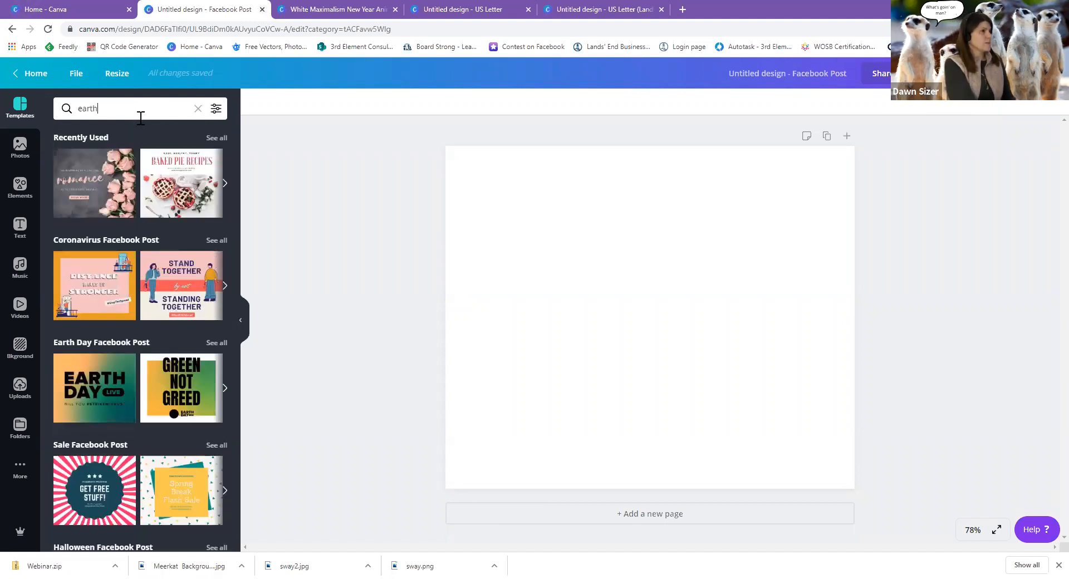
pyautogui.press('Return')
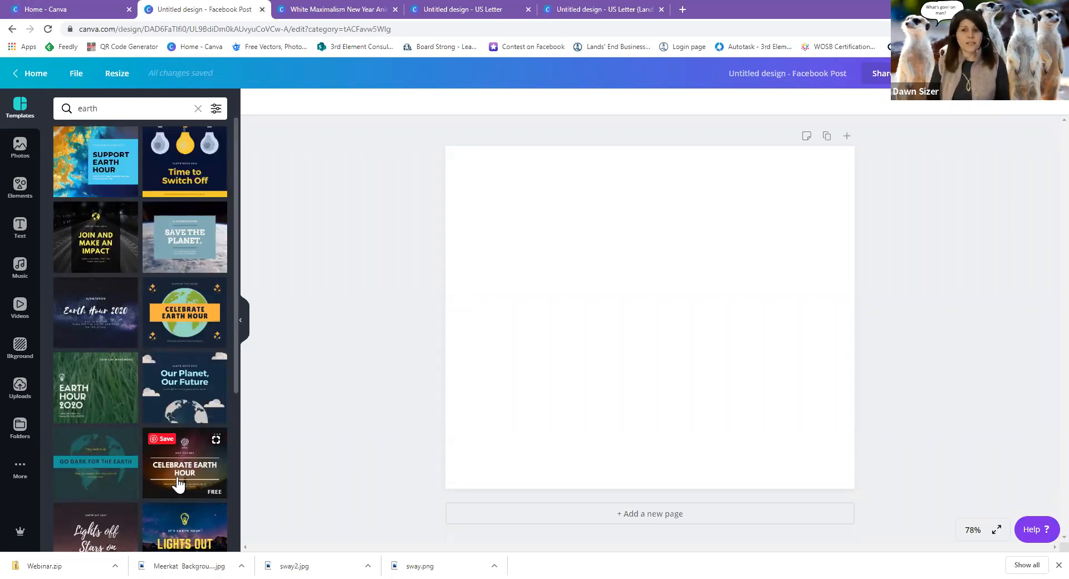
pyautogui.scroll(-6, 178, 484)
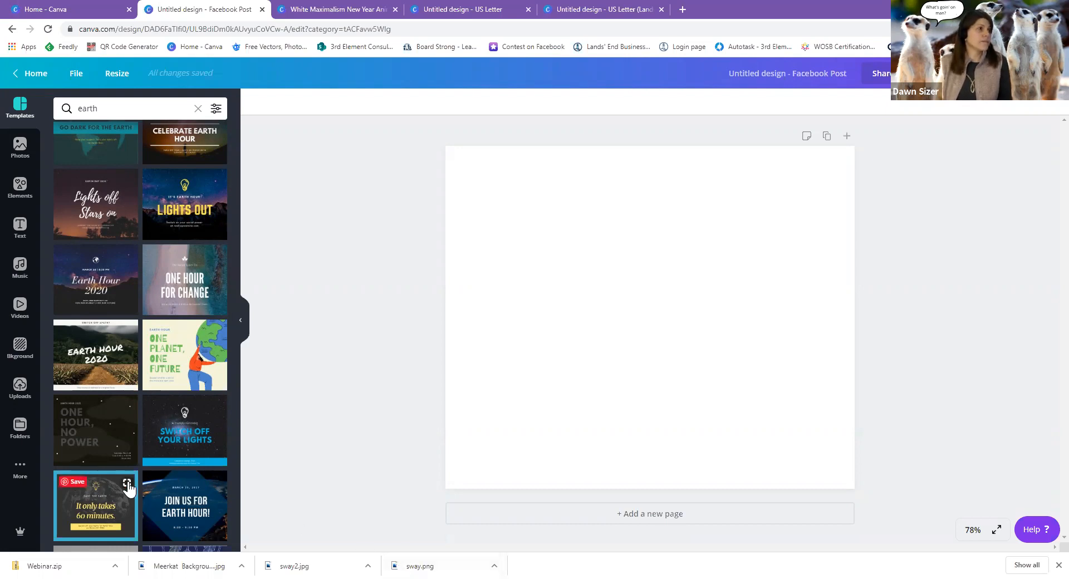
pyautogui.scroll(5, 129, 489)
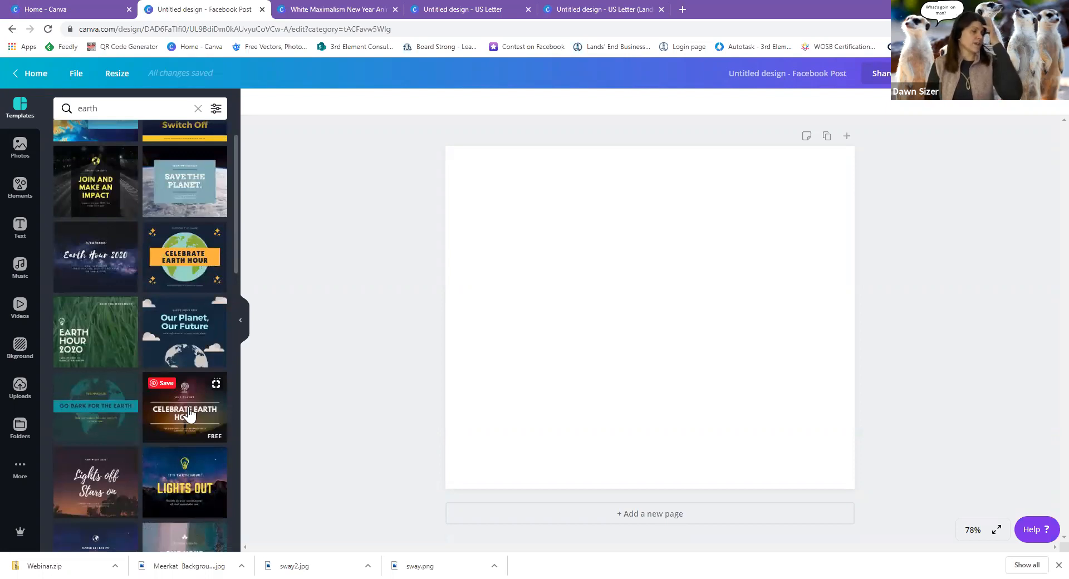
pyautogui.scroll(1, 189, 413)
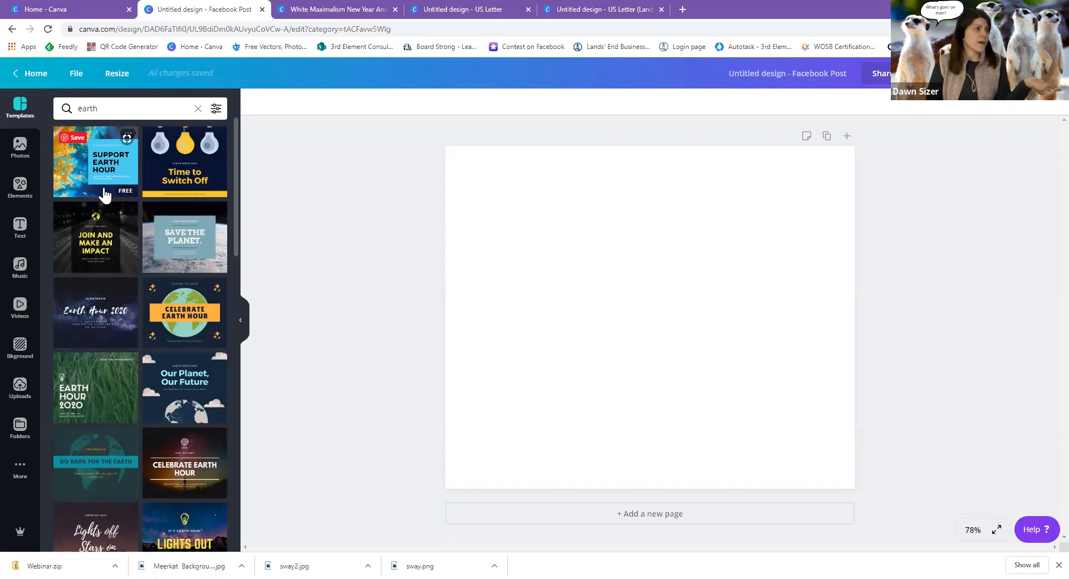
# Try Support Earth Hour and One Hour For Change, ending on the One Planet, One Future template.
pyautogui.click(105, 195)
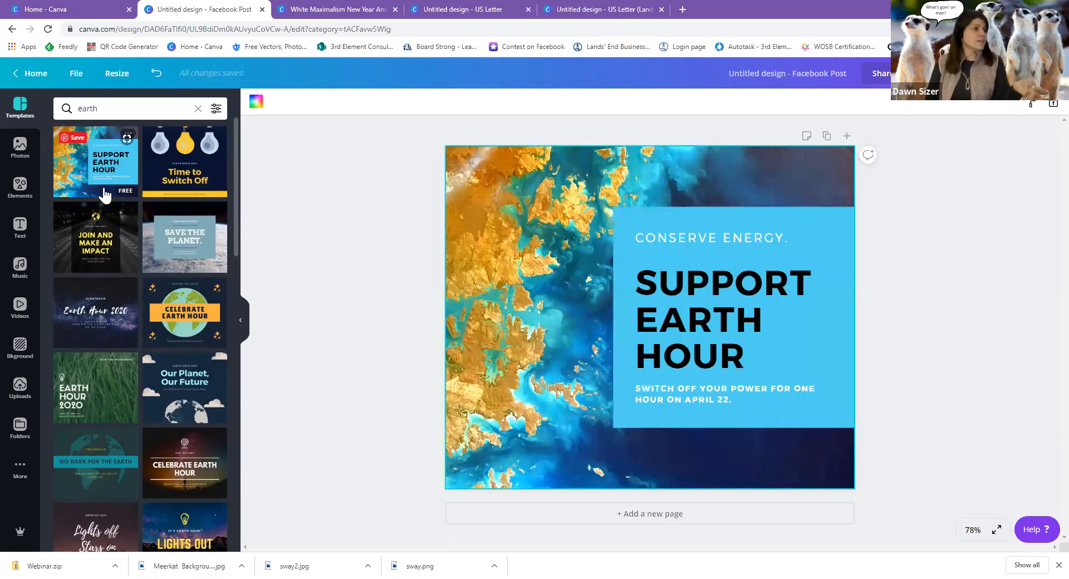
pyautogui.scroll(-5, 201, 417)
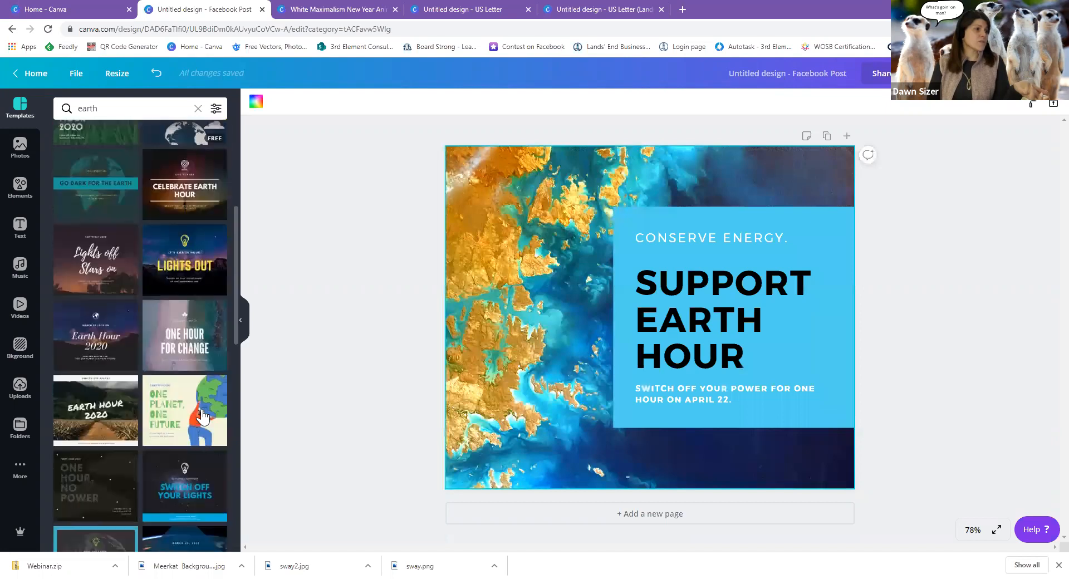
pyautogui.click(191, 362)
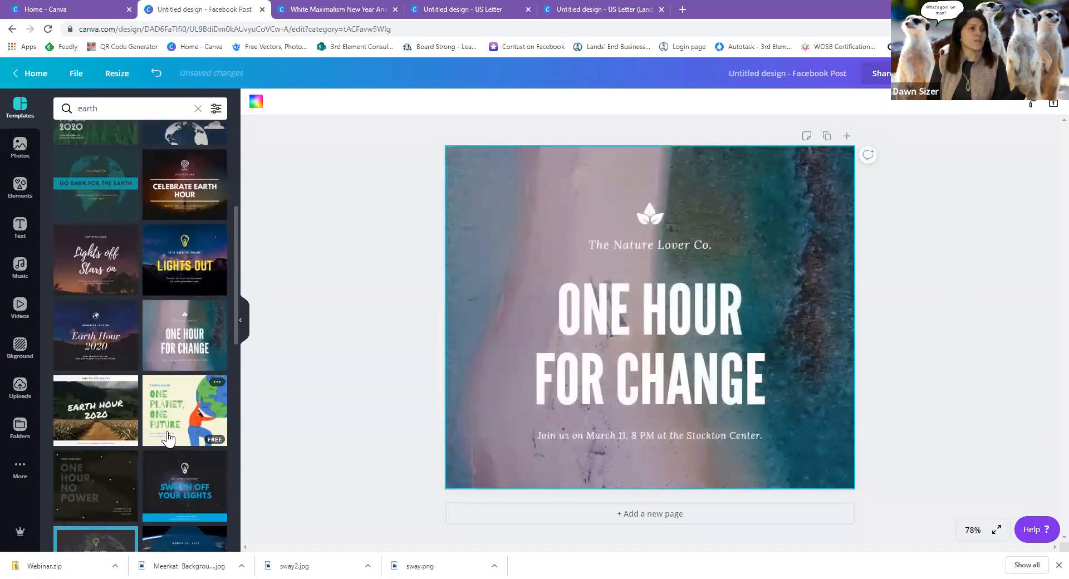
pyautogui.click(182, 430)
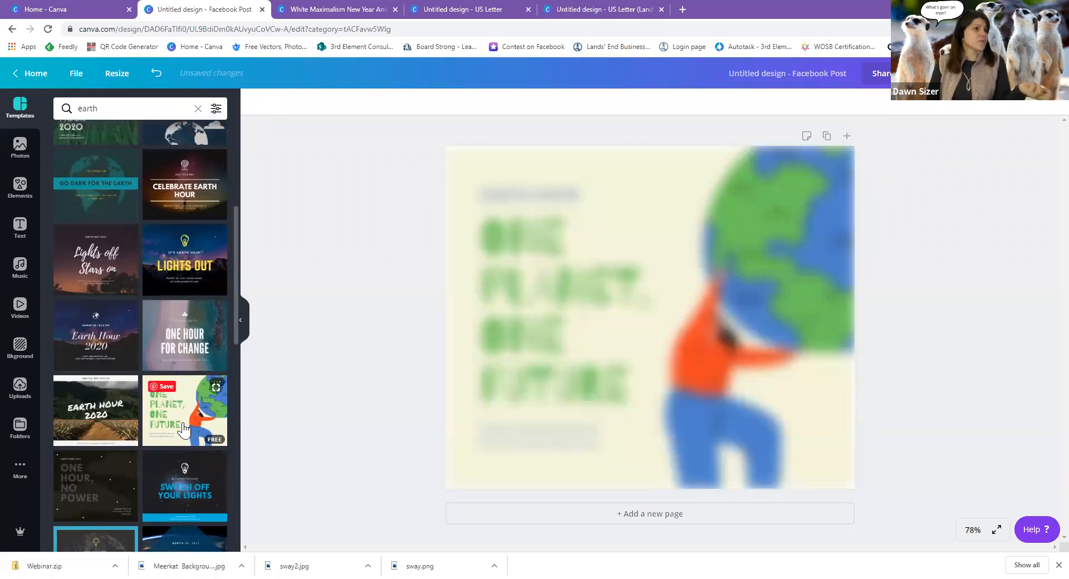
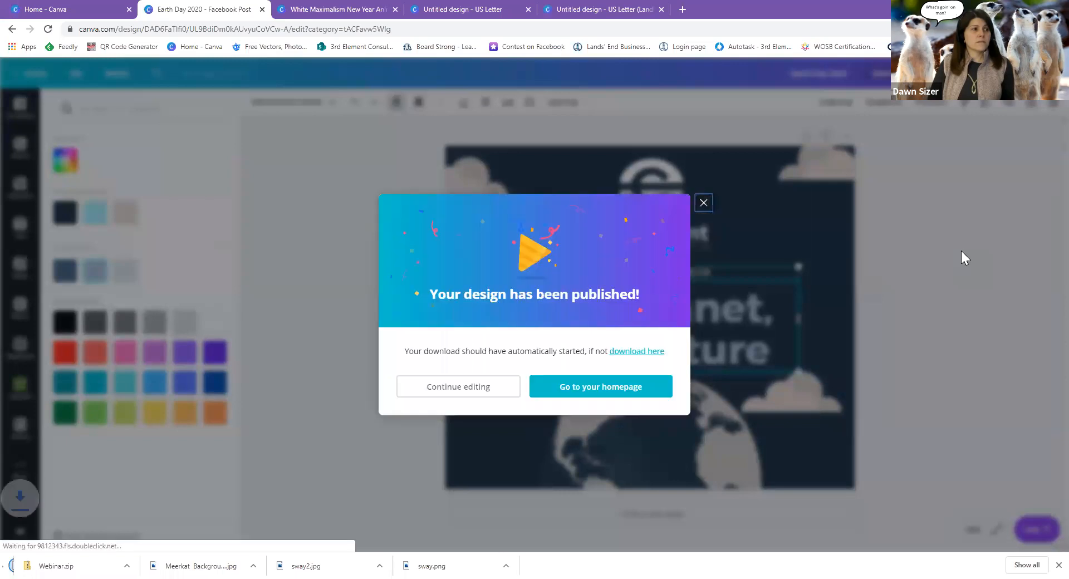
# Dismiss the publish confirmation and close the Earth Day 2020 design.
pyautogui.click(704, 204)
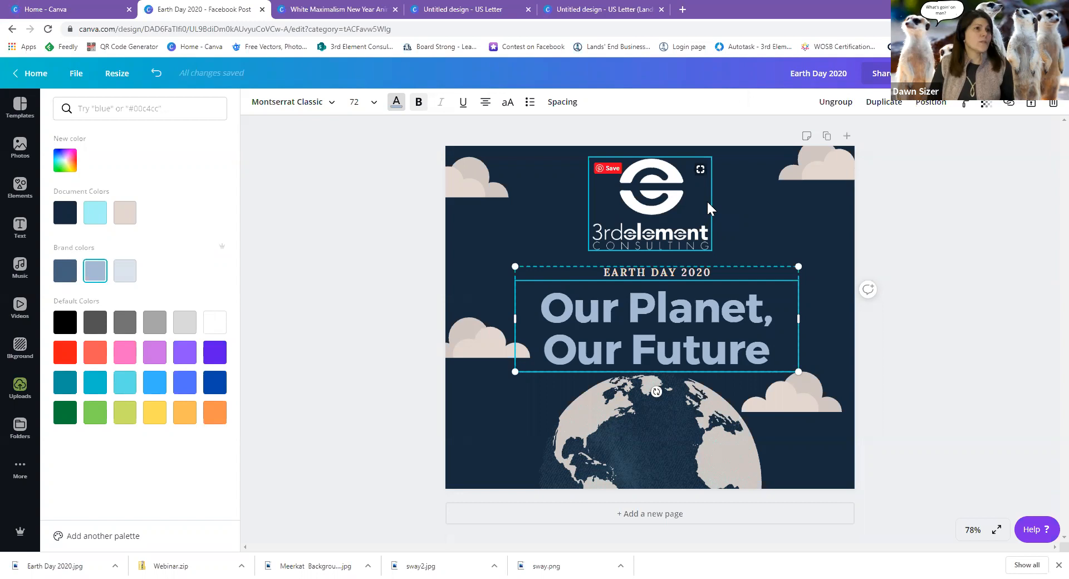
pyautogui.click(262, 10)
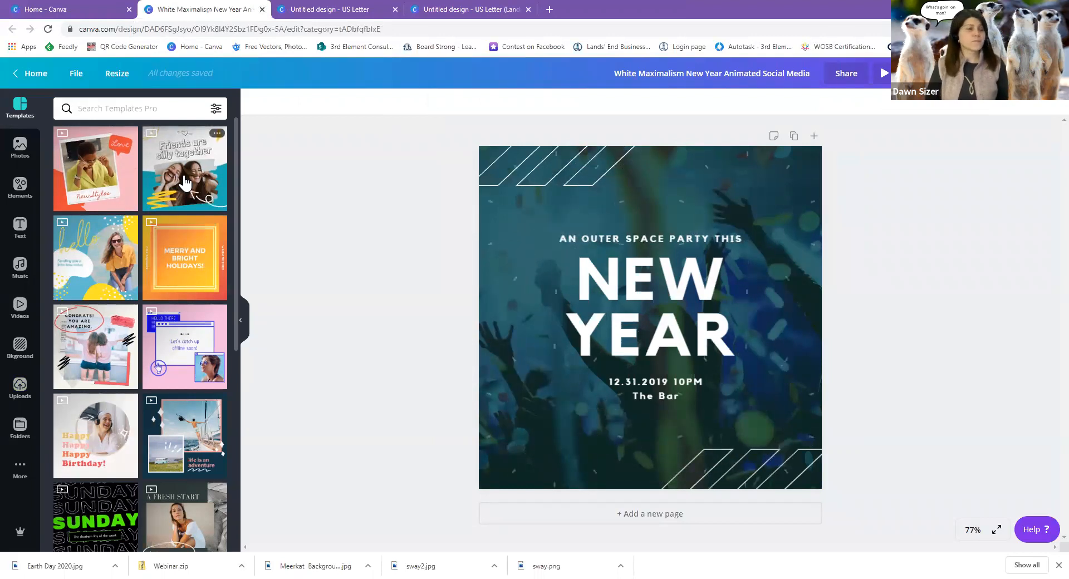
# Preview the New Styles, hello, A Fresh Start and You rock! templates.
pyautogui.click(100, 182)
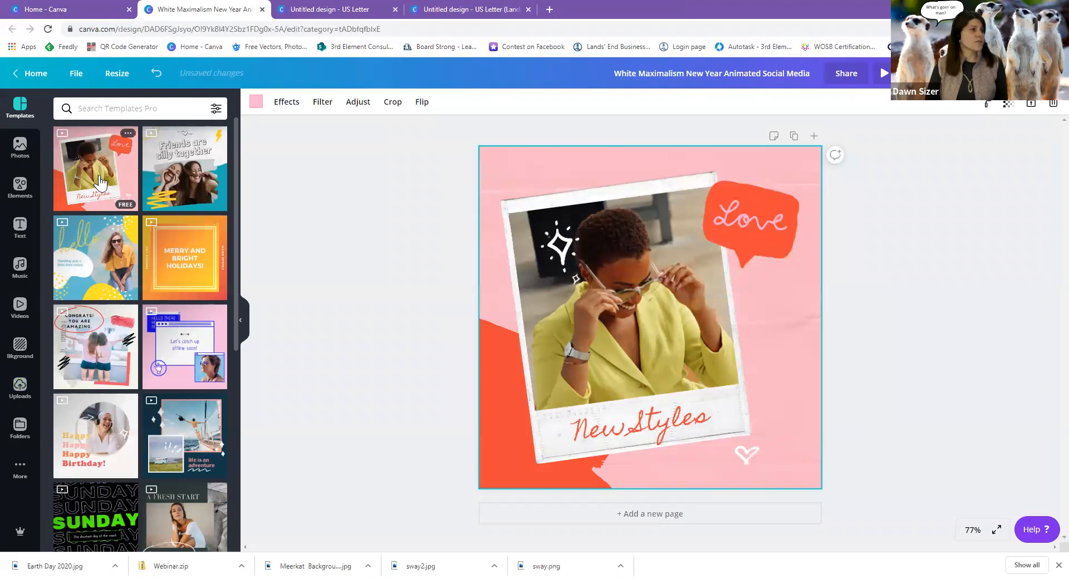
pyautogui.click(96, 272)
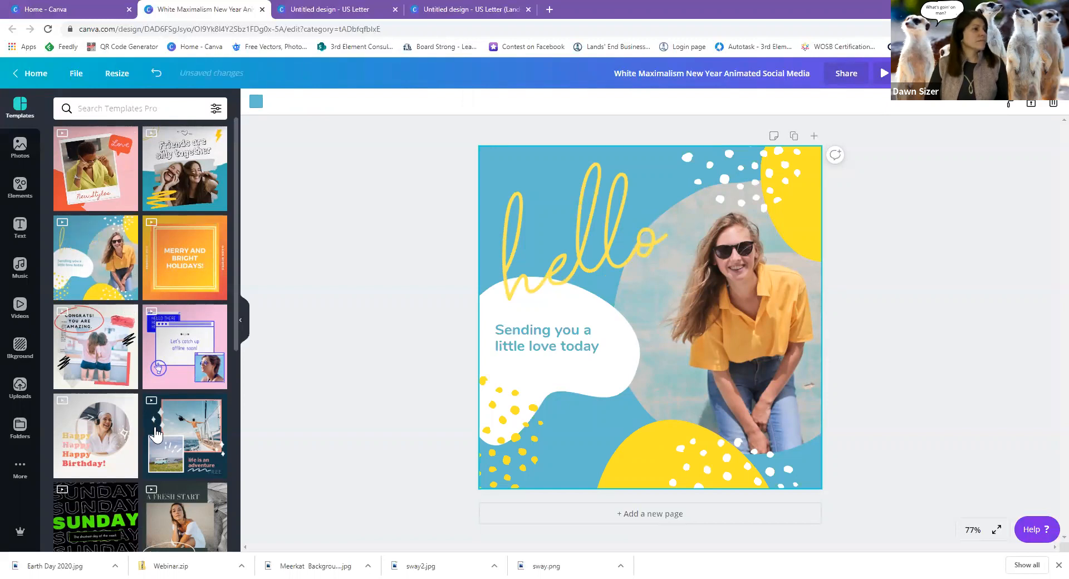
pyautogui.scroll(-5, 156, 434)
pyautogui.click(176, 241)
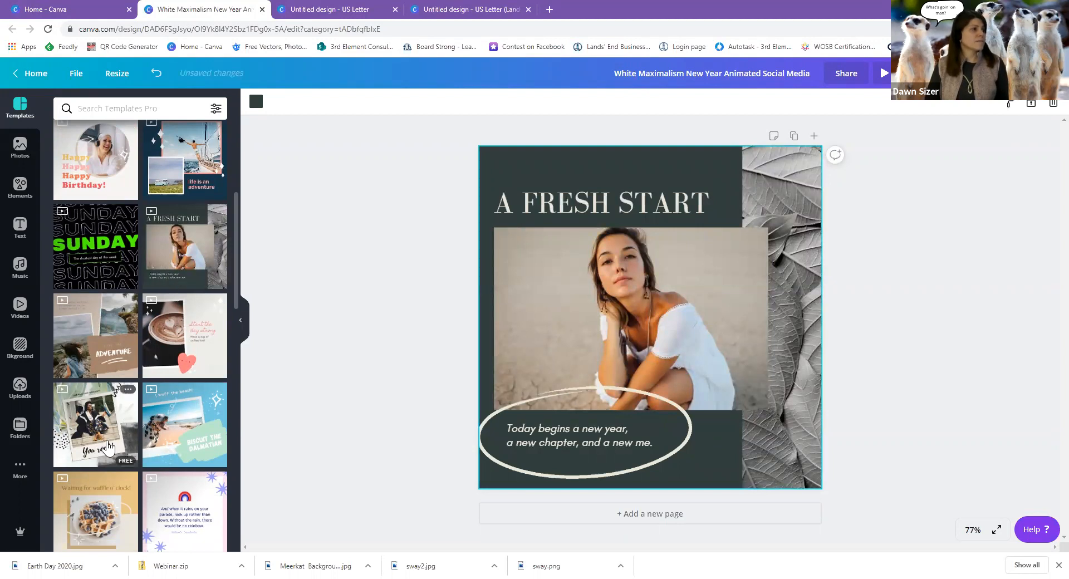
pyautogui.click(107, 447)
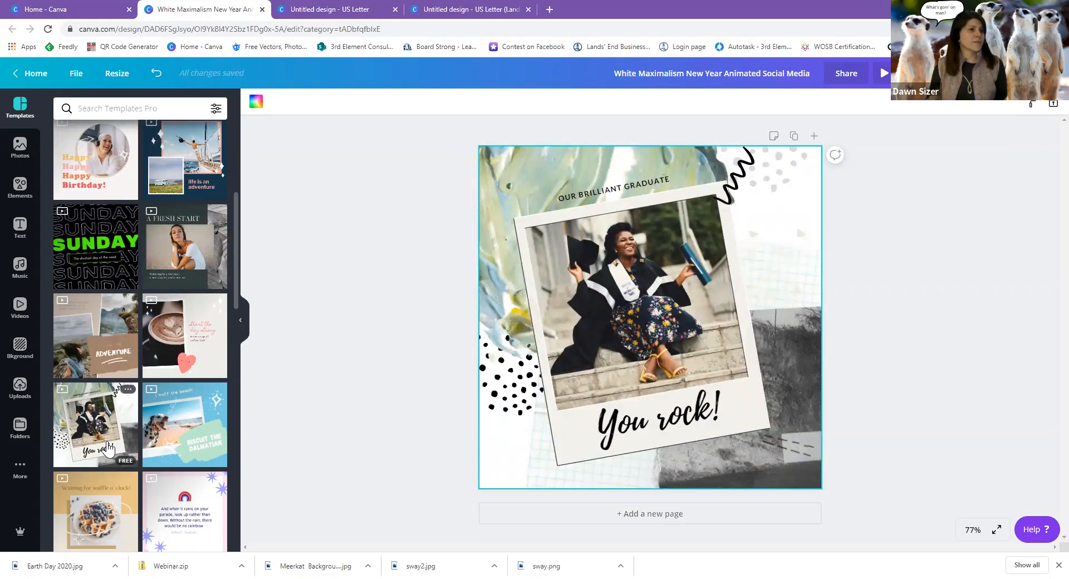
# Apply the dark New Year outer-space party template to the design.
pyautogui.scroll(-7, 107, 456)
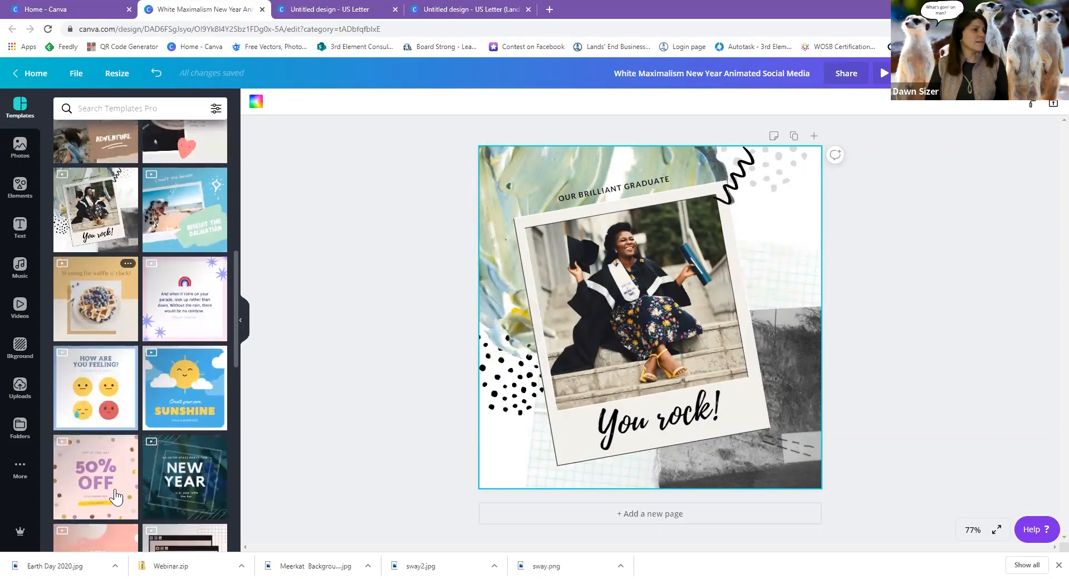
pyautogui.click(182, 333)
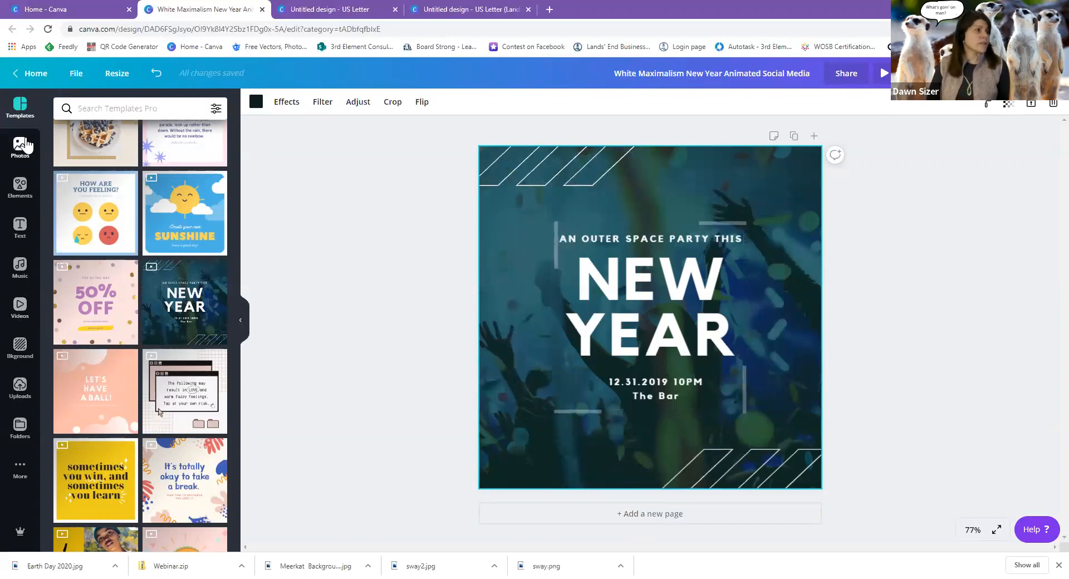
pyautogui.click(21, 149)
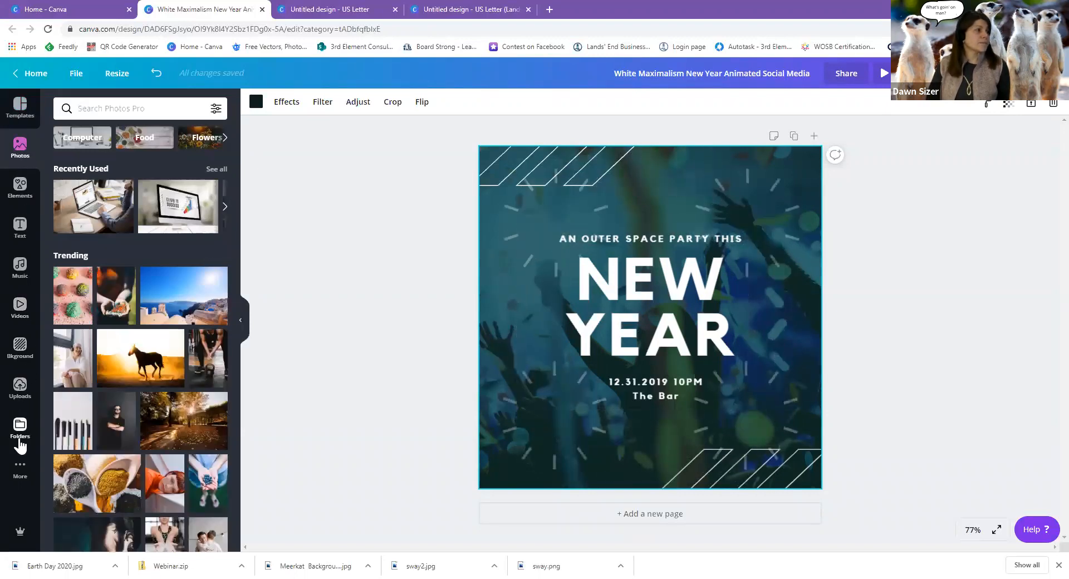
# Add the uploaded 'Welcome to Sway' screenshot and stretch it over nearly the whole page.
pyautogui.click(20, 387)
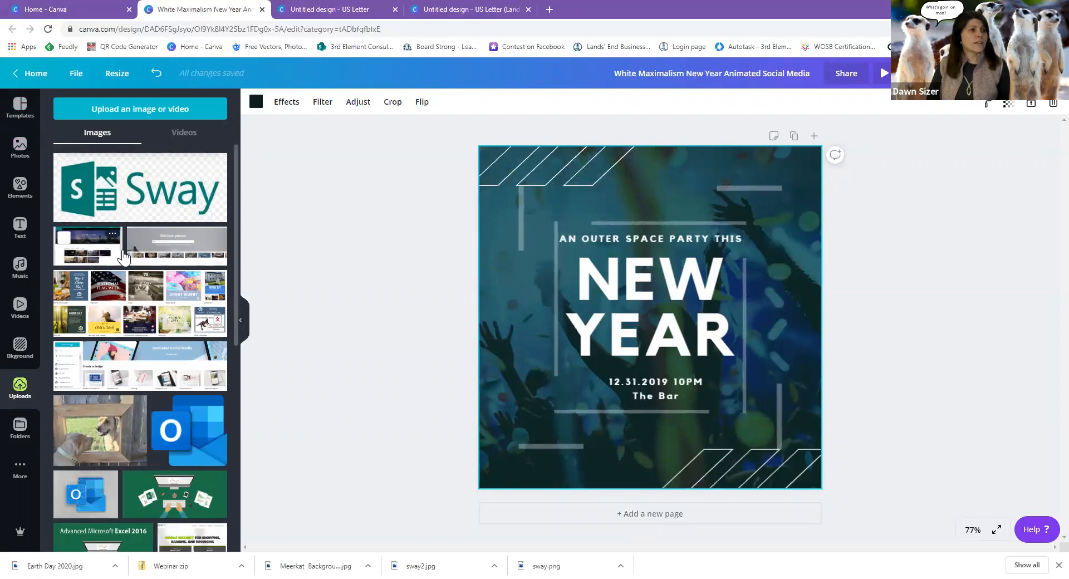
pyautogui.click(783, 206)
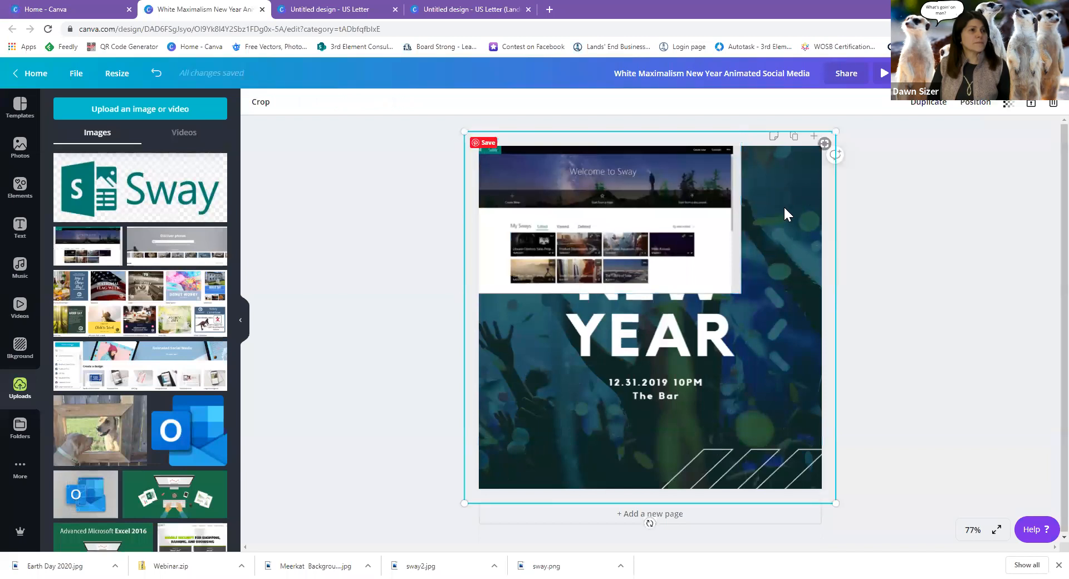
pyautogui.click(736, 222)
pyautogui.moveTo(736, 223); pyautogui.dragTo(669, 450)
pyautogui.moveTo(718, 350); pyautogui.dragTo(935, 95)
pyautogui.moveTo(663, 383); pyautogui.dragTo(642, 300)
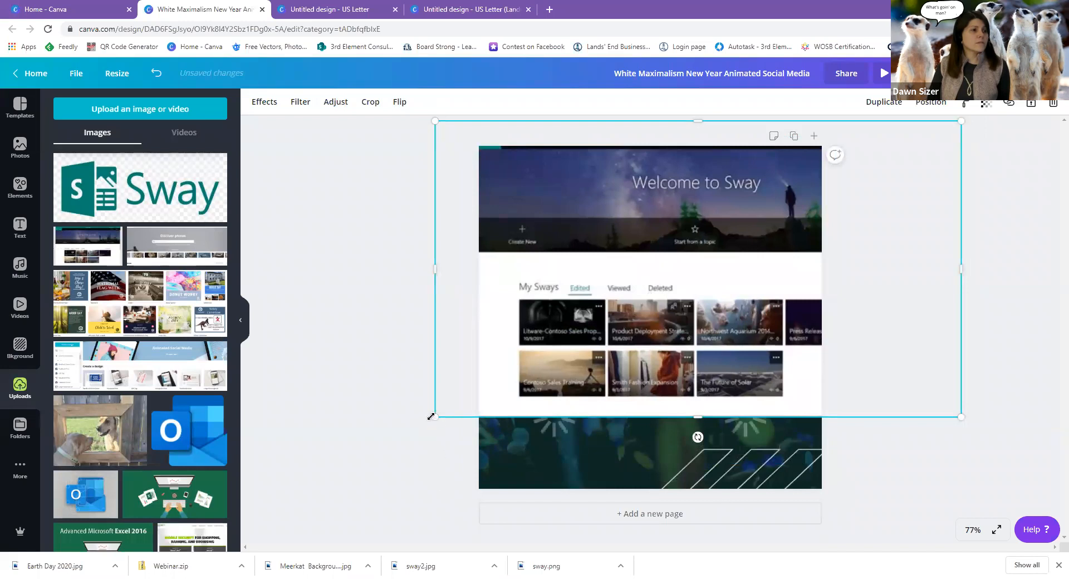
pyautogui.moveTo(434, 417); pyautogui.dragTo(356, 529)
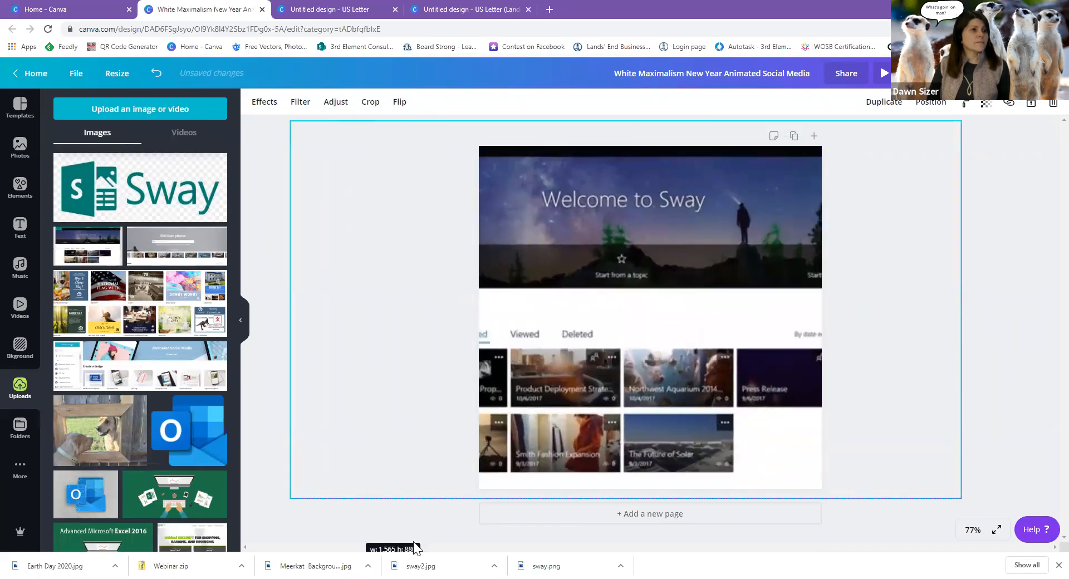
pyautogui.moveTo(558, 316); pyautogui.dragTo(609, 306)
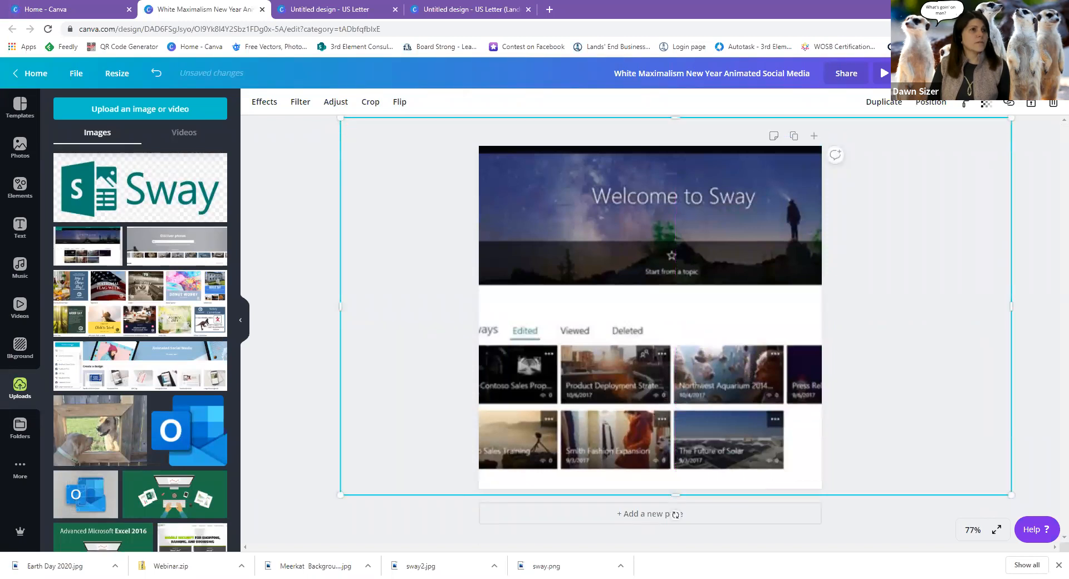
# Send the Sway screenshot to the back and set its transparency to 64.
pyautogui.click(940, 109)
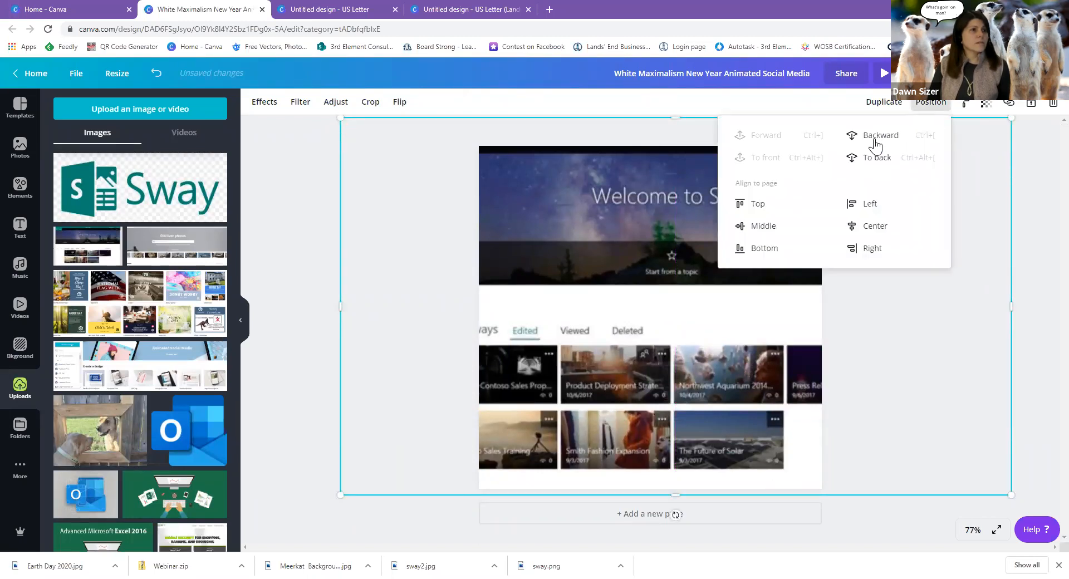
pyautogui.click(872, 162)
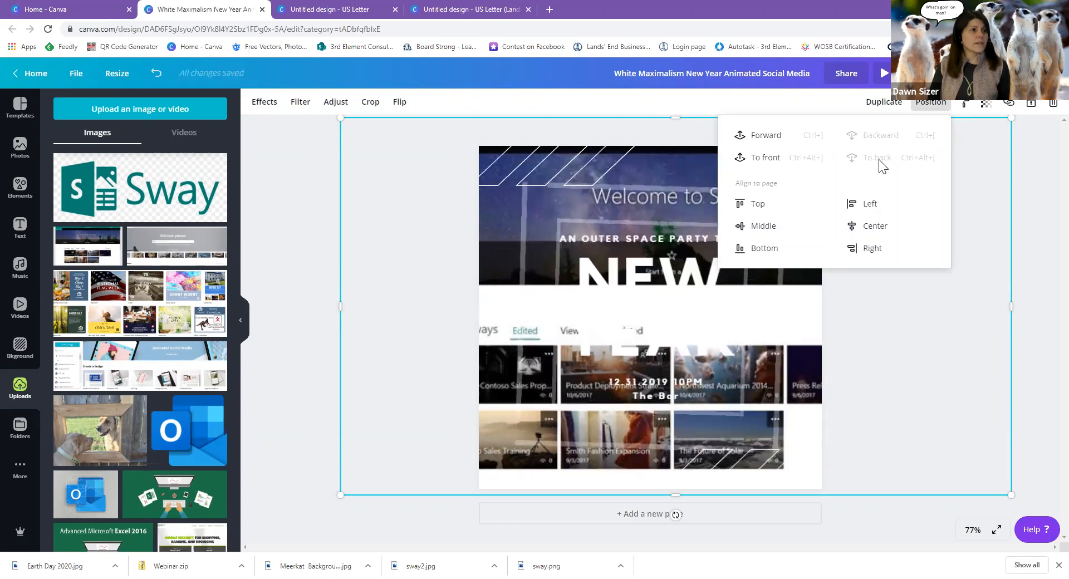
pyautogui.click(986, 111)
pyautogui.moveTo(950, 133); pyautogui.dragTo(930, 146)
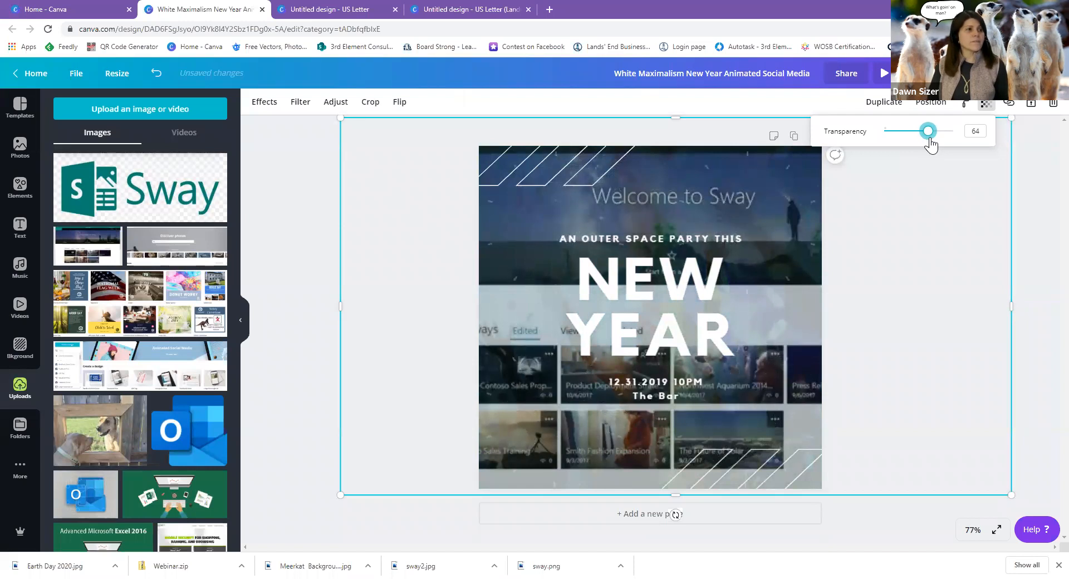
pyautogui.click(757, 231)
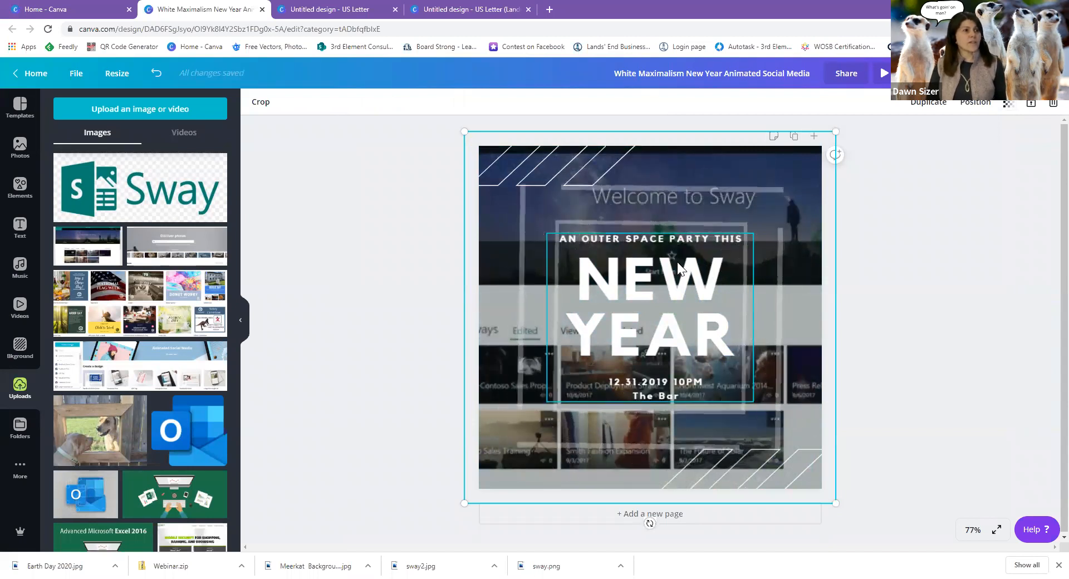
pyautogui.click(670, 288)
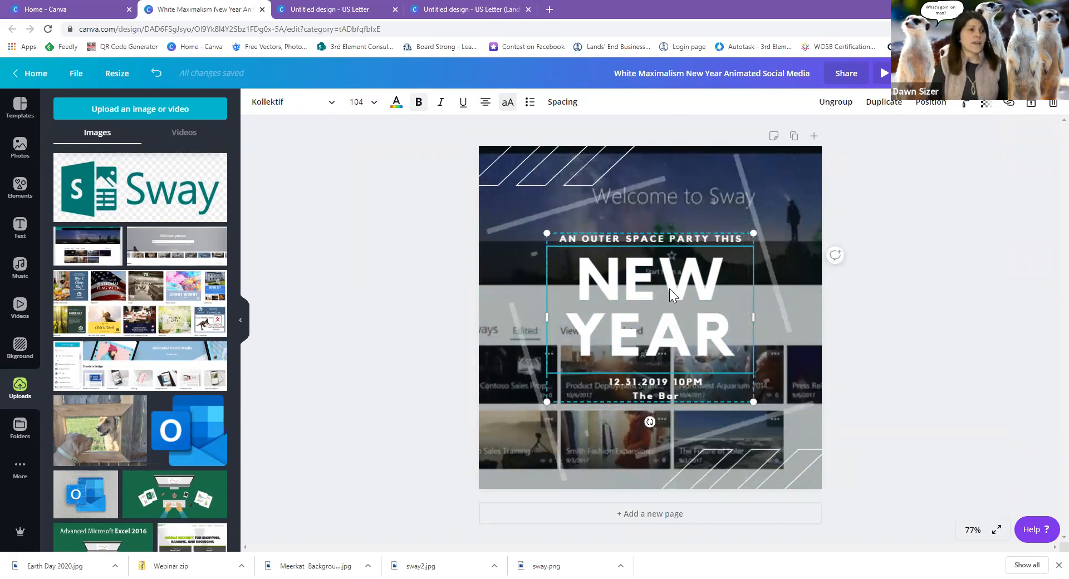
# Replace the NEW YEAR heading with MICROSOFT SWAY at font size 64.
pyautogui.moveTo(585, 273); pyautogui.dragTo(724, 332)
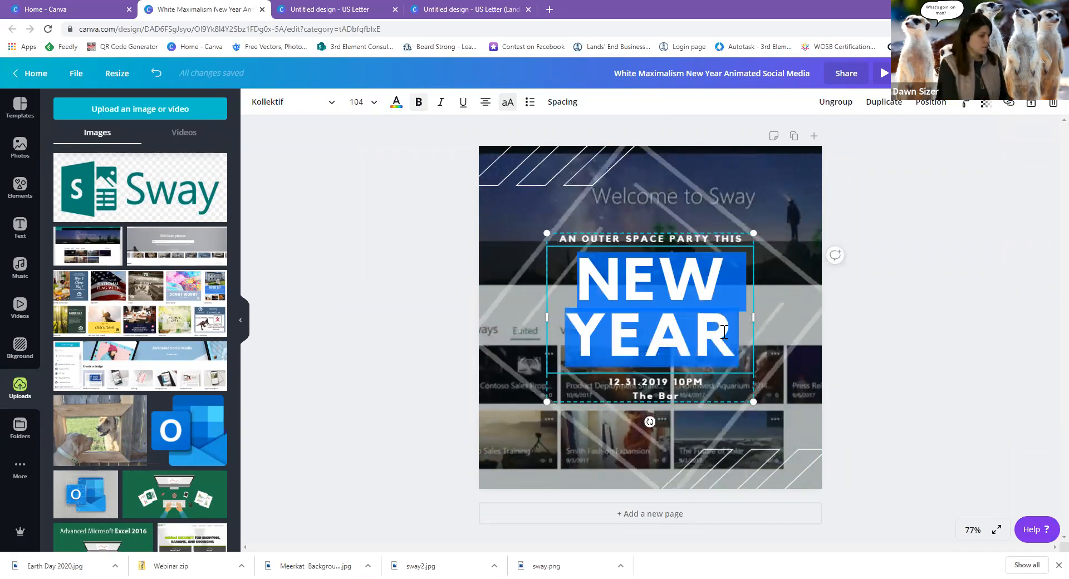
pyautogui.write('MIC')
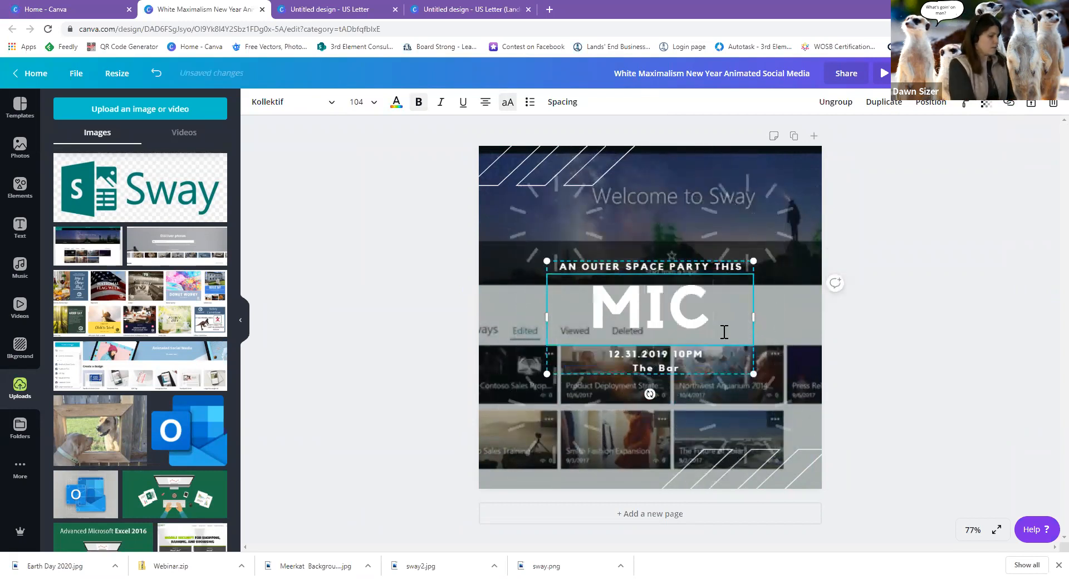
pyautogui.write('ROSOFT')
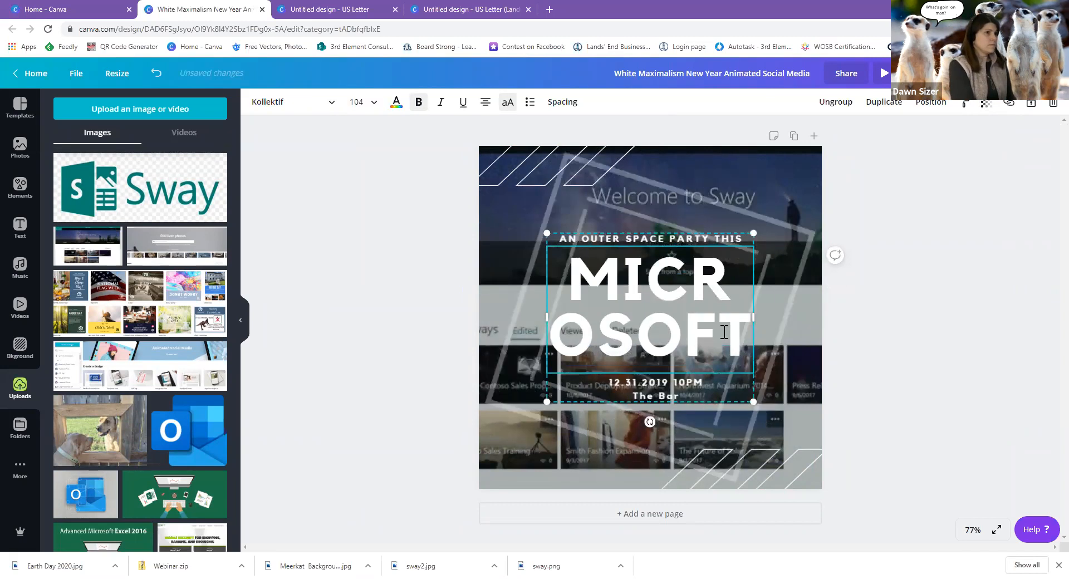
pyautogui.write(' SWAY')
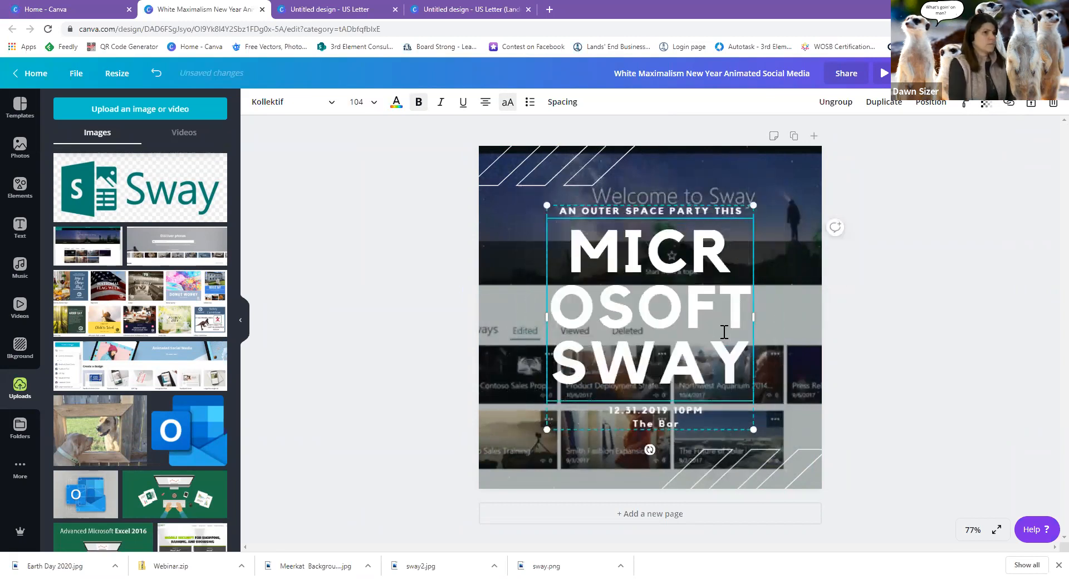
pyautogui.moveTo(569, 237); pyautogui.dragTo(753, 361)
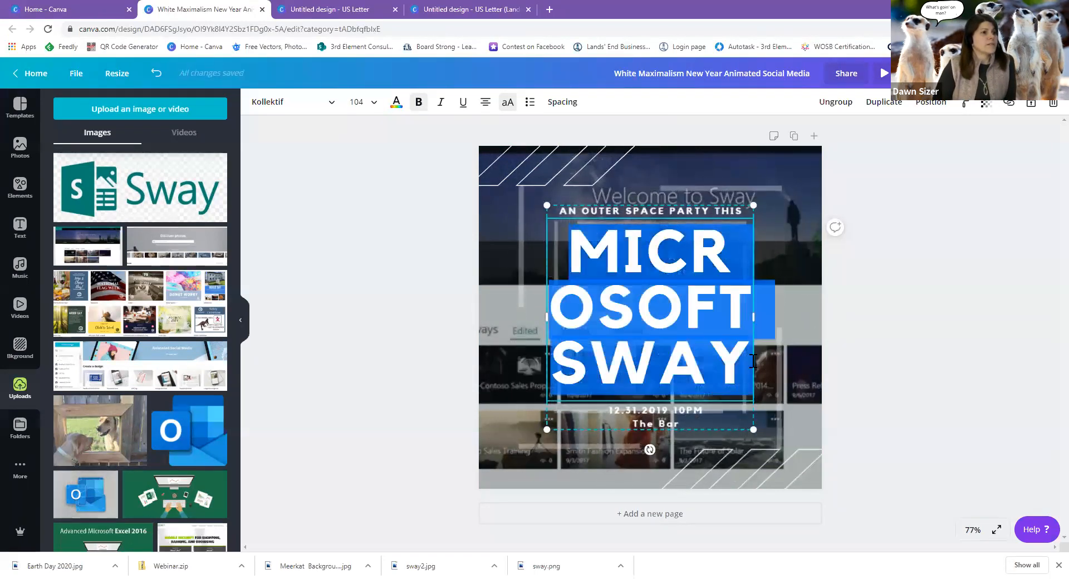
pyautogui.click(375, 103)
pyautogui.click(364, 244)
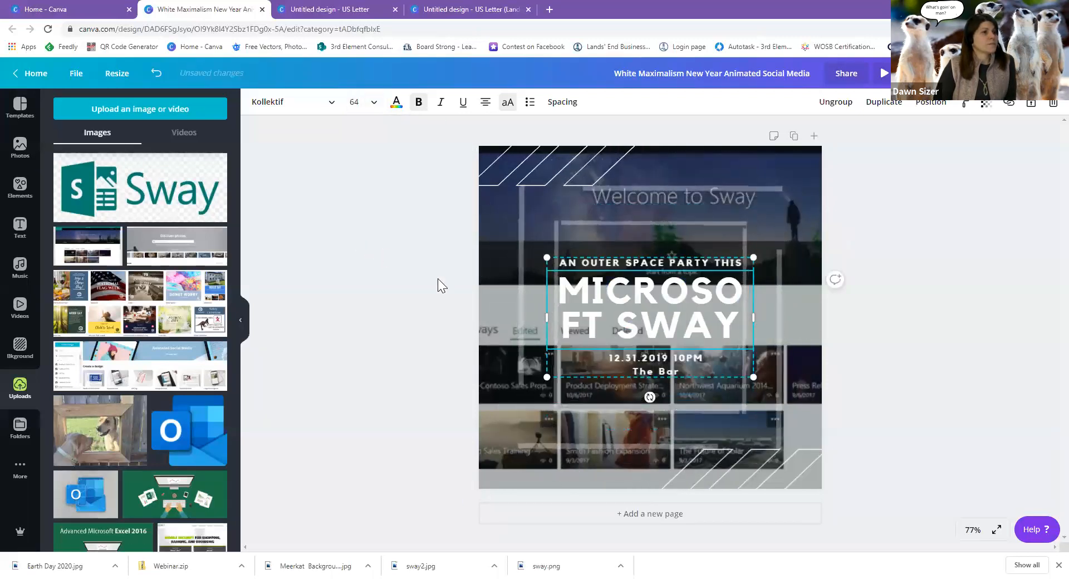
# Put SWAY on its own line, widen the heading, and re-centre the text group.
pyautogui.click(623, 318)
pyautogui.press('Return')
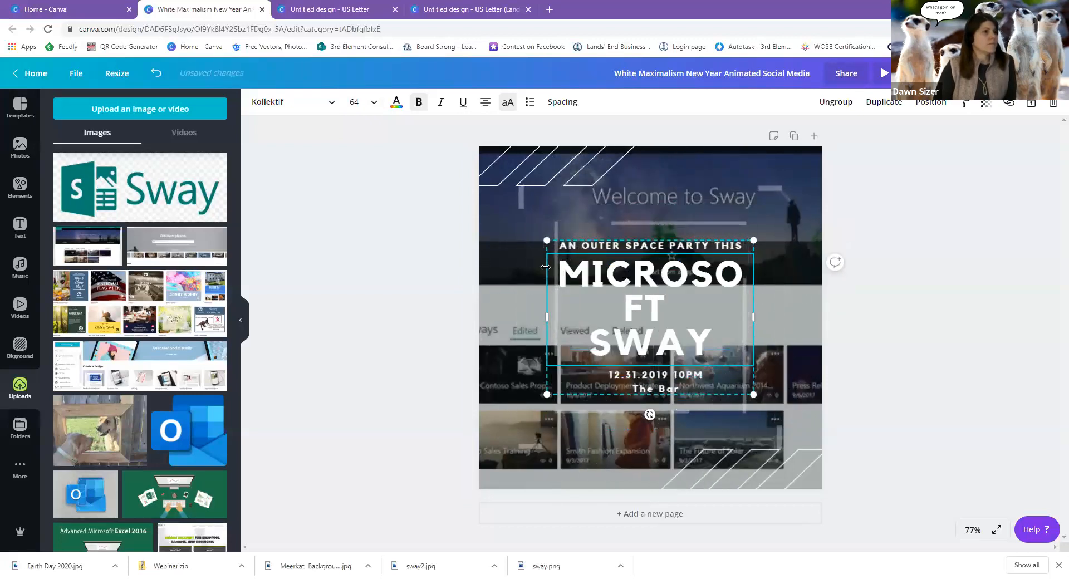
pyautogui.moveTo(545, 315); pyautogui.dragTo(513, 316)
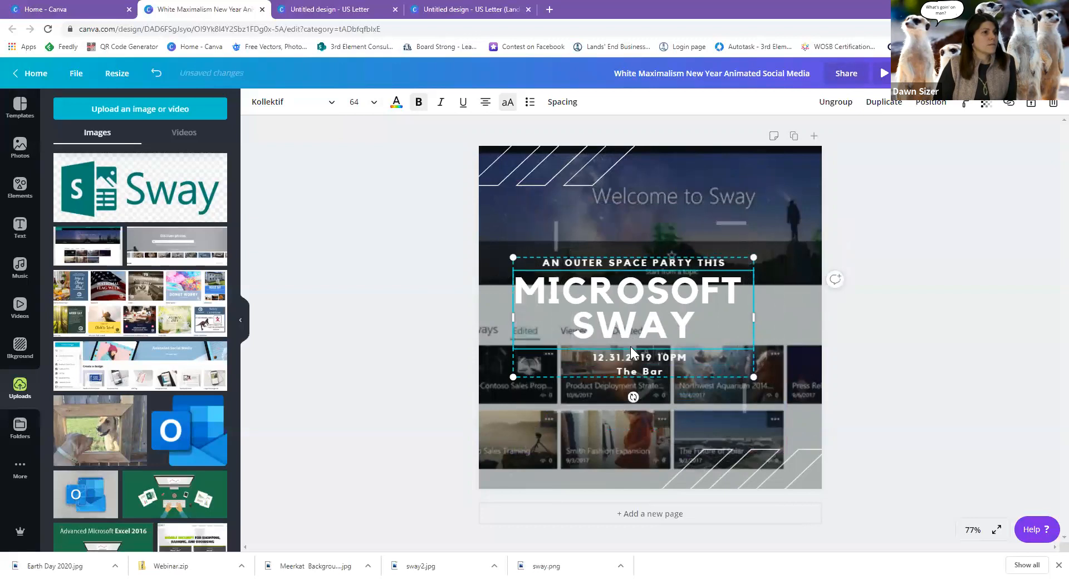
pyautogui.moveTo(639, 336); pyautogui.dragTo(665, 339)
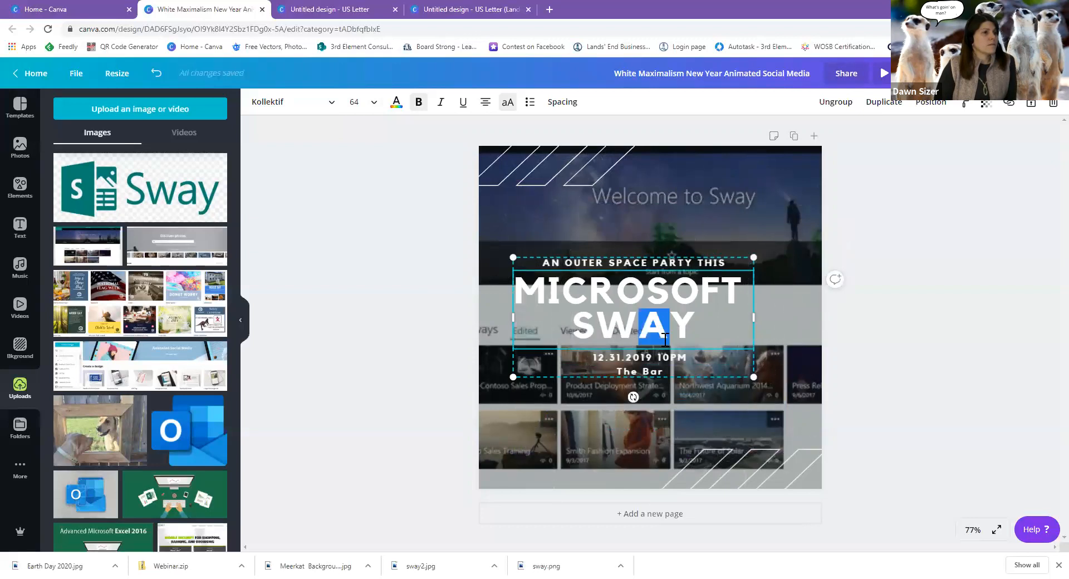
pyautogui.click(647, 263)
pyautogui.moveTo(647, 262); pyautogui.dragTo(657, 262)
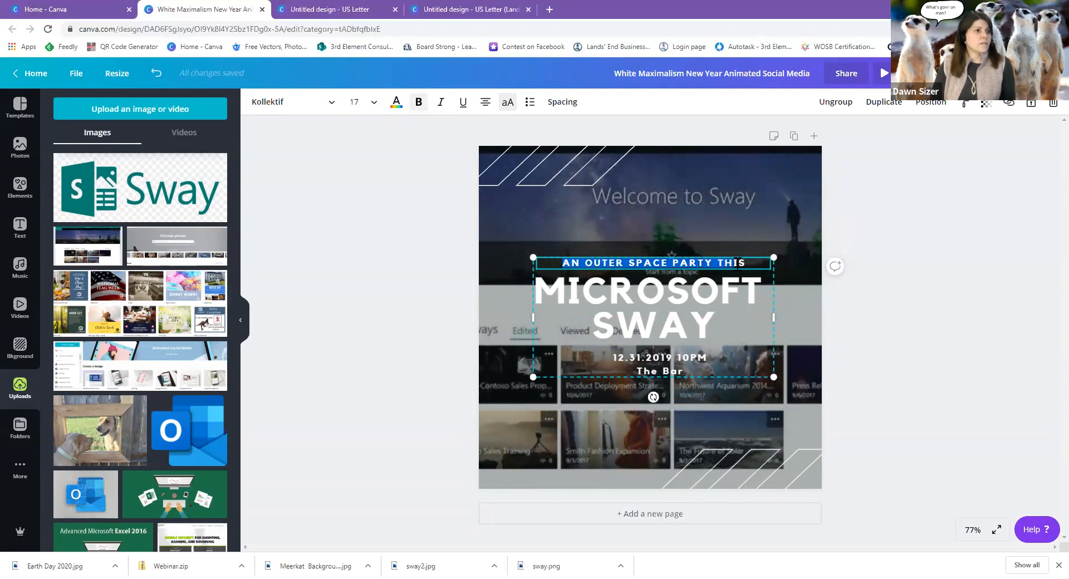
# Change the tagline to WEBINAR and select the old 12.31.2019 date.
pyautogui.write('WEBINAR')
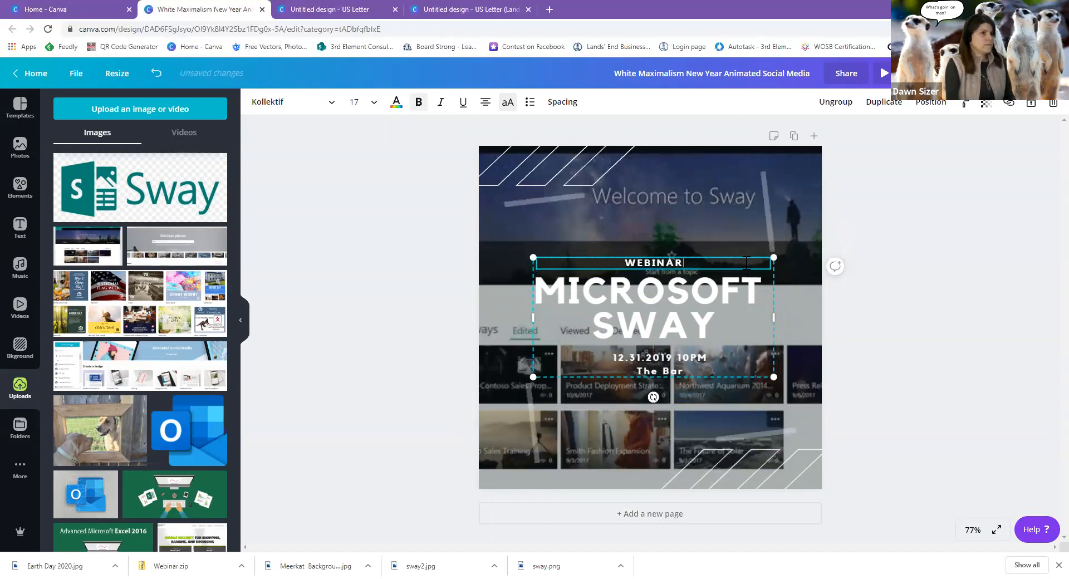
pyautogui.click(642, 366)
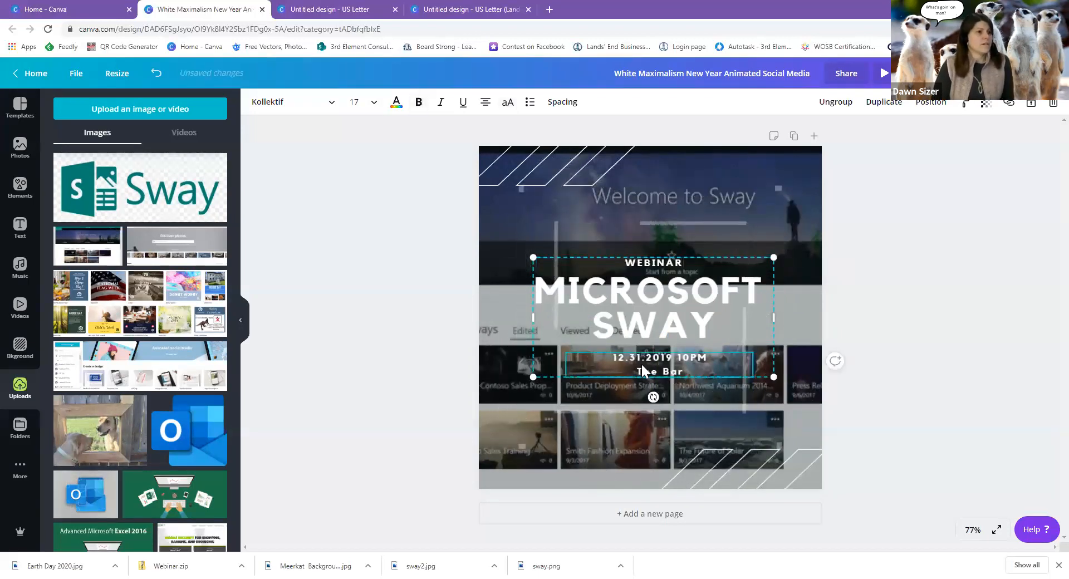
pyautogui.click(628, 360)
pyautogui.moveTo(666, 351); pyautogui.dragTo(674, 353)
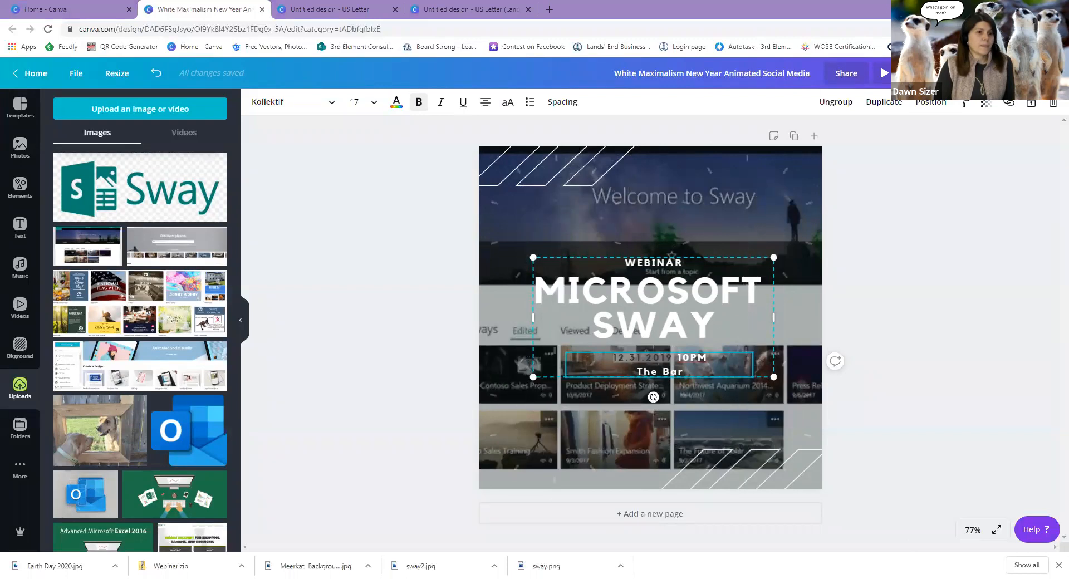
# Change the date to 04.24.2020 11AM and delete 'The Bar' venue line.
pyautogui.click(788, 524)
pyautogui.click(626, 361)
pyautogui.click(615, 359)
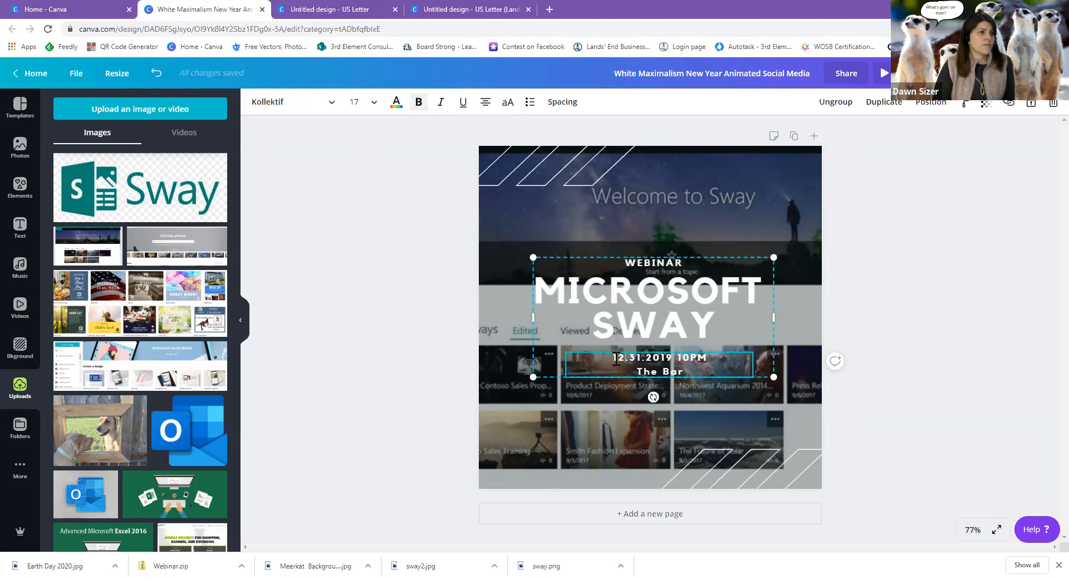
pyautogui.moveTo(612, 358); pyautogui.dragTo(670, 350)
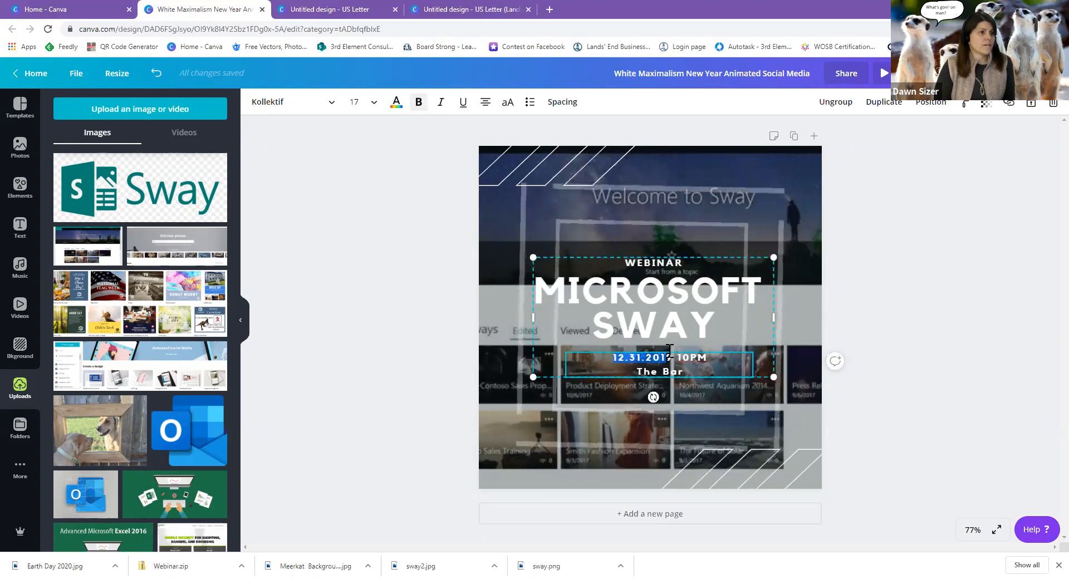
pyautogui.write('04.24')
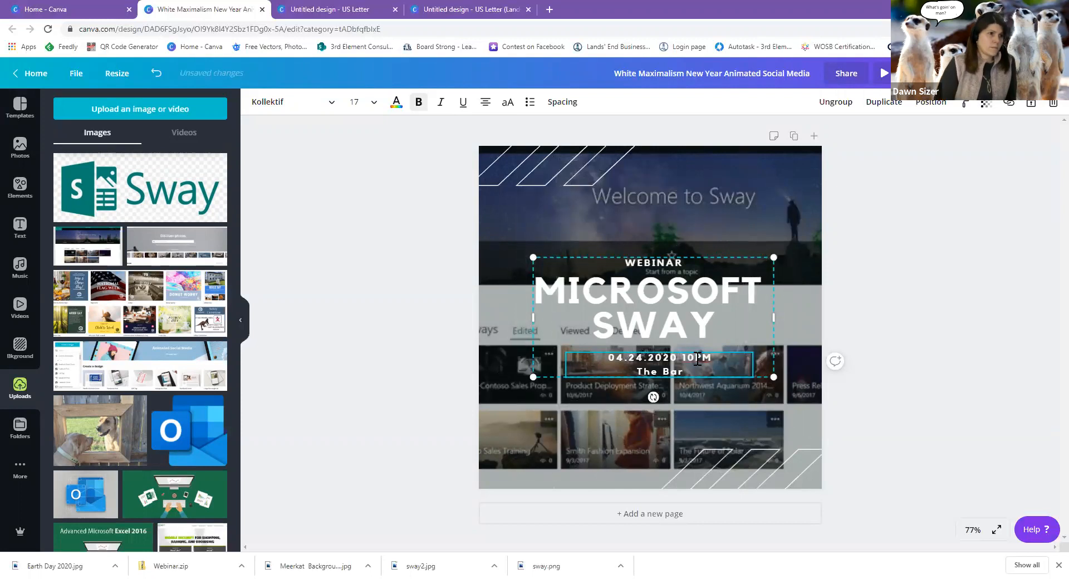
pyautogui.press('BackSpace')
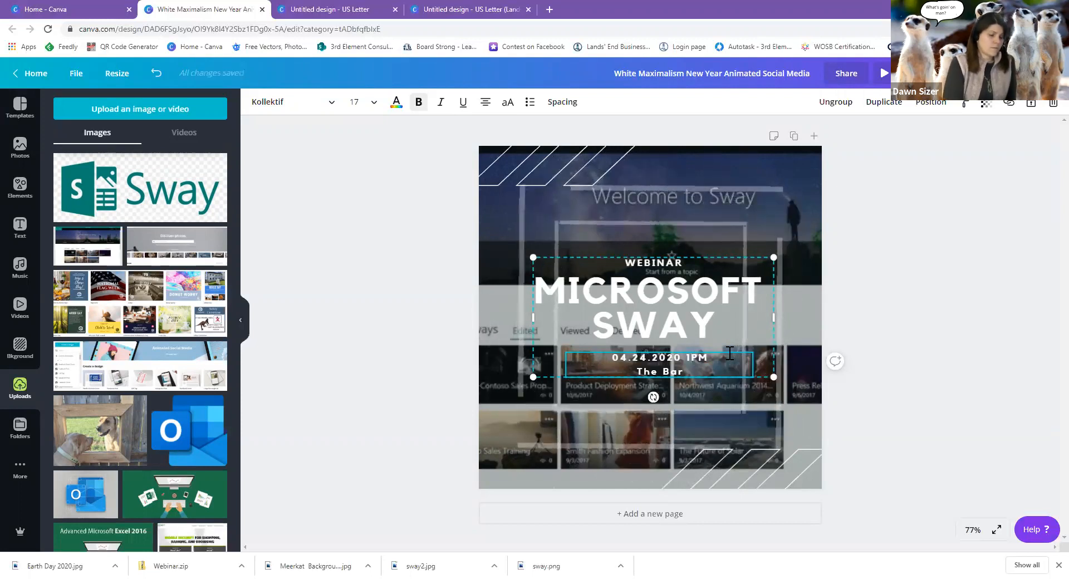
pyautogui.write('1')
pyautogui.press('Delete')
pyautogui.write('A')
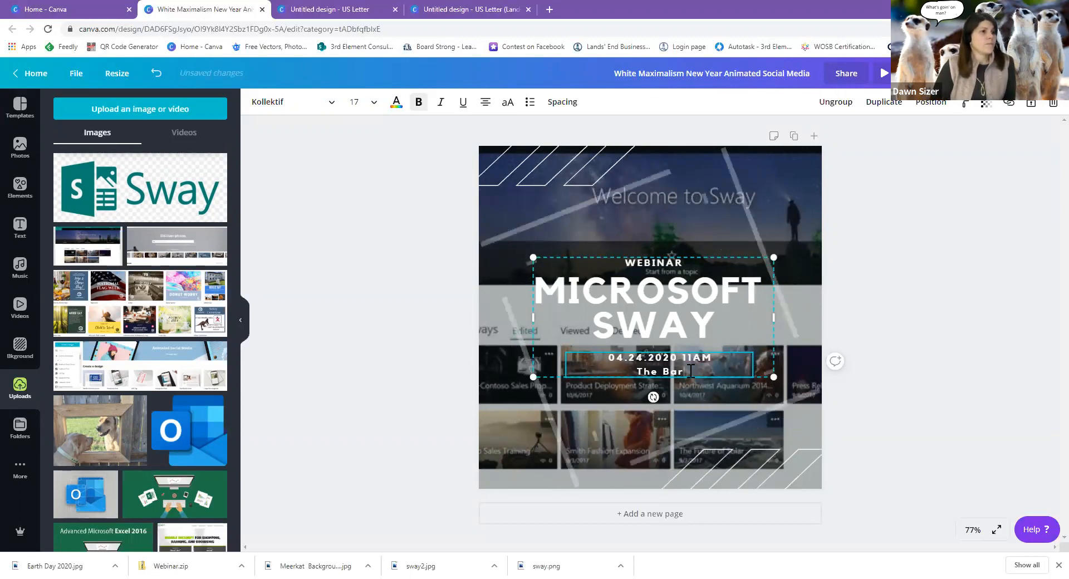
pyautogui.moveTo(690, 371); pyautogui.dragTo(633, 368)
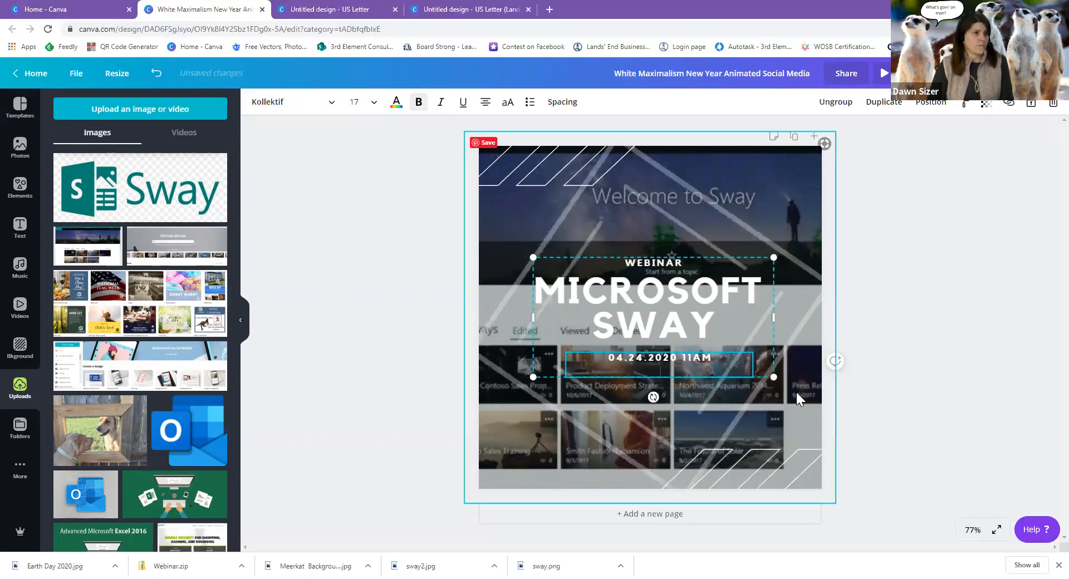
pyautogui.press('BackSpace')
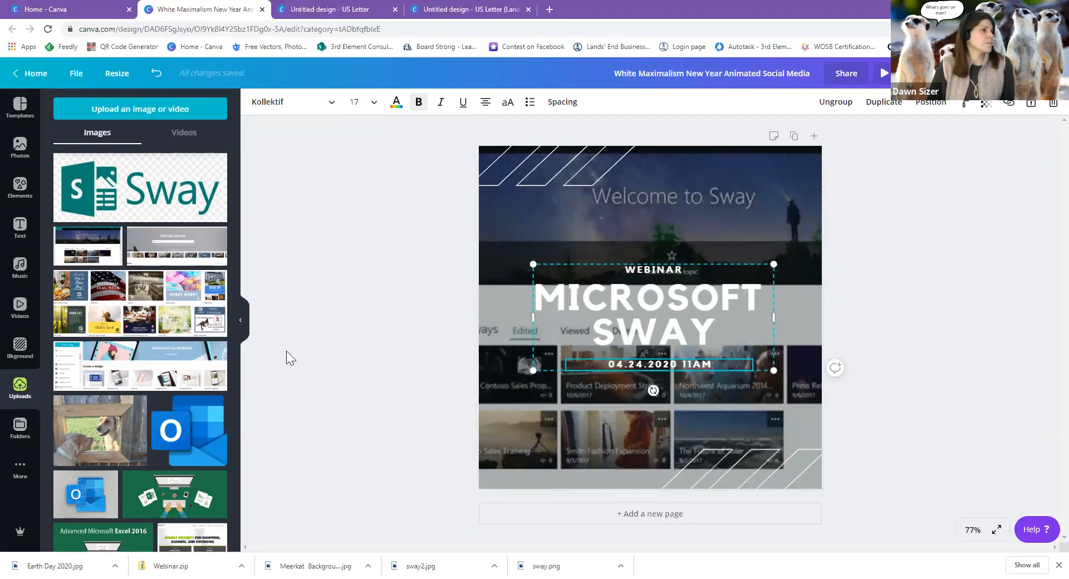
pyautogui.click(143, 210)
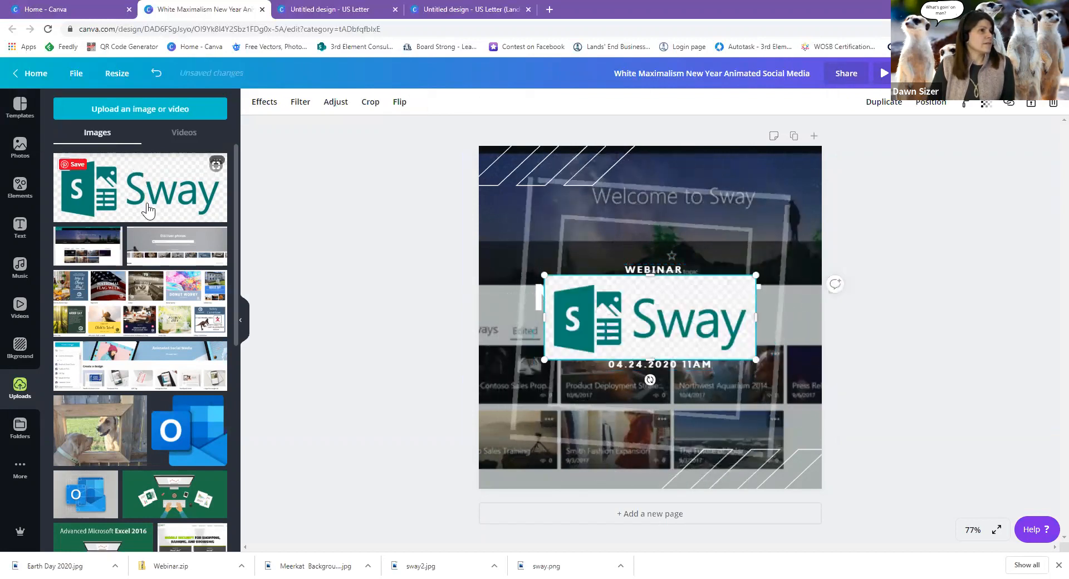
pyautogui.click(263, 102)
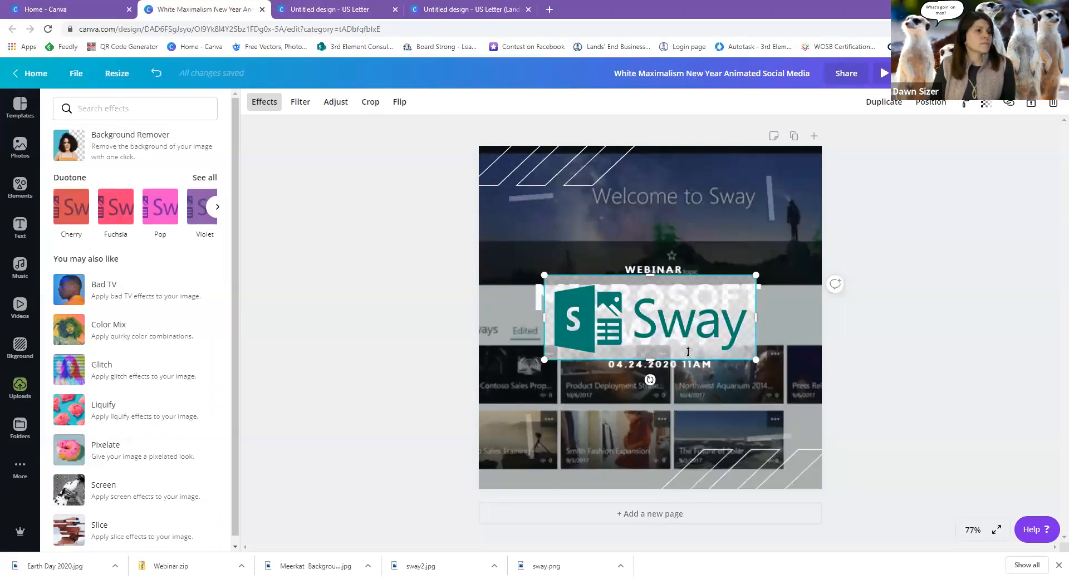
pyautogui.moveTo(612, 328); pyautogui.dragTo(621, 222)
pyautogui.moveTo(597, 176); pyautogui.dragTo(693, 214)
pyautogui.moveTo(766, 218); pyautogui.dragTo(570, 463)
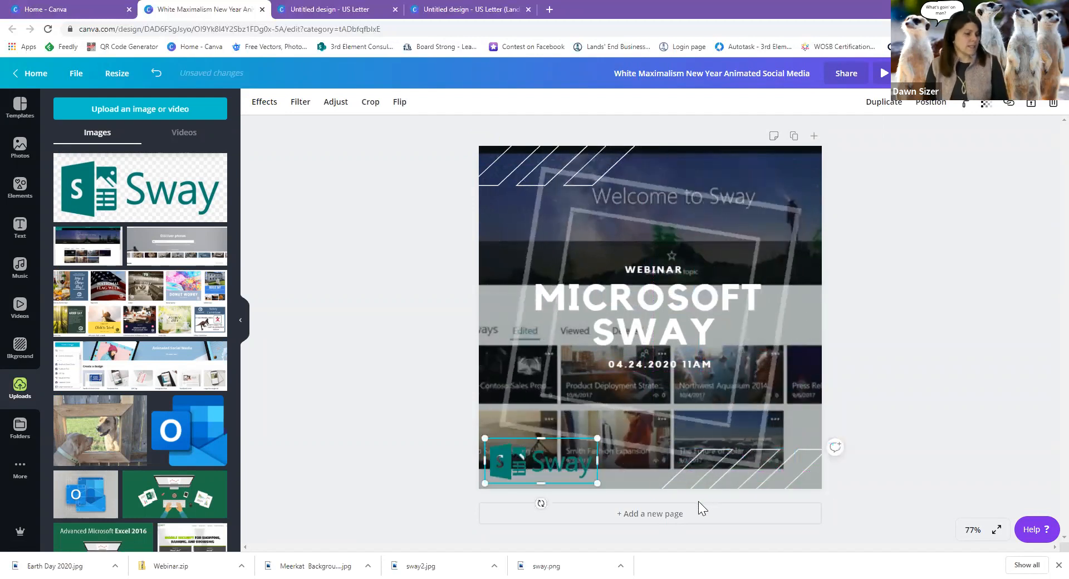
pyautogui.press('Delete')
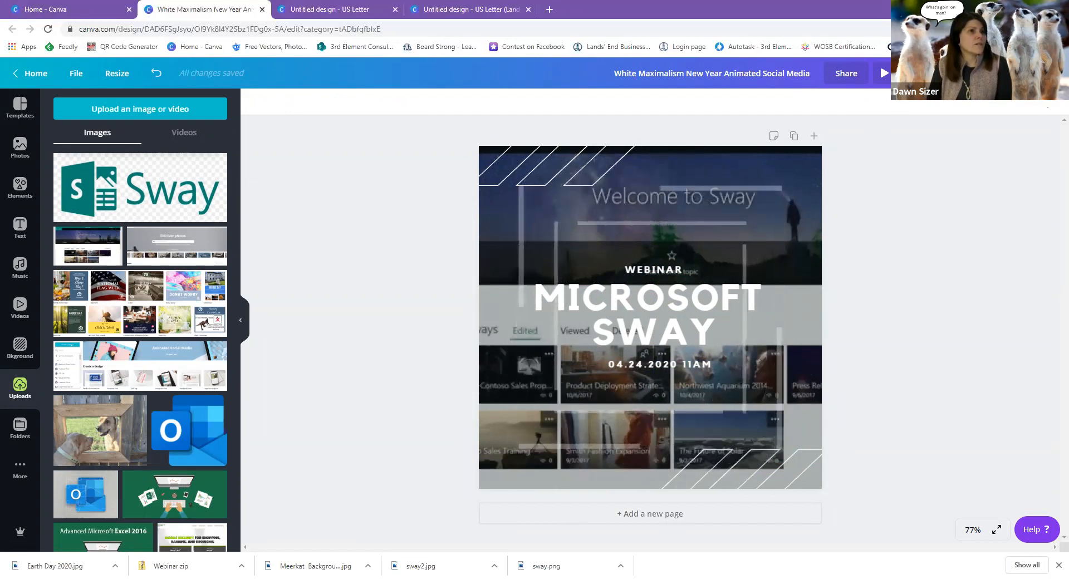
# Download the MICROSOFT SWAY webinar design as an MP4 video, then dismiss the confirmation.
pyautogui.click(997, 73)
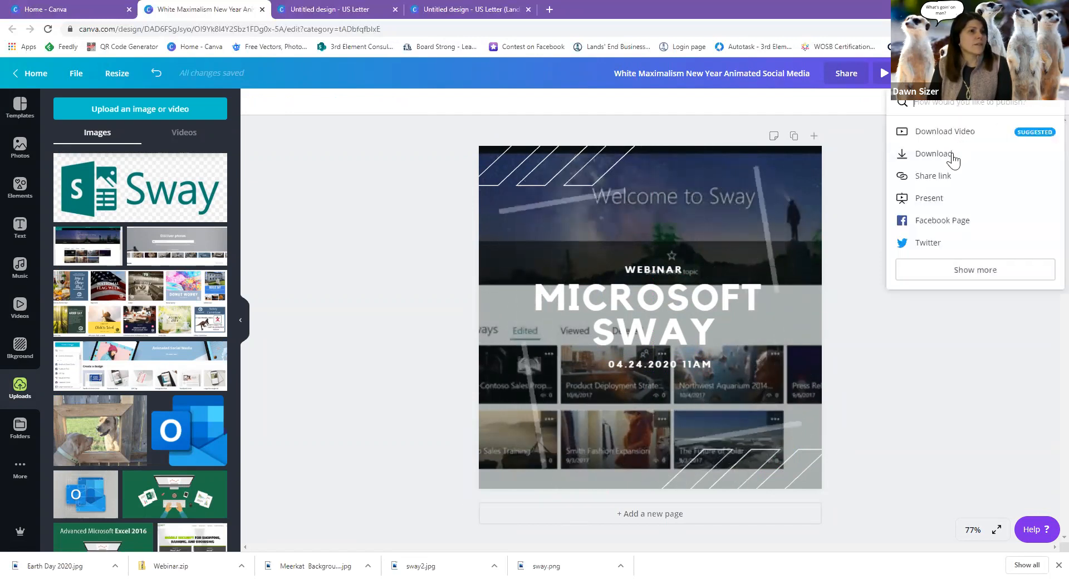
pyautogui.click(934, 154)
pyautogui.click(975, 178)
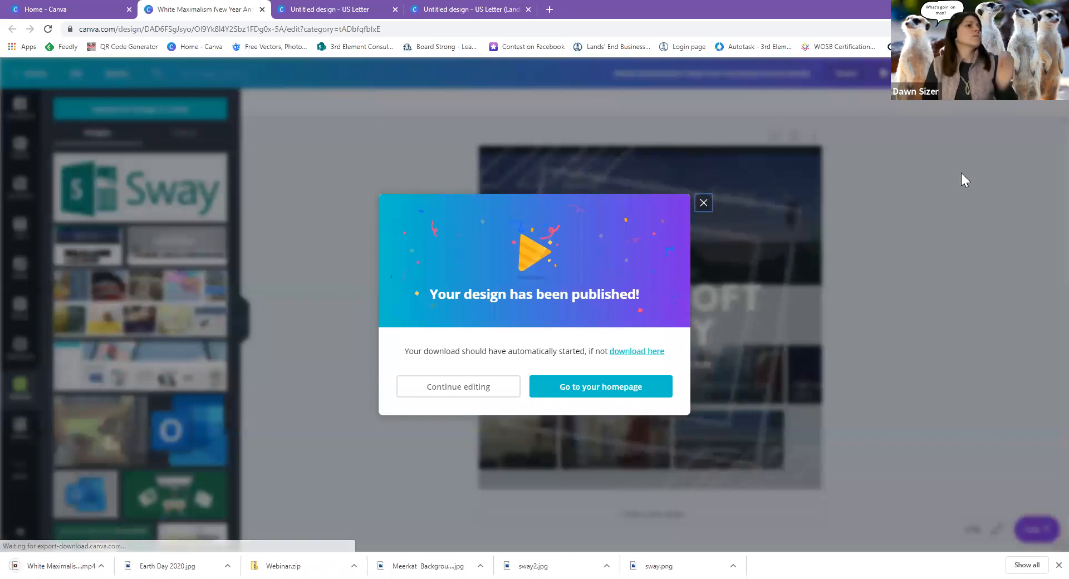
pyautogui.click(703, 203)
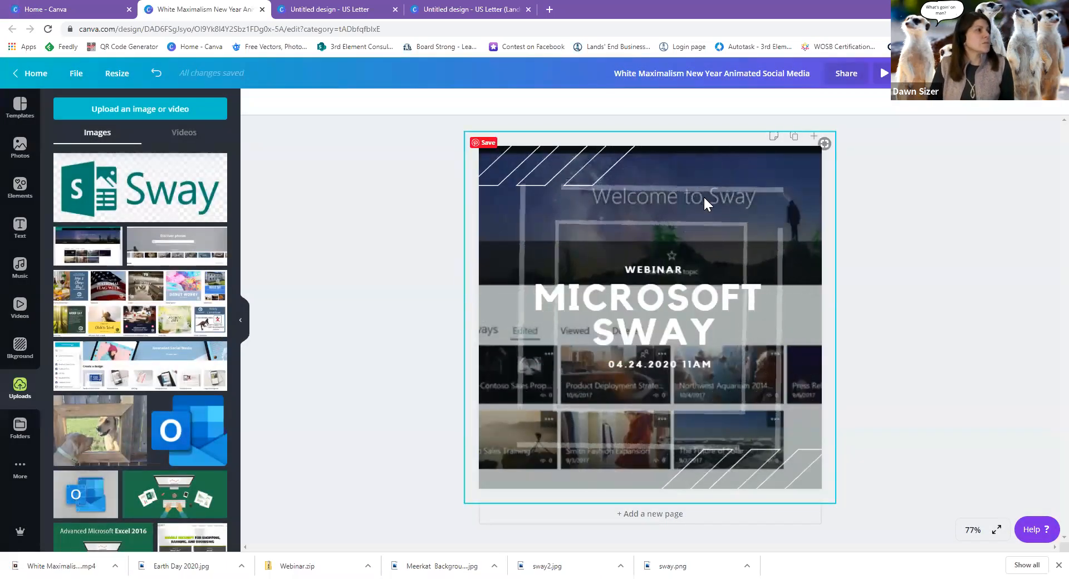
# Go back to the Canva home page and reopen Earth Day 2020 from Your designs.
pyautogui.click(19, 108)
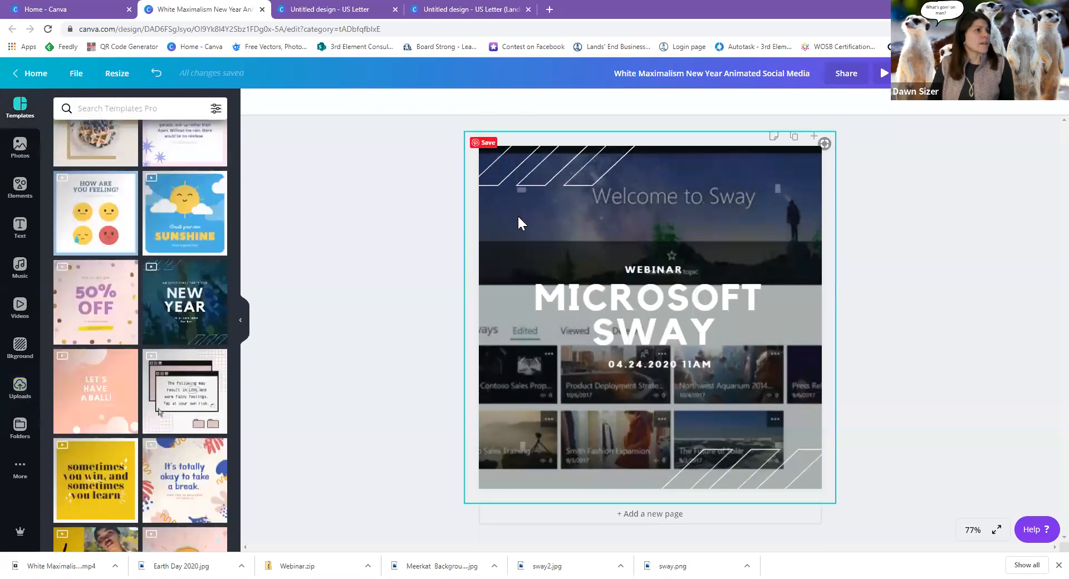
pyautogui.click(255, 253)
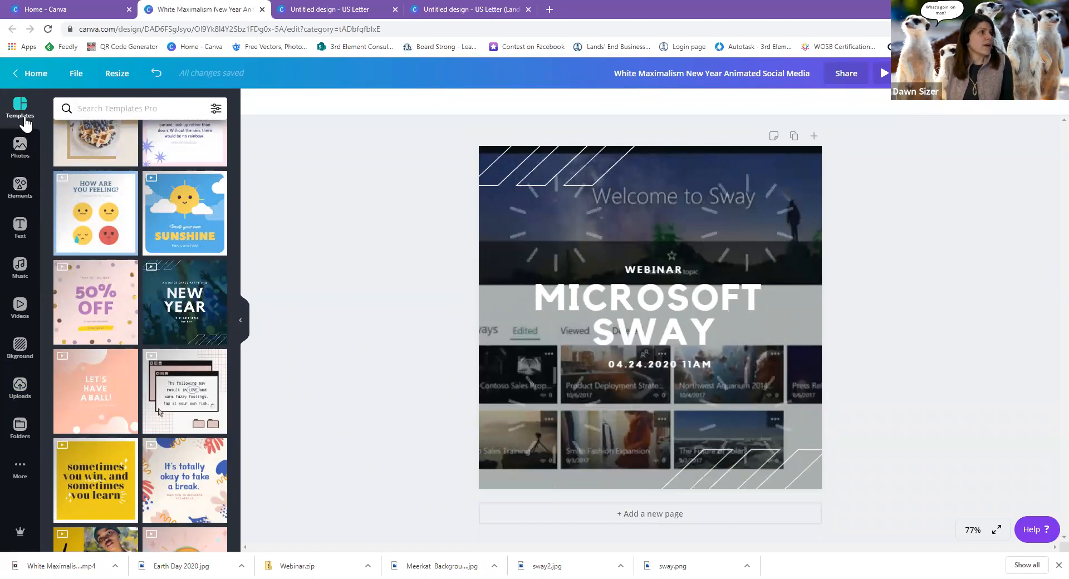
pyautogui.click(32, 76)
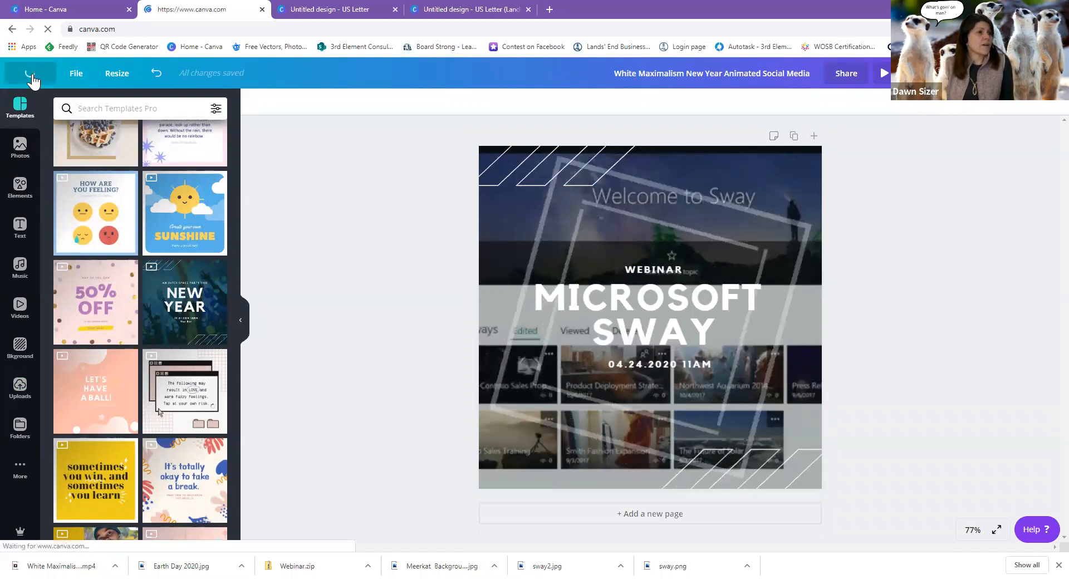
pyautogui.scroll(-5, 452, 425)
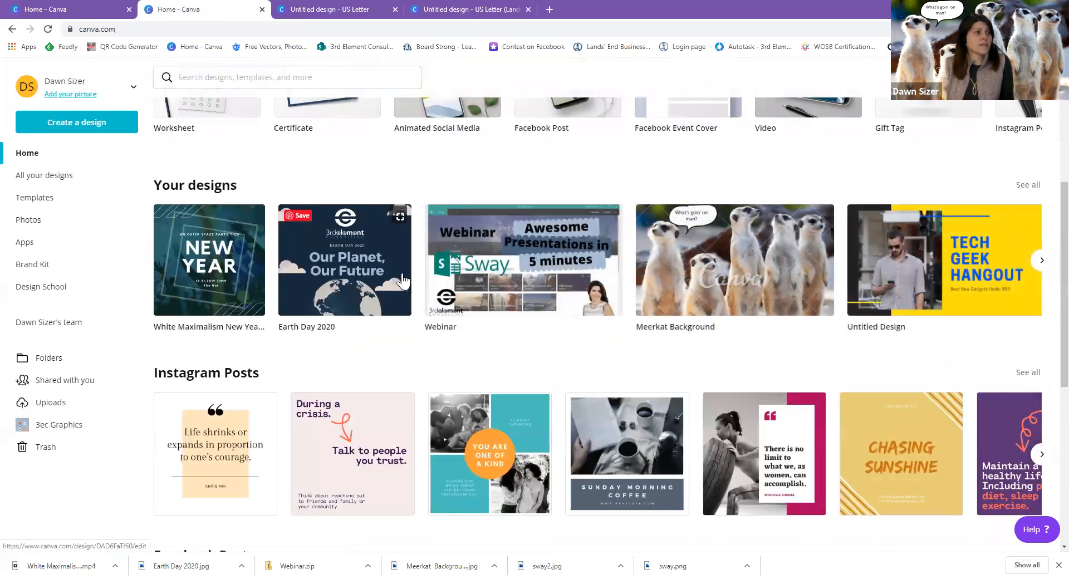
pyautogui.click(399, 271)
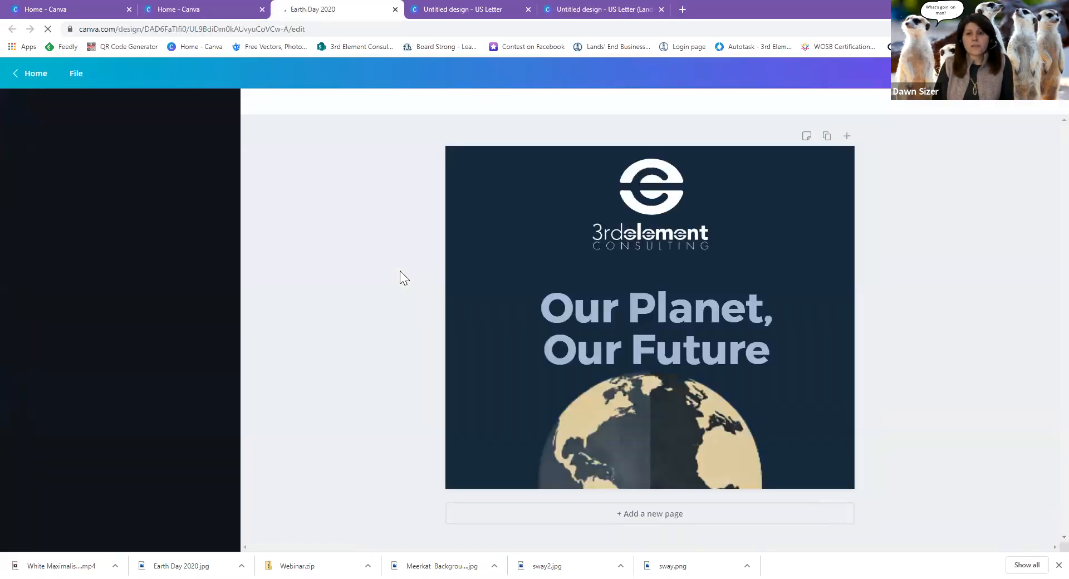
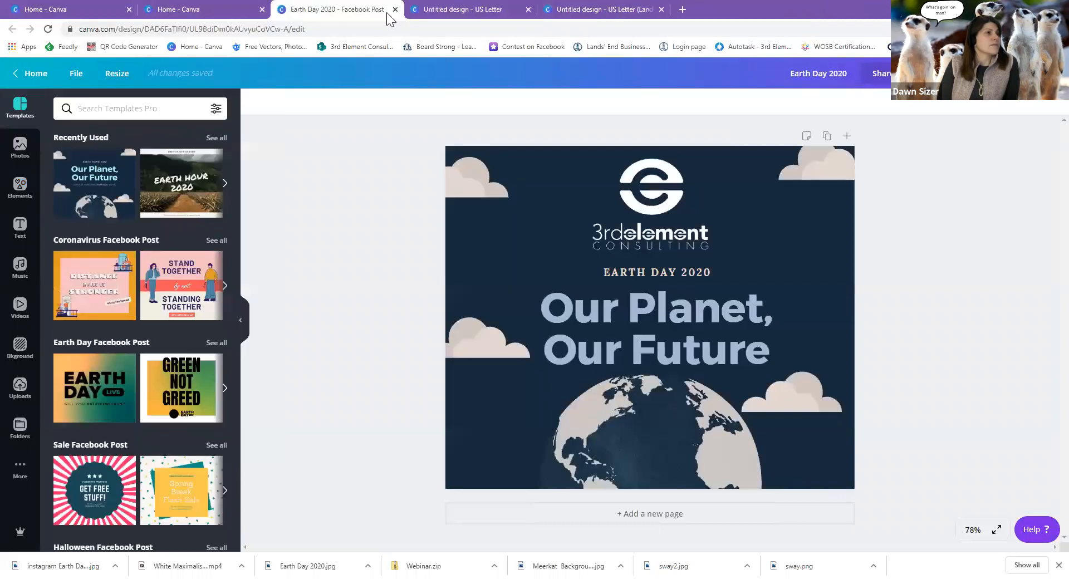
# Switch from Earth Day 2020 to the blank Untitled US Letter design.
pyautogui.click(394, 9)
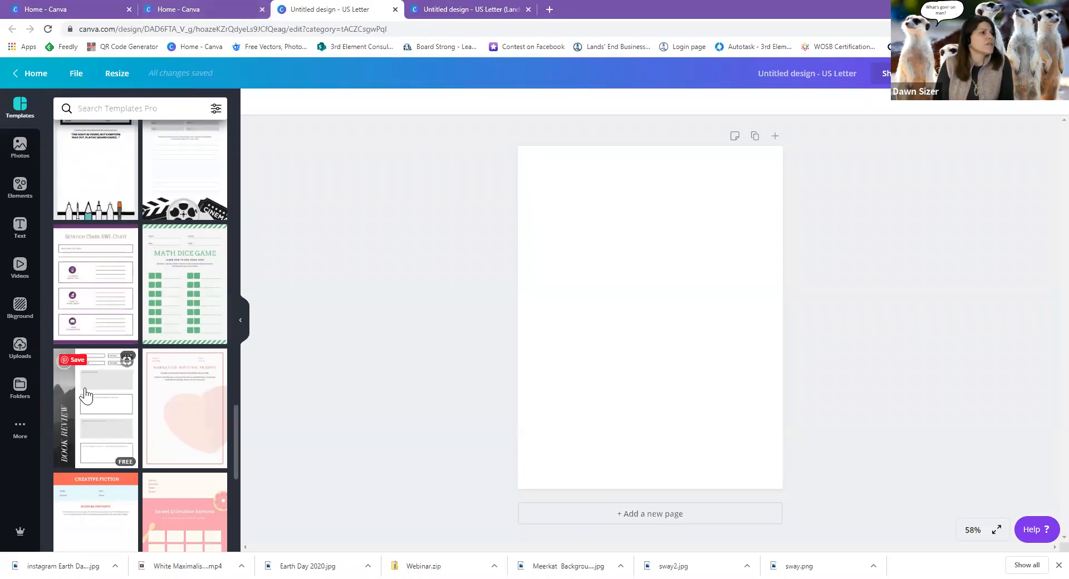
# Apply the Book Review worksheet template and inspect its summary and opinions prompt boxes.
pyautogui.click(85, 396)
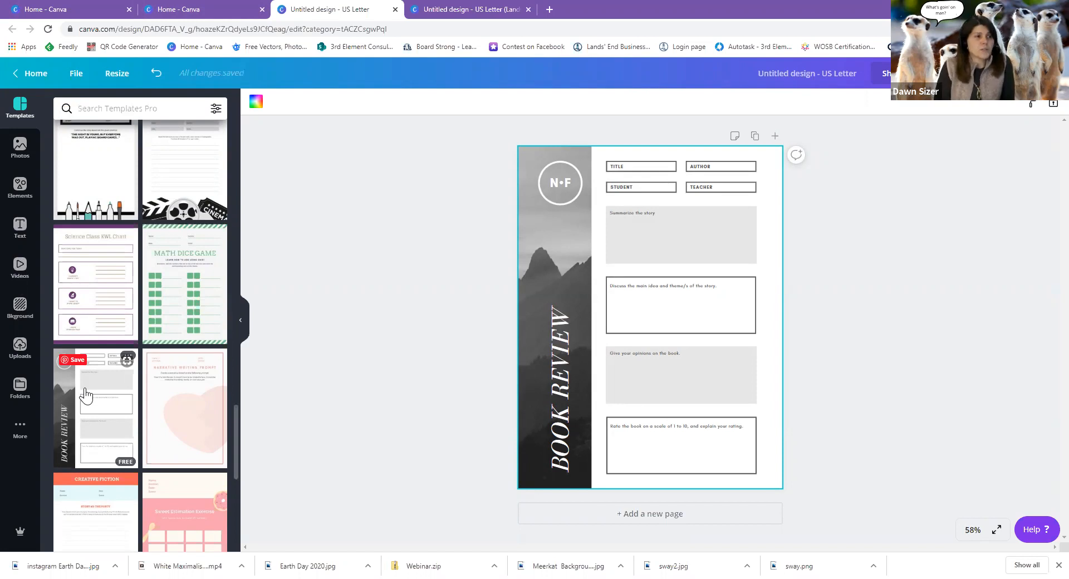
pyautogui.click(635, 213)
pyautogui.click(663, 298)
pyautogui.click(674, 358)
pyautogui.click(626, 219)
pyautogui.click(626, 214)
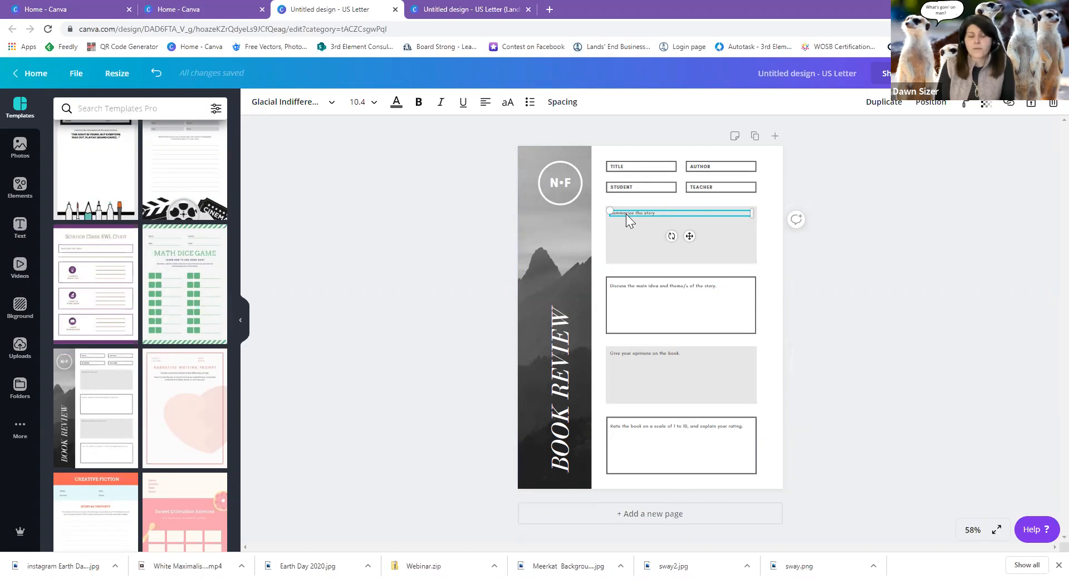
# Delete the Title, Author, Teacher and Student labels and their boxes.
pyautogui.click(649, 164)
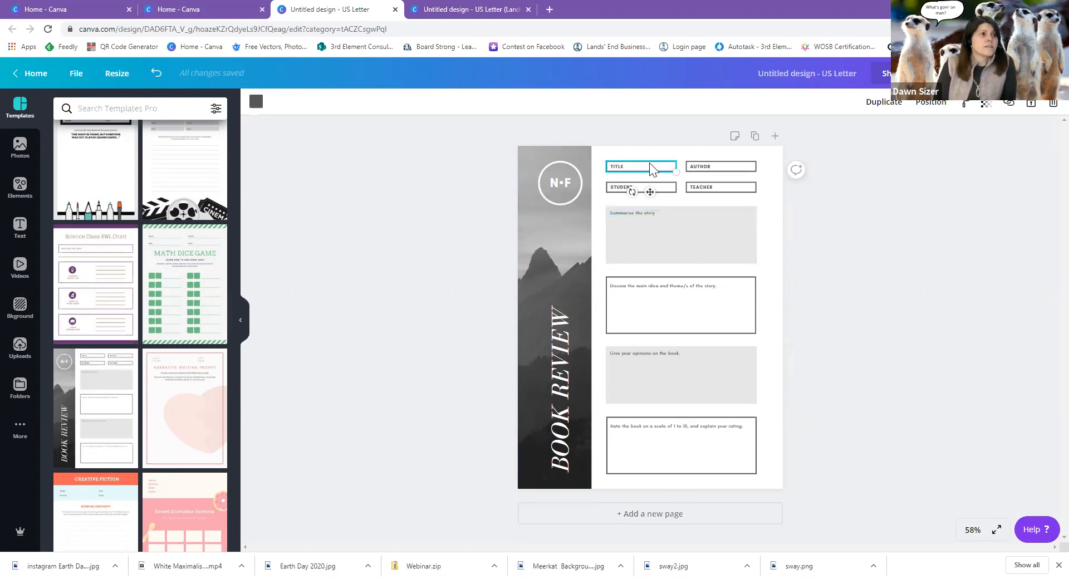
pyautogui.press('Delete')
pyautogui.click(711, 168)
pyautogui.press('Delete')
pyautogui.click(710, 188)
pyautogui.press('Delete')
pyautogui.click(651, 191)
pyautogui.press('Delete')
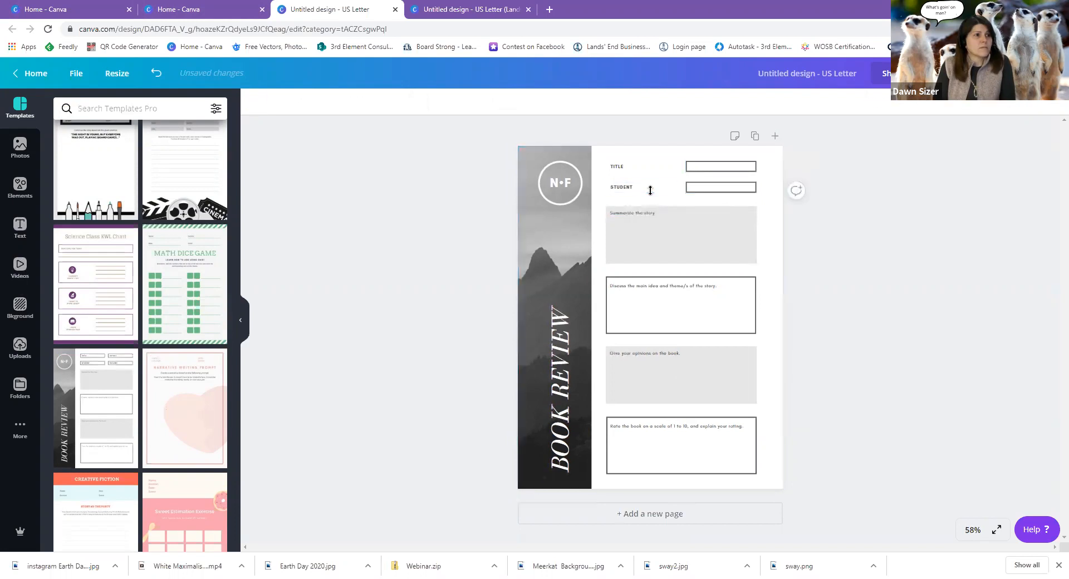
pyautogui.click(612, 187)
pyautogui.press('Delete')
pyautogui.click(619, 167)
pyautogui.press('Delete')
pyautogui.click(716, 183)
pyautogui.press('Delete')
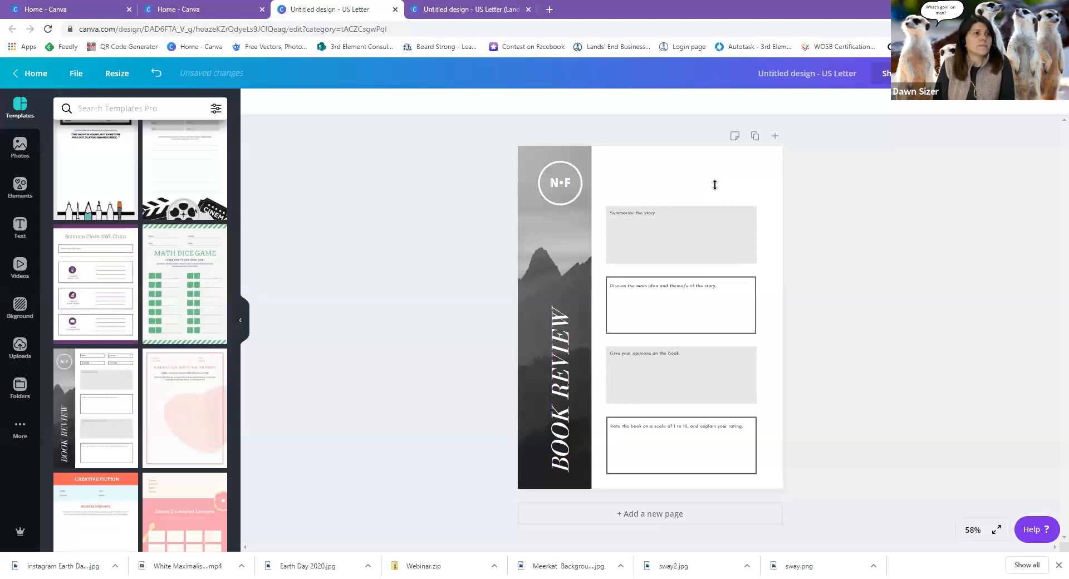
# Duplicate the 'Discuss the main idea' box and move the copy to the top of the column.
pyautogui.click(678, 325)
pyautogui.click(871, 116)
pyautogui.moveTo(722, 285)
pyautogui.mouseDown()
pyautogui.moveTo(743, 184)
pyautogui.moveTo(735, 147)
pyautogui.moveTo(718, 229)
pyautogui.moveTo(724, 277)
pyautogui.mouseUp()
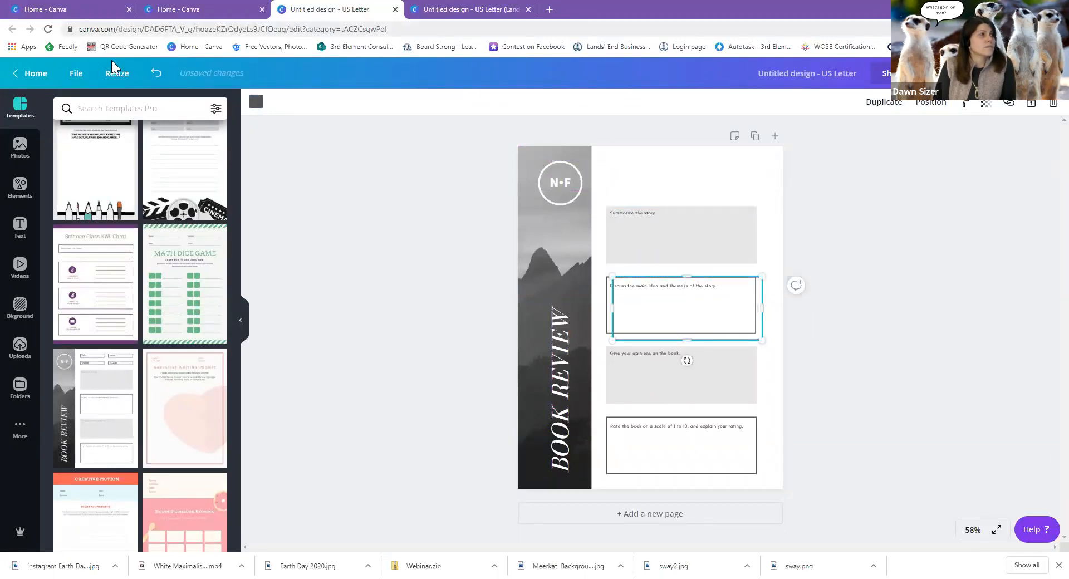
pyautogui.click(157, 73)
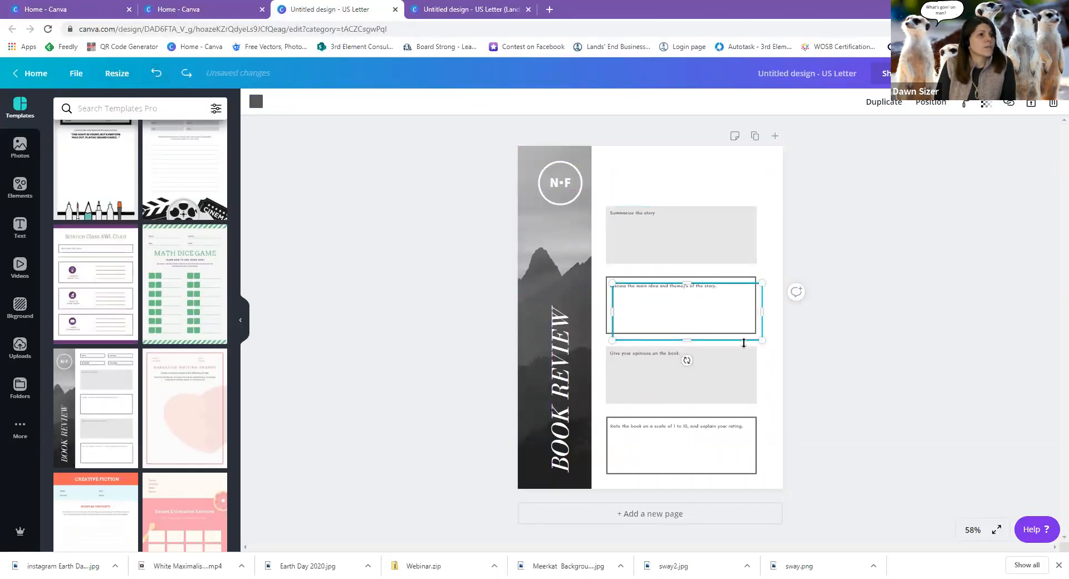
pyautogui.click(774, 322)
pyautogui.click(758, 311)
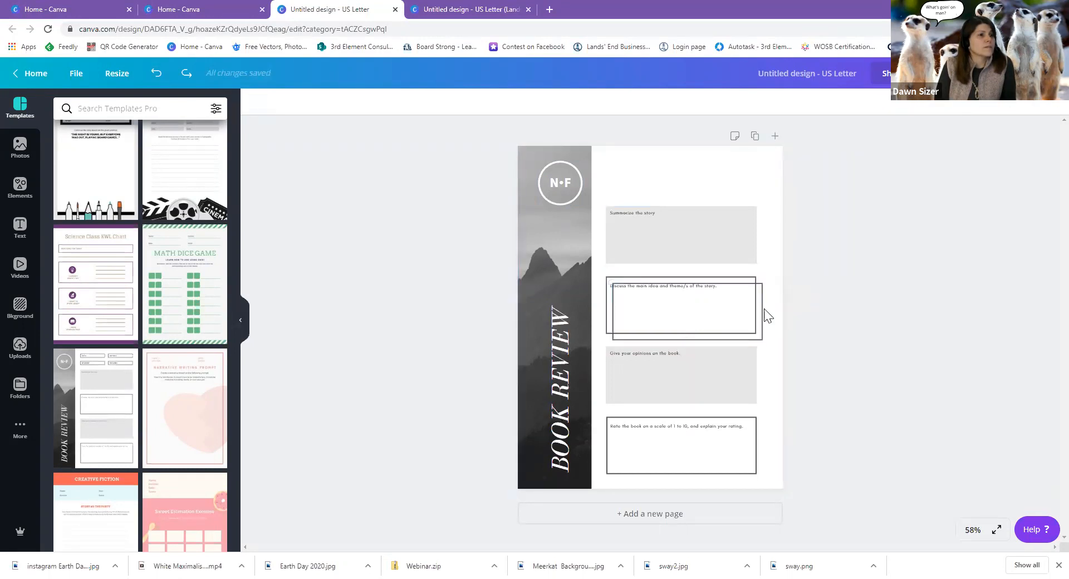
pyautogui.moveTo(758, 305); pyautogui.dragTo(748, 168)
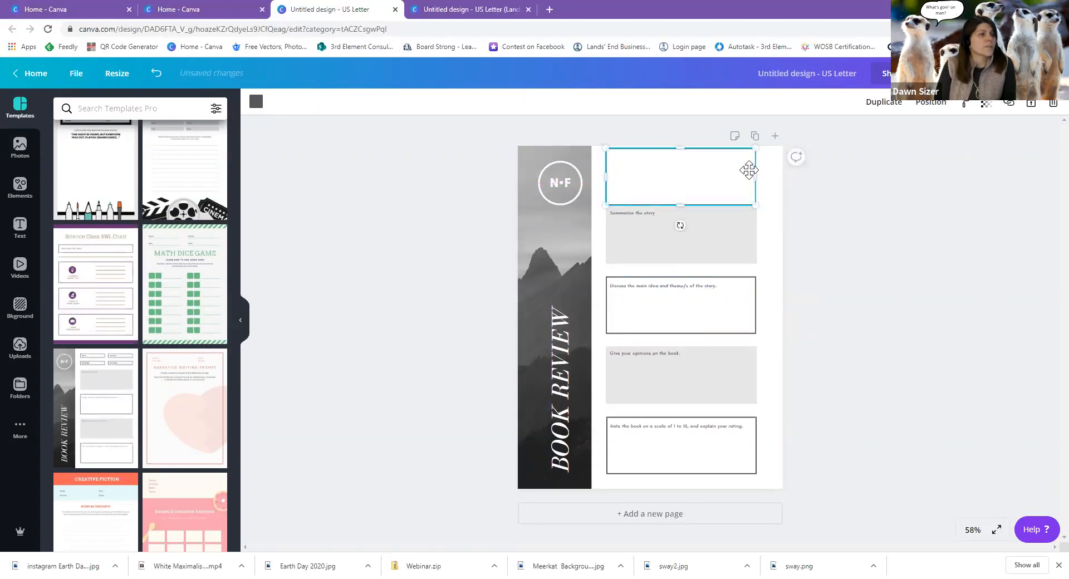
# Lower the Summarize the story box and its text slightly, and shorten the new top box.
pyautogui.click(697, 222)
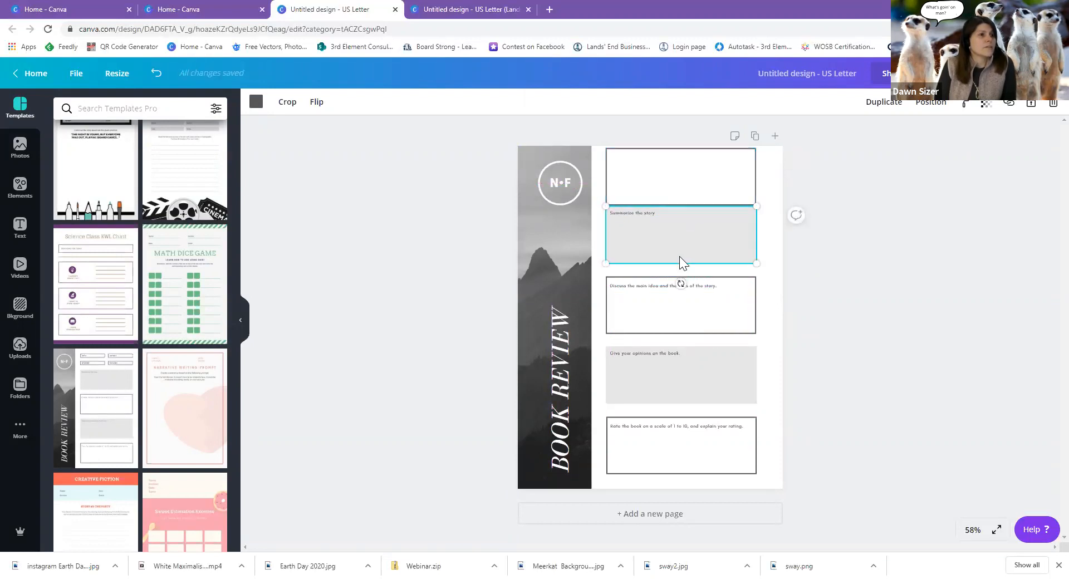
pyautogui.moveTo(674, 246); pyautogui.dragTo(674, 250)
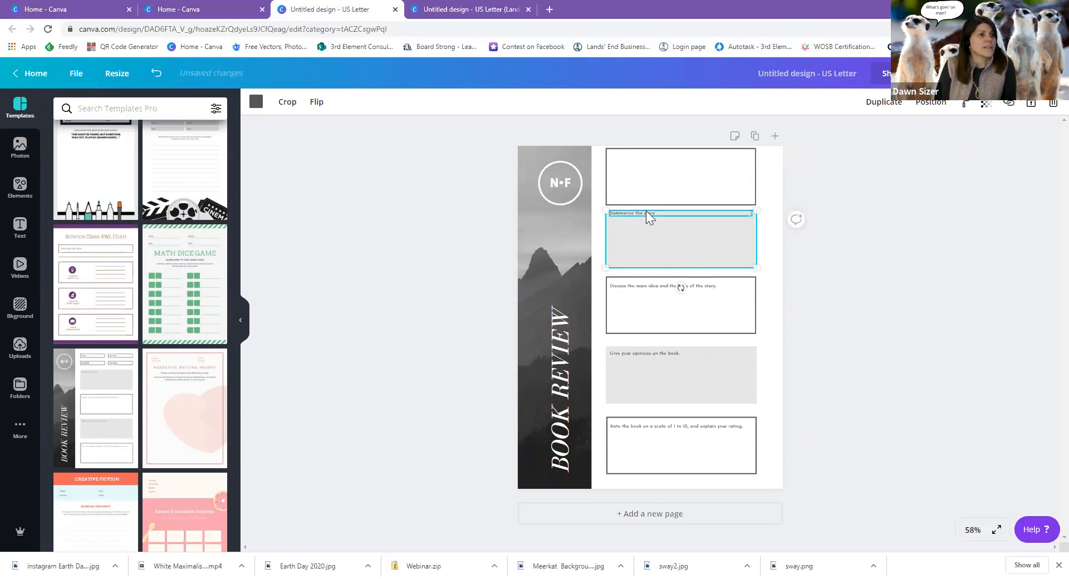
pyautogui.click(645, 211)
pyautogui.moveTo(645, 212); pyautogui.dragTo(642, 216)
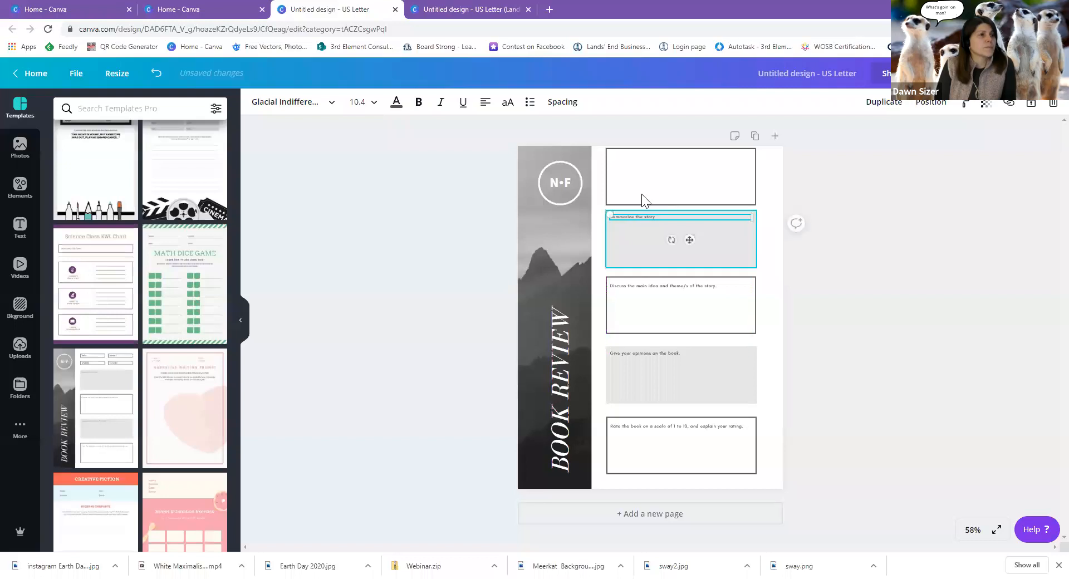
pyautogui.click(645, 186)
pyautogui.moveTo(678, 150); pyautogui.dragTo(676, 151)
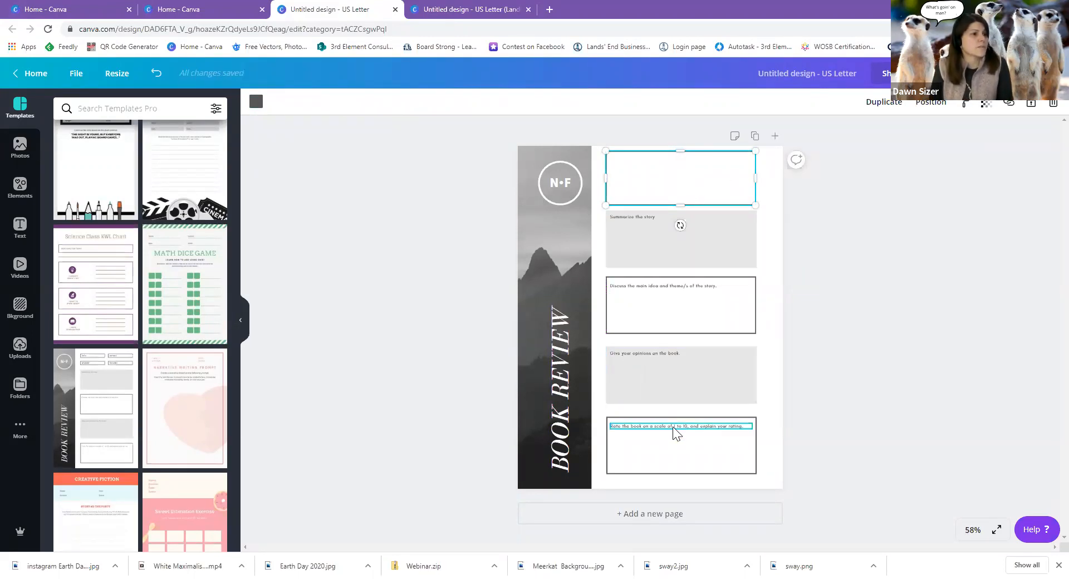
# Nudge the opinions, main idea and summary boxes down to even the spacing.
pyautogui.click(669, 455)
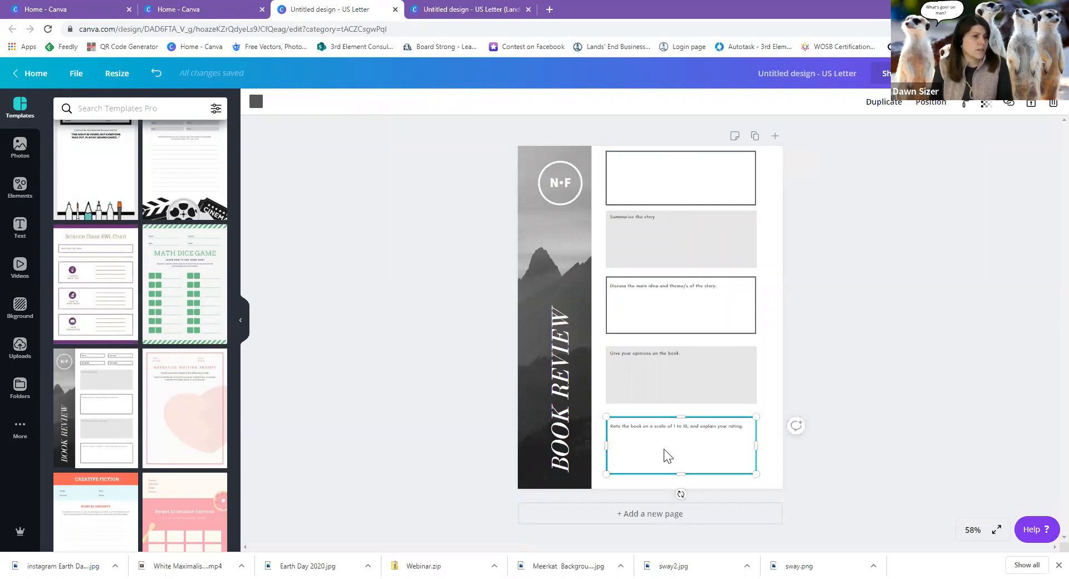
pyautogui.click(663, 381)
pyautogui.press('Down')
pyautogui.press('Down')
pyautogui.press('Down')
pyautogui.press('Down')
pyautogui.press('Down')
pyautogui.press('Down')
pyautogui.press('Down')
pyautogui.press('Down')
pyautogui.press('Down')
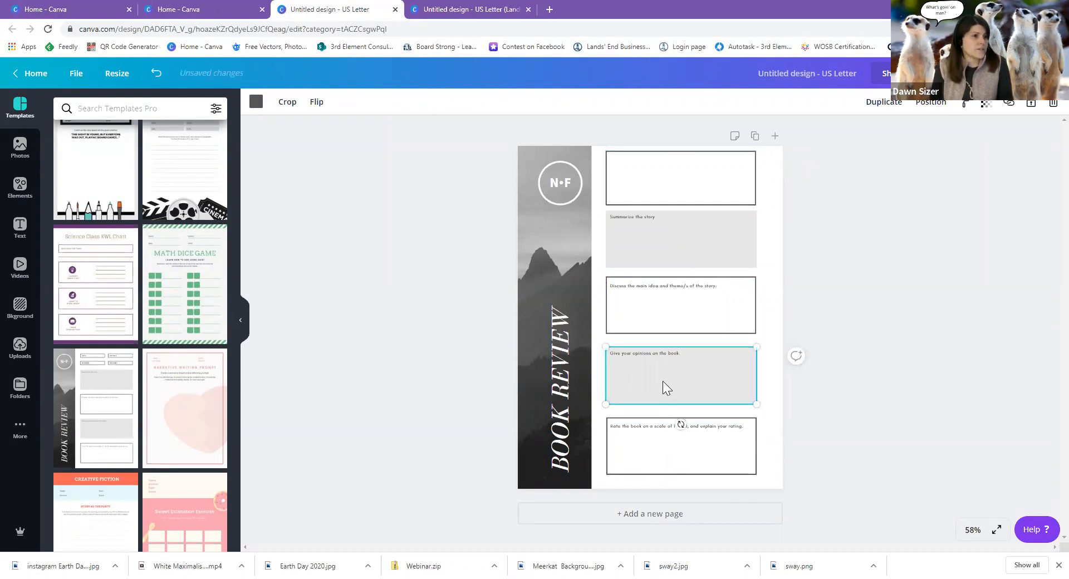
pyautogui.click(669, 323)
pyautogui.press('Down')
pyautogui.press('Down')
pyautogui.press('Down')
pyautogui.press('Down')
pyautogui.press('Down')
pyautogui.press('Down')
pyautogui.press('Down')
pyautogui.press('Down')
pyautogui.press('Down')
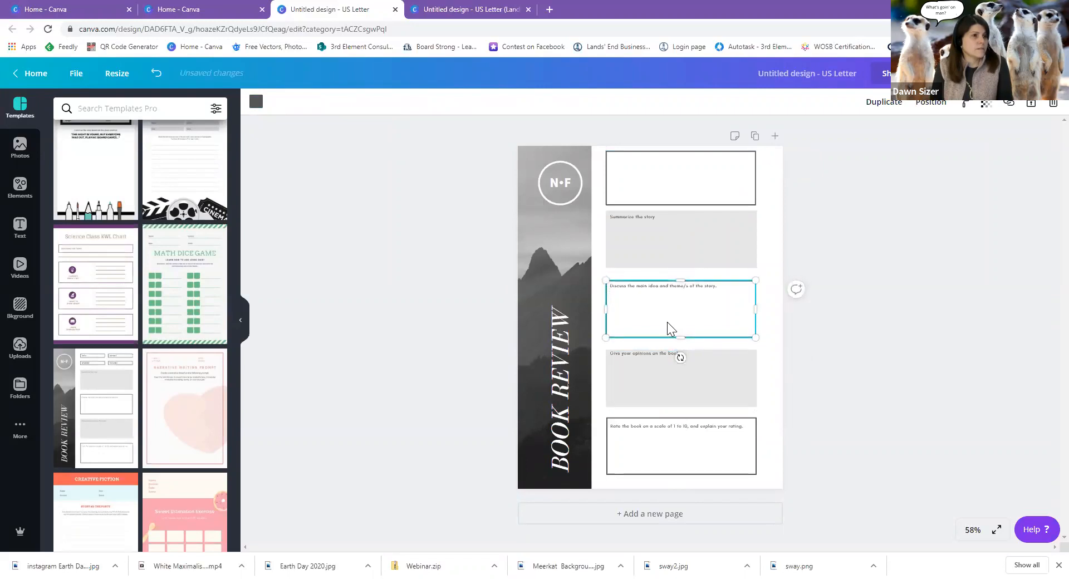
pyautogui.click(679, 255)
pyautogui.press('Down')
pyautogui.press('Down')
pyautogui.press('Down')
pyautogui.press('Down')
pyautogui.press('Down')
pyautogui.press('Down')
pyautogui.press('Down')
pyautogui.press('Down')
pyautogui.press('Down')
pyautogui.press('Down')
pyautogui.press('Down')
pyautogui.press('Down')
pyautogui.press('Down')
pyautogui.press('Down')
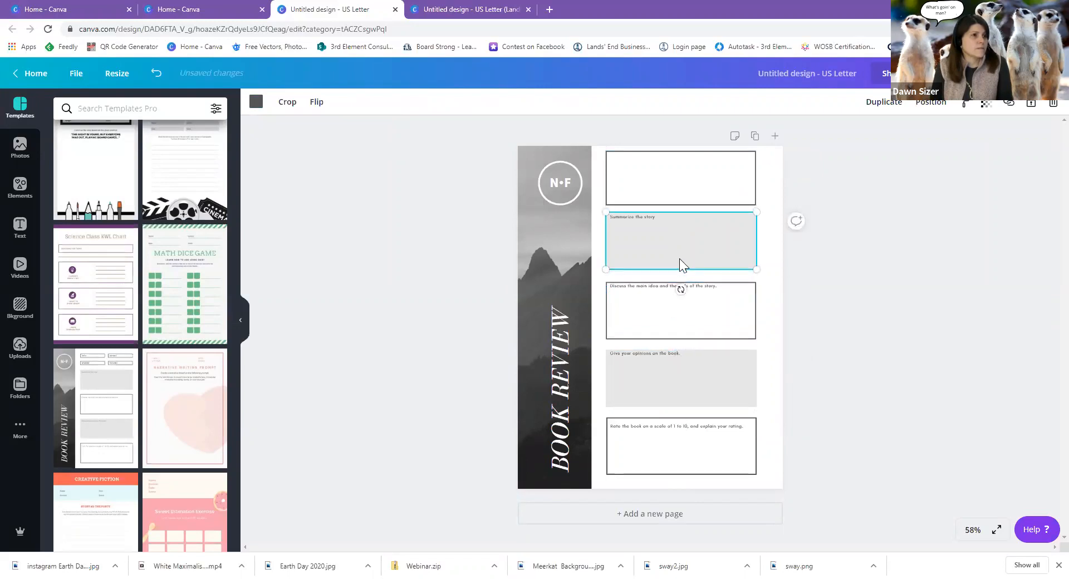
pyautogui.click(683, 185)
pyautogui.press('Down')
pyautogui.press('Down')
pyautogui.press('Down')
pyautogui.press('Down')
pyautogui.press('Down')
pyautogui.press('Down')
pyautogui.press('Down')
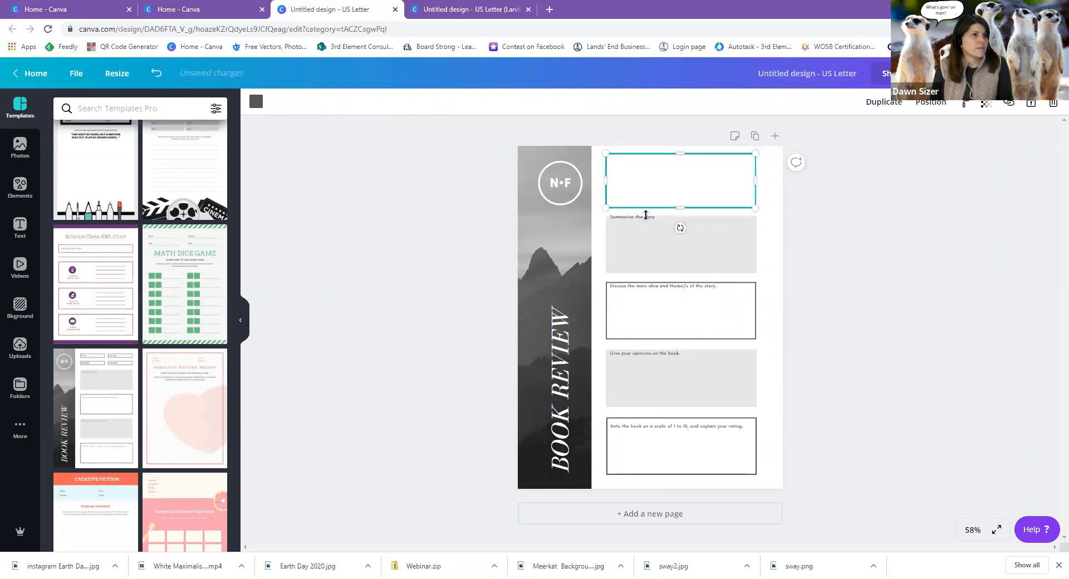
# Nudge the summary, main idea and opinions prompt texts down into their boxes.
pyautogui.click(645, 217)
pyautogui.moveTo(645, 217); pyautogui.dragTo(644, 223)
pyautogui.click(649, 285)
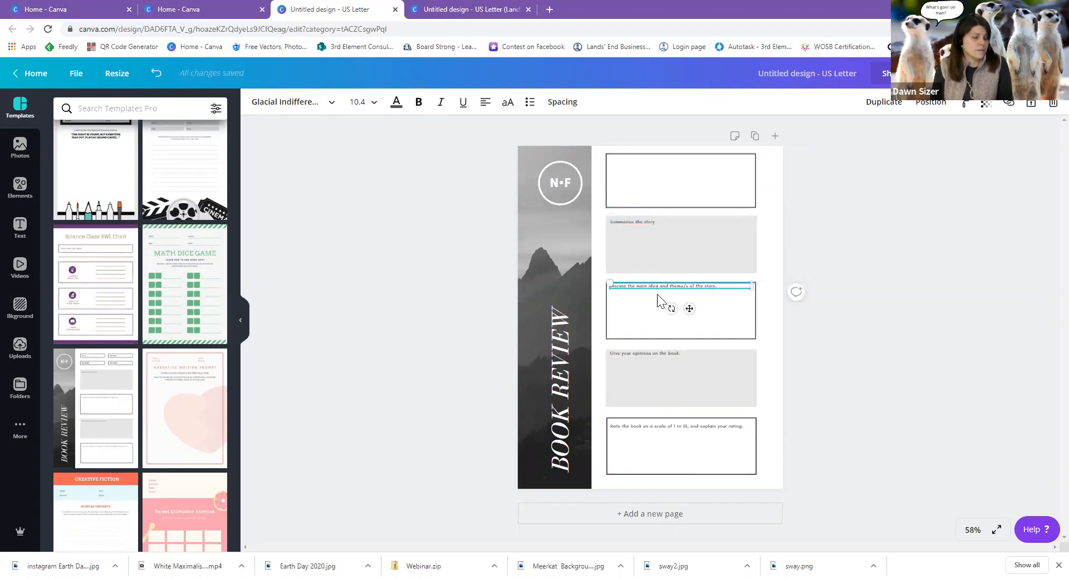
pyautogui.press('Down')
pyautogui.press('Down')
pyautogui.press('Down')
pyautogui.click(641, 354)
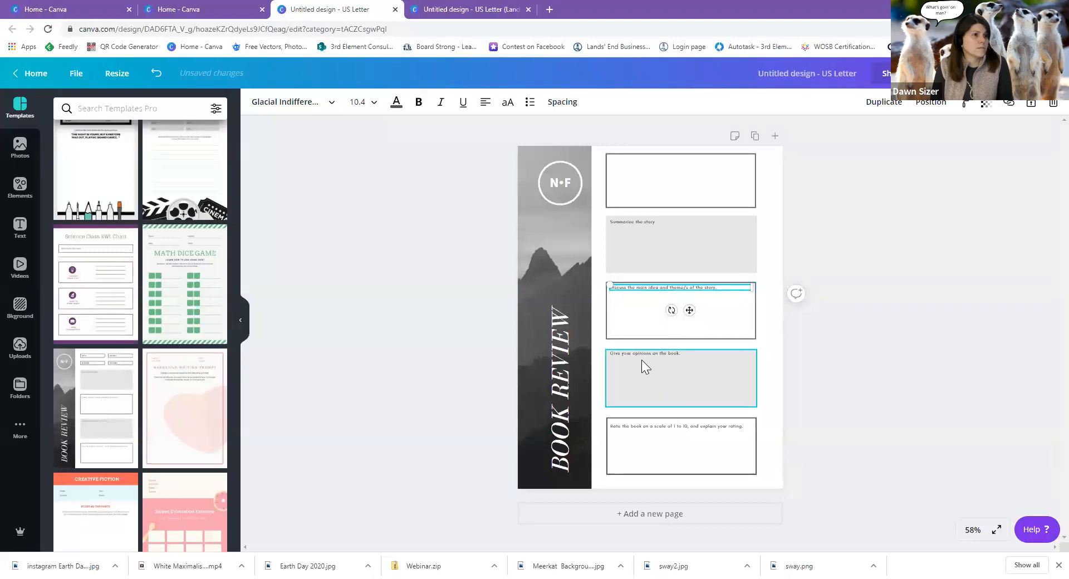
pyautogui.press('Down')
pyautogui.press('Down')
pyautogui.press('Down')
pyautogui.press('Down')
pyautogui.click(641, 427)
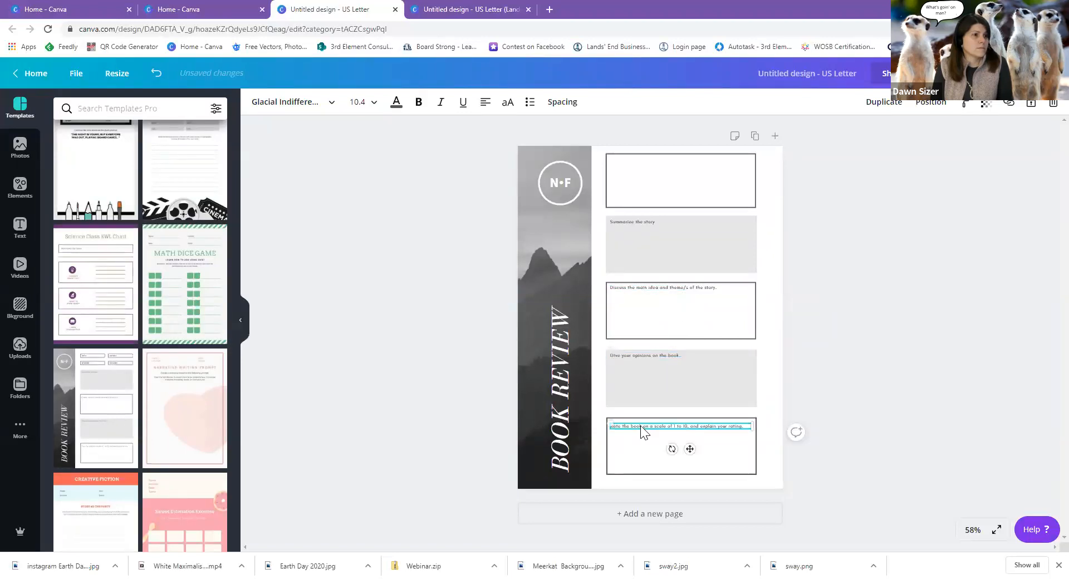
# Replace the vertical BOOK REVIEW title with MICROSOFT SWAY and delete the N•F circle logo.
pyautogui.click(560, 381)
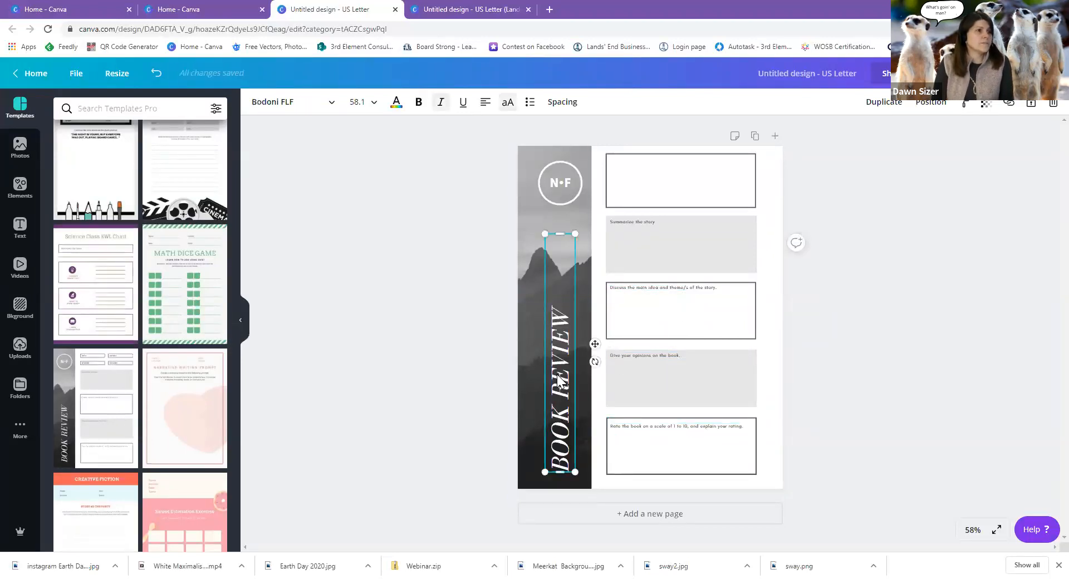
pyautogui.tripleClick(561, 466)
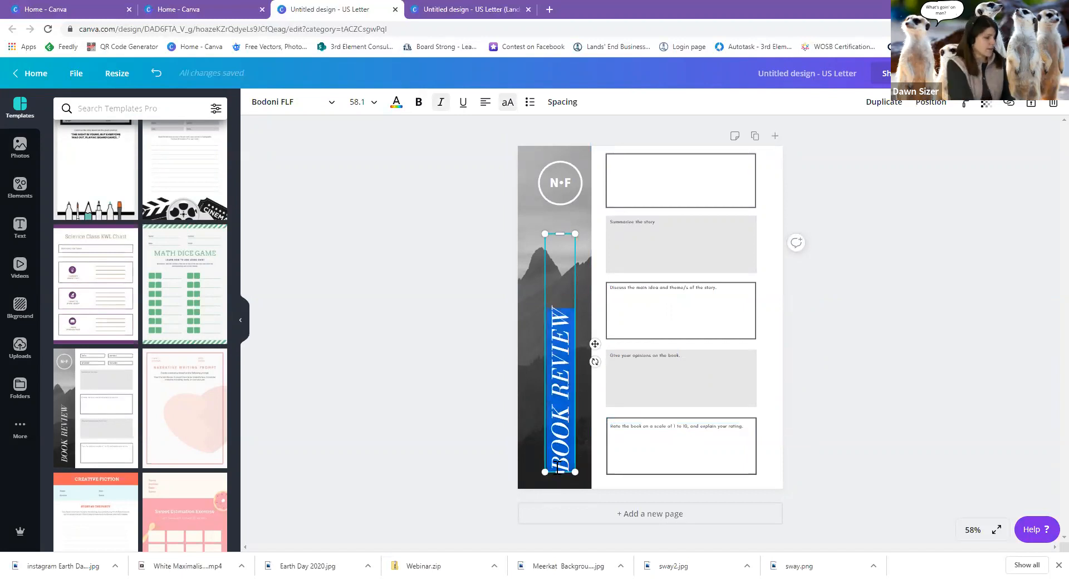
pyautogui.write('SWAY')
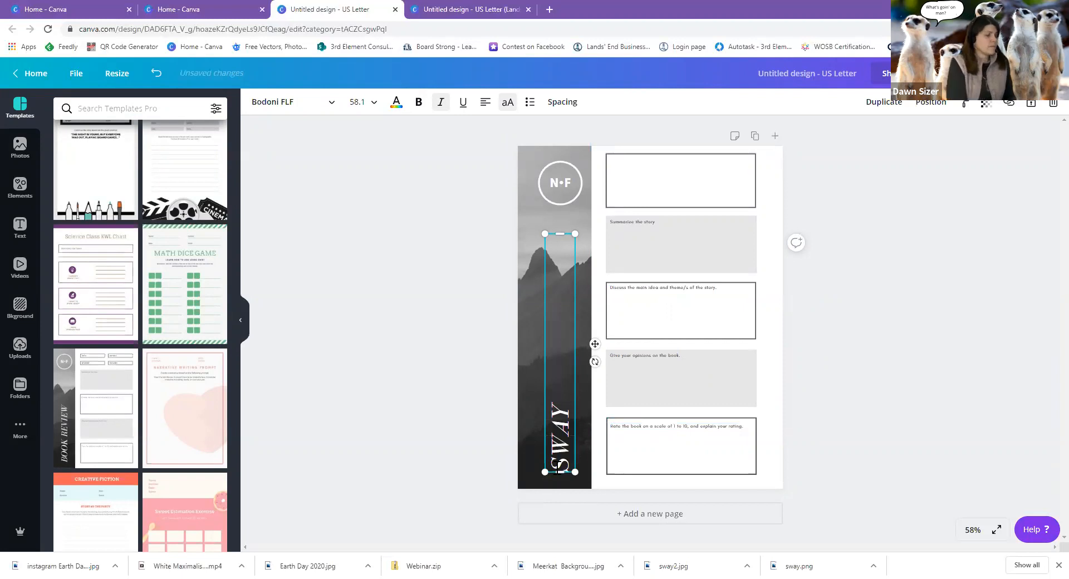
pyautogui.write('MICROSOFT')
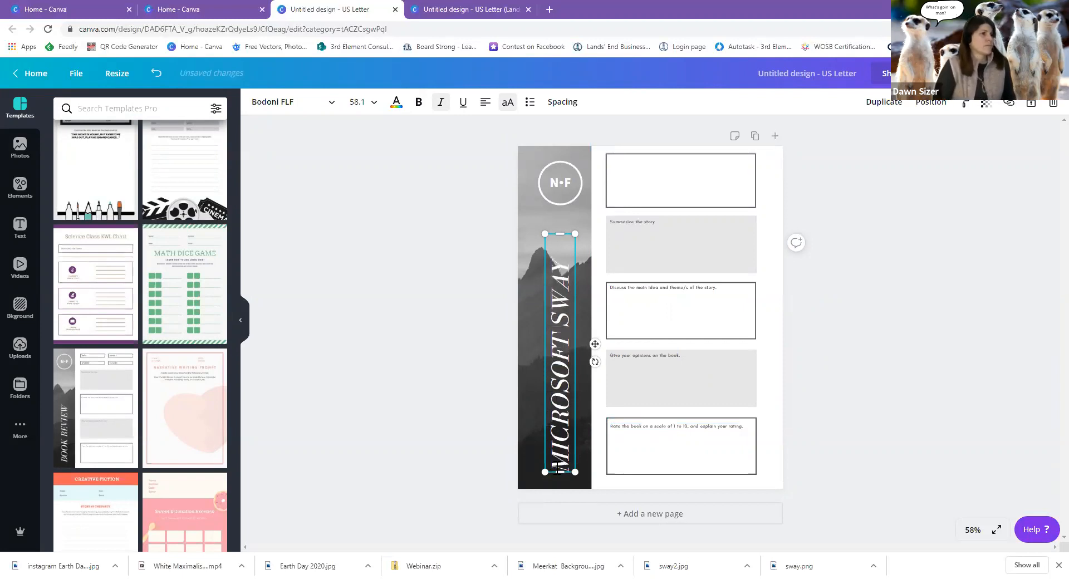
pyautogui.click(568, 196)
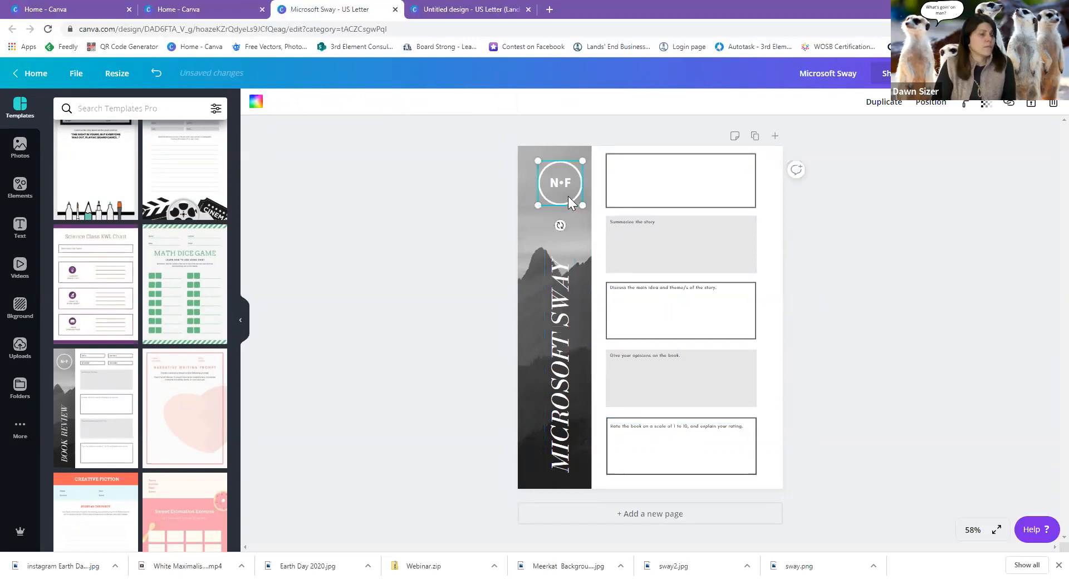
pyautogui.press('Delete')
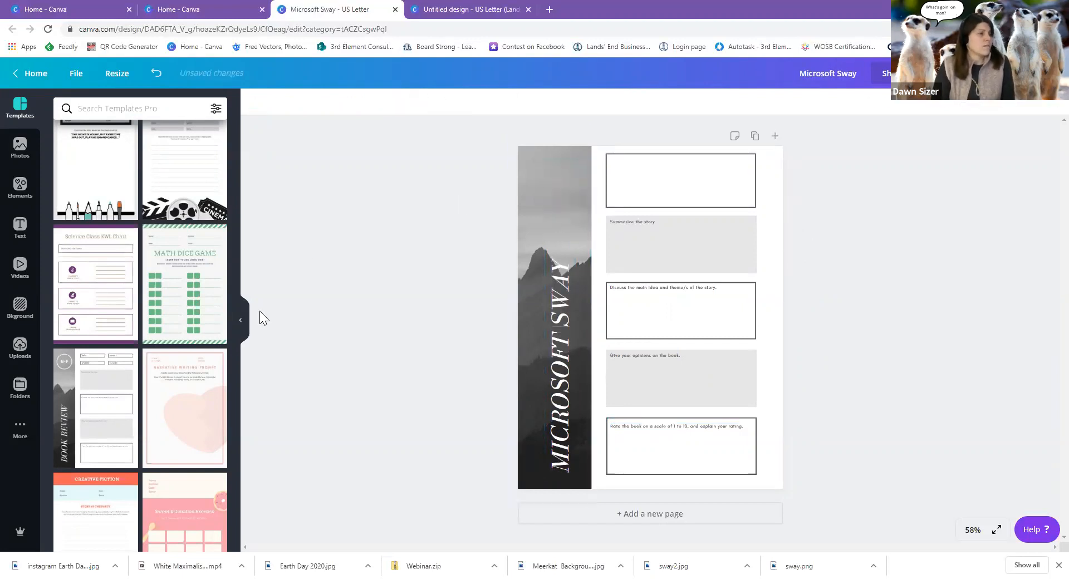
# Add the white 3rdelement logo from Uploads to the page.
pyautogui.click(20, 348)
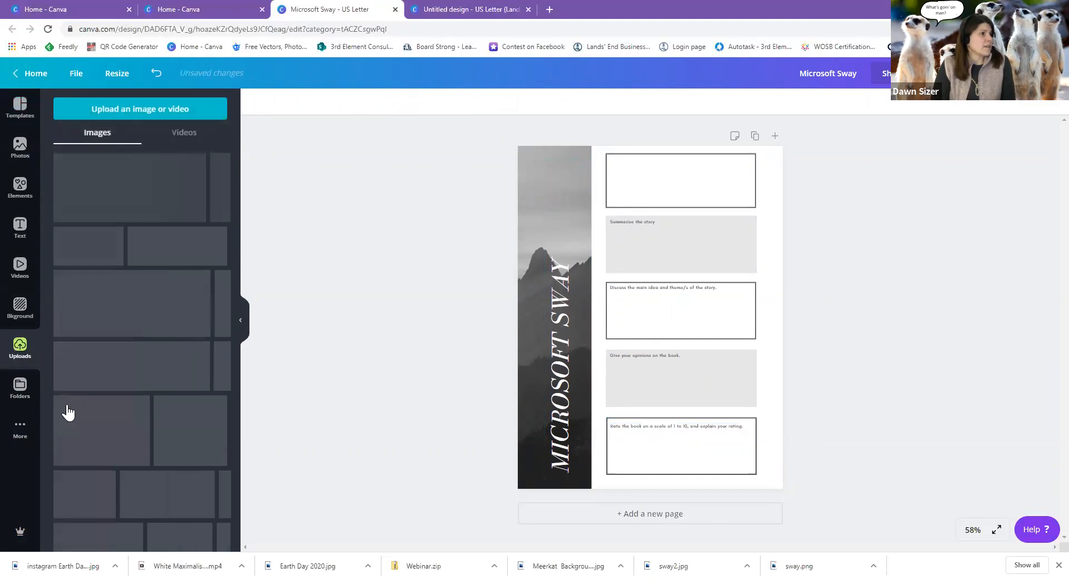
pyautogui.scroll(-10, 139, 455)
pyautogui.scroll(-10, 141, 459)
pyautogui.scroll(-10, 141, 463)
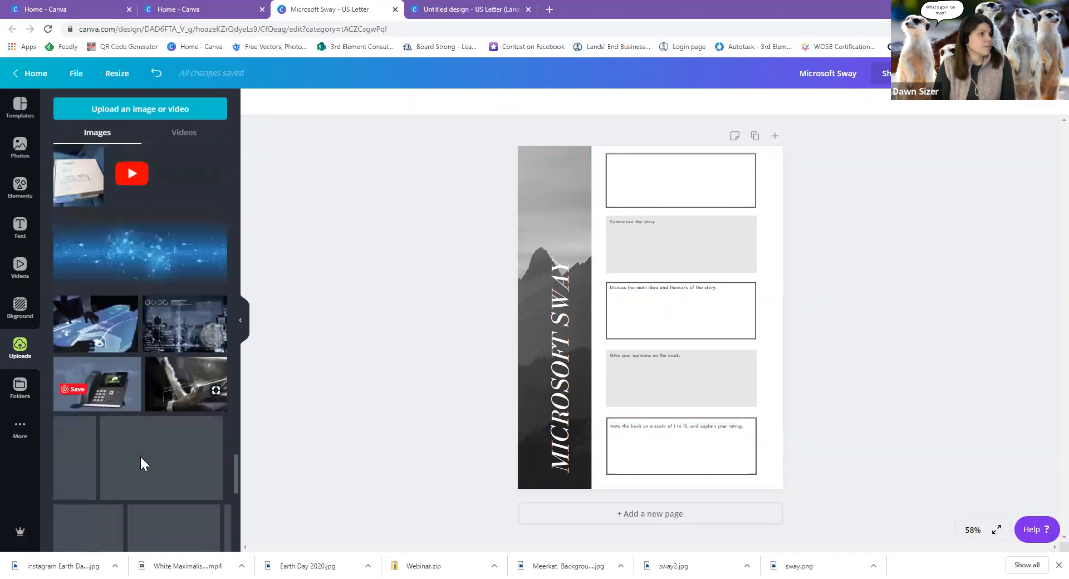
pyautogui.scroll(-5, 140, 464)
pyautogui.click(95, 457)
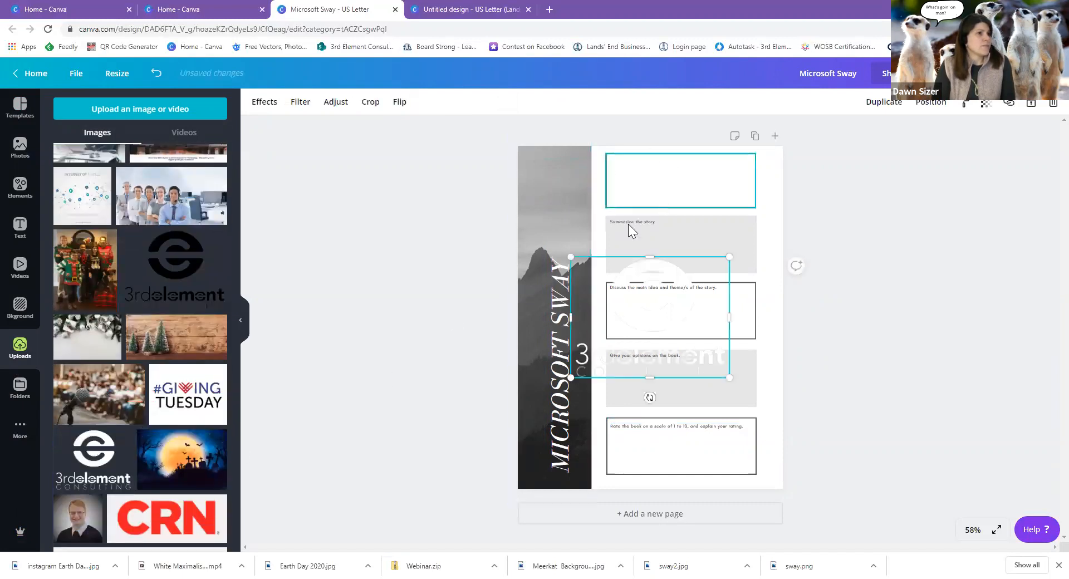
pyautogui.click(241, 318)
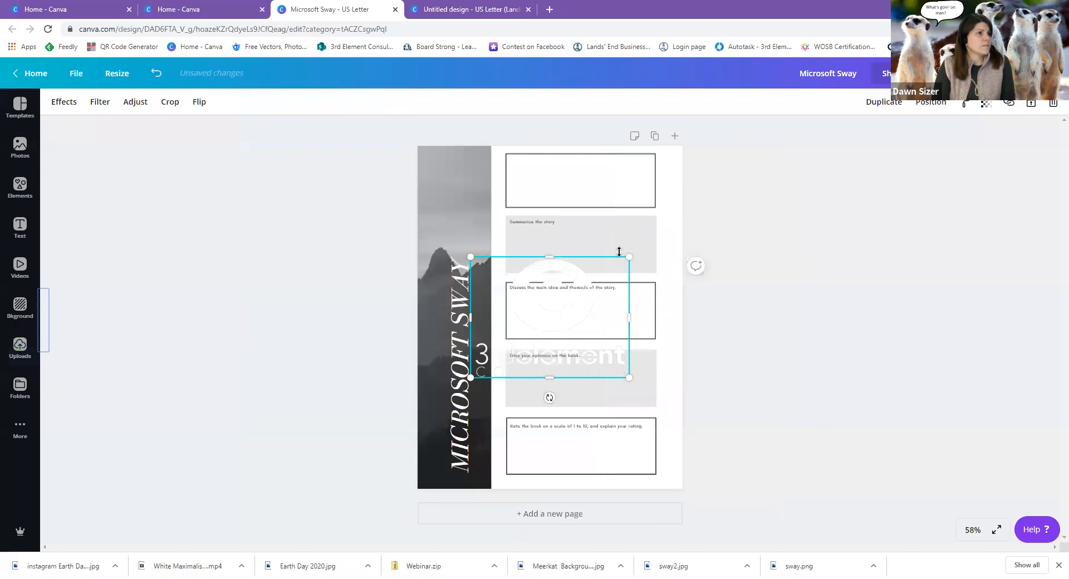
# Shrink the 3rdelement logo and position it at the top-left of the dark strip.
pyautogui.moveTo(629, 257); pyautogui.dragTo(556, 313)
pyautogui.moveTo(513, 345); pyautogui.dragTo(474, 190)
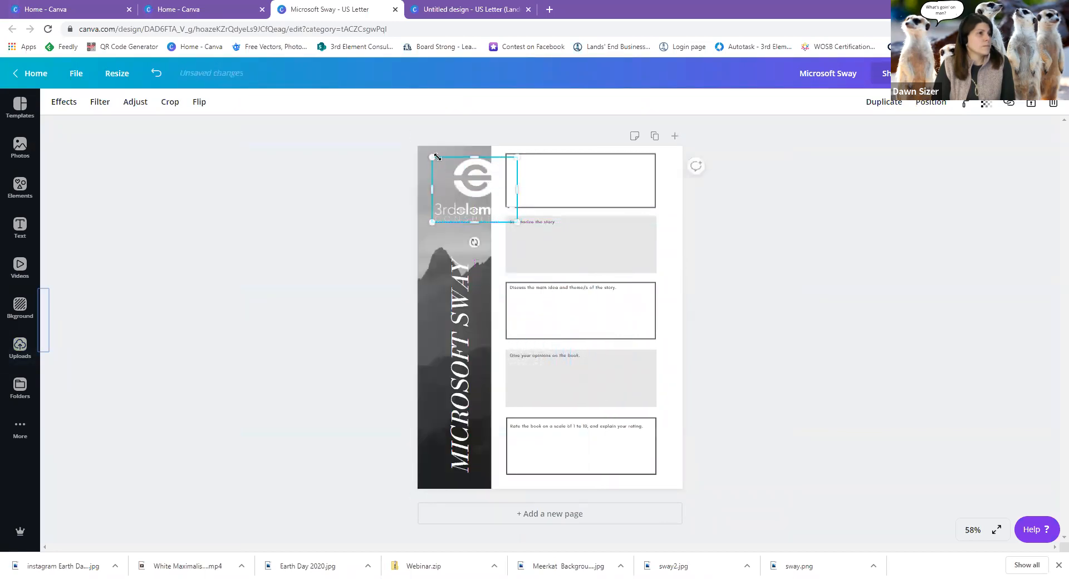
pyautogui.moveTo(433, 158); pyautogui.dragTo(450, 171)
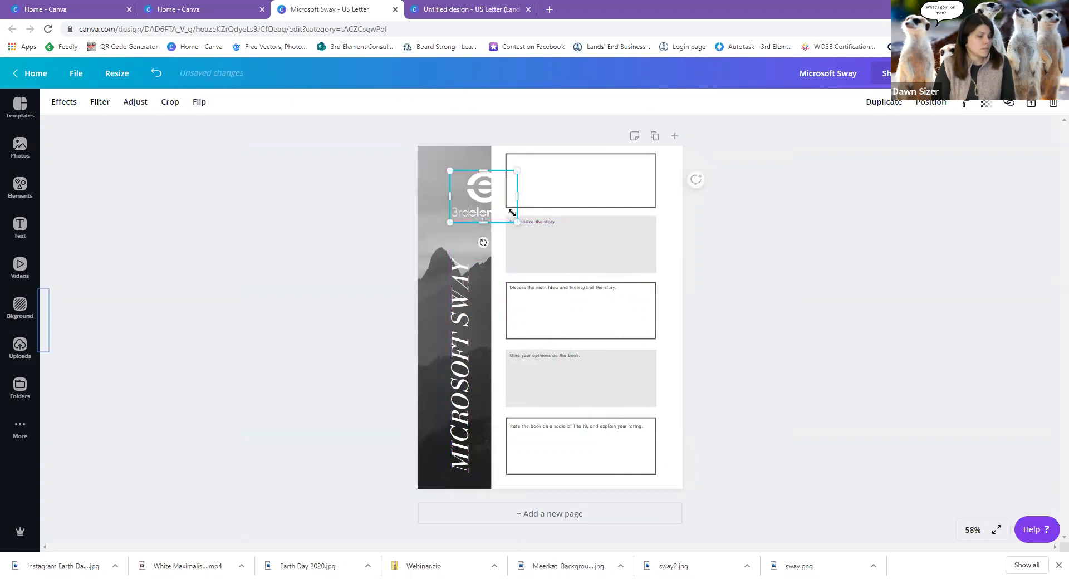
pyautogui.hotkey('shift', 'Left')
pyautogui.hotkey('shift', 'Left')
pyautogui.hotkey('shift', 'Left')
pyautogui.hotkey('shift', 'Left')
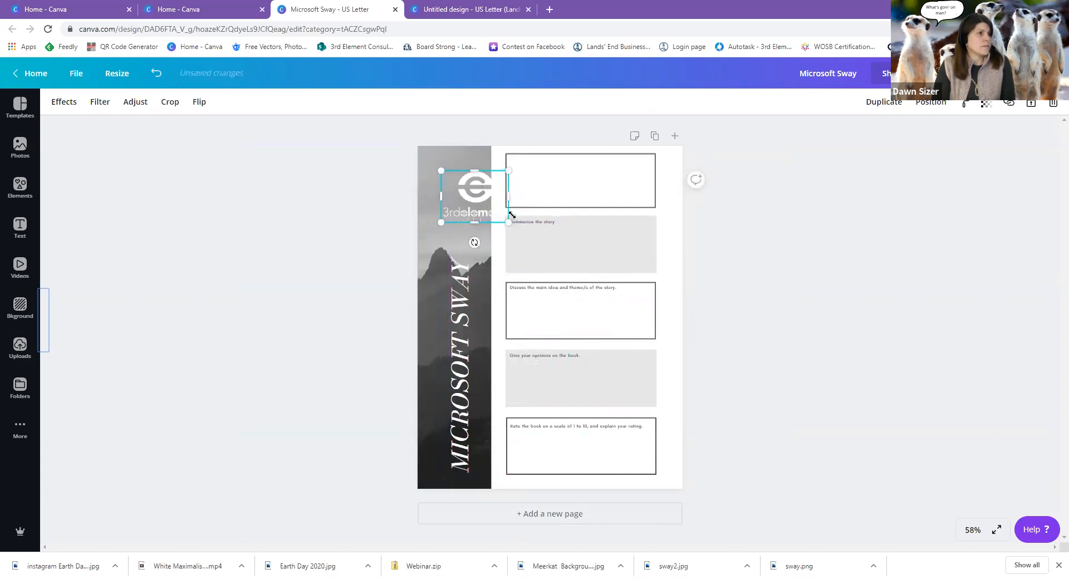
pyautogui.hotkey('shift', 'Left')
pyautogui.hotkey('shift', 'Left')
pyautogui.hotkey('shift', 'Left')
pyautogui.hotkey('shift', 'Left')
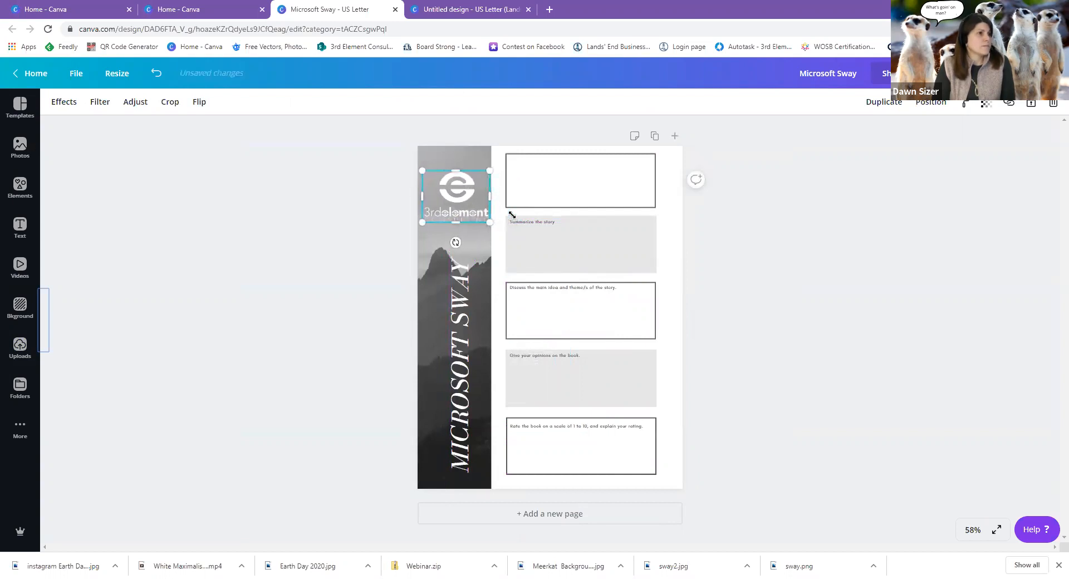
pyautogui.hotkey('shift', 'Up')
pyautogui.hotkey('shift', 'Up')
pyautogui.hotkey('shift', 'Up')
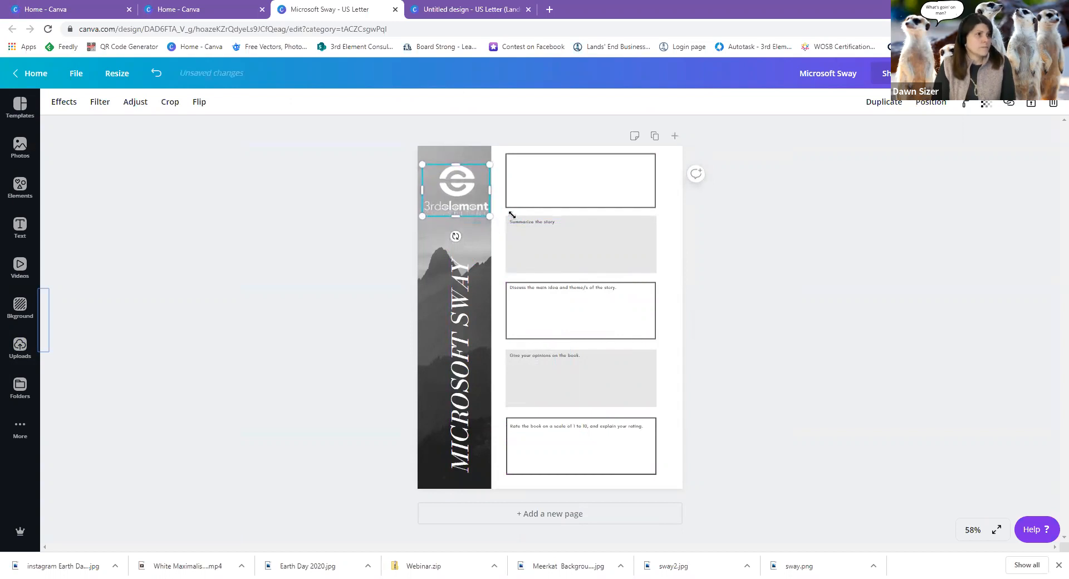
pyautogui.hotkey('shift', 'Up')
pyautogui.click(529, 170)
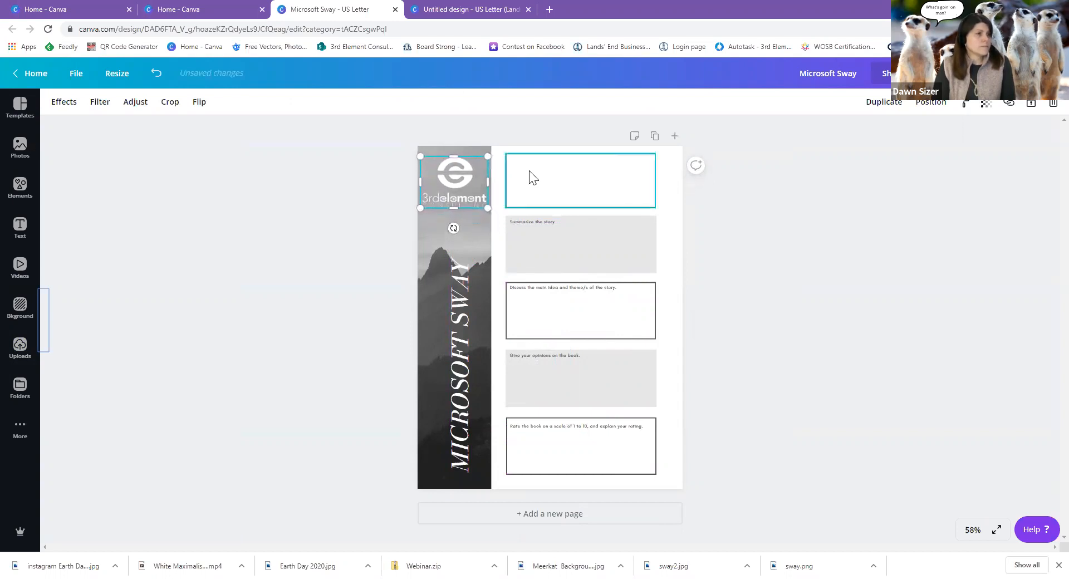
# Duplicate the 'Summarize the story' prompt into the top box and reword it as 'What is Sway designed for?'.
pyautogui.click(532, 226)
pyautogui.click(532, 224)
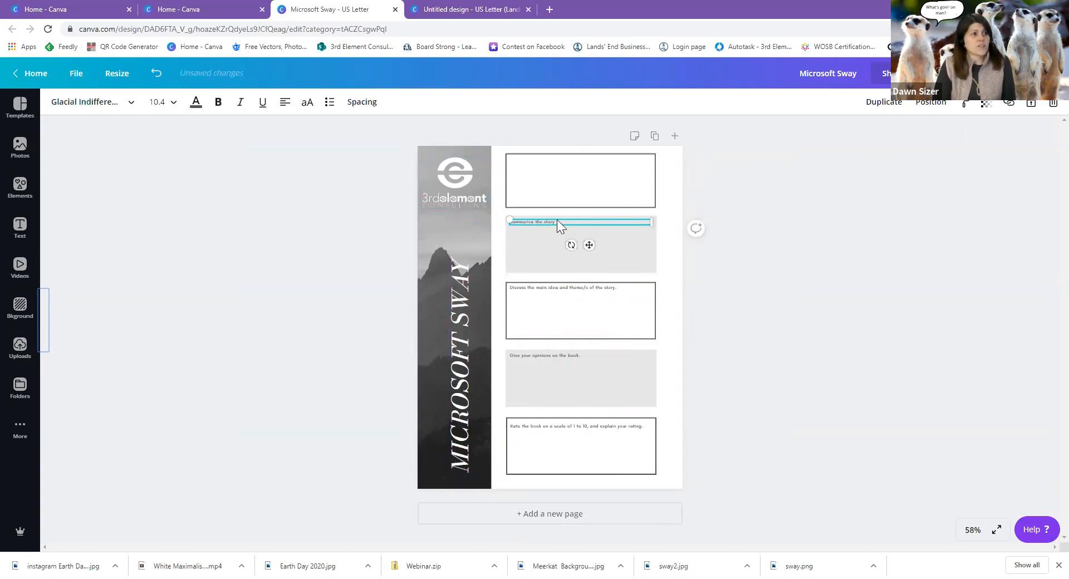
pyautogui.moveTo(555, 222); pyautogui.dragTo(505, 220)
pyautogui.click(883, 102)
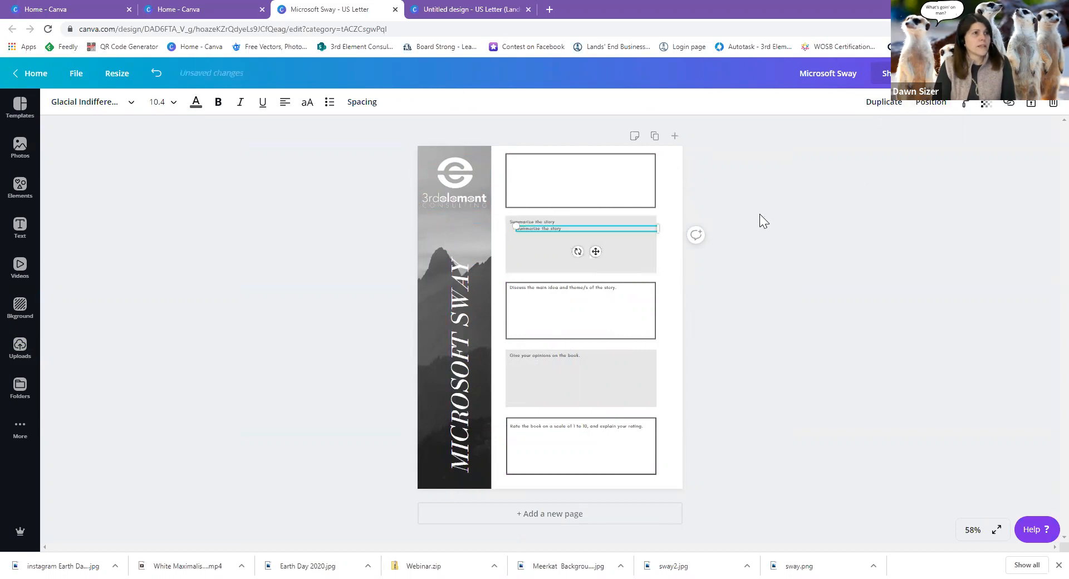
pyautogui.moveTo(559, 227); pyautogui.dragTo(506, 159)
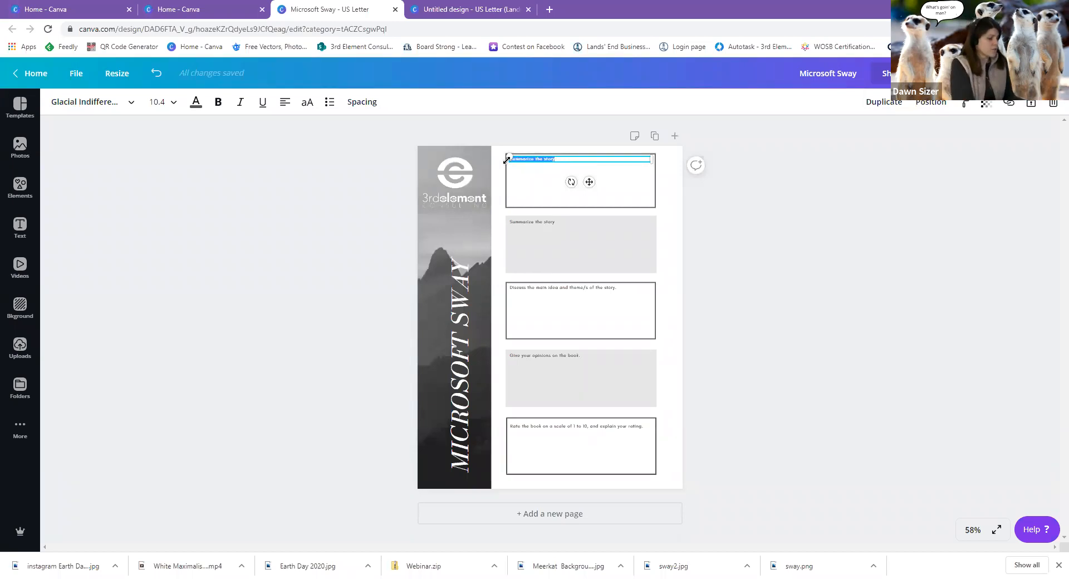
pyautogui.write('What')
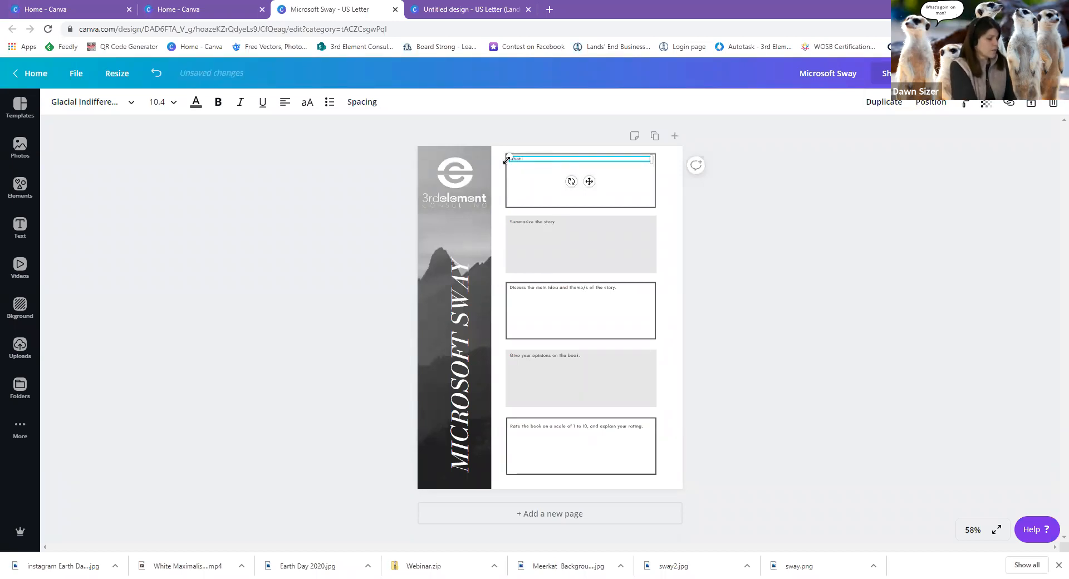
pyautogui.write(' is Sway?')
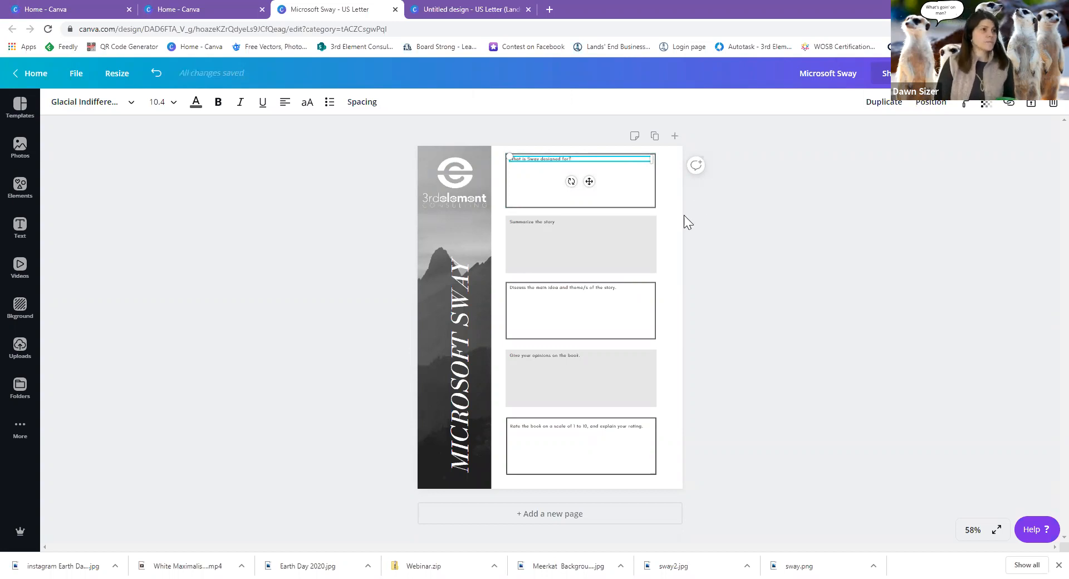
pyautogui.click(552, 223)
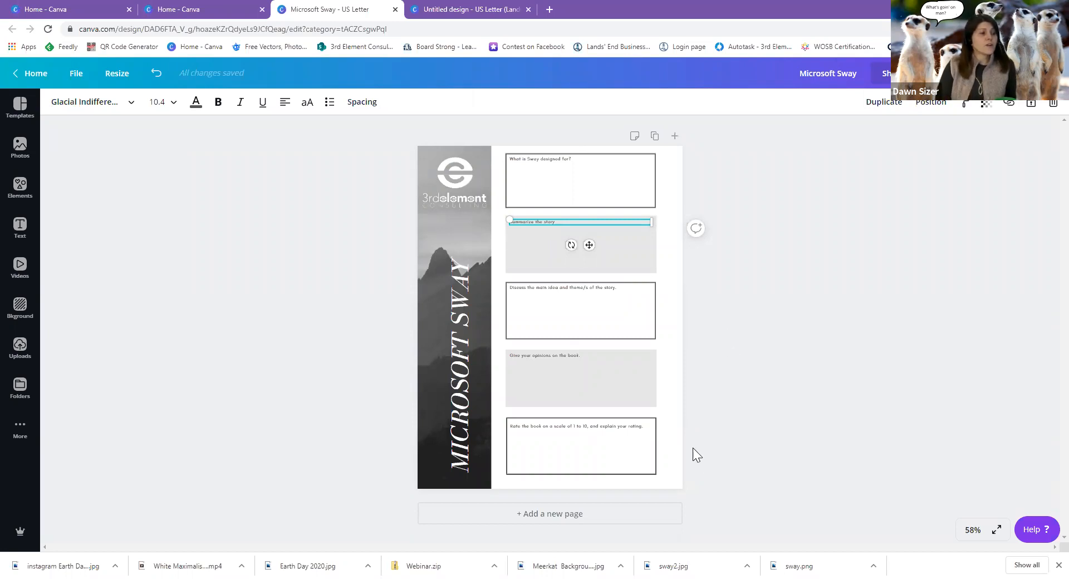
pyautogui.click(592, 515)
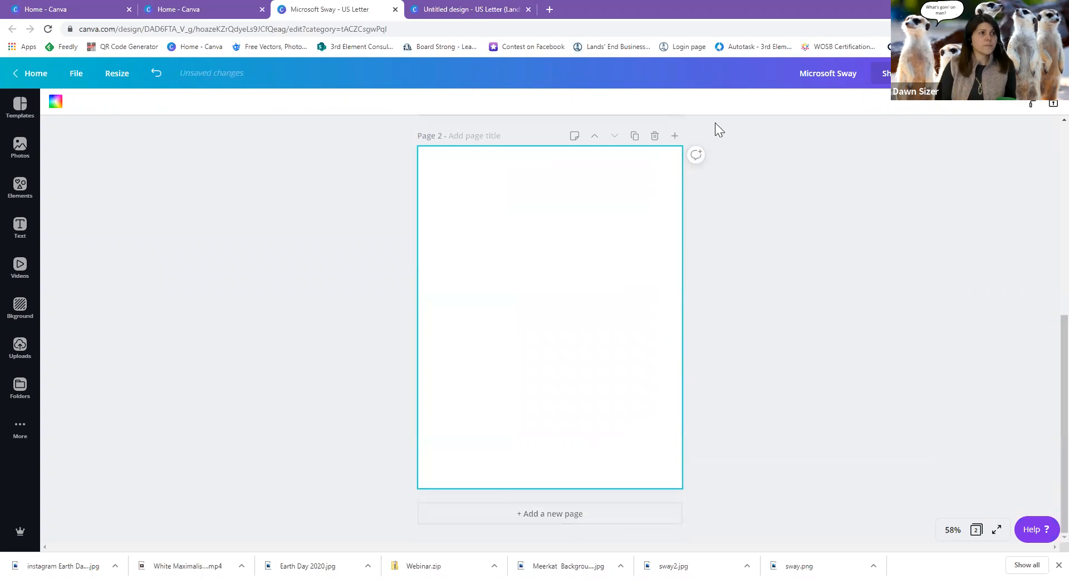
pyautogui.click(654, 136)
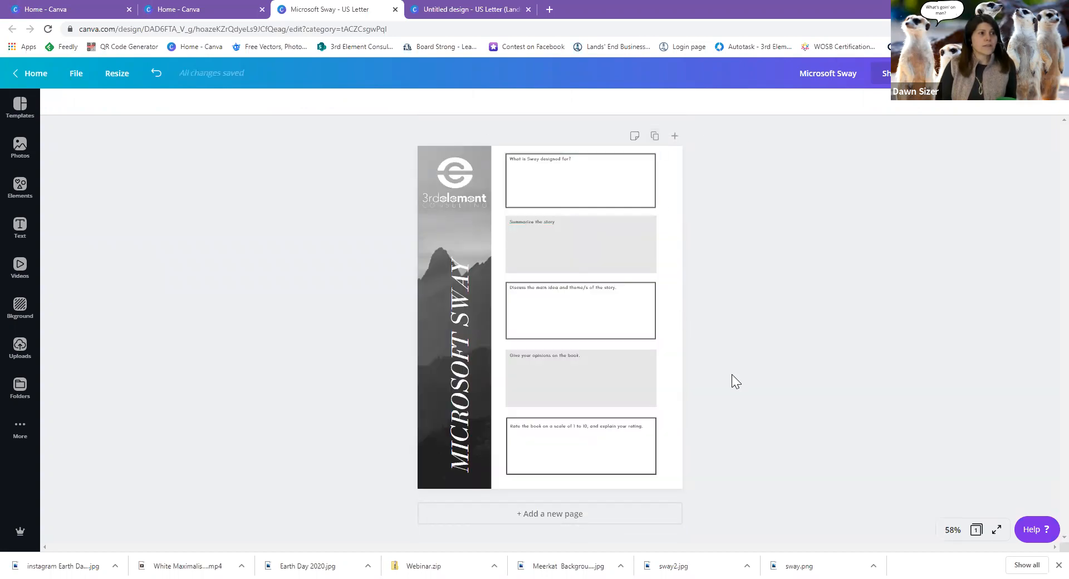
pyautogui.click(655, 137)
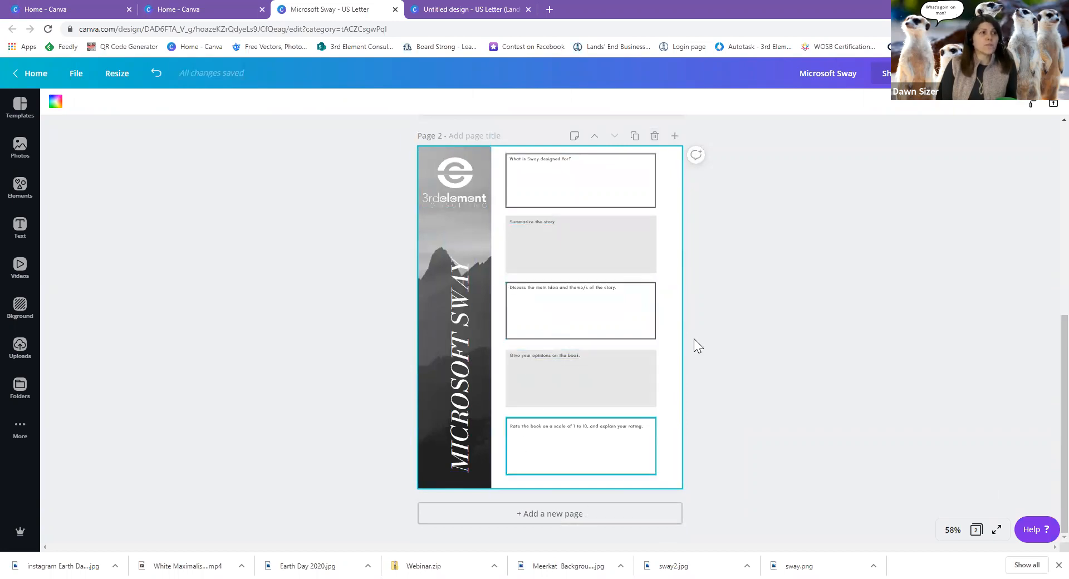
pyautogui.click(655, 137)
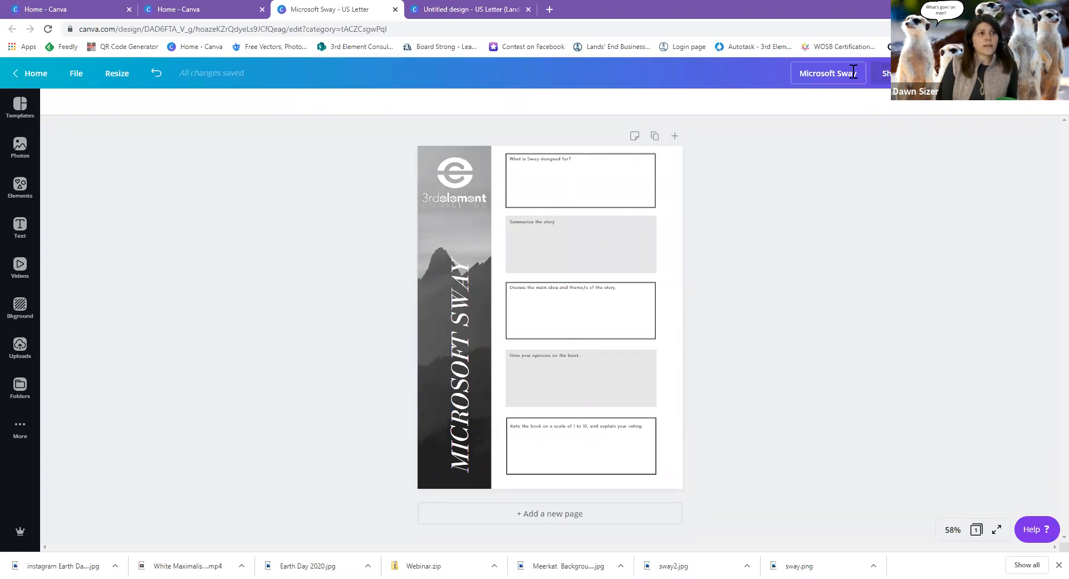
# Check the Share download options, then switch to the blank US Letter Landscape design.
pyautogui.click(897, 73)
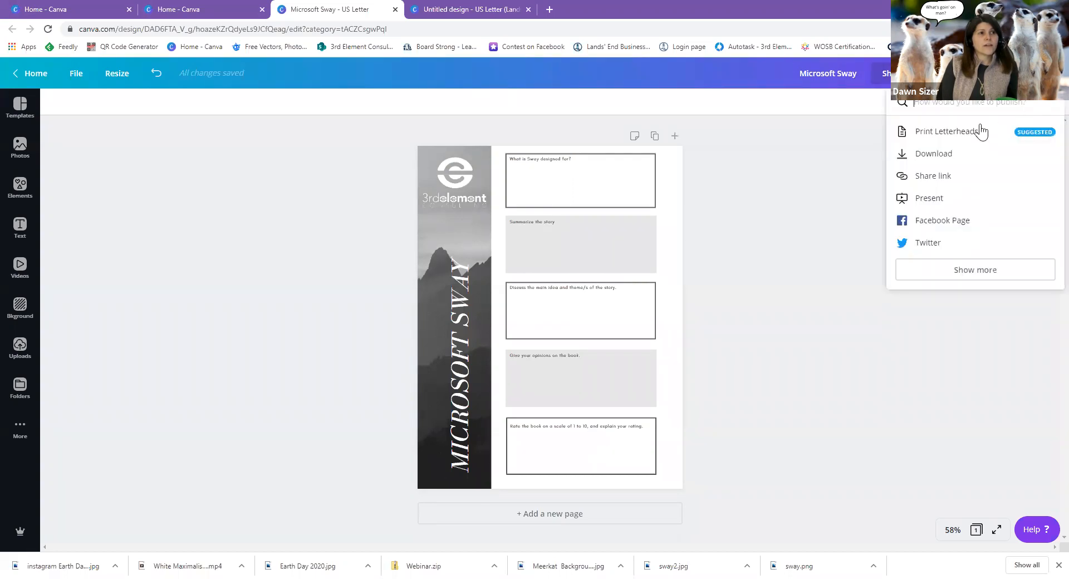
pyautogui.click(935, 154)
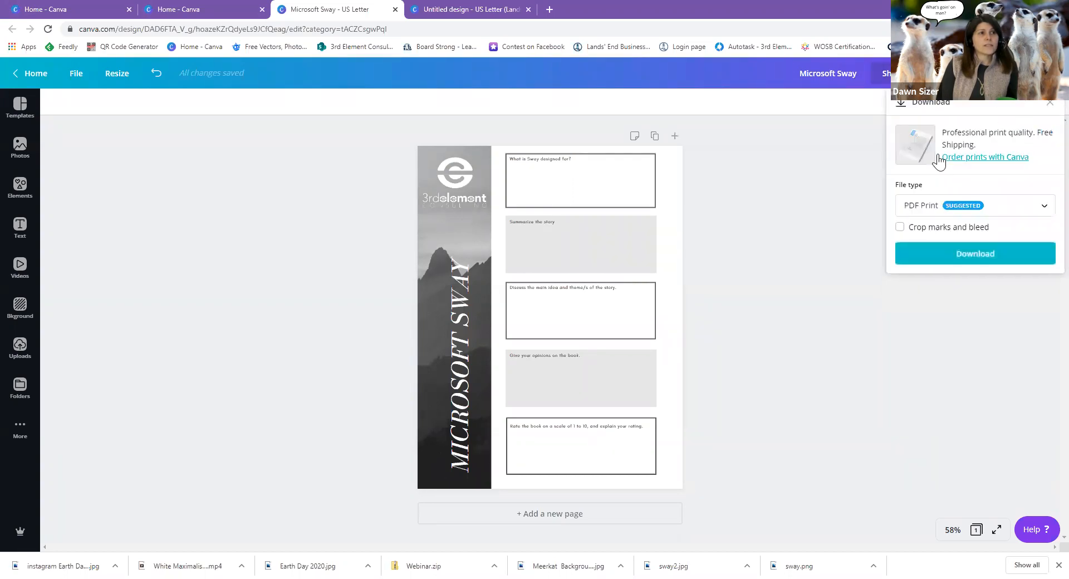
pyautogui.click(1050, 104)
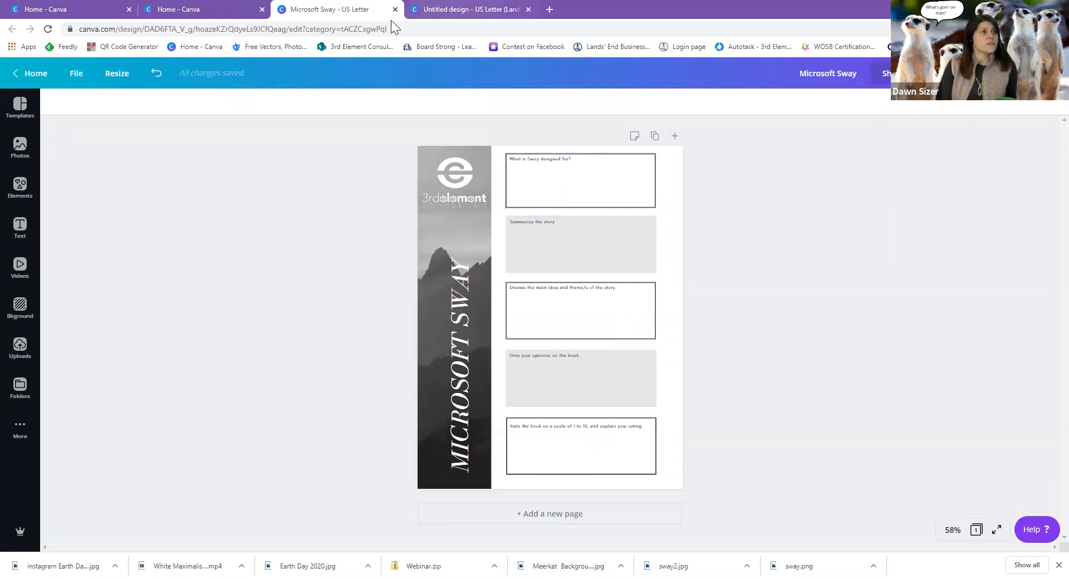
pyautogui.click(460, 11)
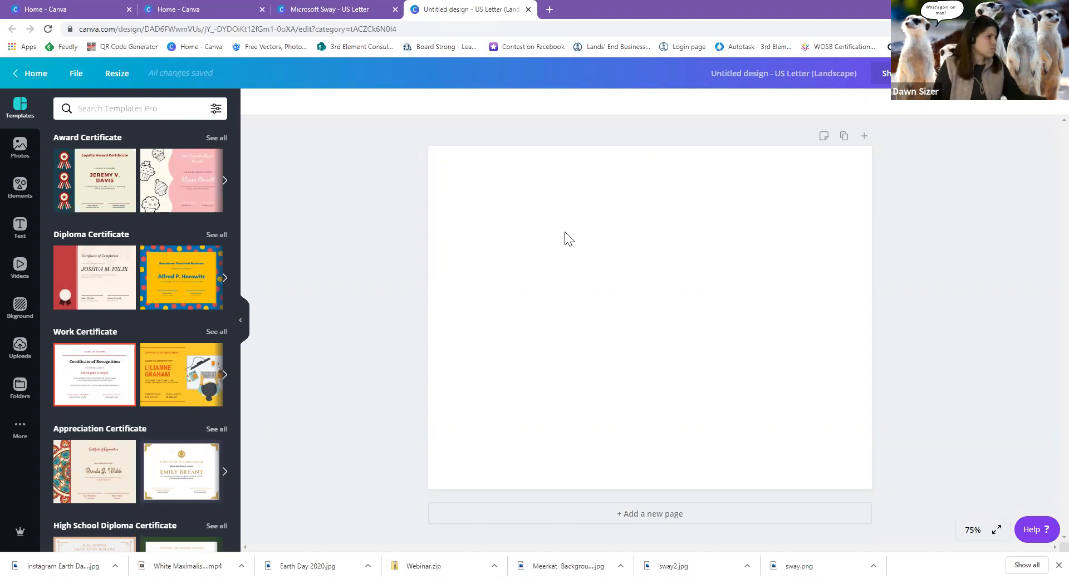
# Apply the navy-bordered Certificate of Completion template from the Completion Certificate templates.
pyautogui.scroll(-2, 161, 288)
pyautogui.scroll(-7, 161, 288)
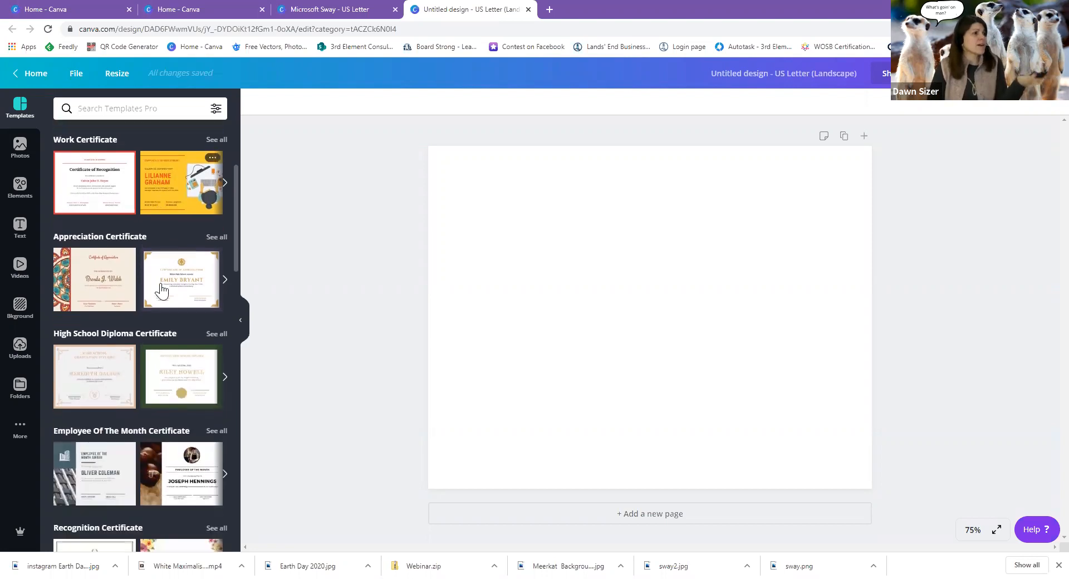
pyautogui.scroll(-5, 161, 288)
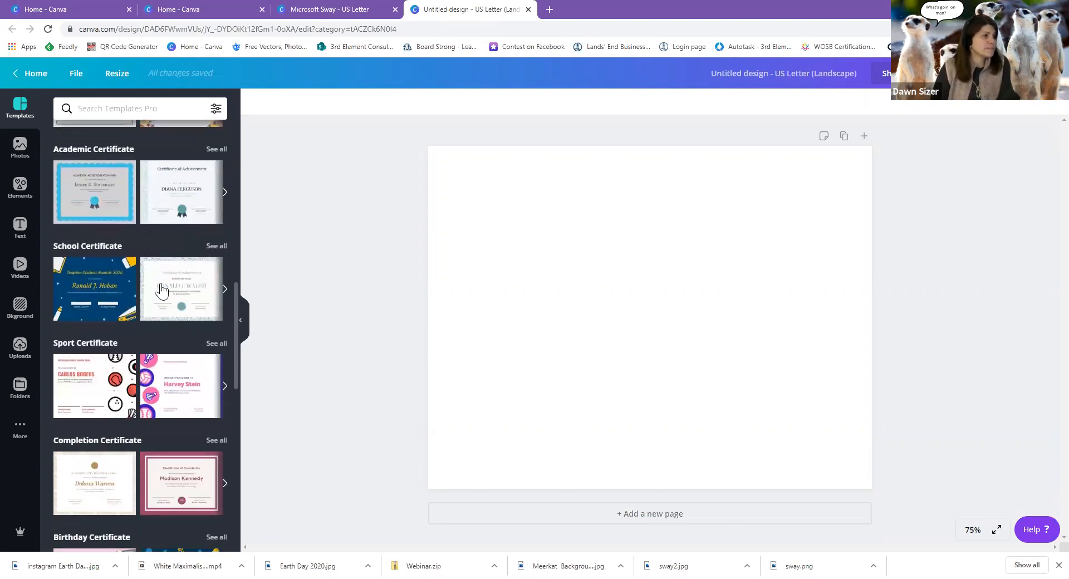
pyautogui.scroll(-2, 161, 288)
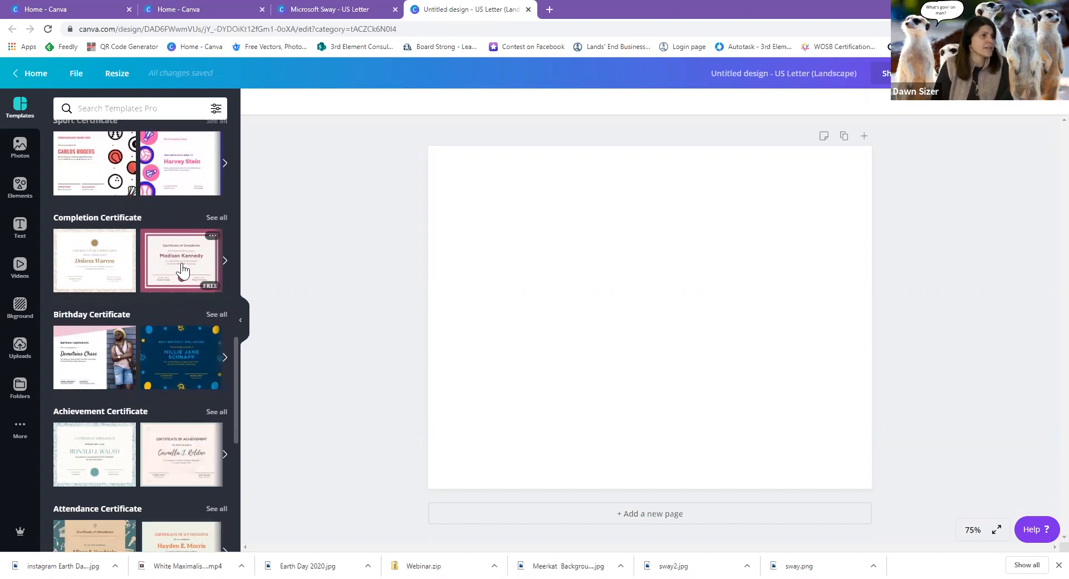
pyautogui.click(214, 221)
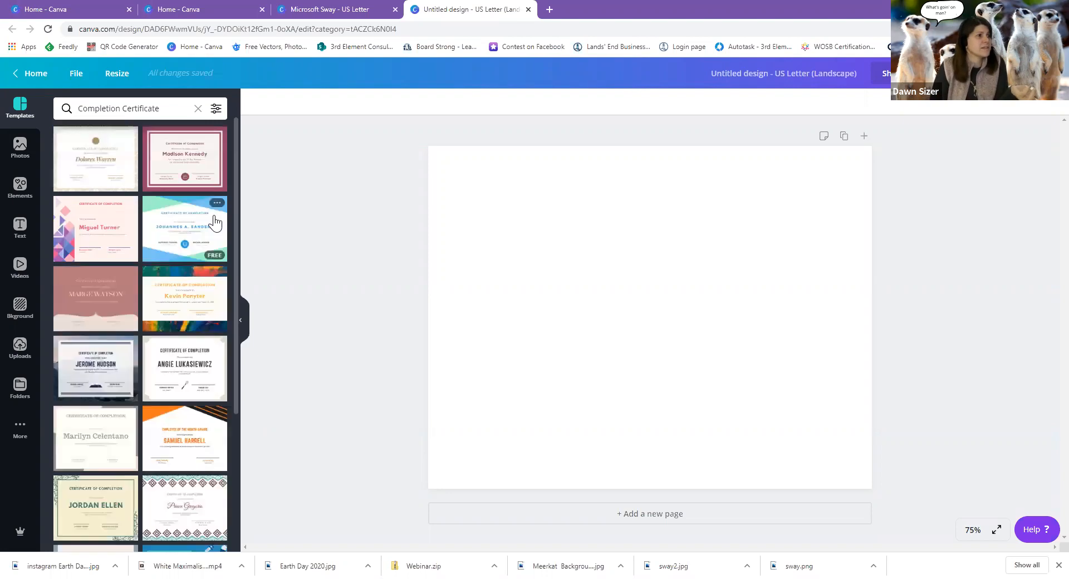
pyautogui.scroll(-5, 196, 408)
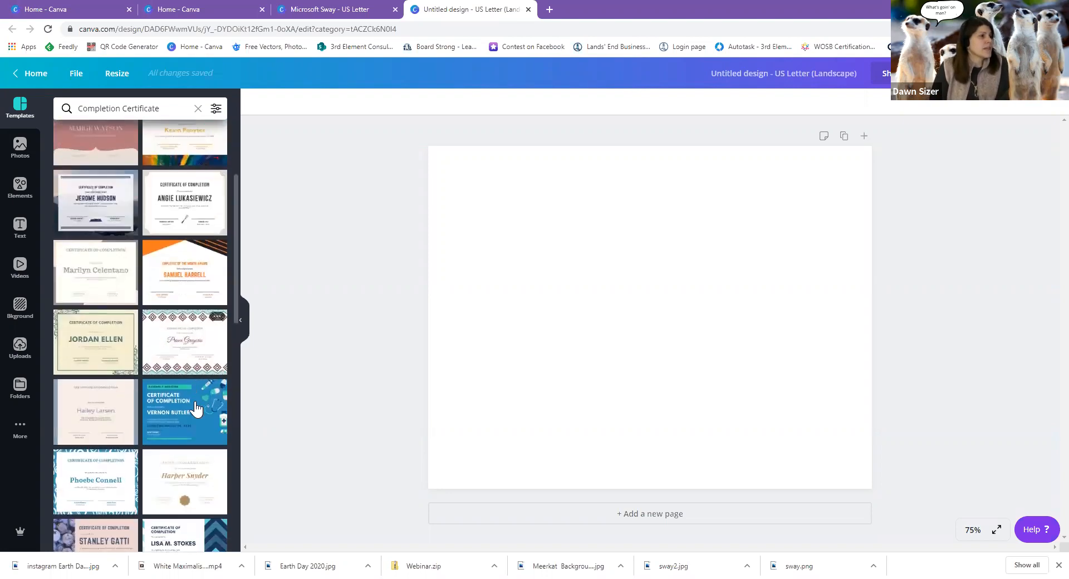
pyautogui.scroll(-4, 196, 409)
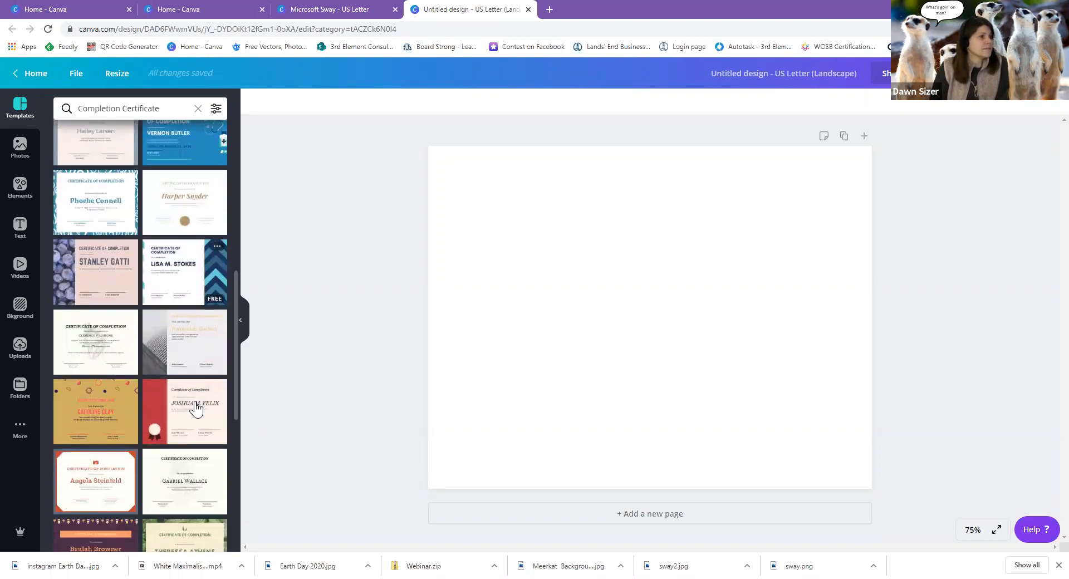
pyautogui.scroll(-2, 196, 408)
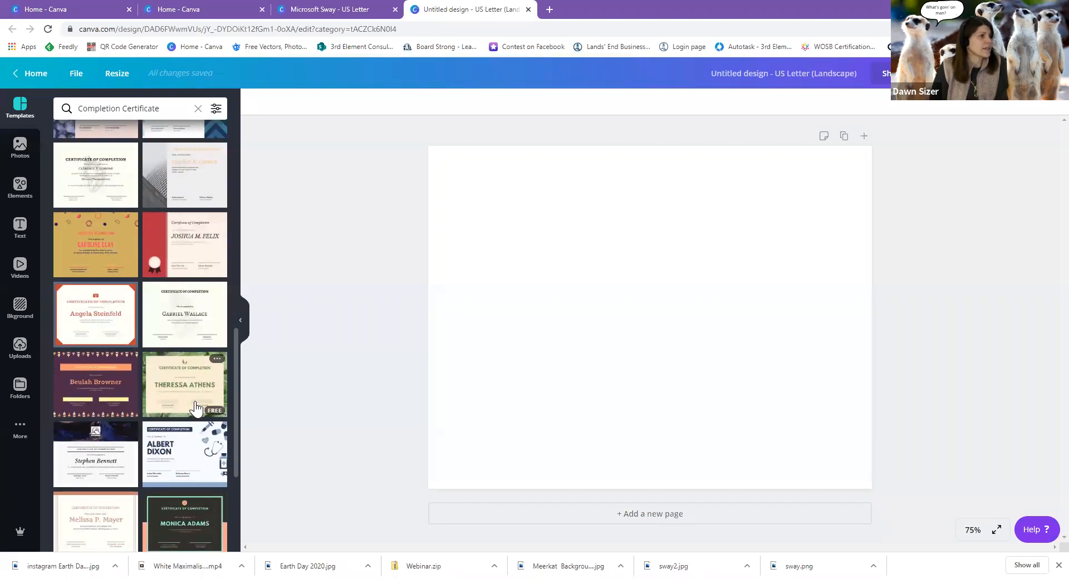
pyautogui.scroll(-3, 196, 408)
pyautogui.scroll(-3, 196, 408)
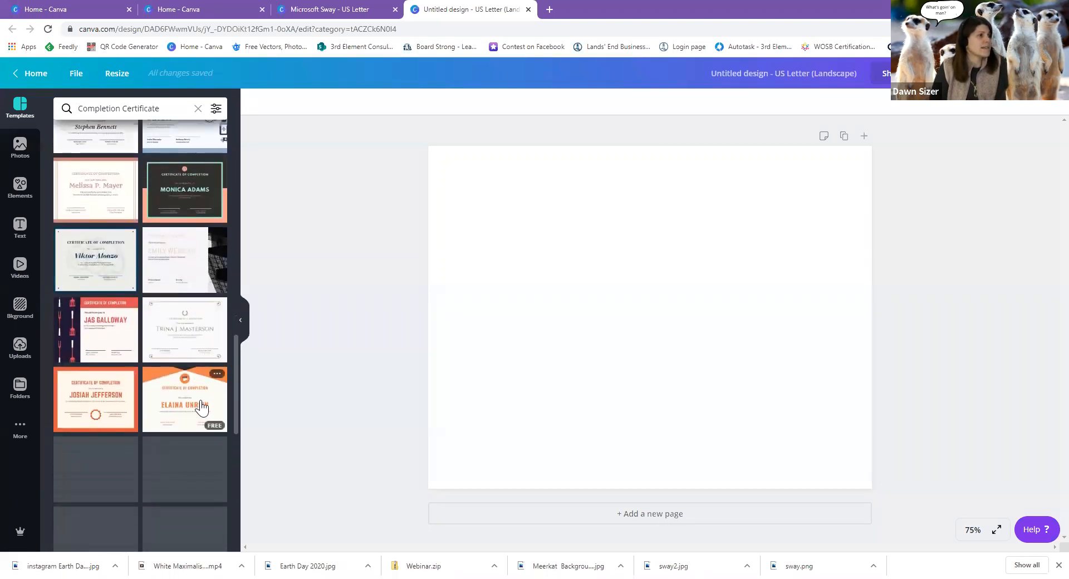
pyautogui.scroll(-5, 201, 408)
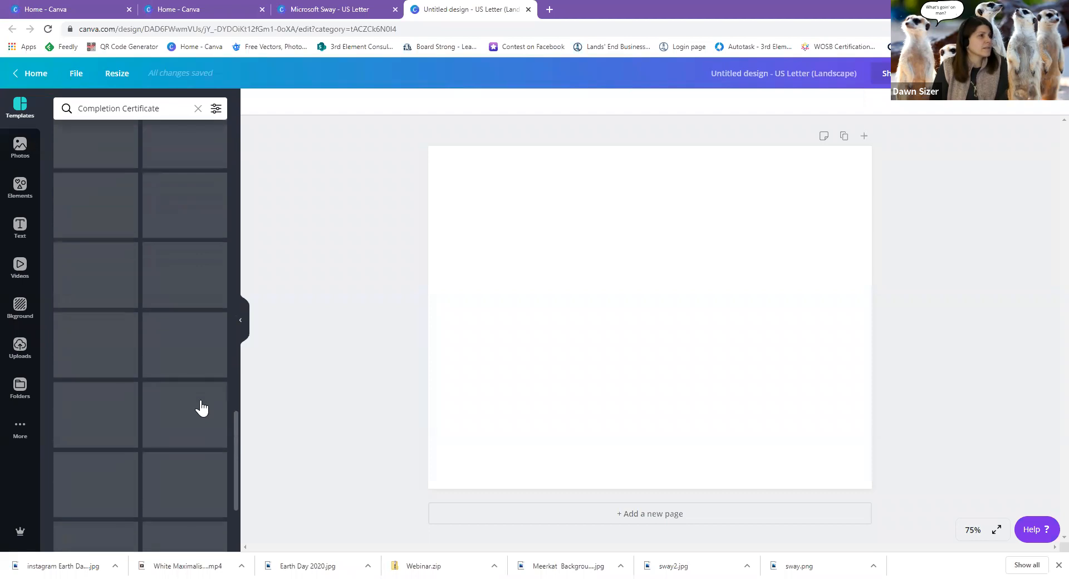
pyautogui.scroll(5, 200, 401)
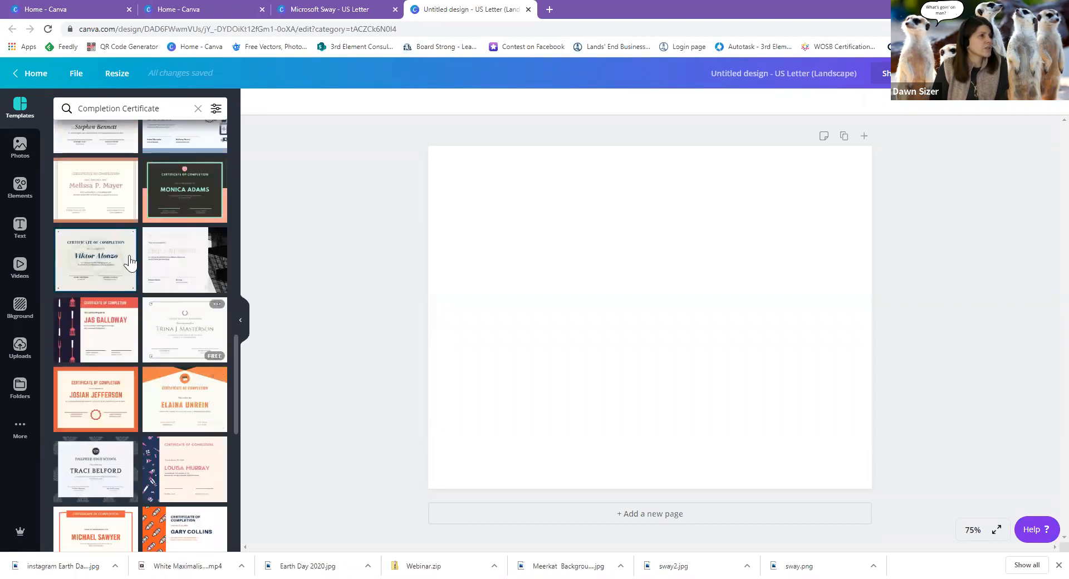
pyautogui.click(99, 267)
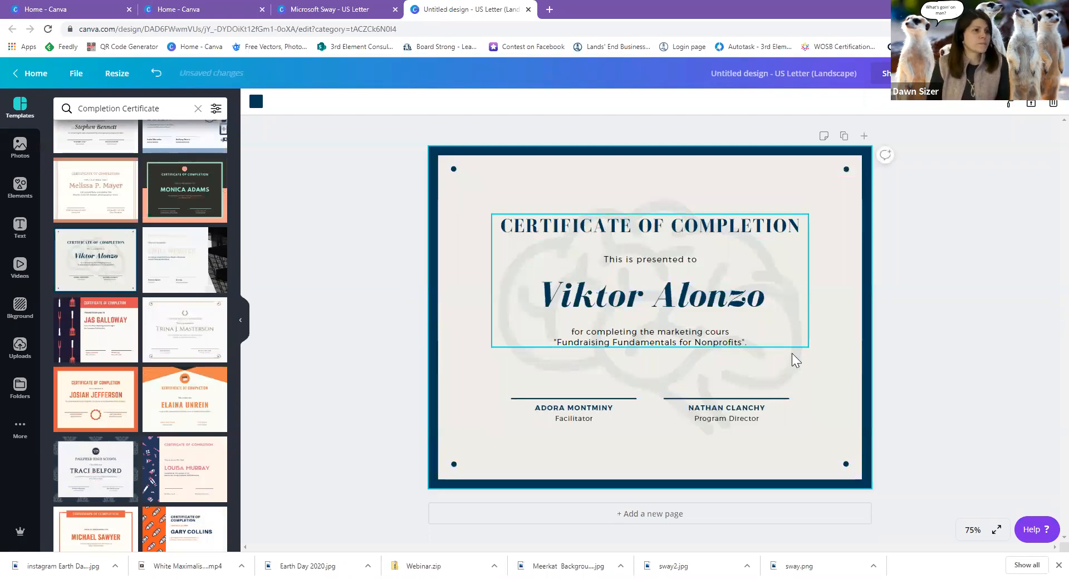
# Delete the faint brain background graphic from the certificate.
pyautogui.click(790, 384)
pyautogui.moveTo(788, 382)
pyautogui.mouseDown()
pyautogui.moveTo(806, 370)
pyautogui.moveTo(795, 371)
pyautogui.mouseUp()
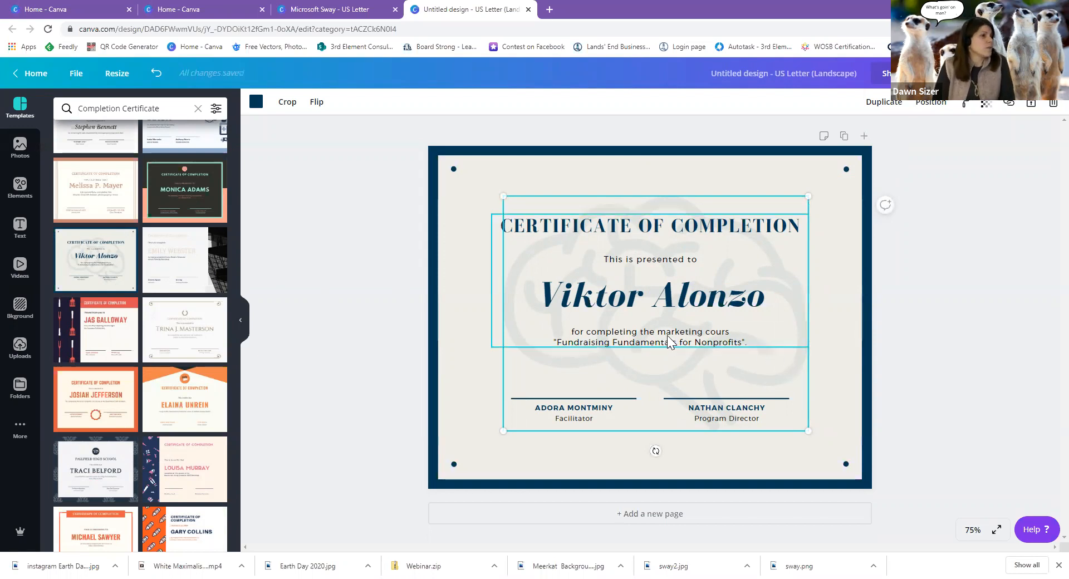
pyautogui.press('Delete')
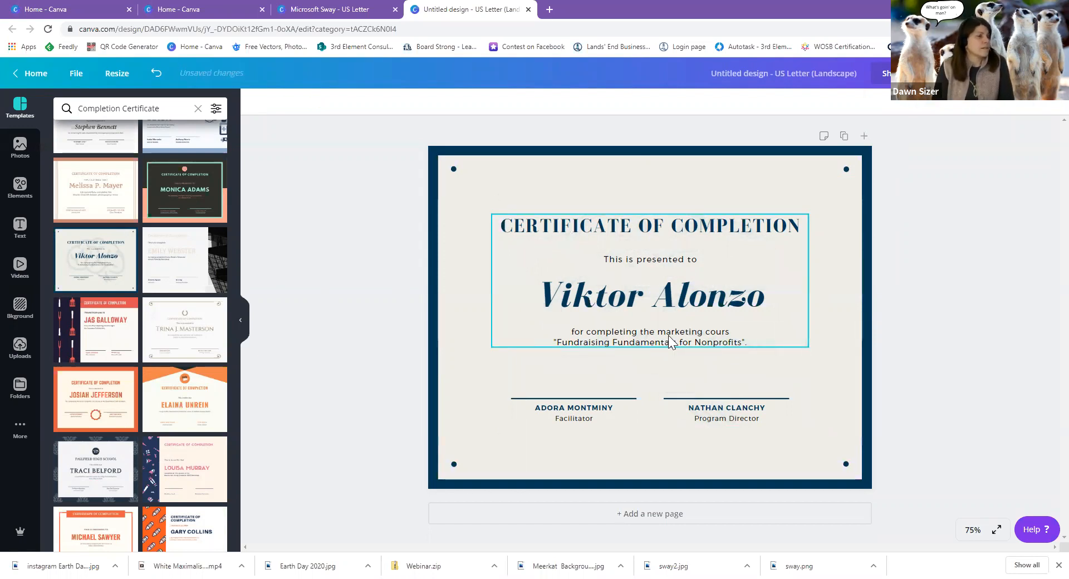
# Add the Sway logo, remove its background, and enlarge it over the certificate centre.
pyautogui.click(11, 352)
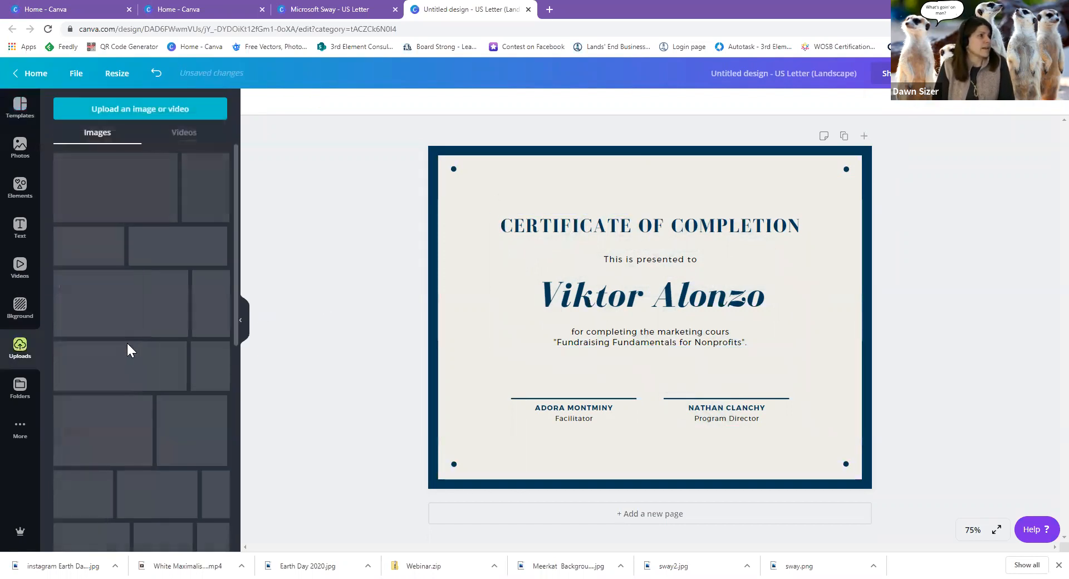
pyautogui.click(154, 186)
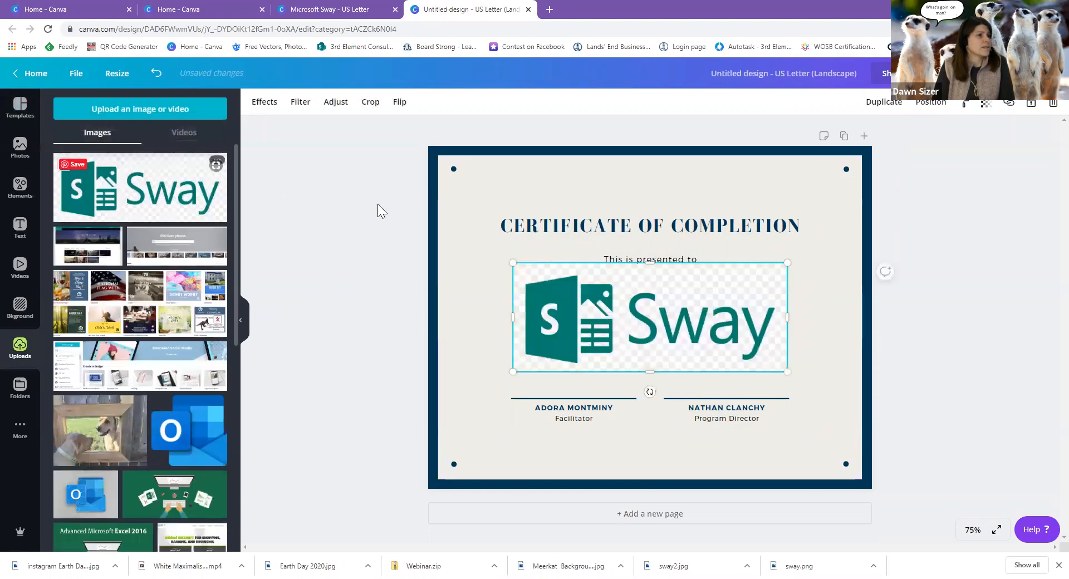
pyautogui.click(265, 101)
pyautogui.click(146, 144)
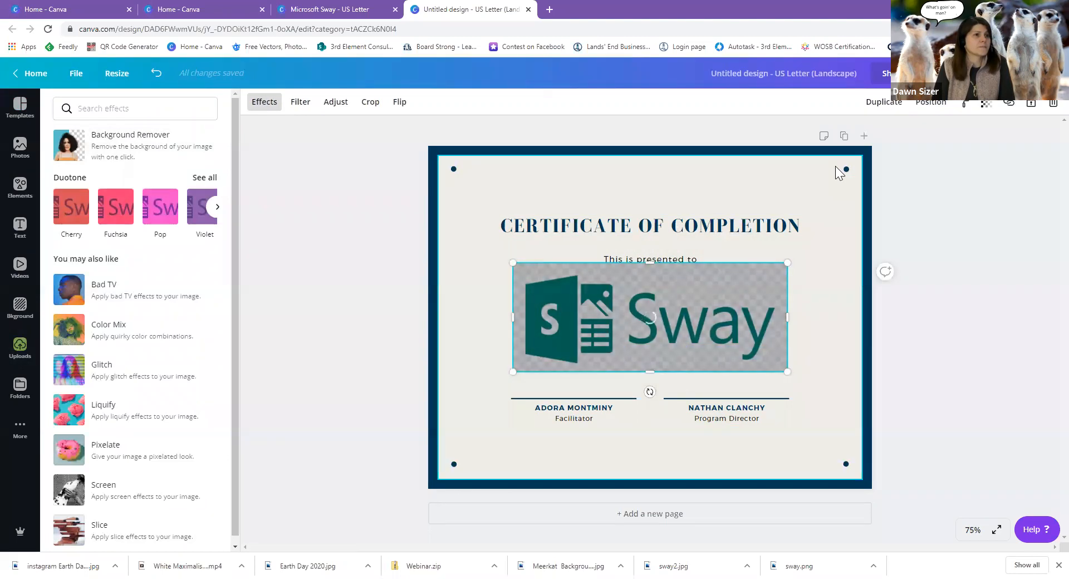
pyautogui.moveTo(517, 265); pyautogui.dragTo(460, 177)
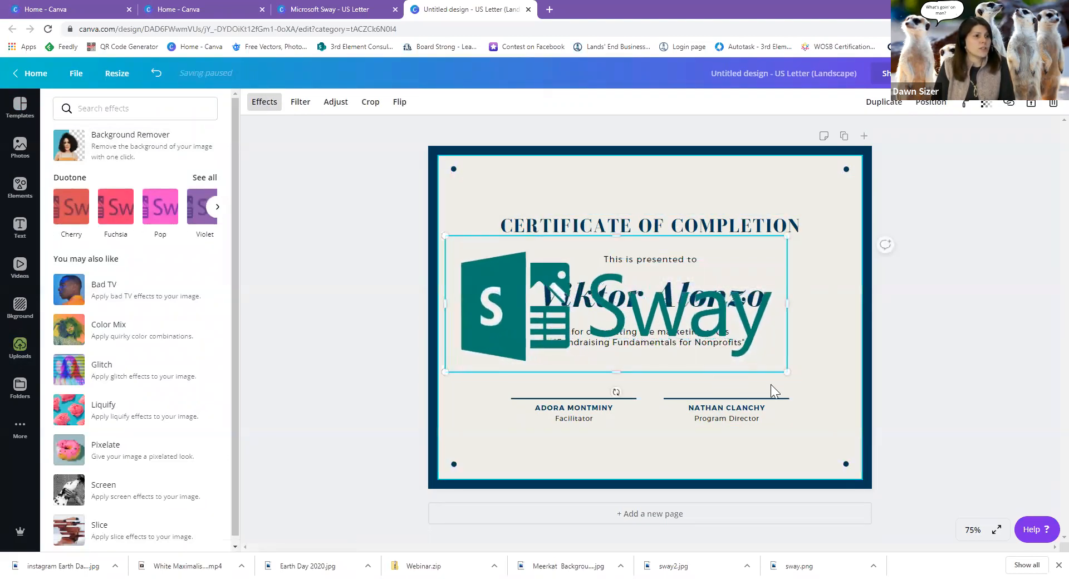
pyautogui.moveTo(787, 372); pyautogui.dragTo(846, 395)
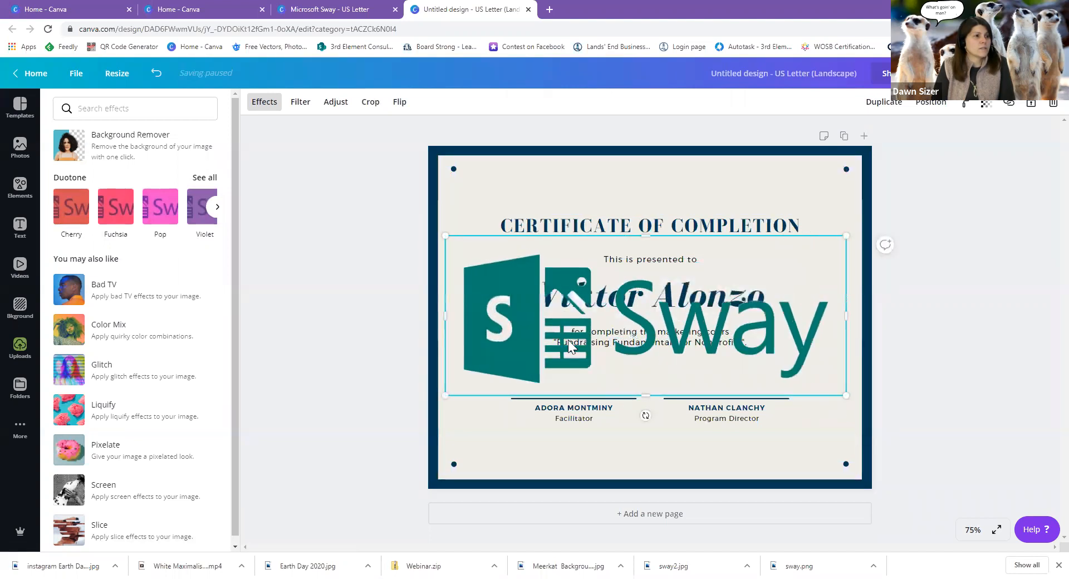
pyautogui.moveTo(577, 342); pyautogui.dragTo(588, 321)
# Layer the Sway logo behind the certificate text but above the background.
pyautogui.click(925, 111)
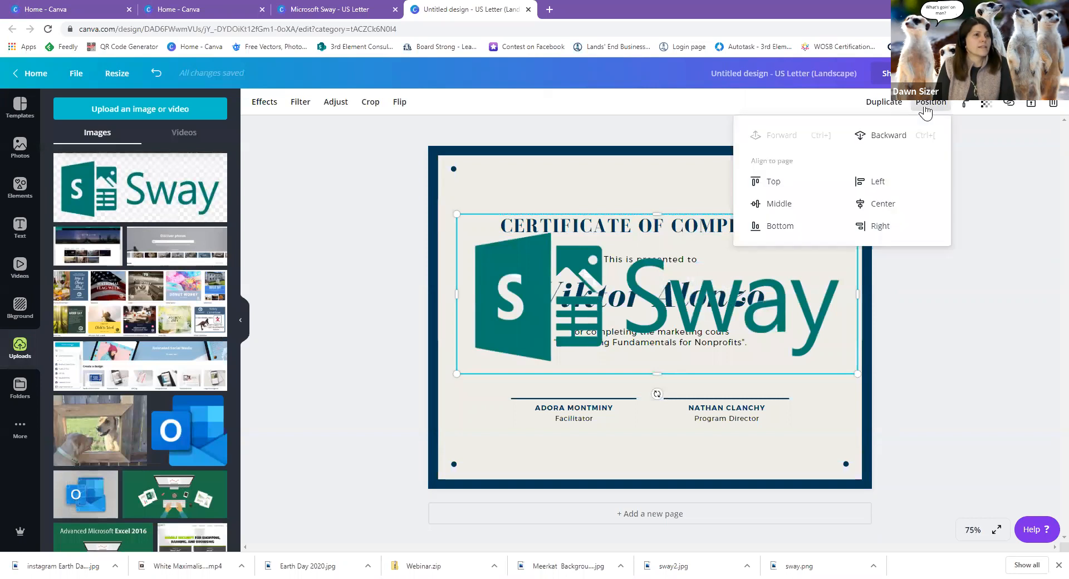
pyautogui.click(885, 137)
pyautogui.click(886, 137)
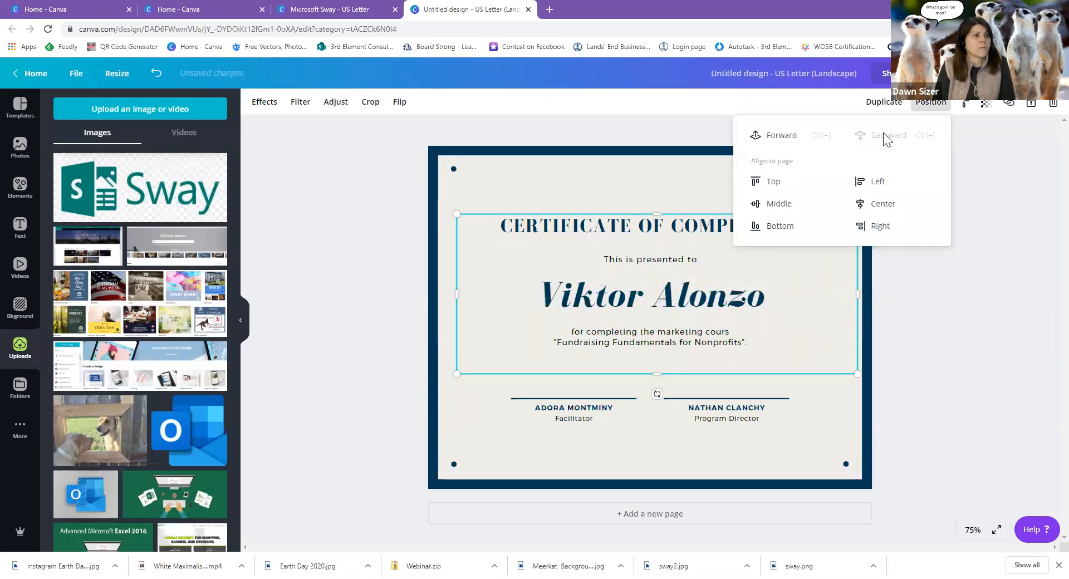
pyautogui.click(775, 138)
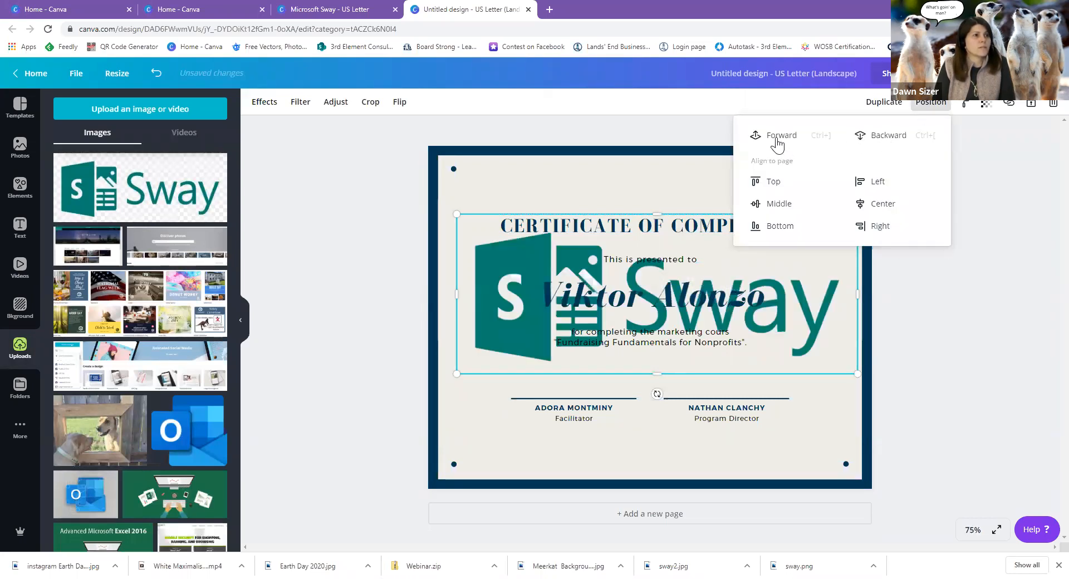
# Set the Sway logo's transparency to 25 so it reads as a watermark.
pyautogui.click(987, 105)
pyautogui.moveTo(953, 133); pyautogui.dragTo(901, 148)
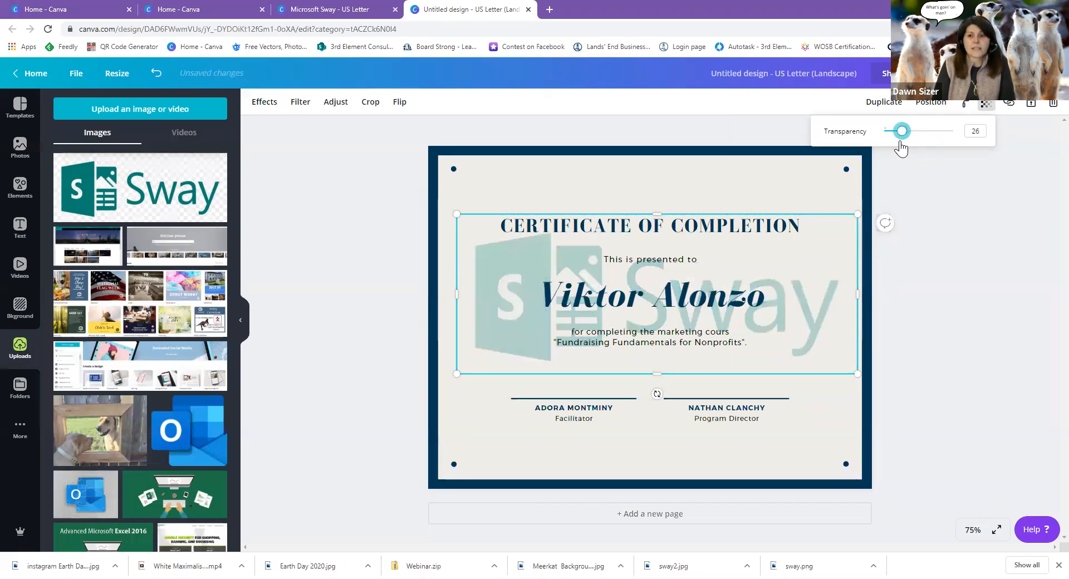
pyautogui.click(772, 191)
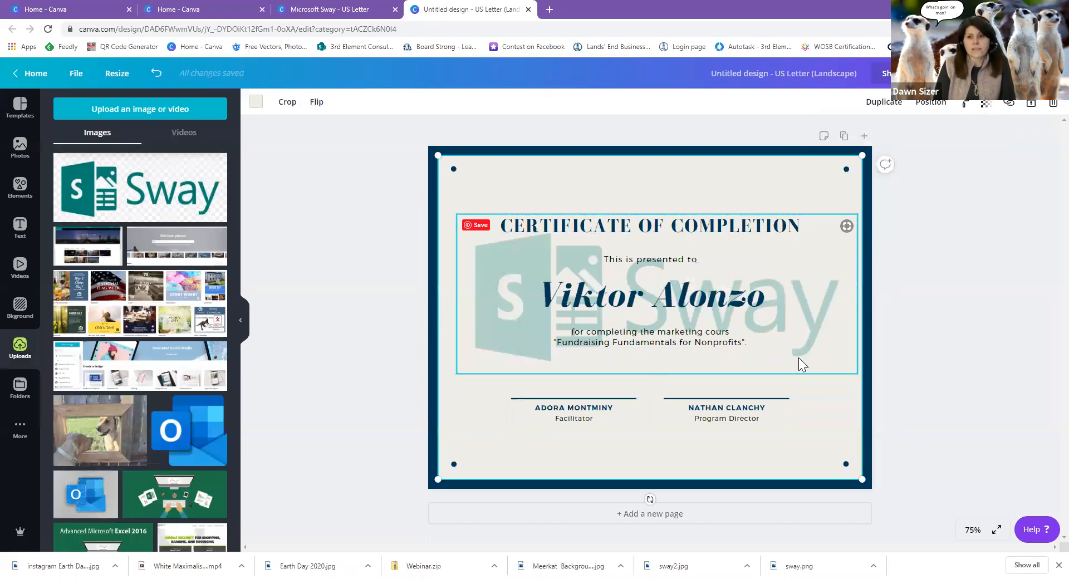
pyautogui.click(818, 323)
pyautogui.click(986, 103)
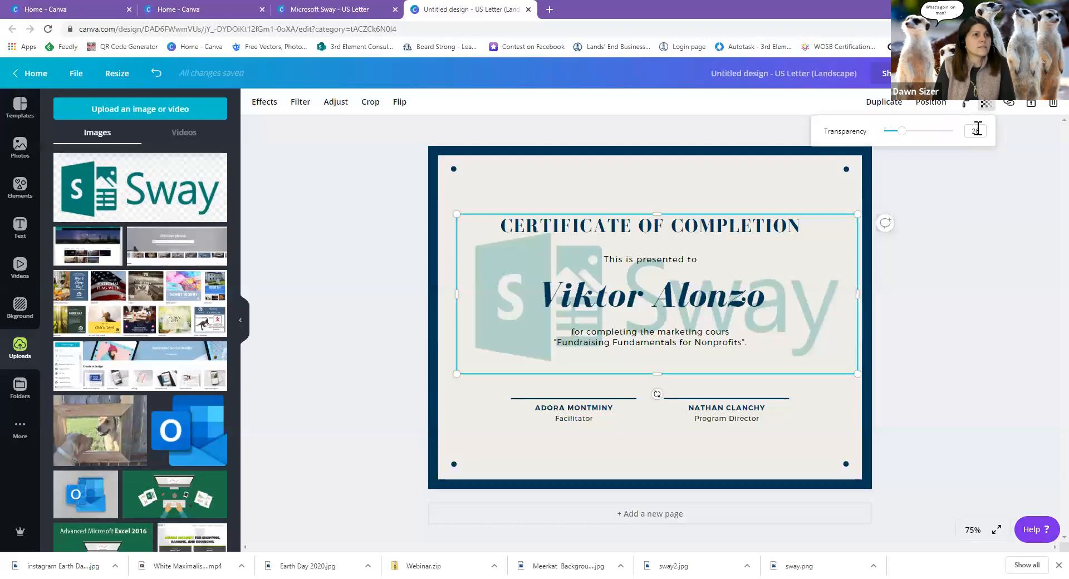
pyautogui.moveTo(905, 139); pyautogui.dragTo(900, 138)
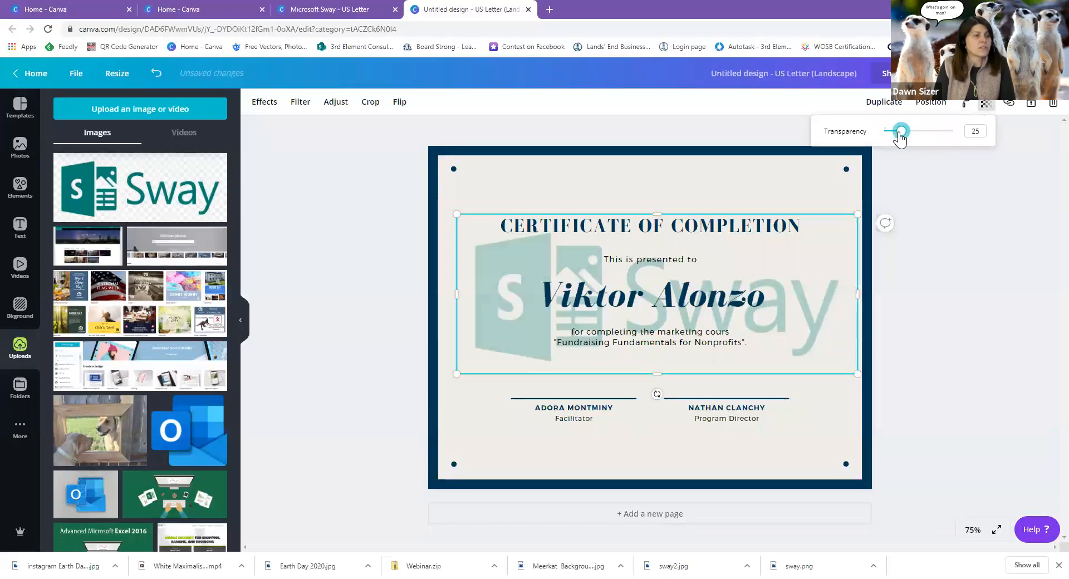
pyautogui.click(843, 407)
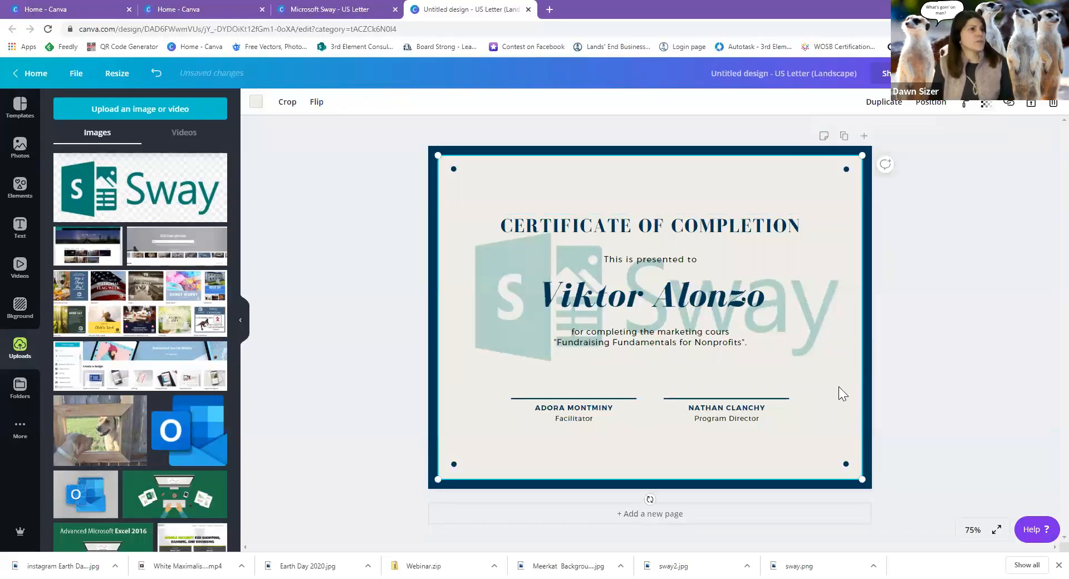
pyautogui.click(729, 226)
# Recolour the certificate border with the first brand colour and make the CERTIFICATE OF COMPLETION heading black.
pyautogui.click(512, 229)
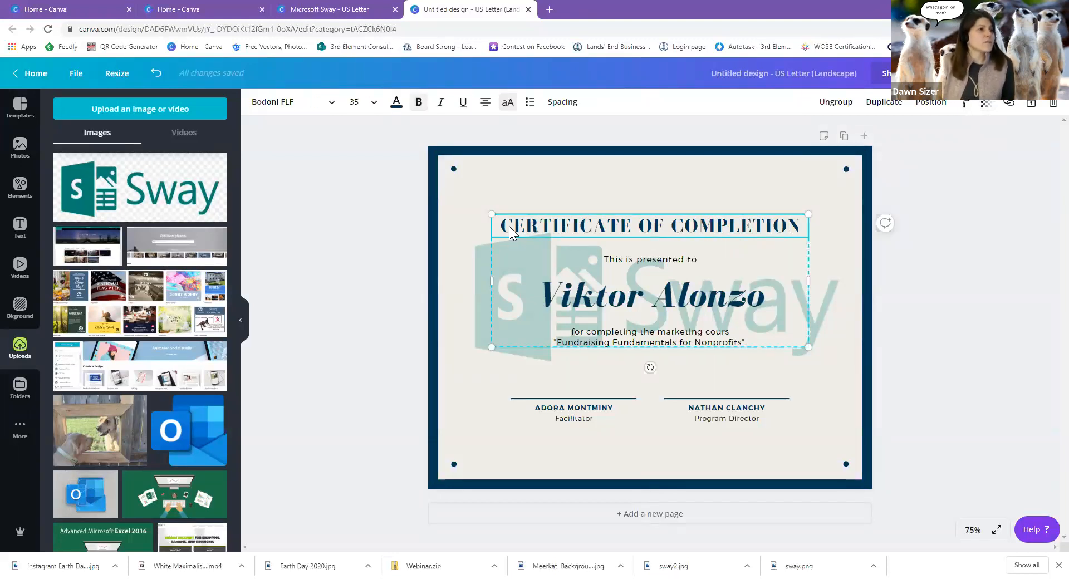
pyautogui.click(432, 194)
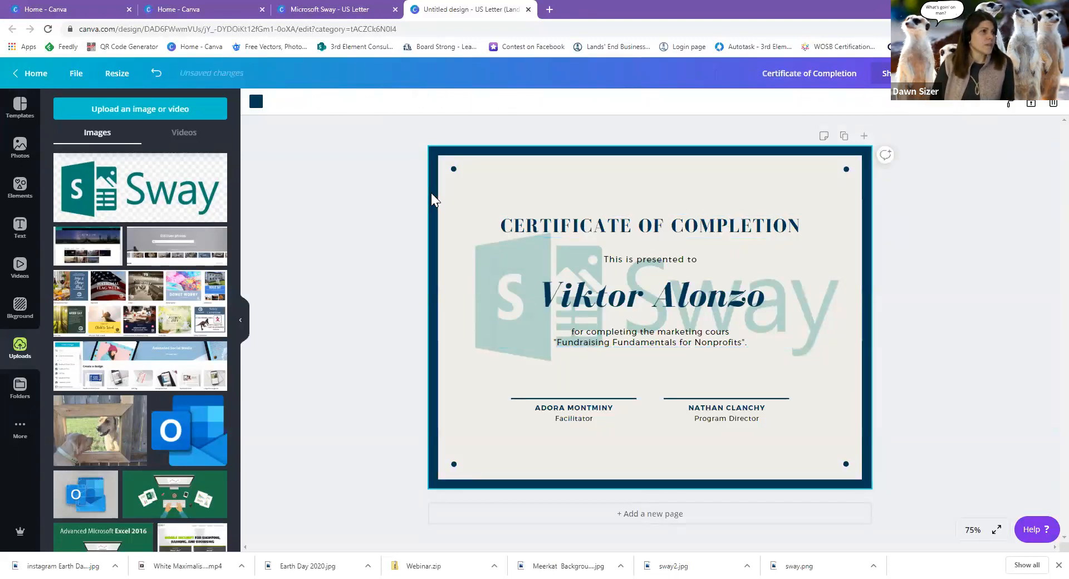
pyautogui.click(255, 101)
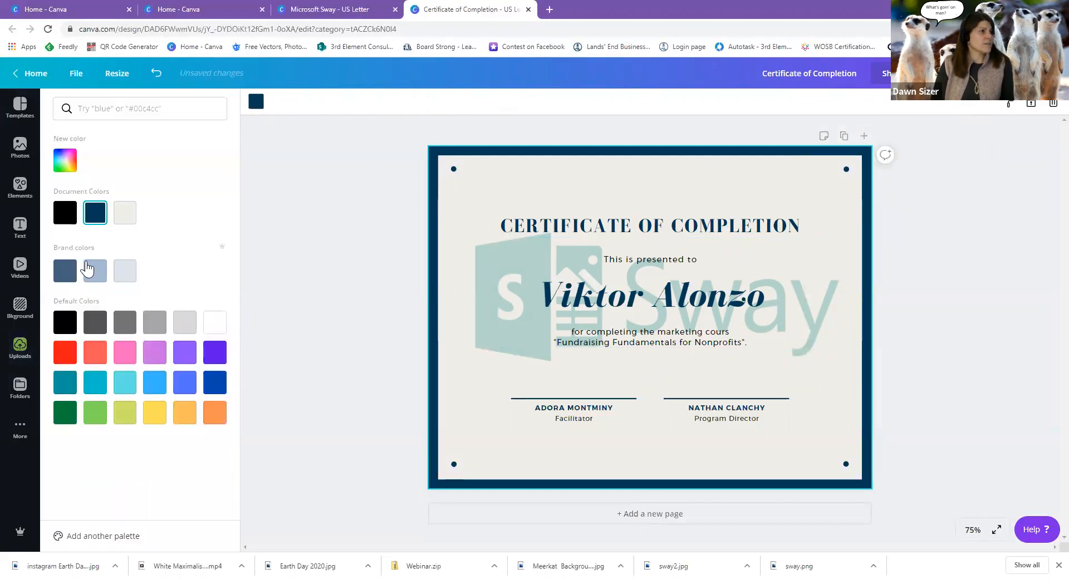
pyautogui.click(67, 275)
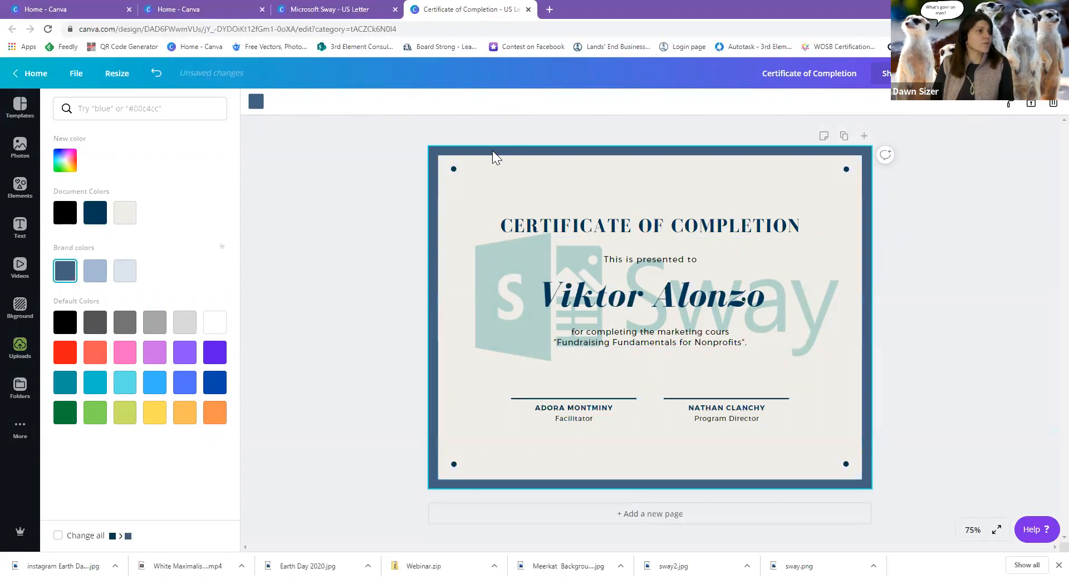
pyautogui.click(559, 225)
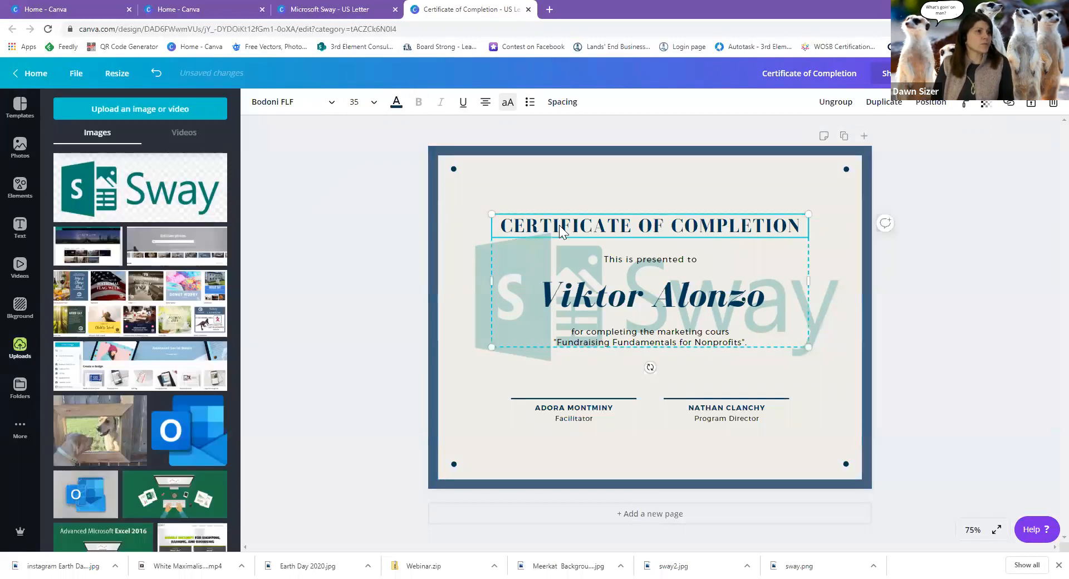
pyautogui.doubleClick(652, 225)
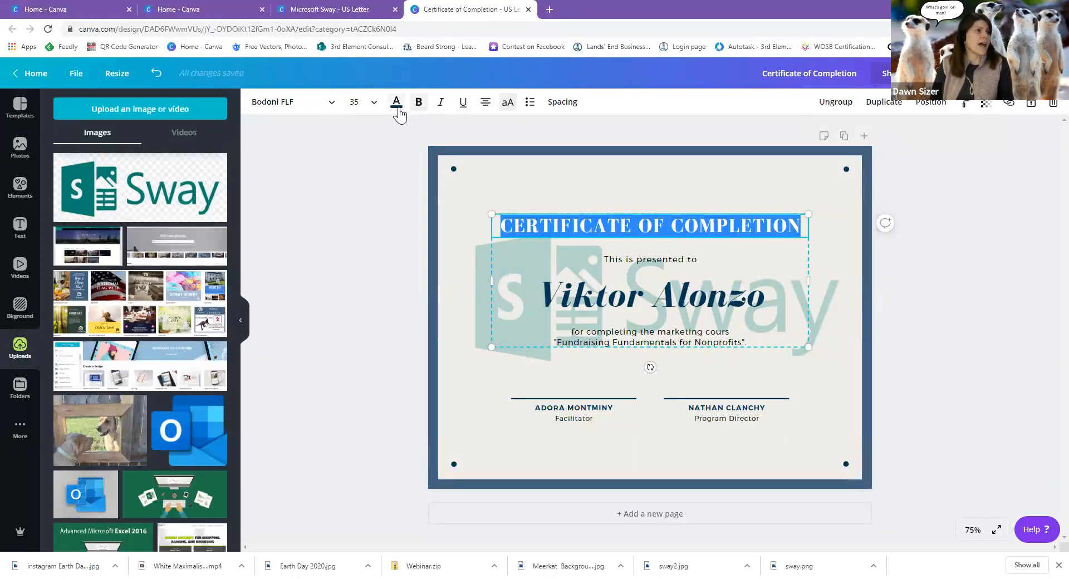
pyautogui.click(397, 102)
pyautogui.click(68, 226)
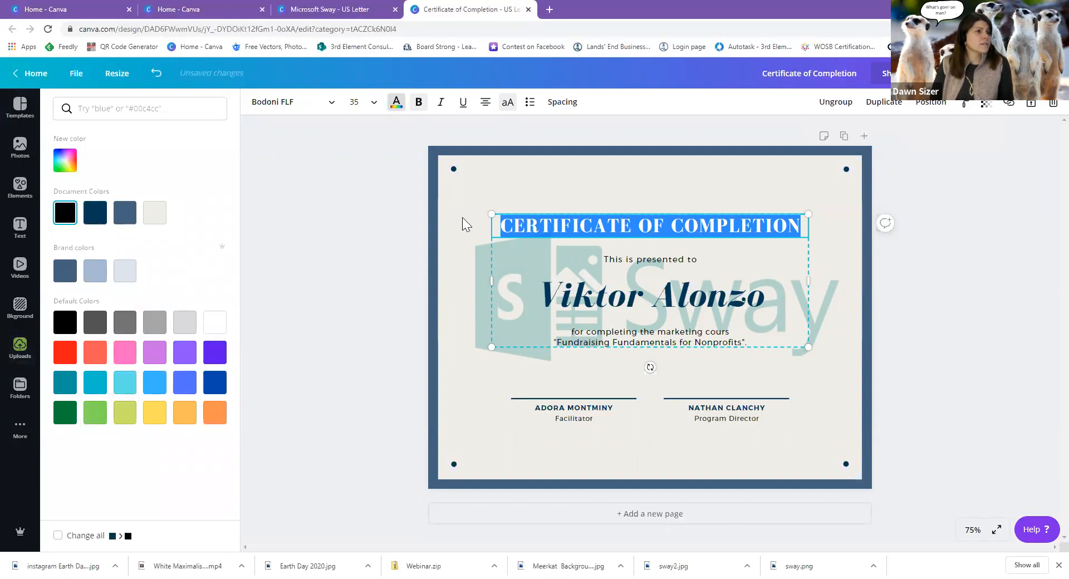
# Replace the sample recipient name with the recipient's full name and colour it brand blue.
pyautogui.click(607, 300)
pyautogui.moveTo(538, 296); pyautogui.dragTo(766, 279)
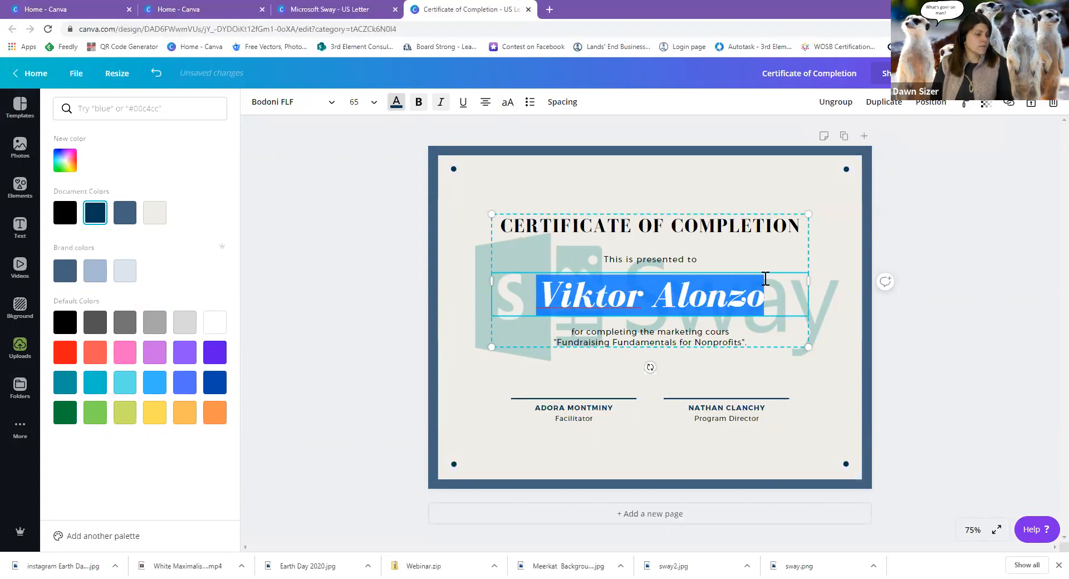
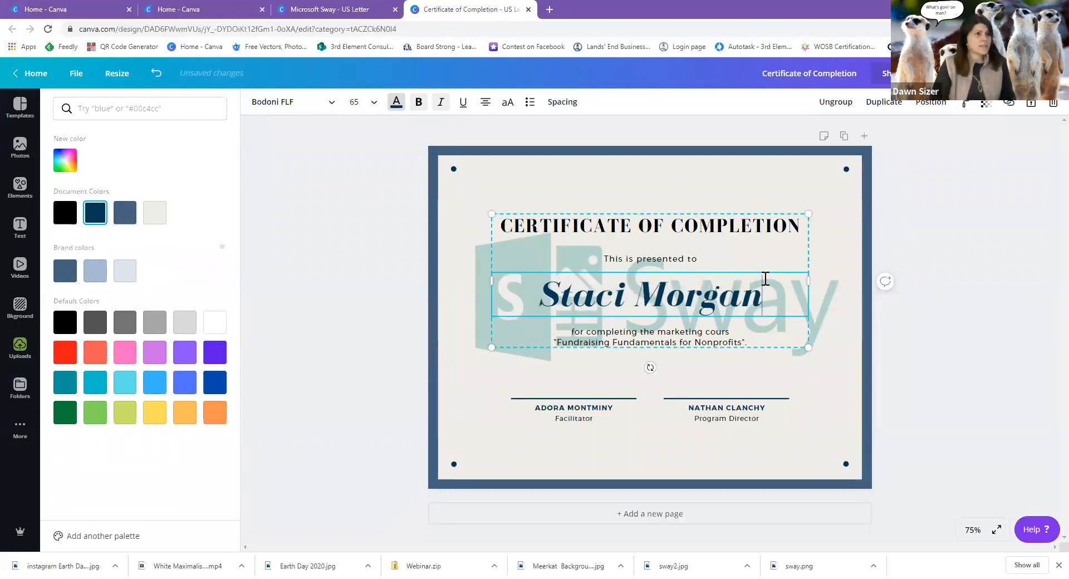
pyautogui.moveTo(763, 293); pyautogui.dragTo(532, 318)
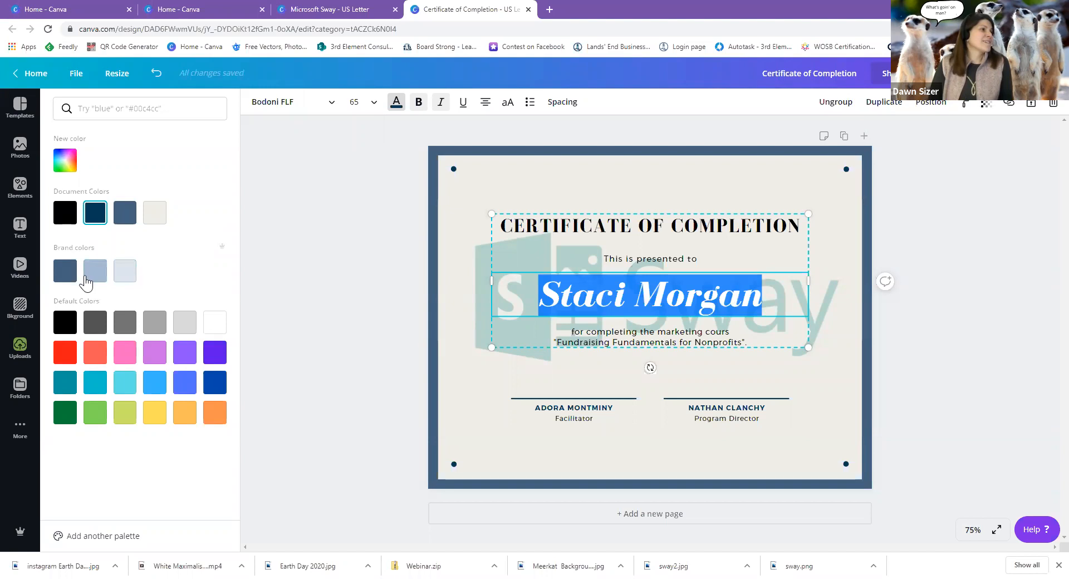
pyautogui.click(65, 272)
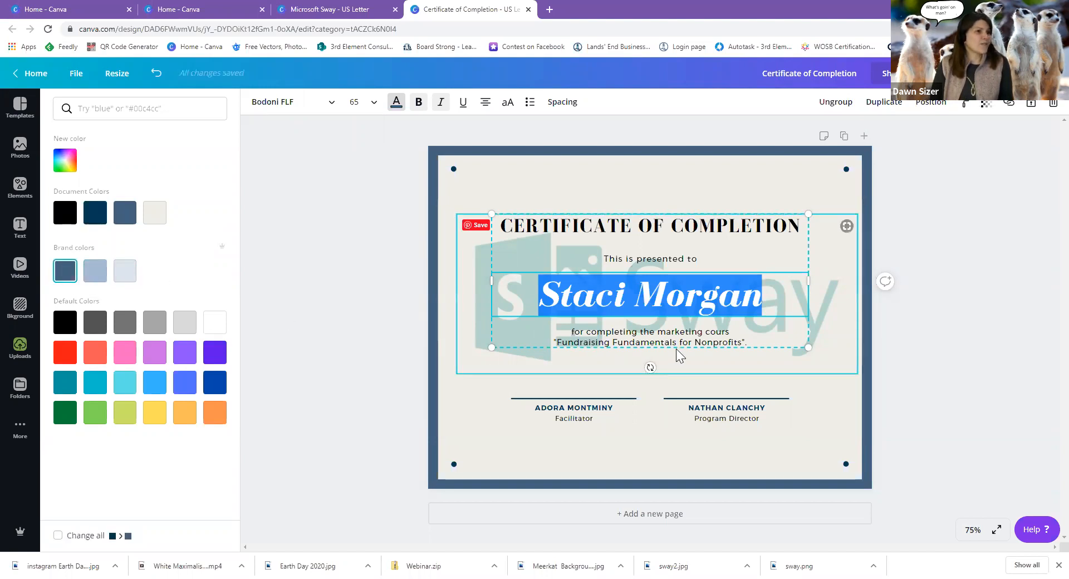
pyautogui.click(676, 348)
# Remove 'marketing' from the course description and change the course title to 'Microsoft Sway'.
pyautogui.click(645, 339)
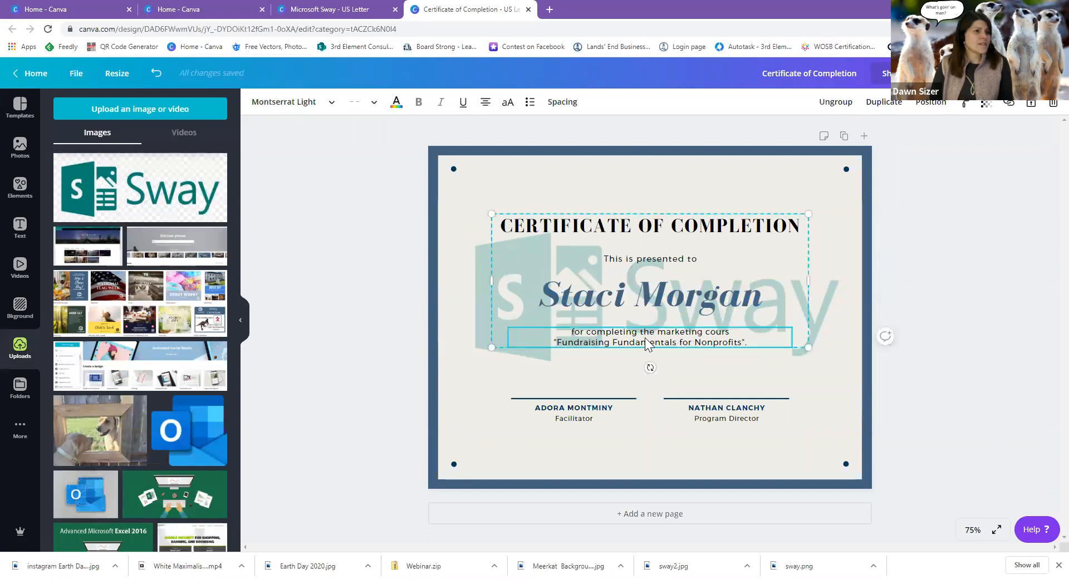
pyautogui.click(657, 332)
pyautogui.moveTo(657, 333); pyautogui.dragTo(704, 332)
pyautogui.press('BackSpace')
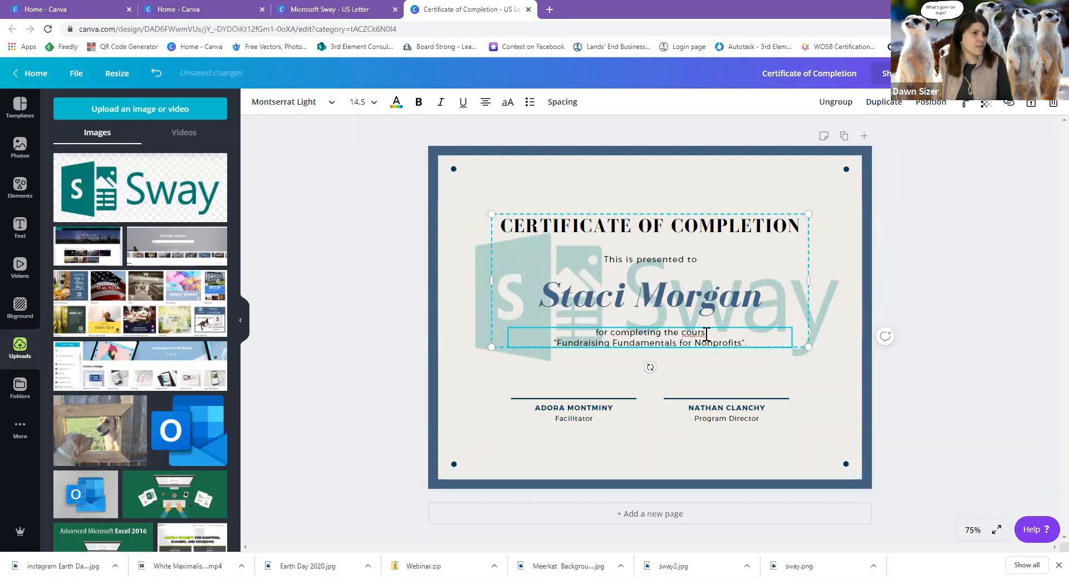
pyautogui.write('e')
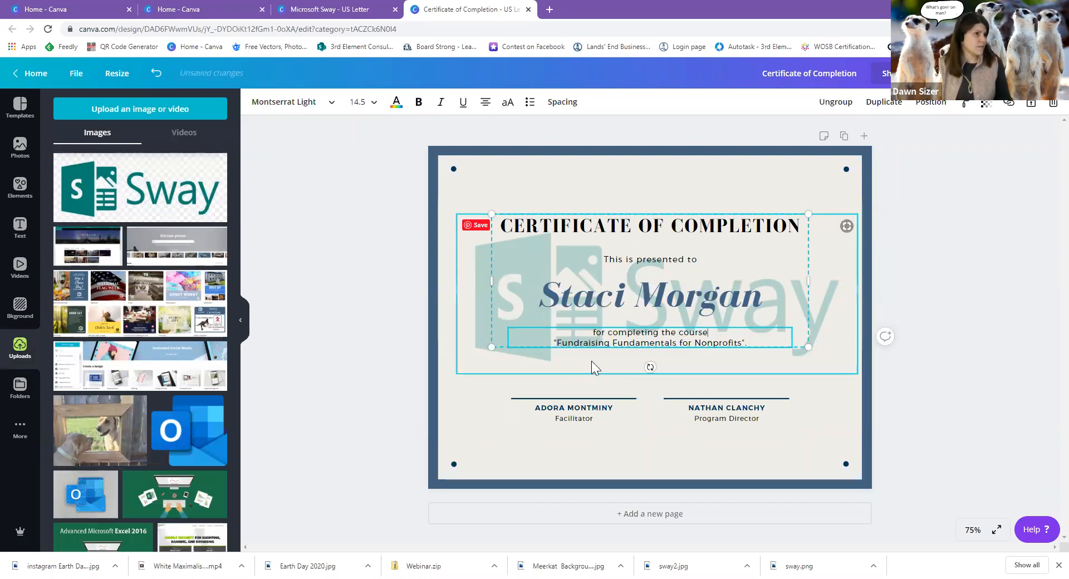
pyautogui.moveTo(558, 342); pyautogui.dragTo(714, 344)
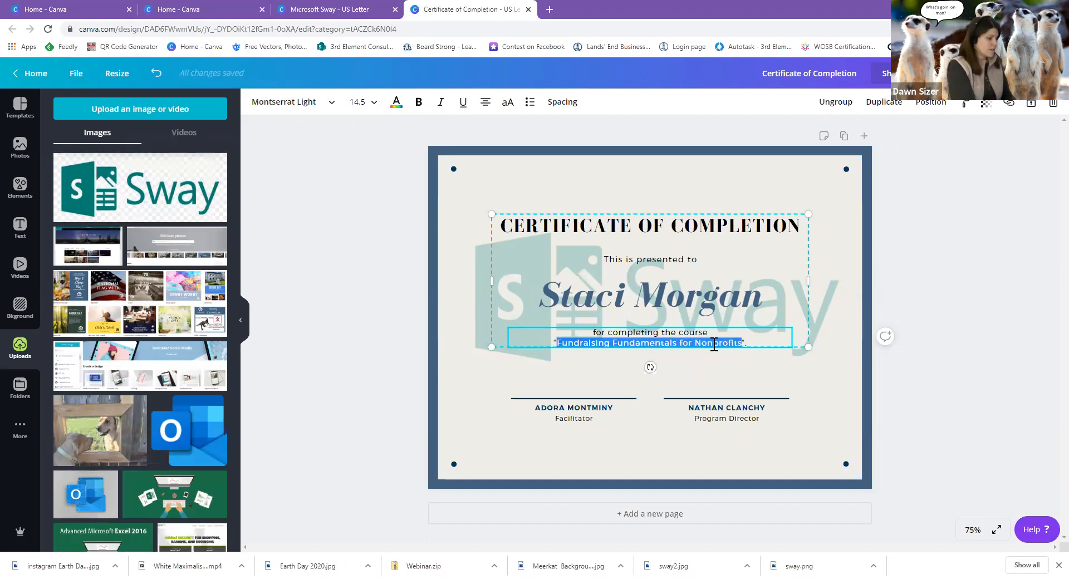
pyautogui.write('Micor')
pyautogui.press('BackSpace')
pyautogui.write('s')
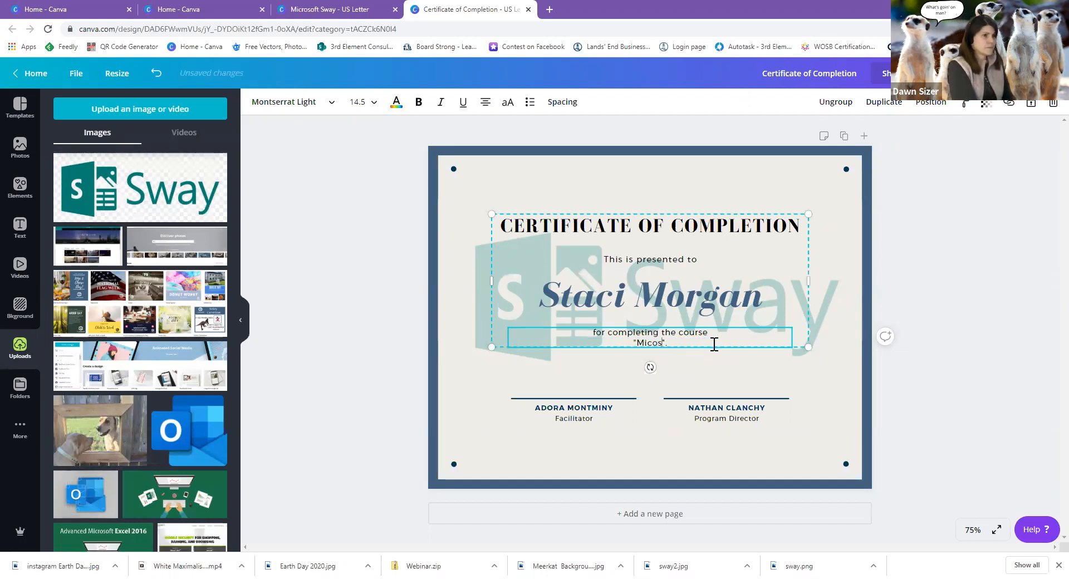
pyautogui.press('BackSpace')
pyautogui.press('BackSpace')
pyautogui.write('rosoft')
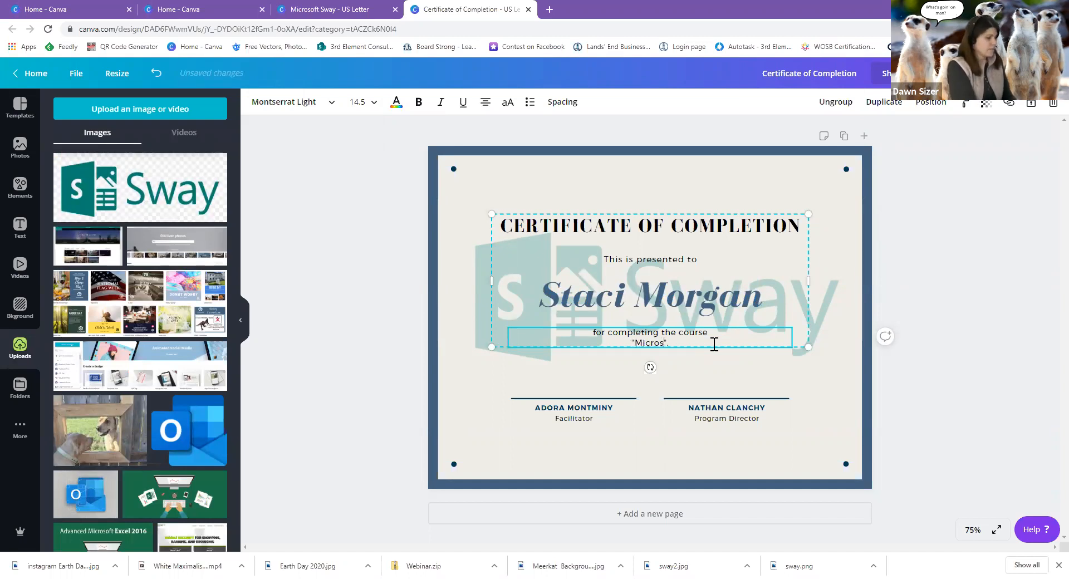
pyautogui.write(' Sway')
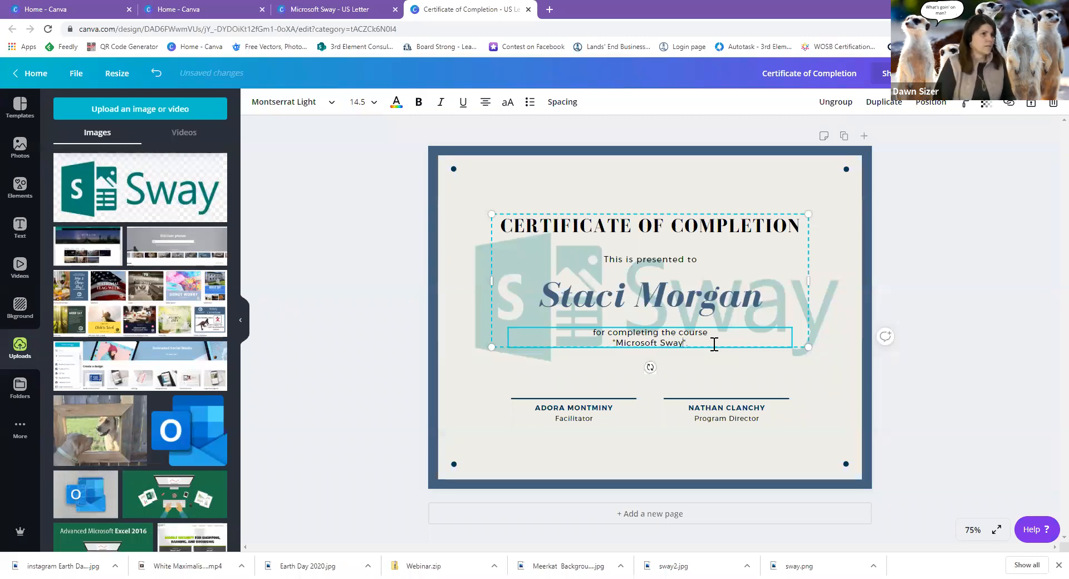
# Replace both signature-block names with the new signatories' names in capitals.
pyautogui.click(589, 412)
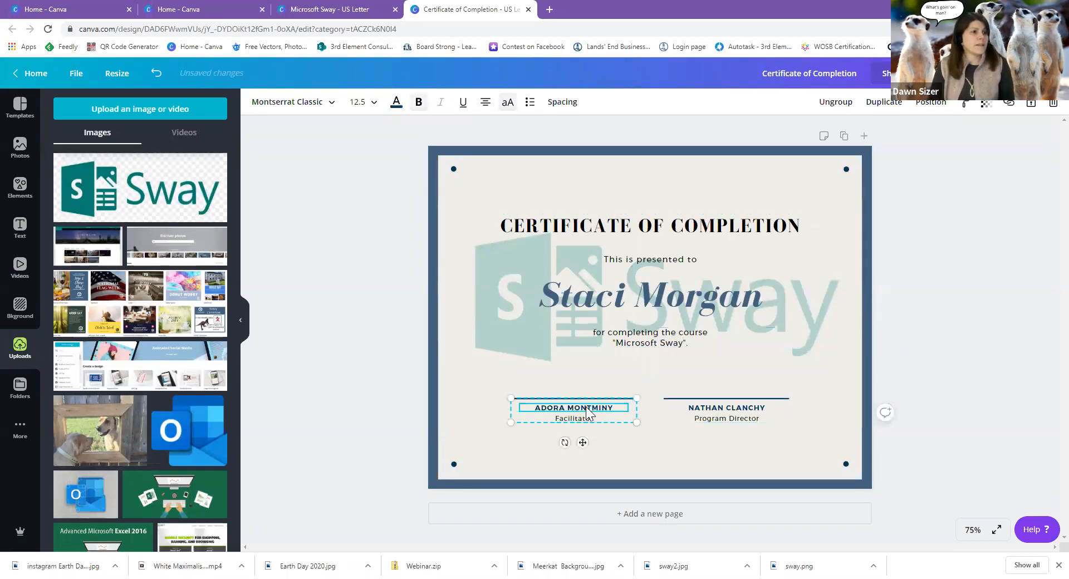
pyautogui.doubleClick(604, 410)
pyautogui.click(619, 407)
pyautogui.moveTo(620, 407); pyautogui.dragTo(521, 413)
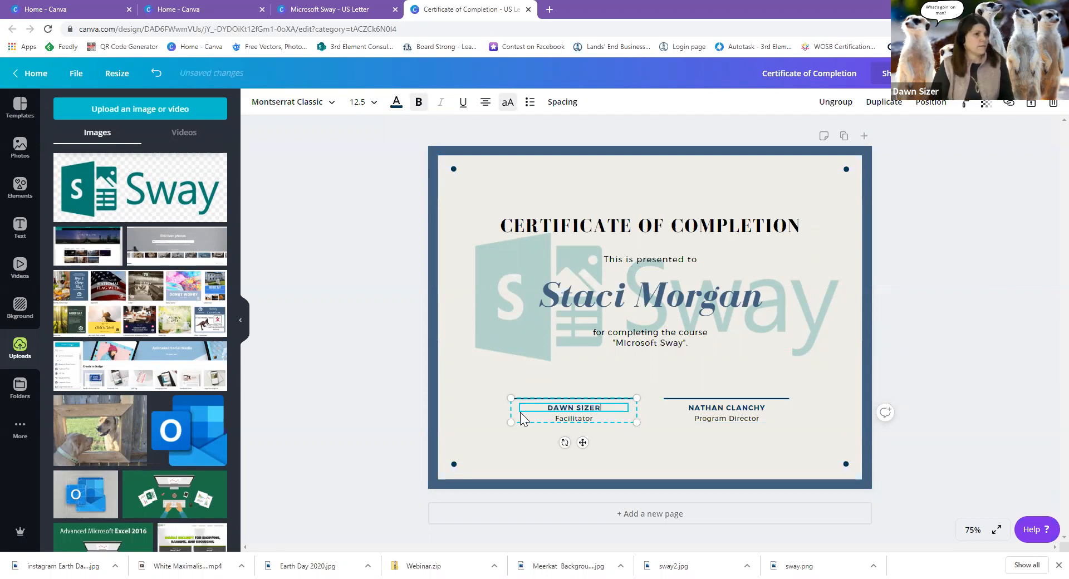
pyautogui.click(729, 413)
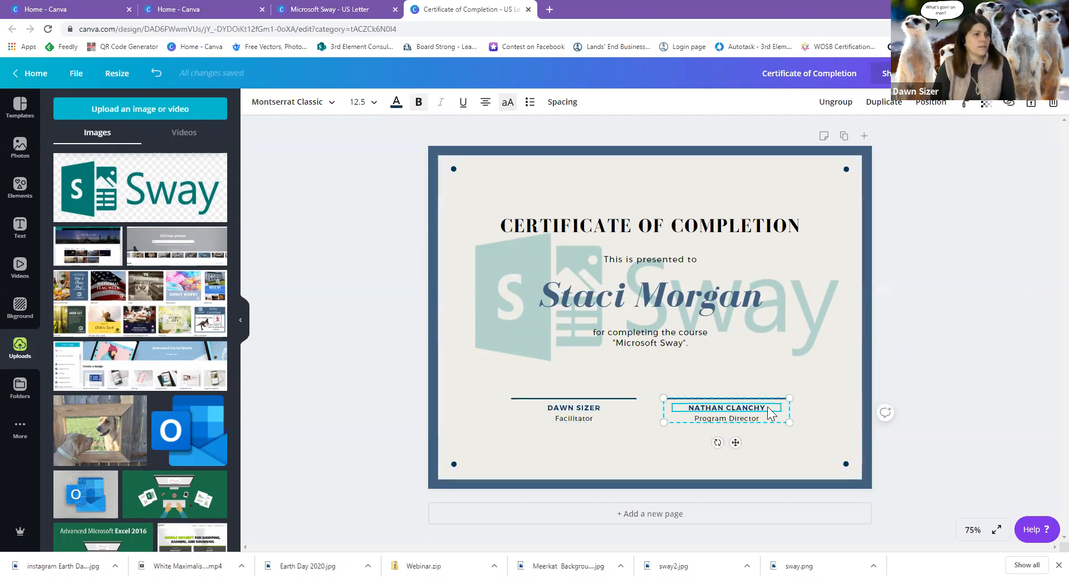
pyautogui.moveTo(764, 410); pyautogui.dragTo(674, 416)
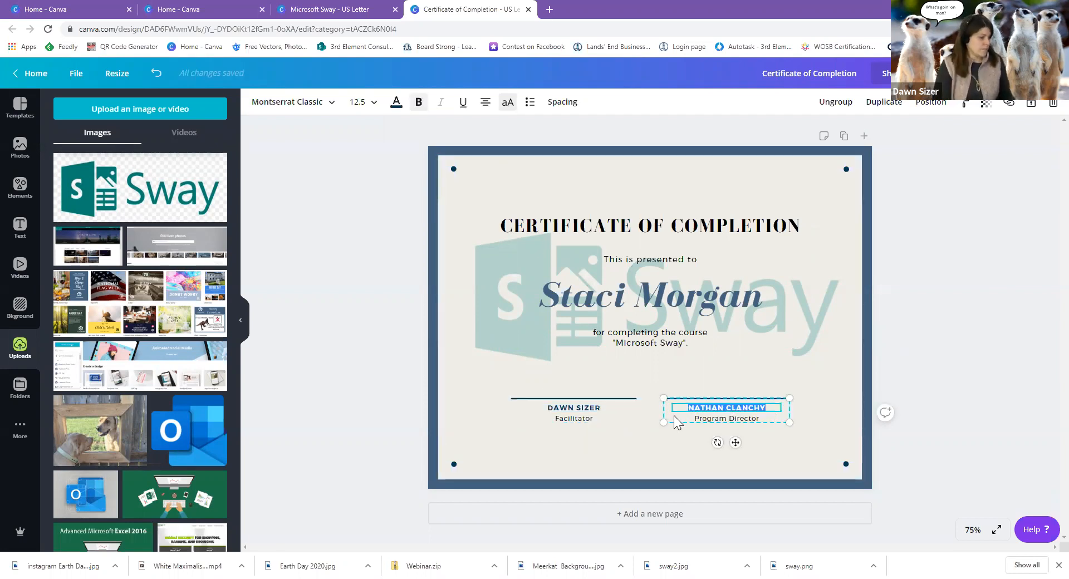
# Shorten the second signer's title from 'Program Director' to 'Director'.
pyautogui.click(708, 421)
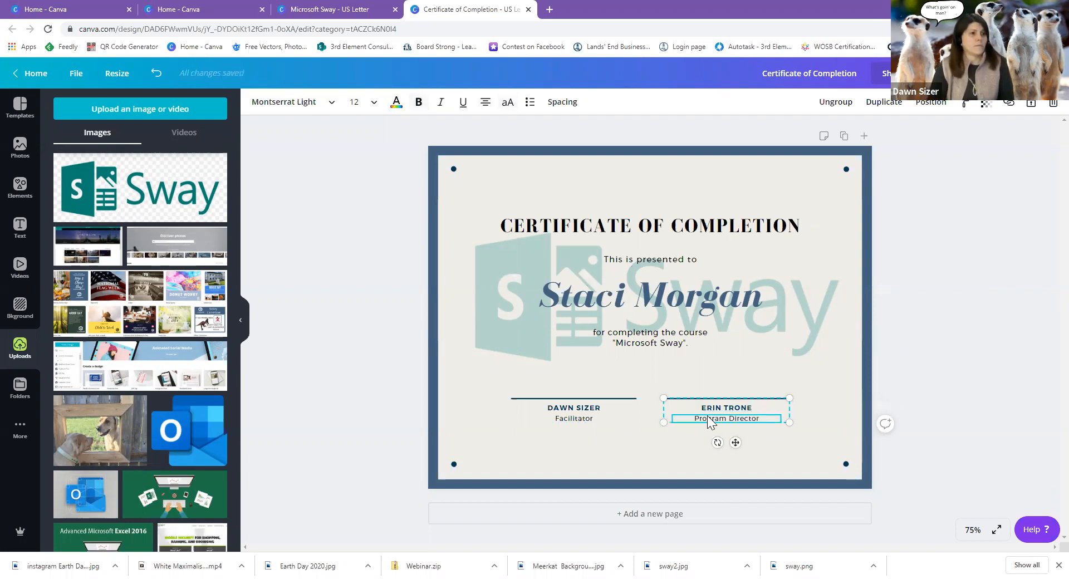
pyautogui.moveTo(727, 419); pyautogui.dragTo(687, 420)
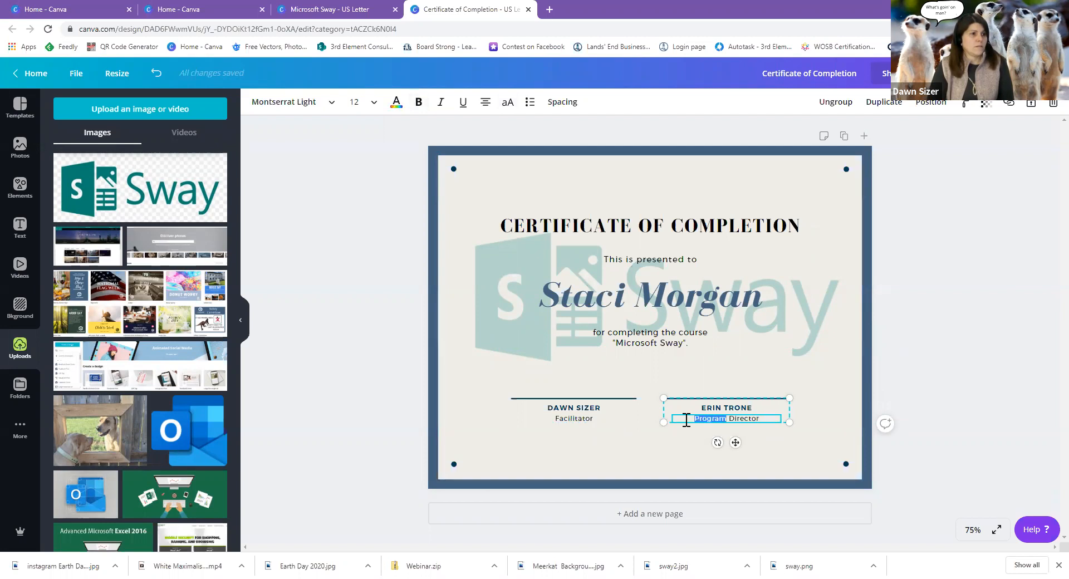
pyautogui.press('BackSpace')
pyautogui.click(588, 419)
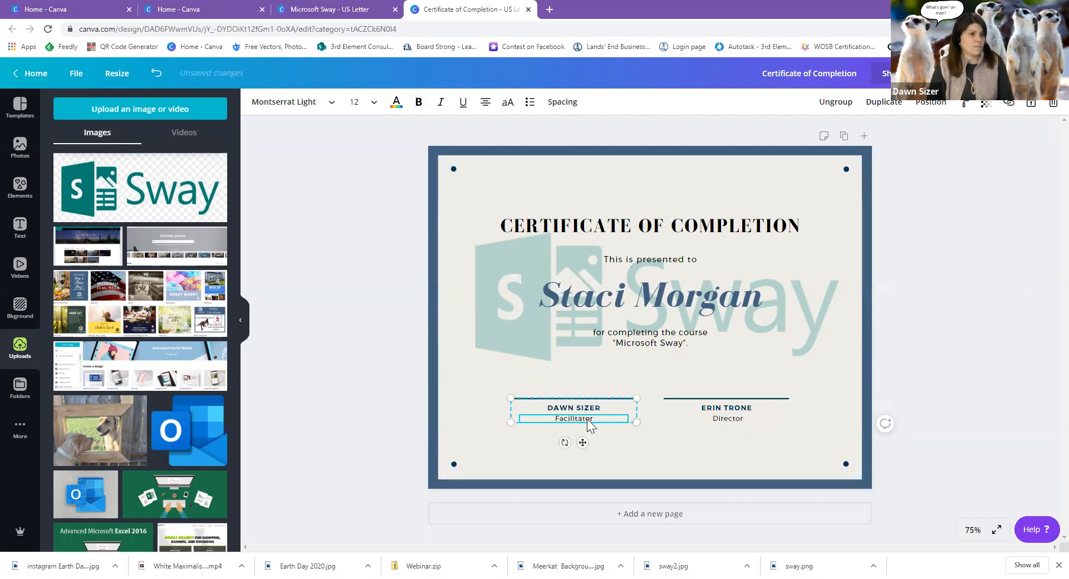
pyautogui.click(824, 420)
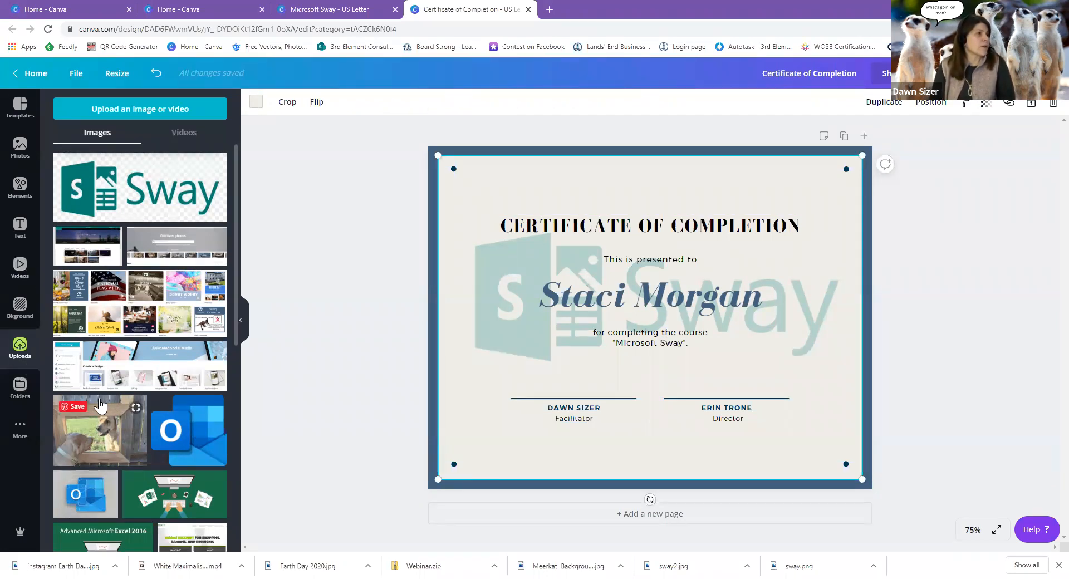
# Add the 3rd Element logo from Uploads and shrink it to about 2 by 1.5 near the bottom signature.
pyautogui.scroll(-10, 100, 404)
pyautogui.scroll(-5, 100, 398)
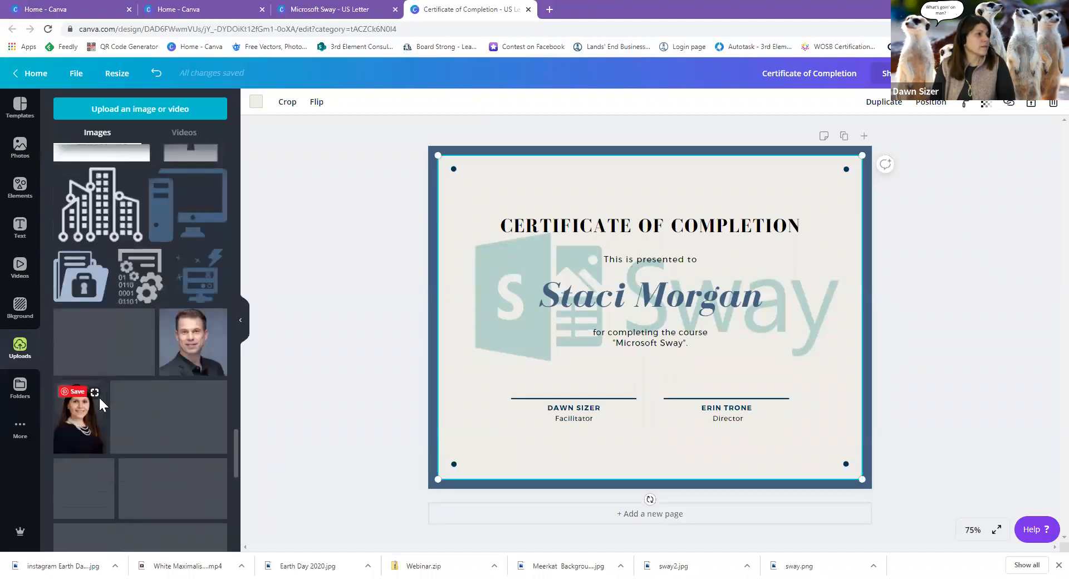
pyautogui.scroll(-10, 99, 398)
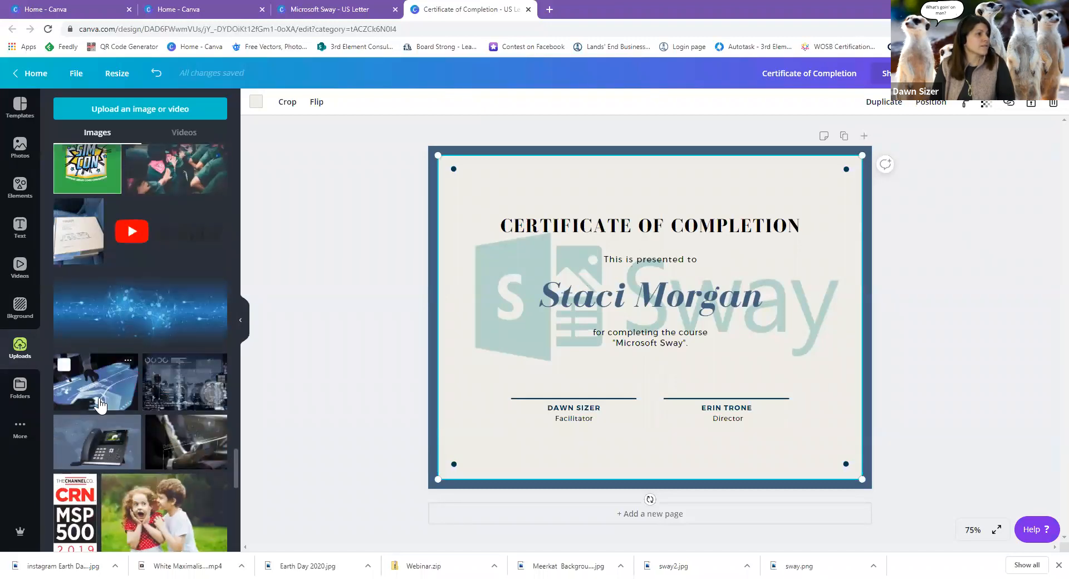
pyautogui.scroll(-7, 100, 405)
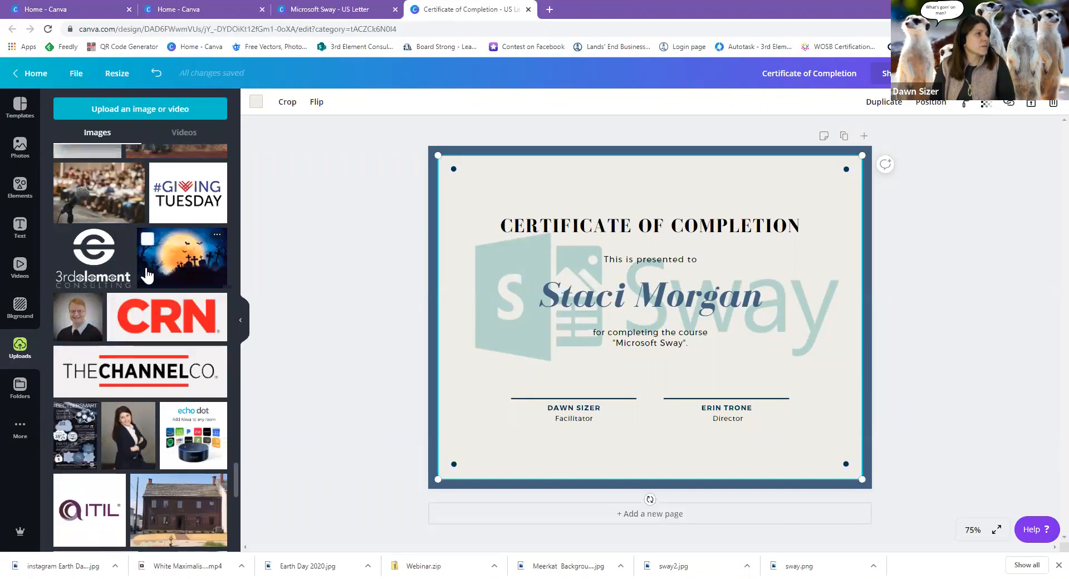
pyautogui.scroll(3, 167, 251)
pyautogui.click(175, 243)
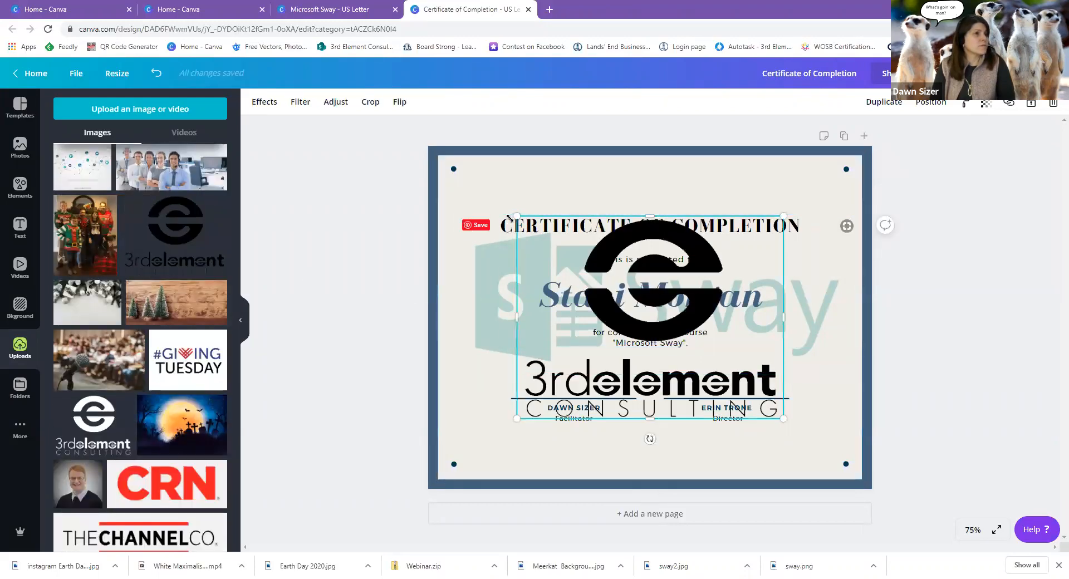
pyautogui.click(241, 321)
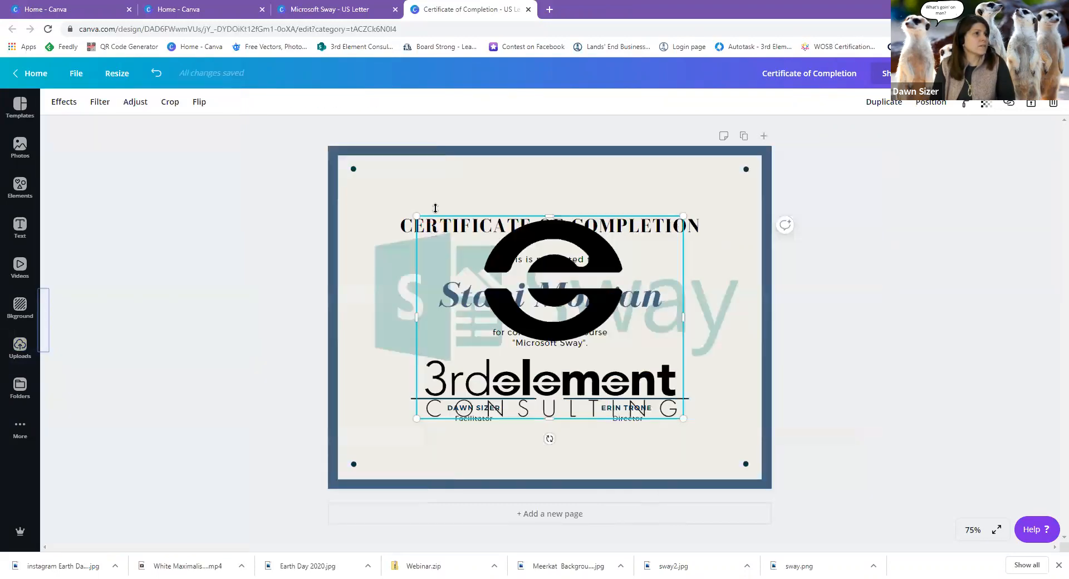
pyautogui.moveTo(417, 216)
pyautogui.mouseDown()
pyautogui.moveTo(530, 303)
pyautogui.moveTo(592, 334)
pyautogui.moveTo(506, 423)
pyautogui.moveTo(390, 409)
pyautogui.moveTo(445, 423)
pyautogui.moveTo(440, 408)
pyautogui.moveTo(468, 409)
pyautogui.mouseUp()
pyautogui.moveTo(417, 382); pyautogui.dragTo(465, 422)
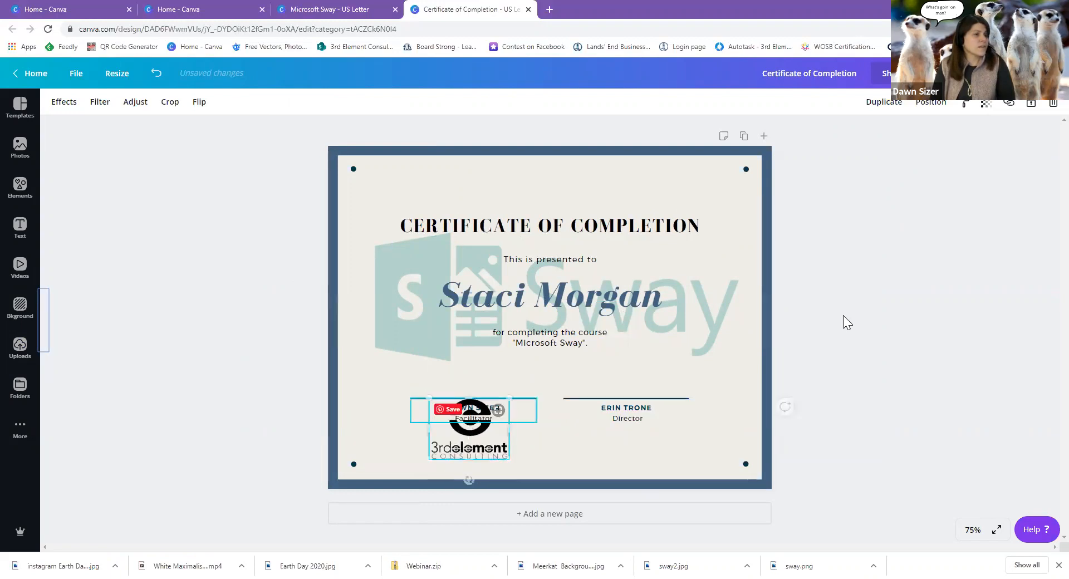
# Adjust the logo's layer order so it sits behind the signature text but above the background.
pyautogui.click(927, 104)
pyautogui.click(889, 137)
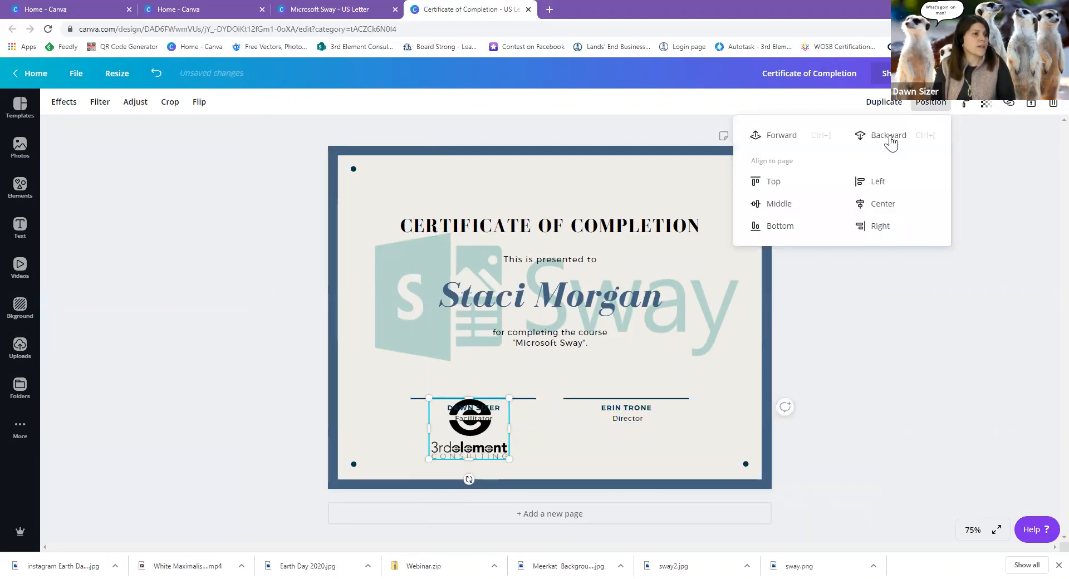
pyautogui.click(890, 138)
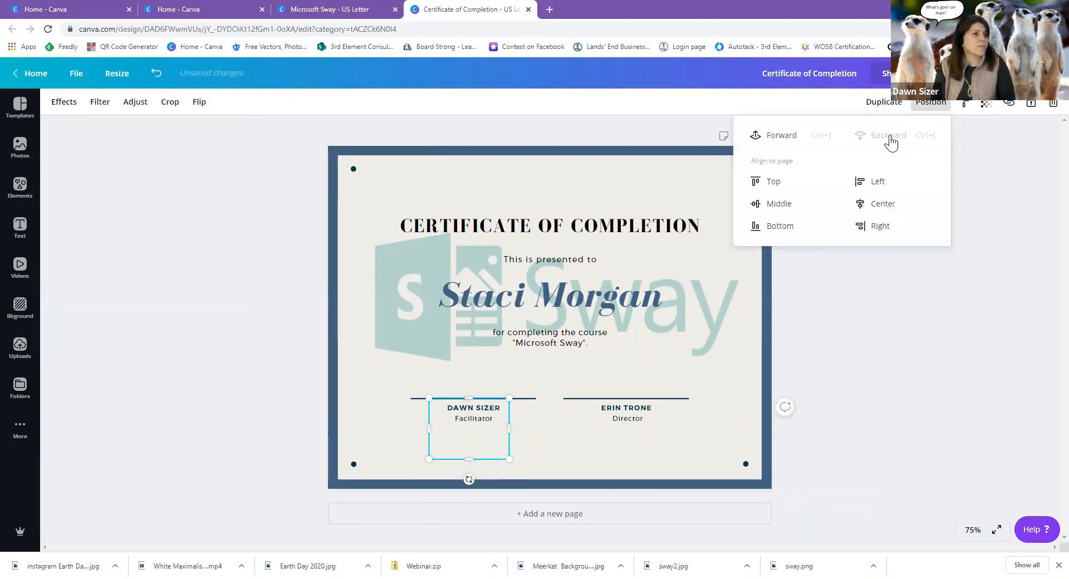
pyautogui.click(785, 138)
# Fade the logo to a transparency of 25.
pyautogui.click(986, 104)
pyautogui.moveTo(954, 131); pyautogui.dragTo(901, 141)
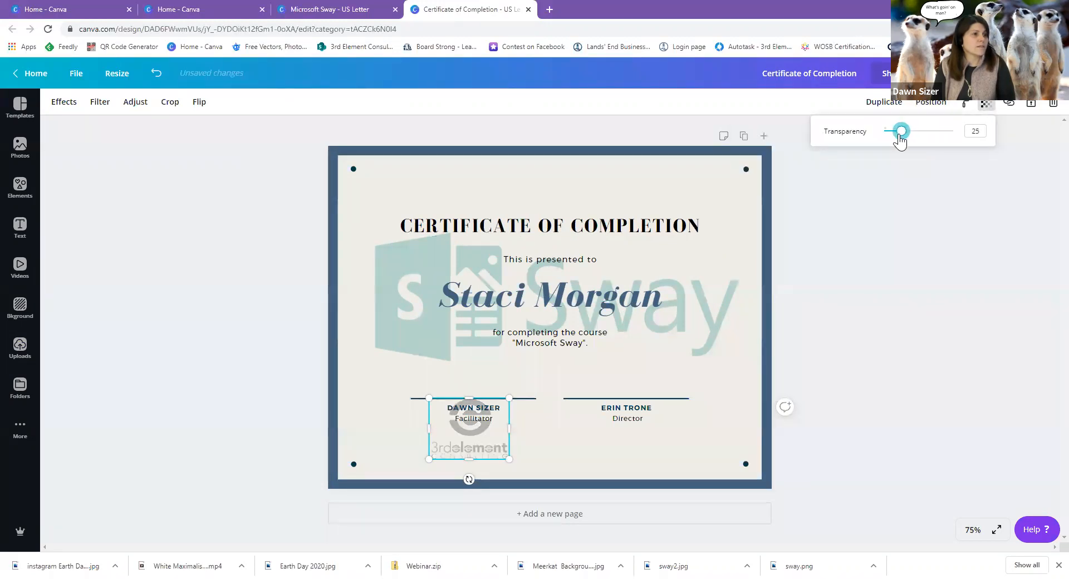
pyautogui.click(717, 395)
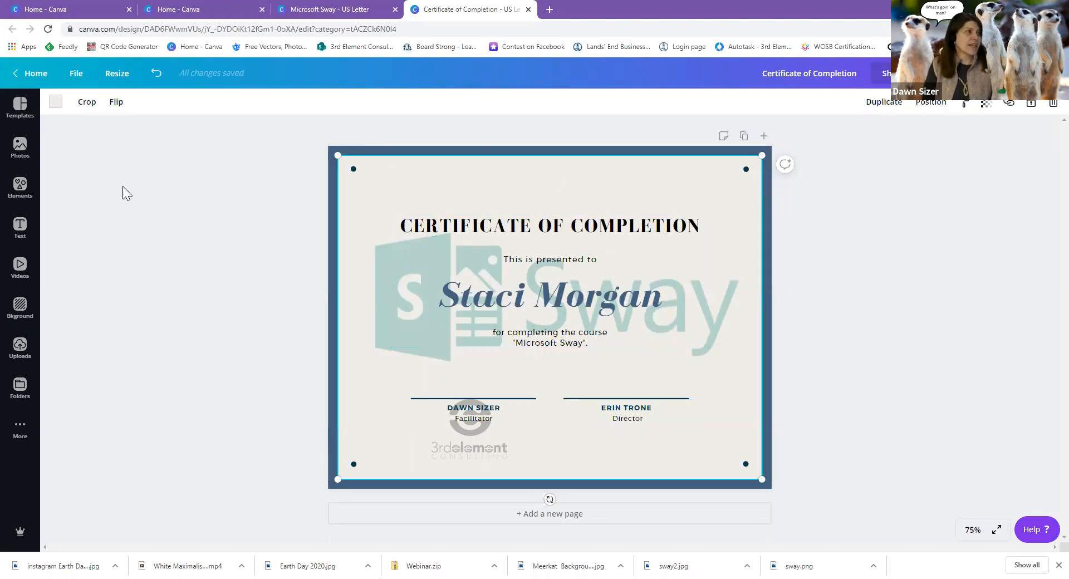
# Browse the completion certificate templates.
pyautogui.click(22, 107)
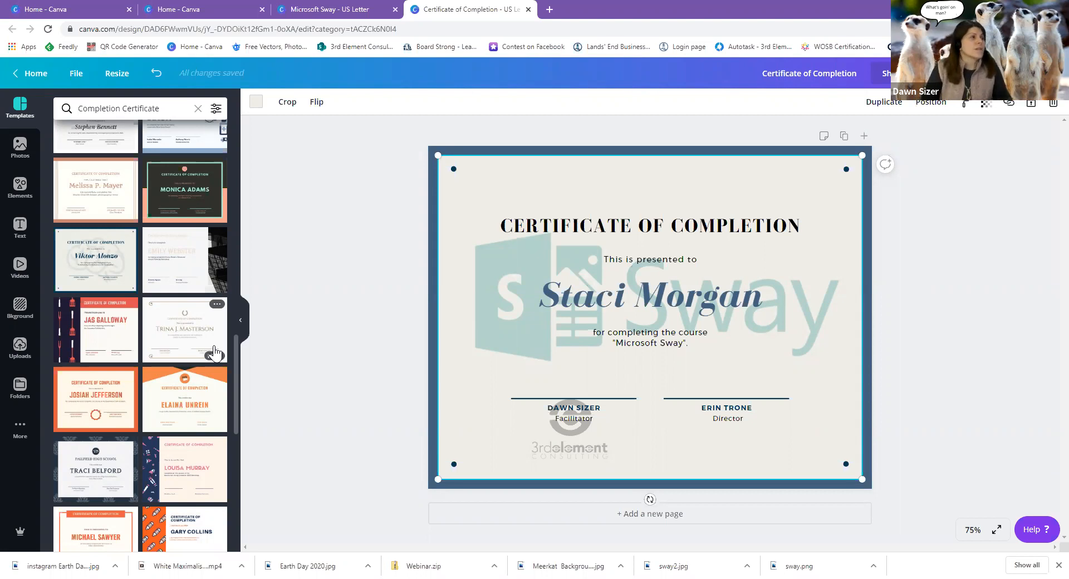
# Go to the Buffer Publish queue in a new tab and scroll through the scheduled posts.
pyautogui.click(549, 9)
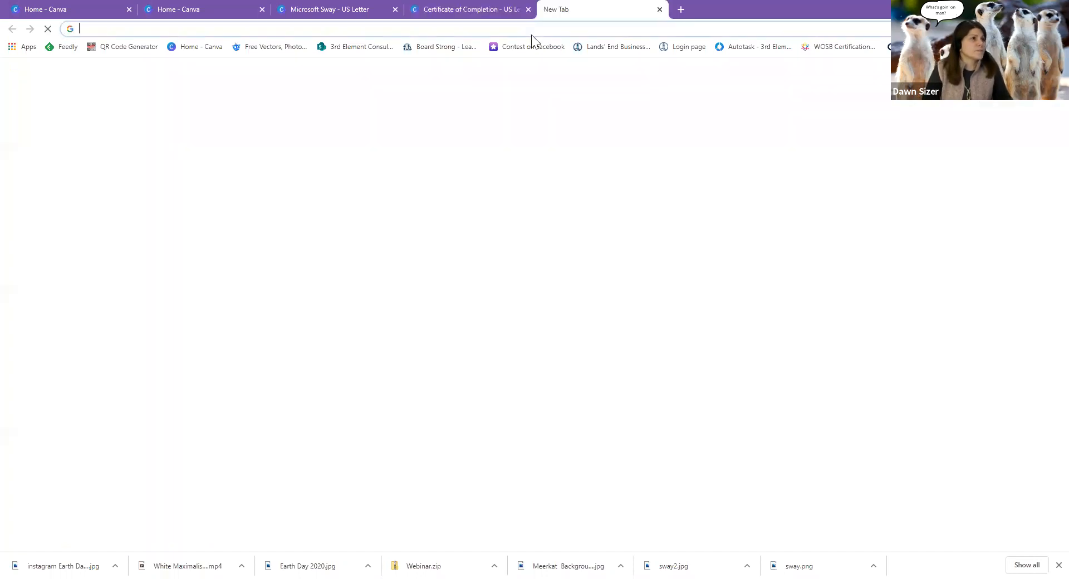
pyautogui.click(532, 29)
pyautogui.write('buff')
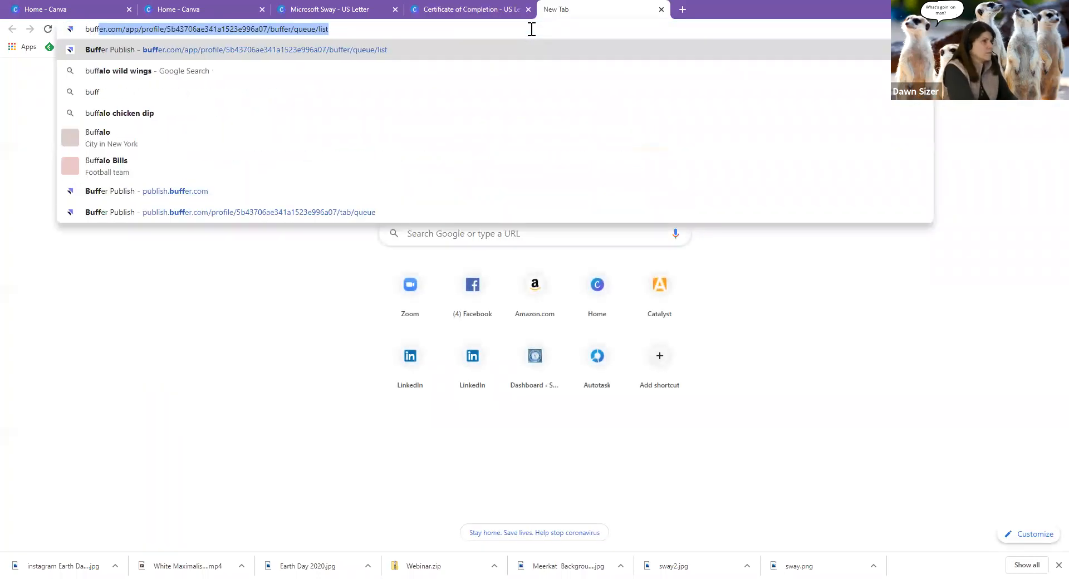
pyautogui.write('er')
pyautogui.press('Return')
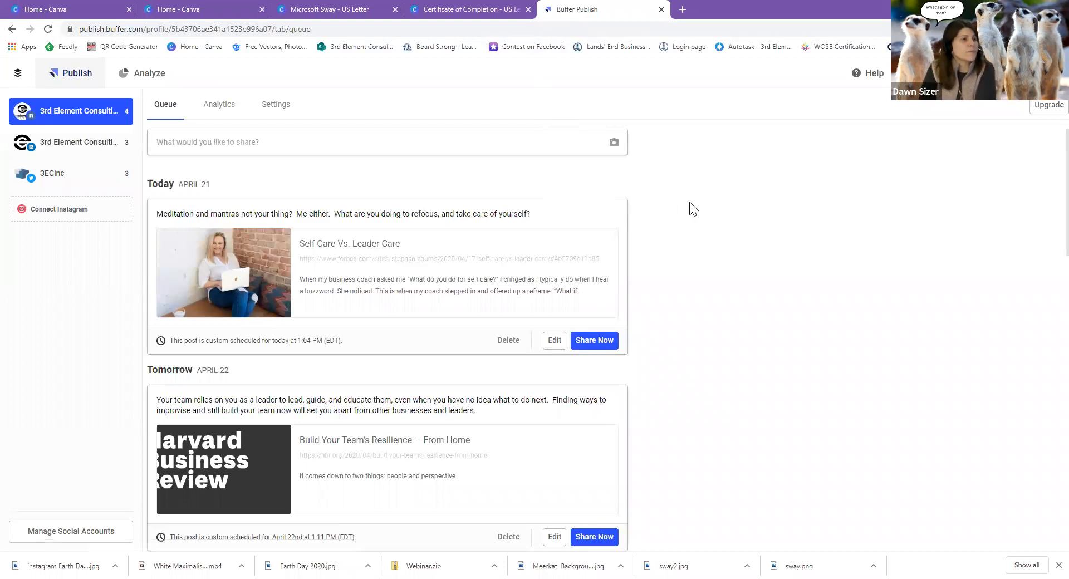
pyautogui.scroll(-12, 693, 209)
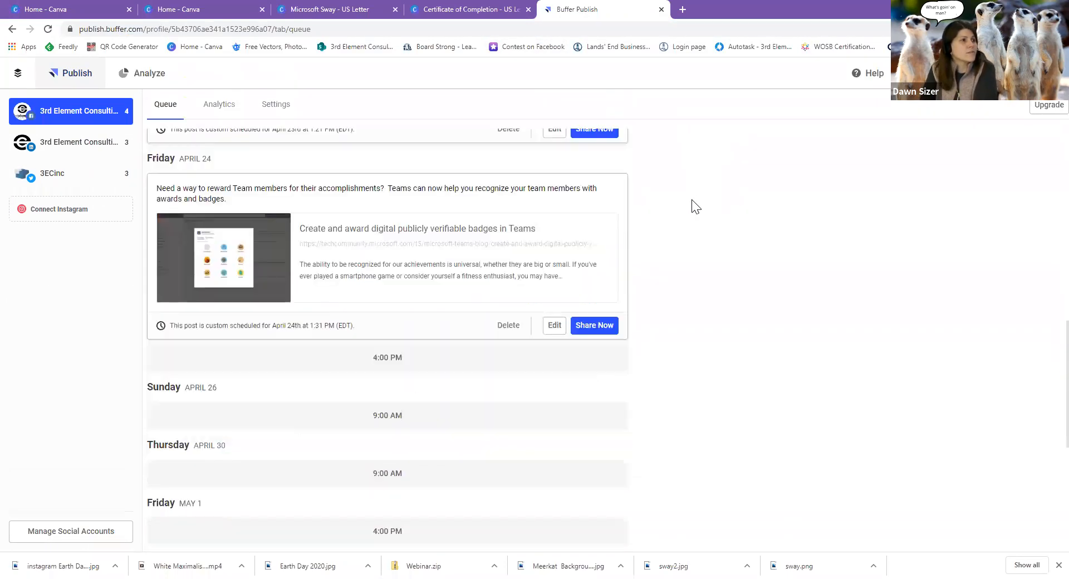
pyautogui.scroll(15, 693, 206)
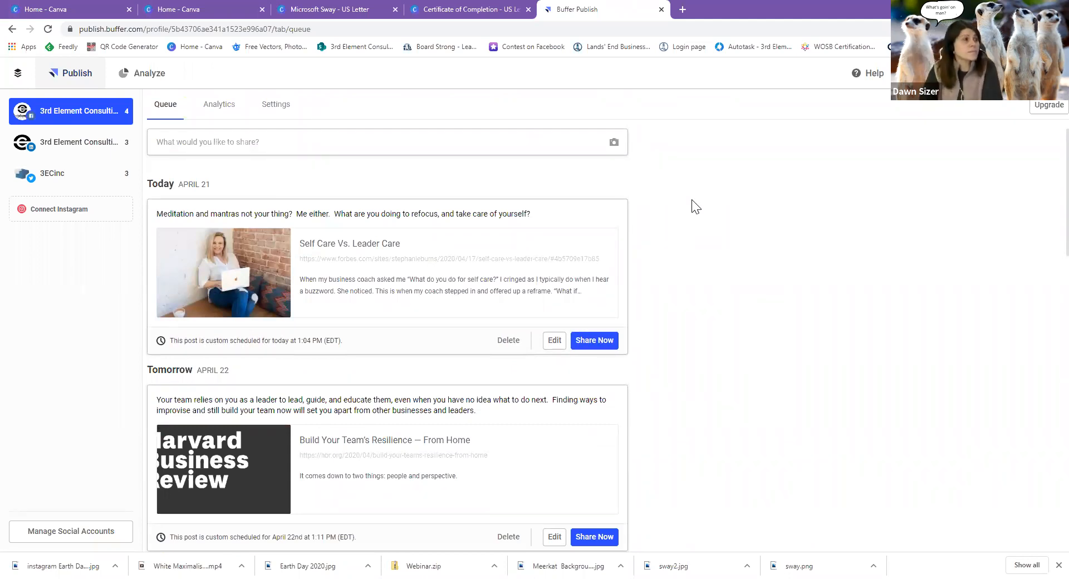
# Compose a post with Earth Day 2020.jpg and caption 'It's Earth Day! What are you doing to save the planet - other than staying inside?'.
pyautogui.click(471, 143)
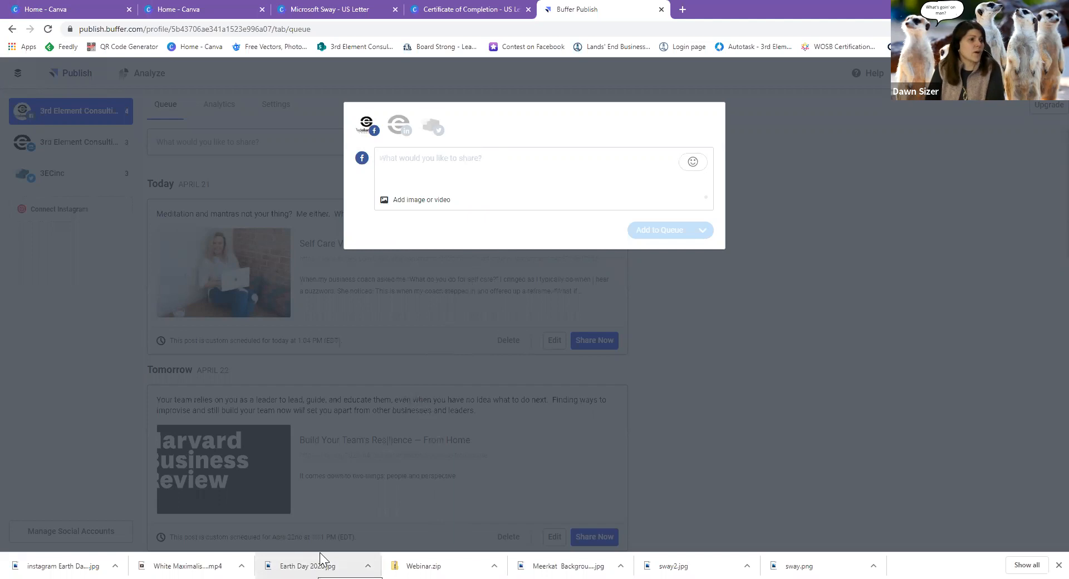
pyautogui.moveTo(310, 553); pyautogui.dragTo(315, 552)
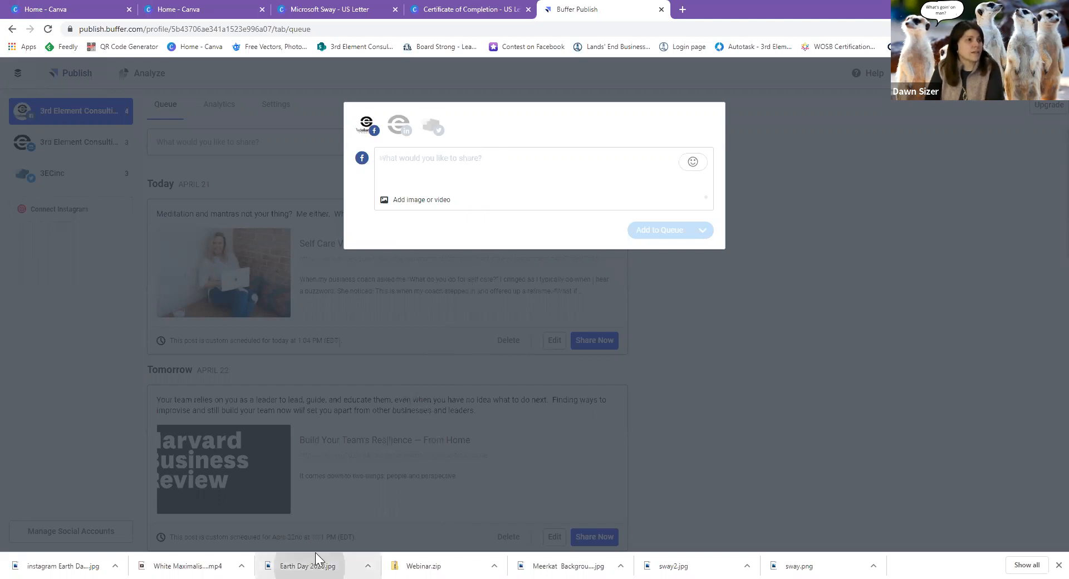
pyautogui.moveTo(315, 556); pyautogui.dragTo(412, 209)
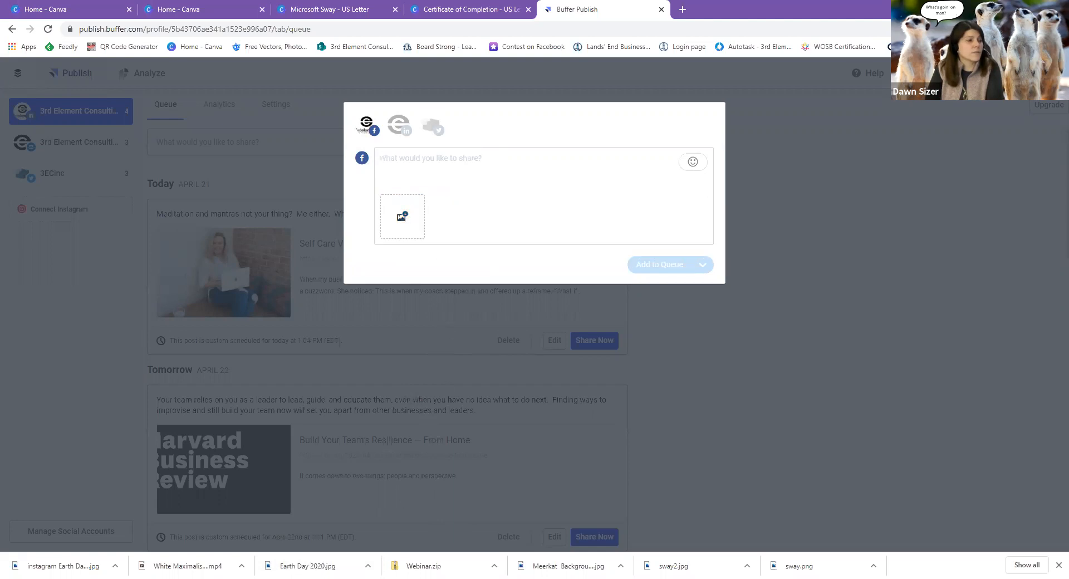
pyautogui.moveTo(301, 561); pyautogui.dragTo(410, 221)
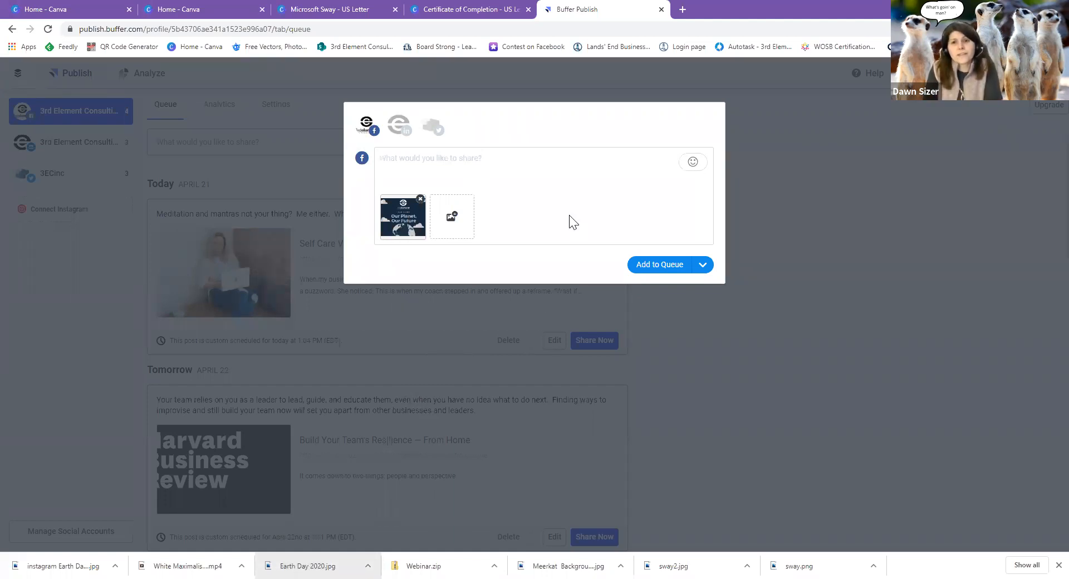
pyautogui.write("It's Earth Day")
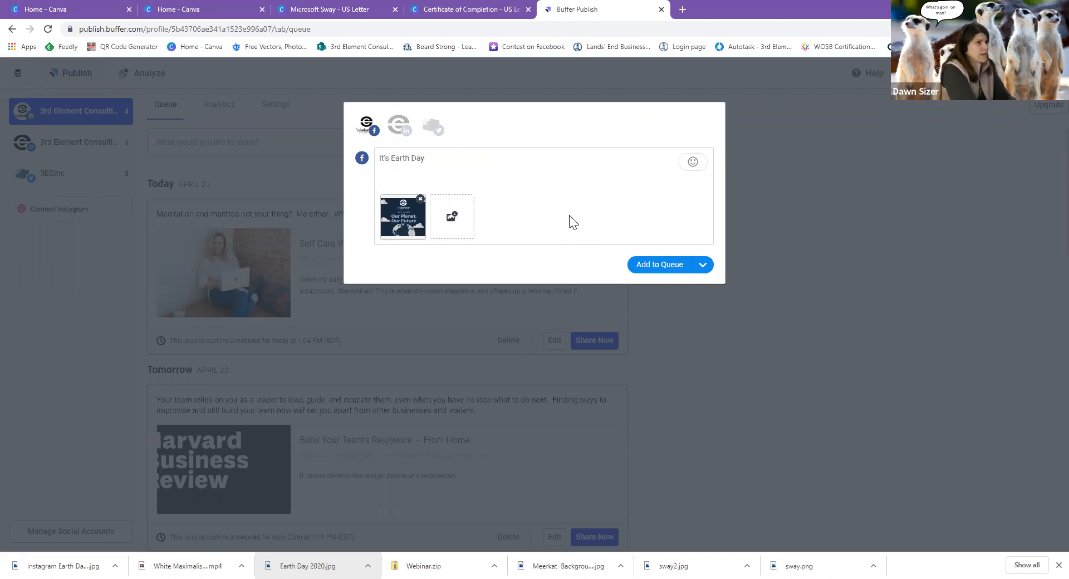
pyautogui.write('!  What ')
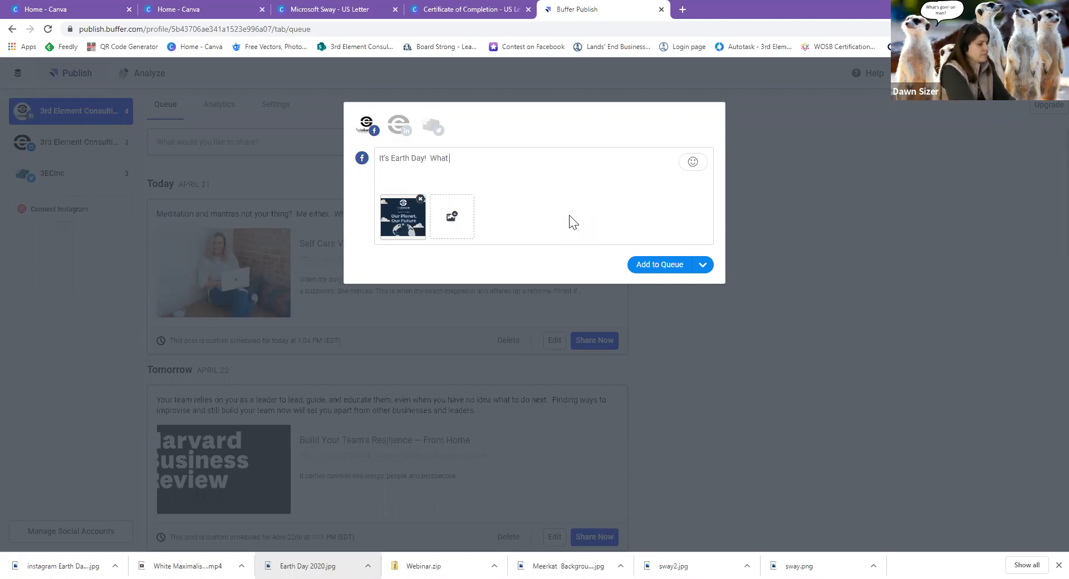
pyautogui.write('are you doing to')
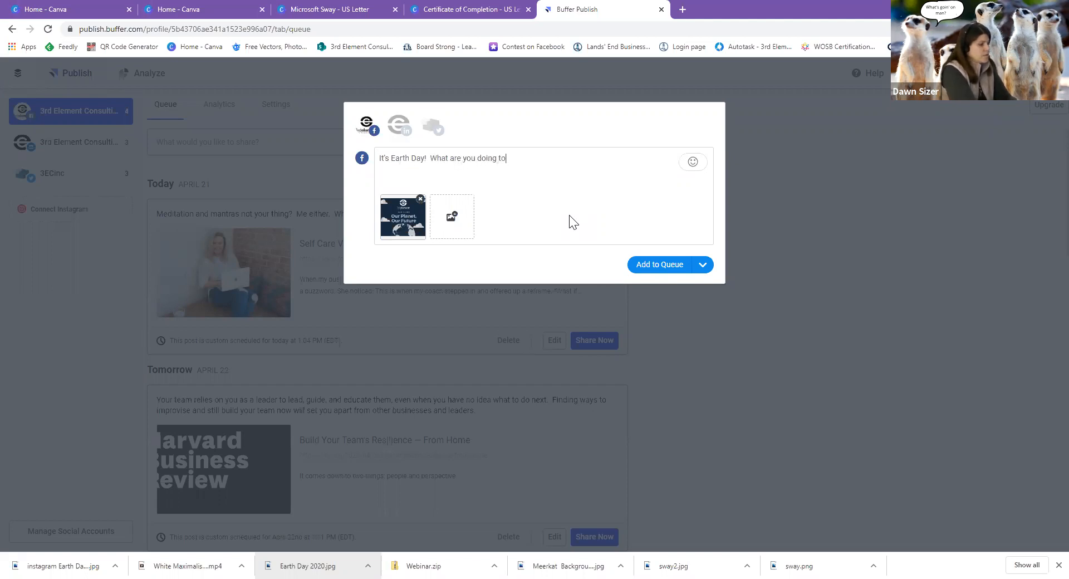
pyautogui.write(' save the planet - o')
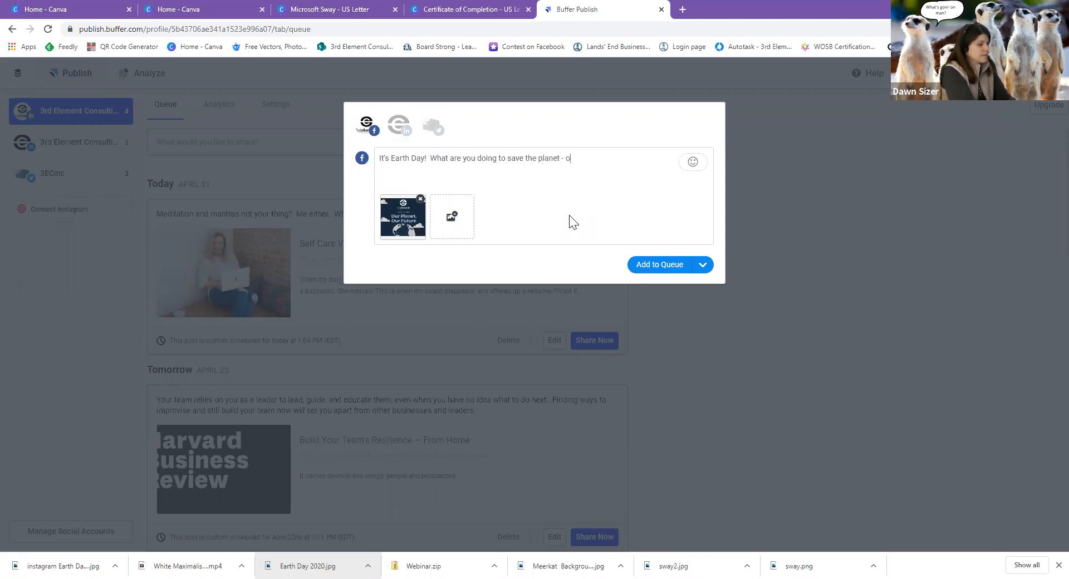
pyautogui.write('ther than sta')
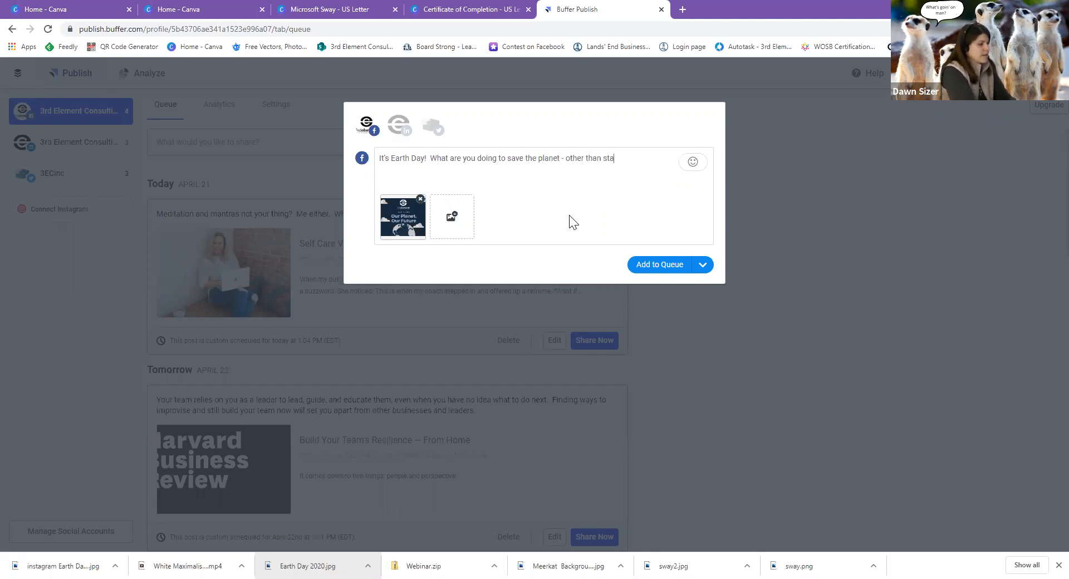
pyautogui.write('yinginside?')
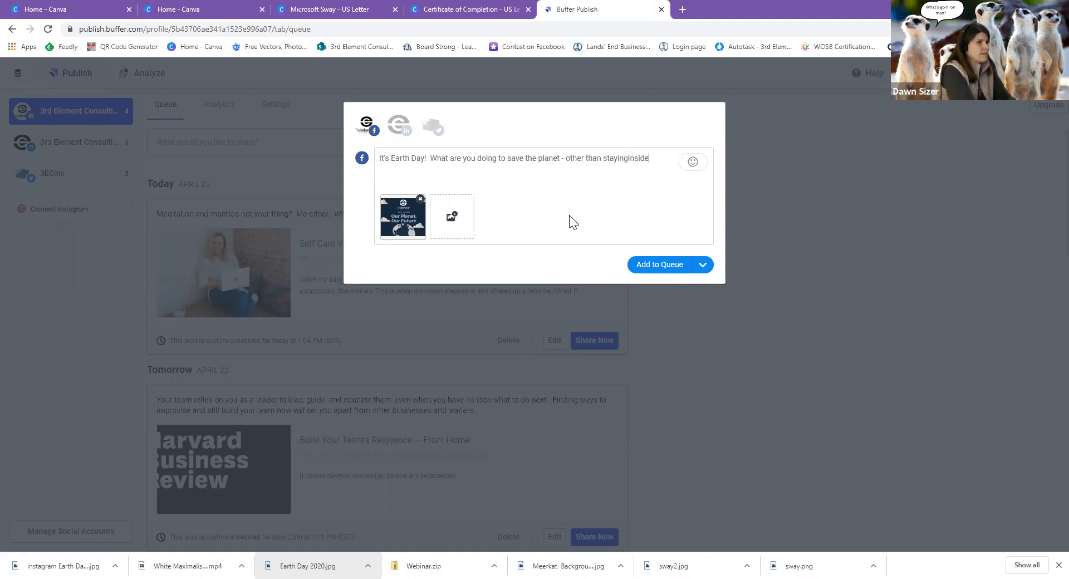
pyautogui.press('Left')
pyautogui.press('Left')
pyautogui.press('Left')
pyautogui.press('Left')
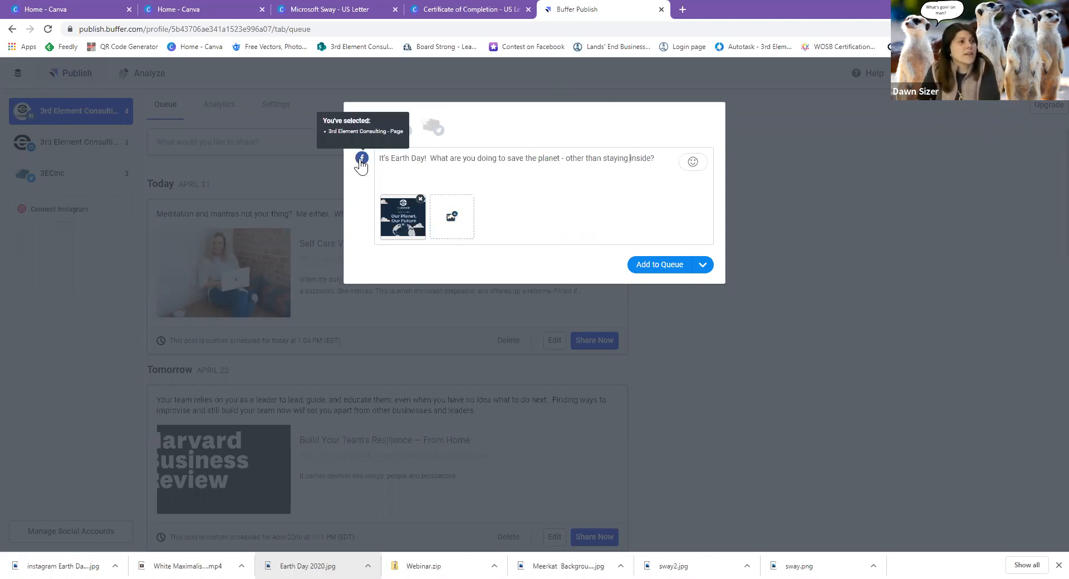
# Add the LinkedIn page and 3ECinc Twitter profile as targets, then review the Twitter version.
pyautogui.click(399, 124)
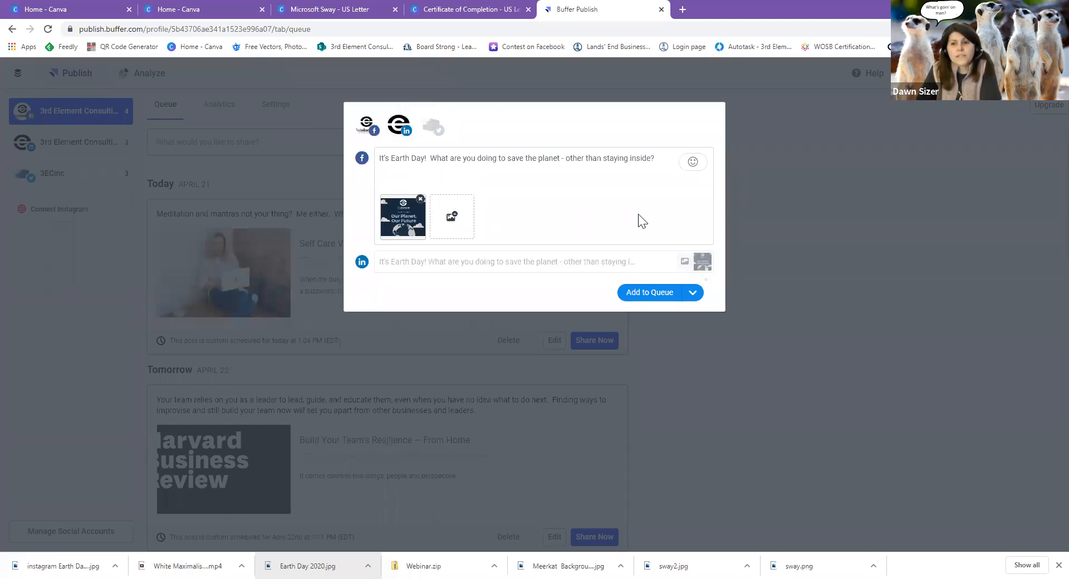
pyautogui.click(438, 136)
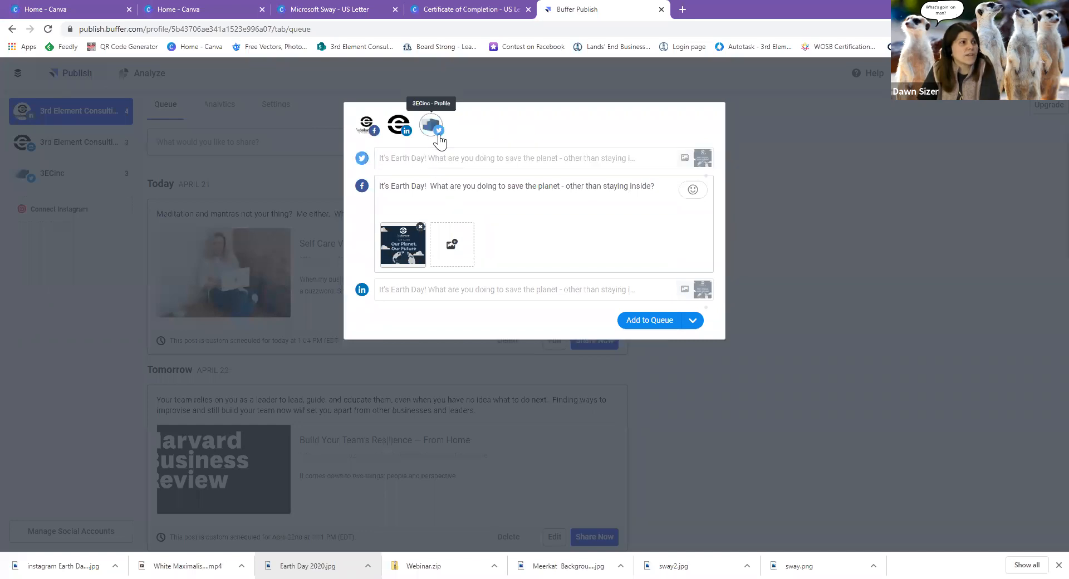
pyautogui.click(476, 166)
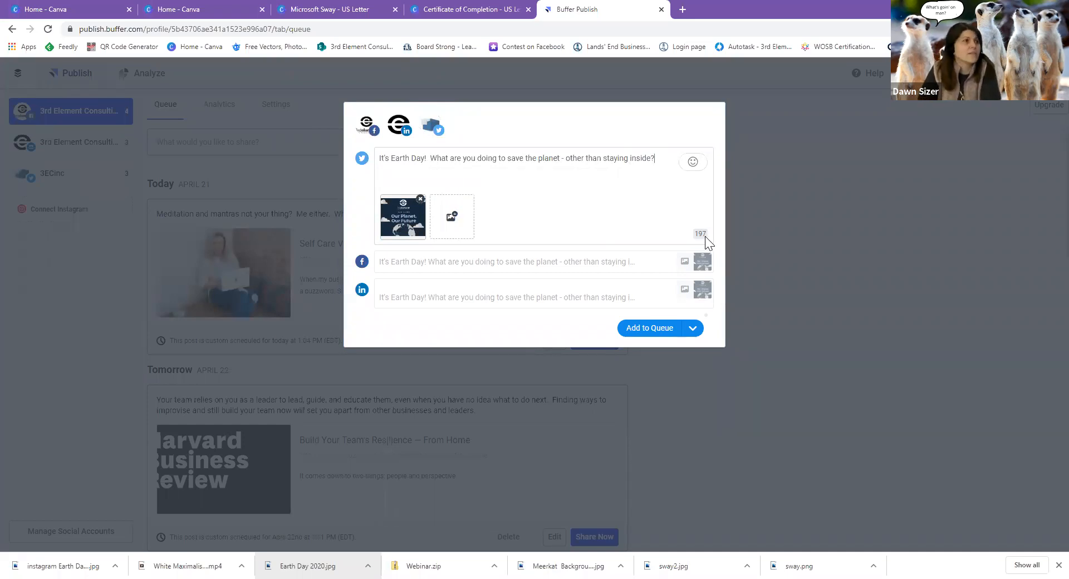
pyautogui.click(697, 331)
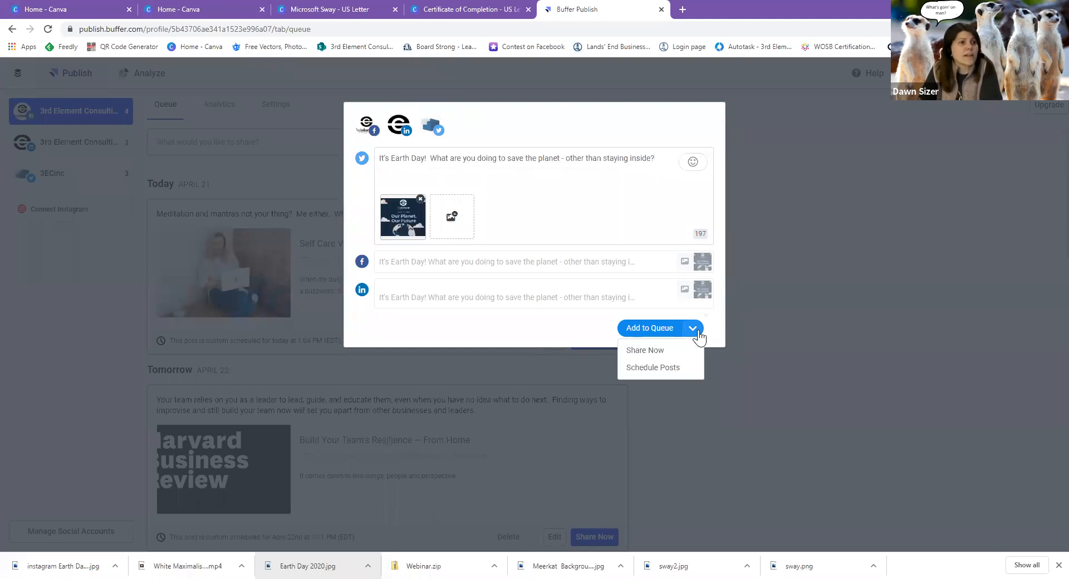
pyautogui.click(683, 371)
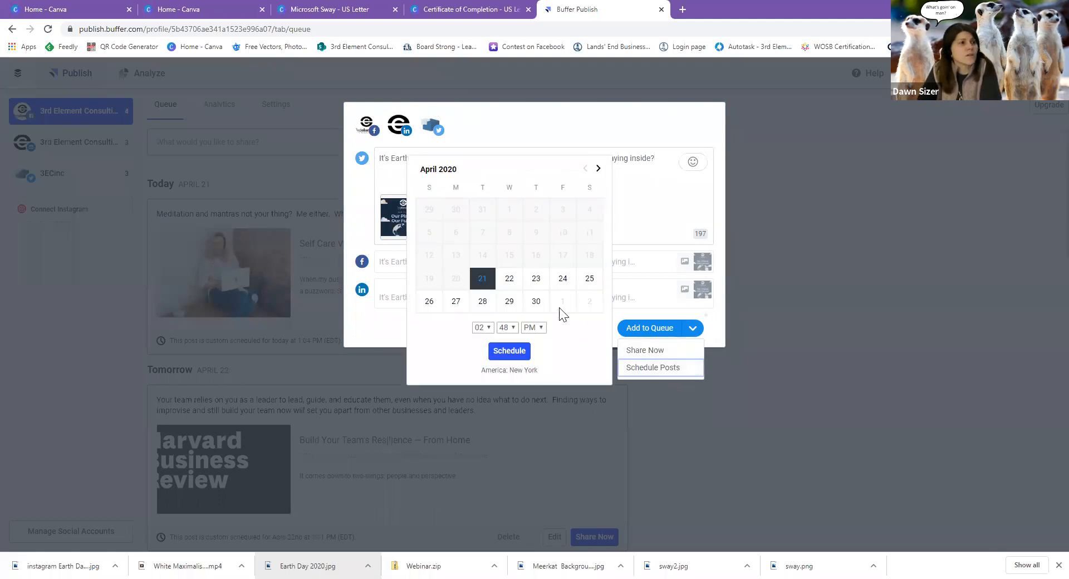
pyautogui.click(515, 284)
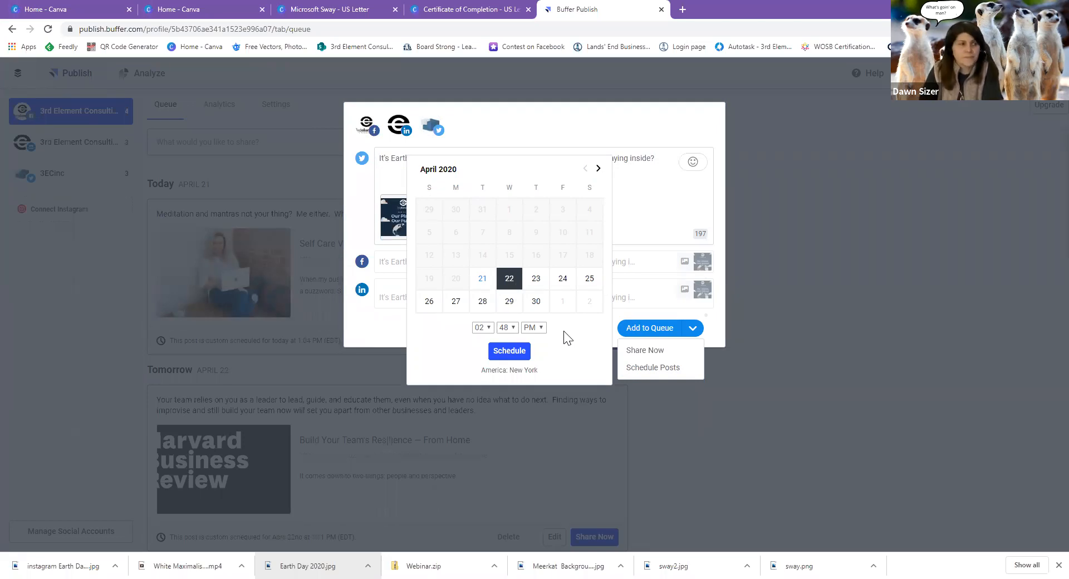
pyautogui.click(777, 166)
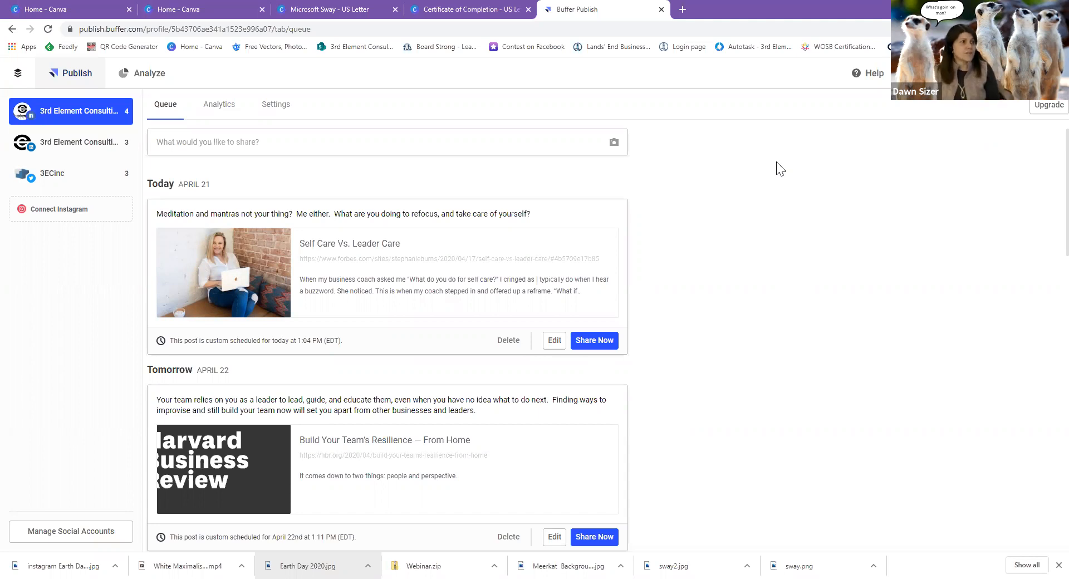
pyautogui.click(438, 151)
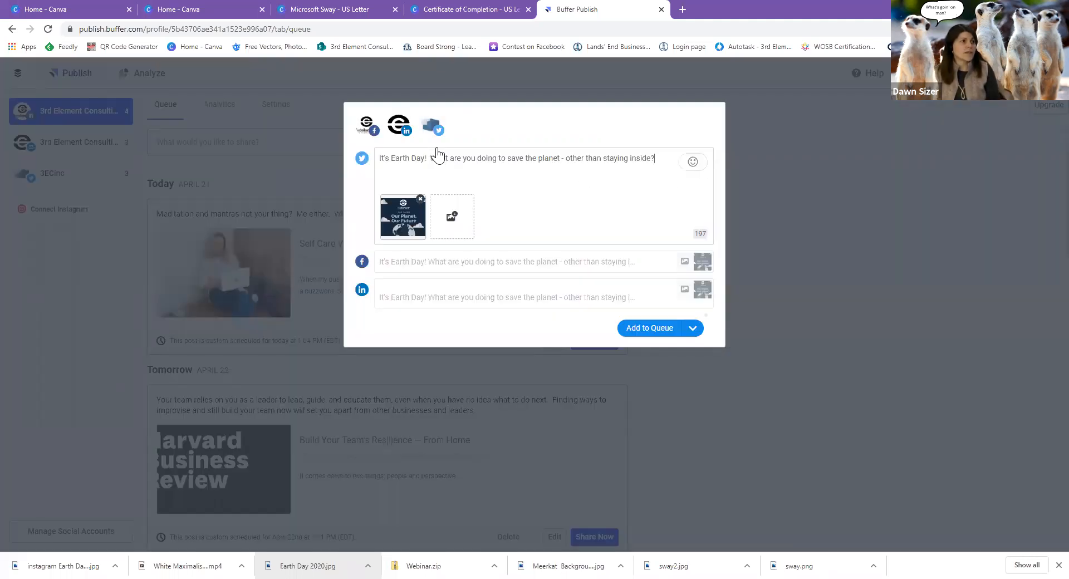